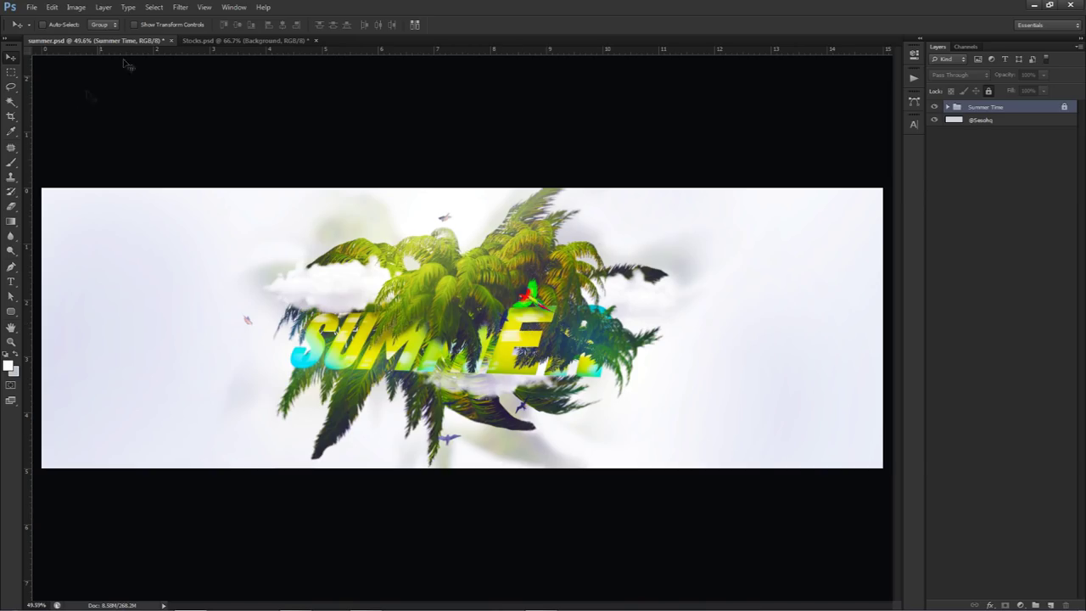
Step: Switch to Stocks.psd and view each stock layer on its own: the beach photo, coconut tree, parrot, birds and cloud
left_click(209, 40)
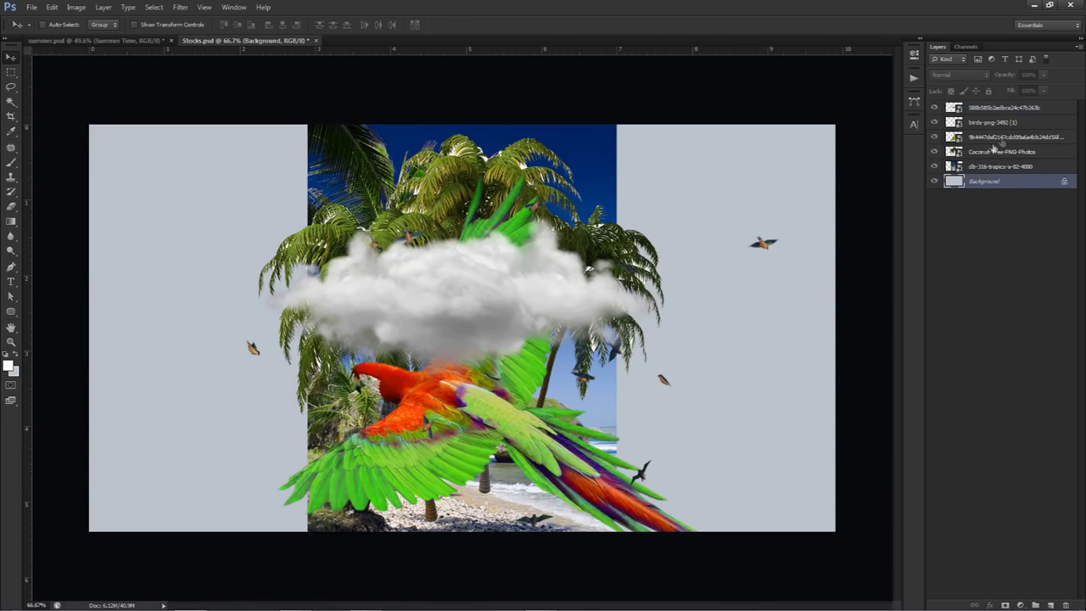
left_click(934, 181, "alt")
left_click(934, 166)
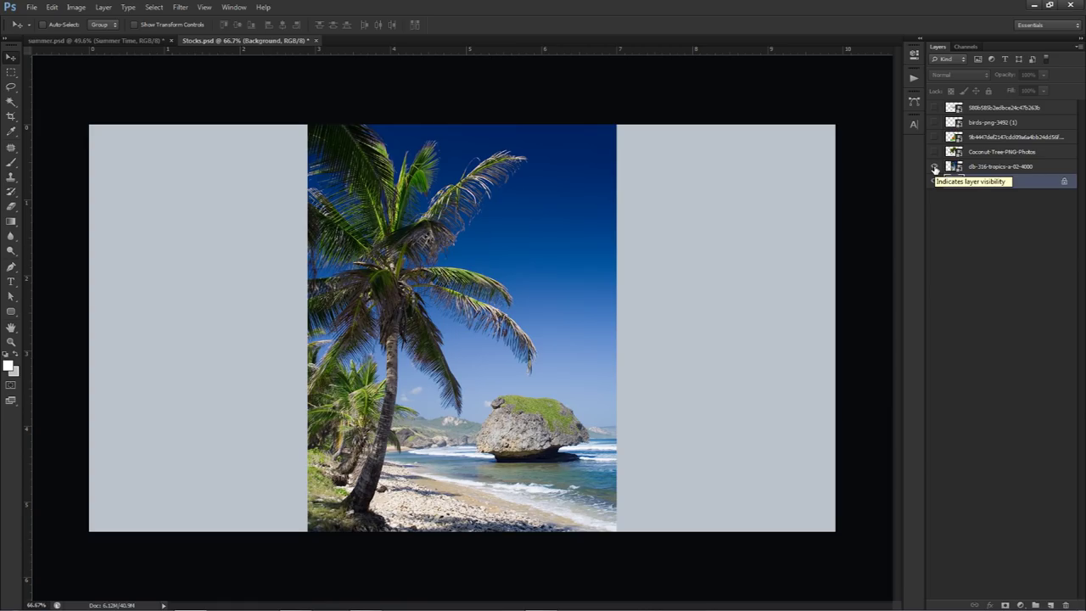
left_click(935, 168)
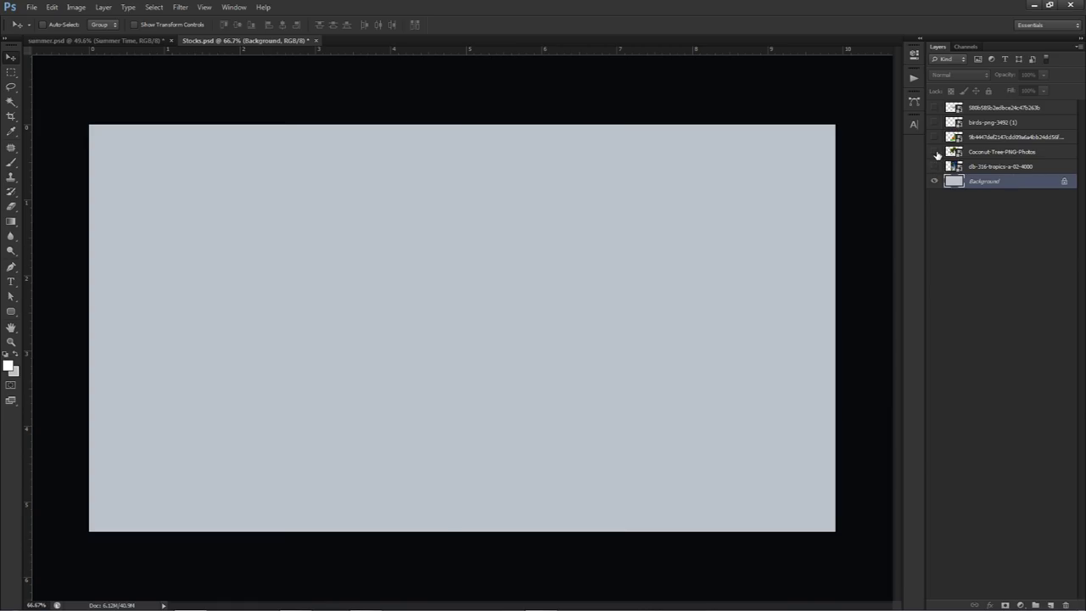
left_click(935, 151)
left_click(935, 152)
left_click(935, 137)
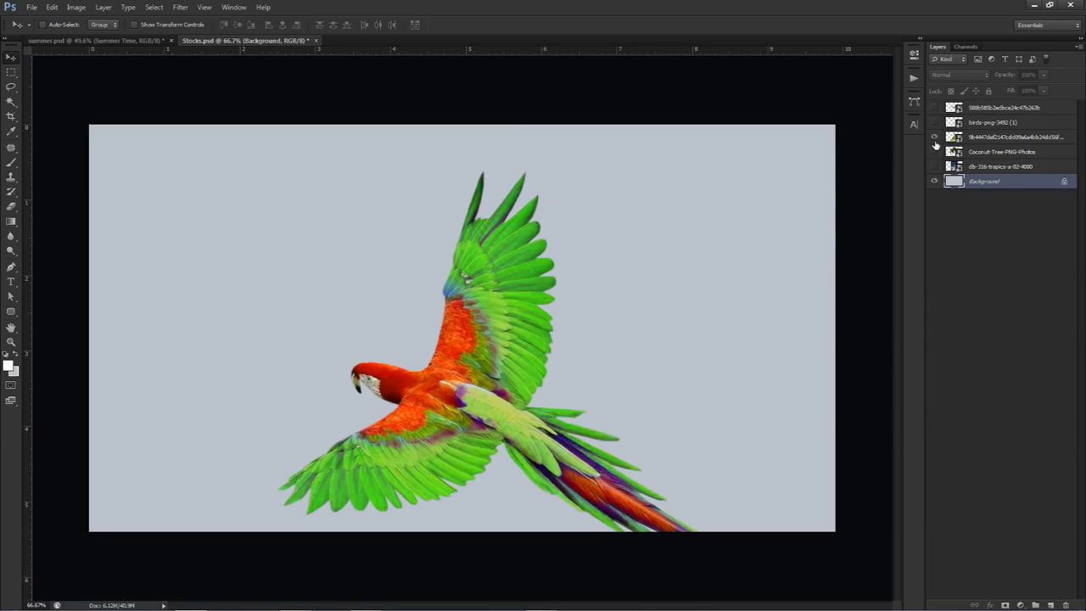
left_click(935, 137)
left_click(934, 123)
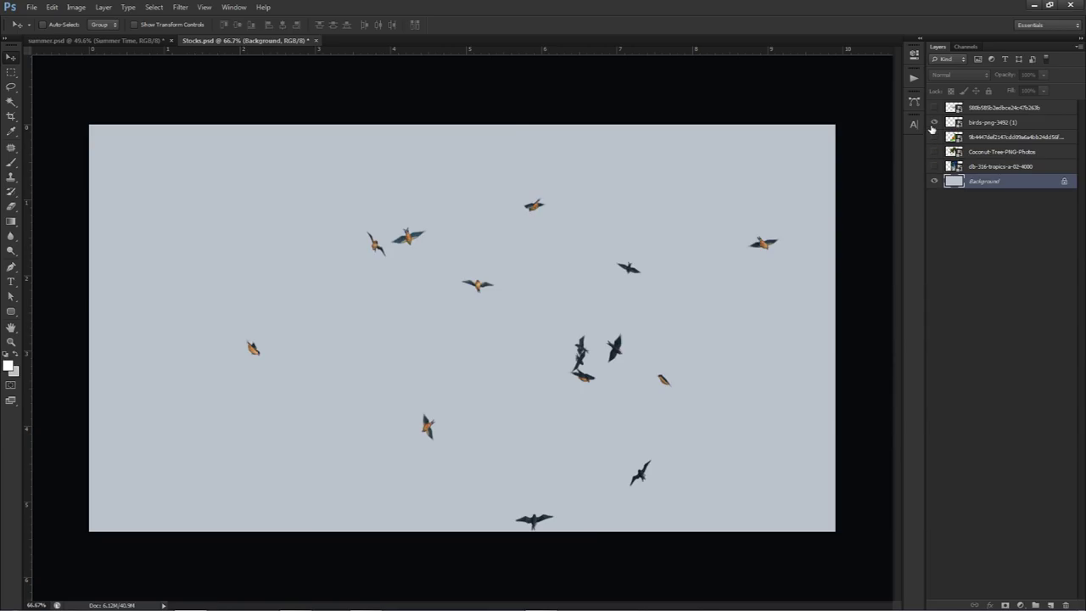
left_click(934, 122)
left_click(935, 107)
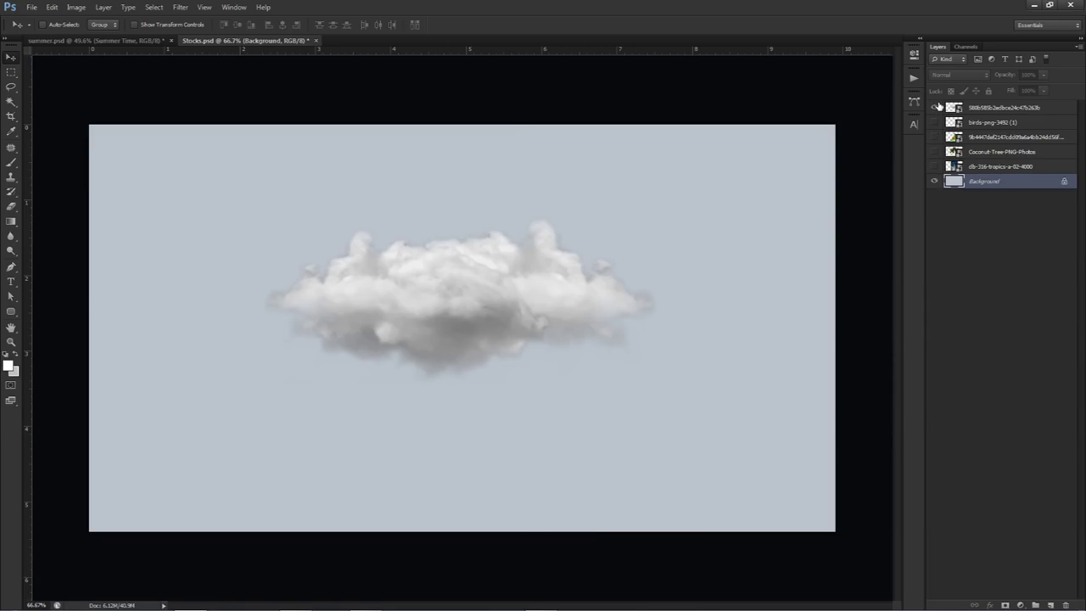
left_click(935, 108)
Step: Rasterize the beach palm photo layer db-316-tropics-a-02-4000 in Stocks.psd
left_click(124, 44)
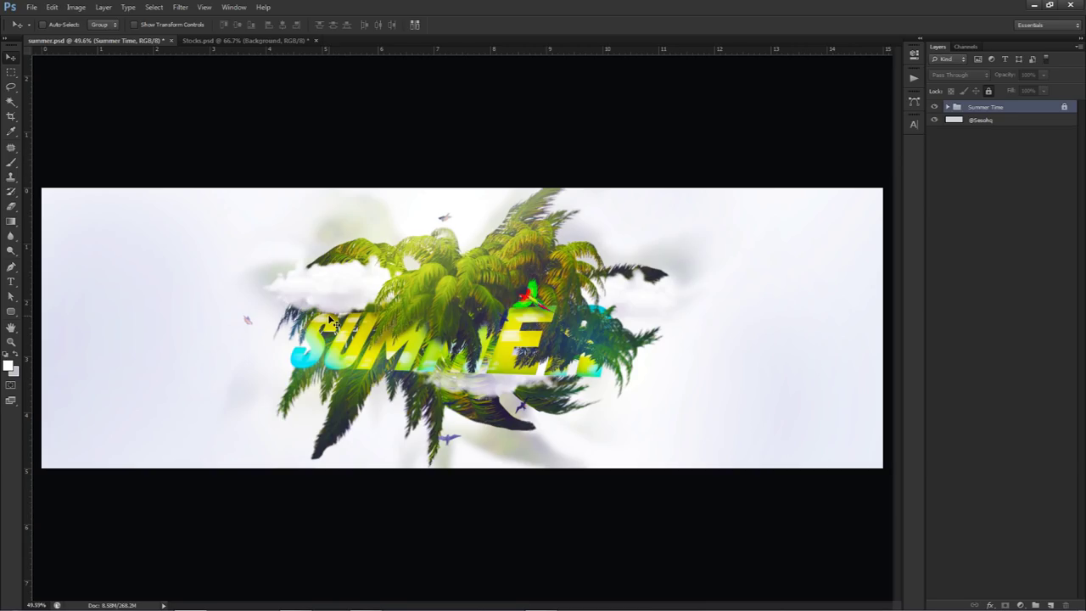
left_click_drag(333, 320, 255, 42)
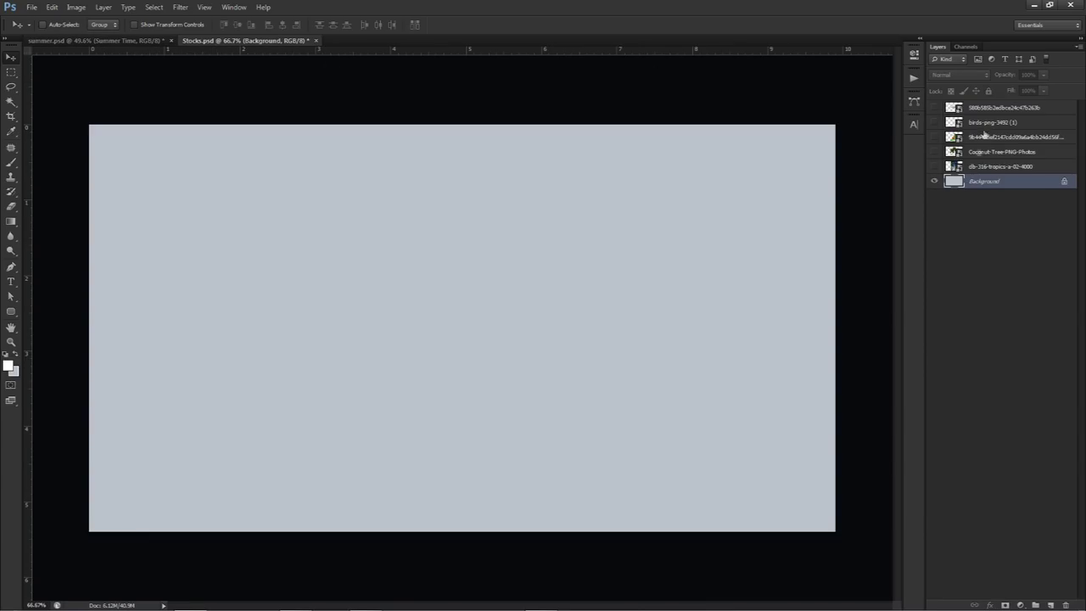
right_click(972, 170)
left_click(986, 291)
right_click(647, 328)
left_click(587, 319)
left_click(934, 167)
key("ctrl+t")
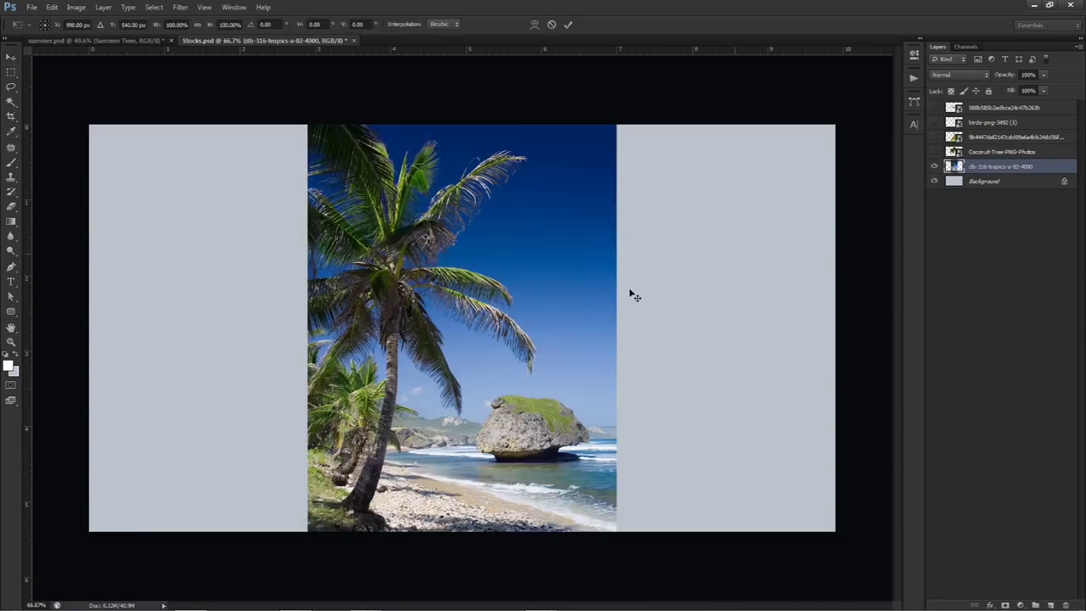
right_click(629, 291)
key("Escape")
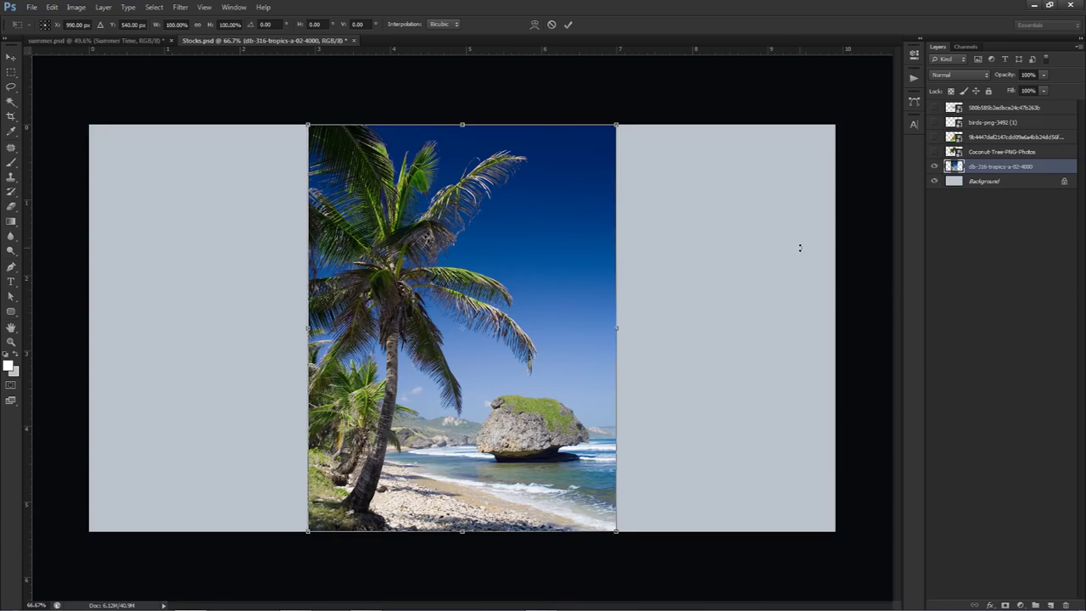
key("Escape")
left_click(934, 169)
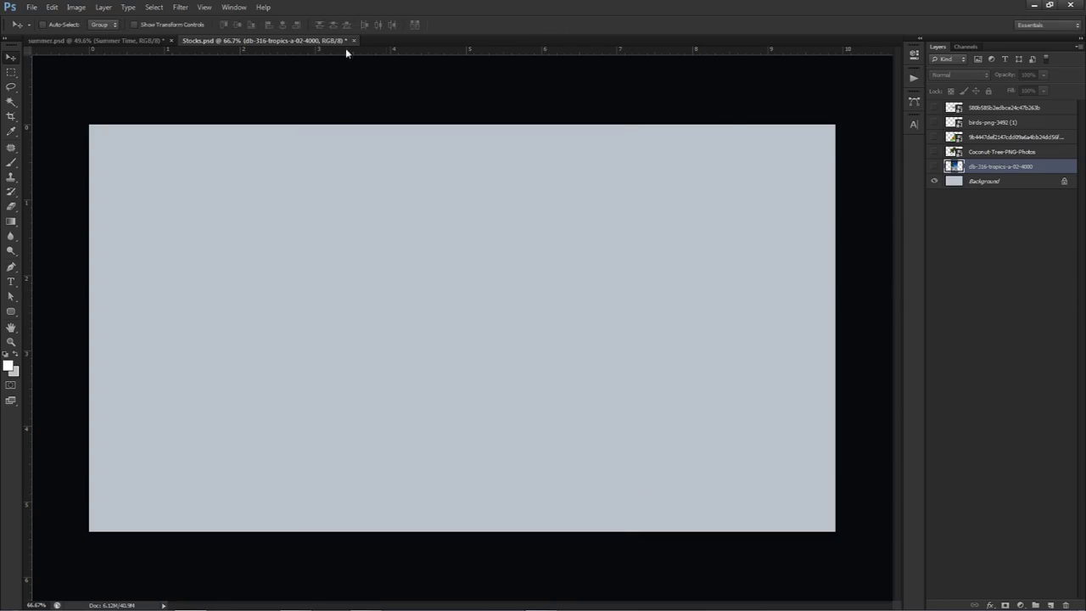
Step: Switch to summer.psd, hide the Summer Time group and select the plain background layer with the centre guides shown
left_click(141, 39)
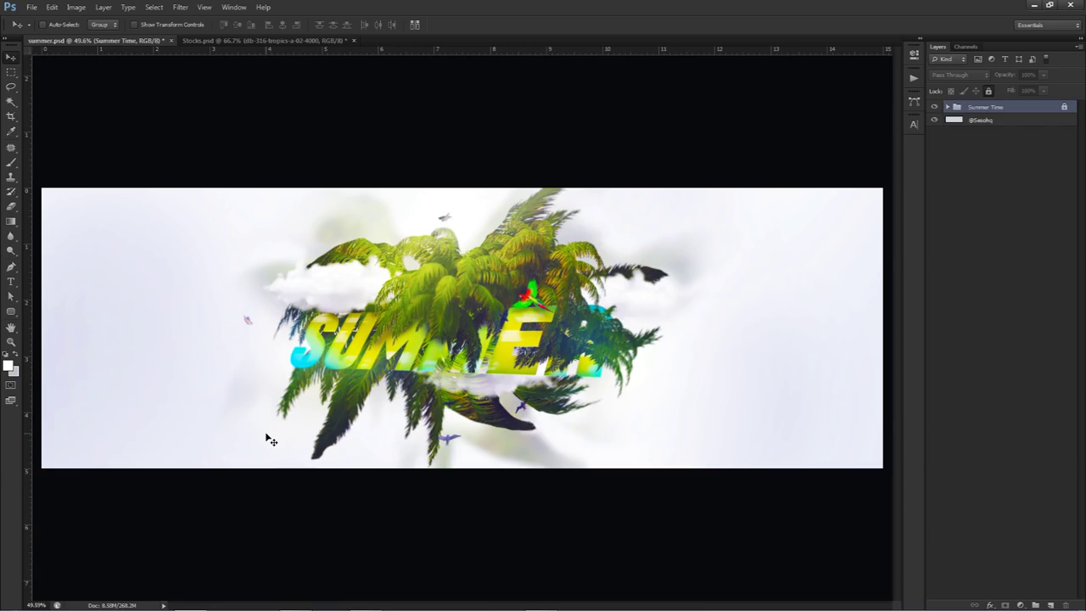
left_click(934, 107)
left_click(982, 119)
left_click_drag(982, 119, 157, 42)
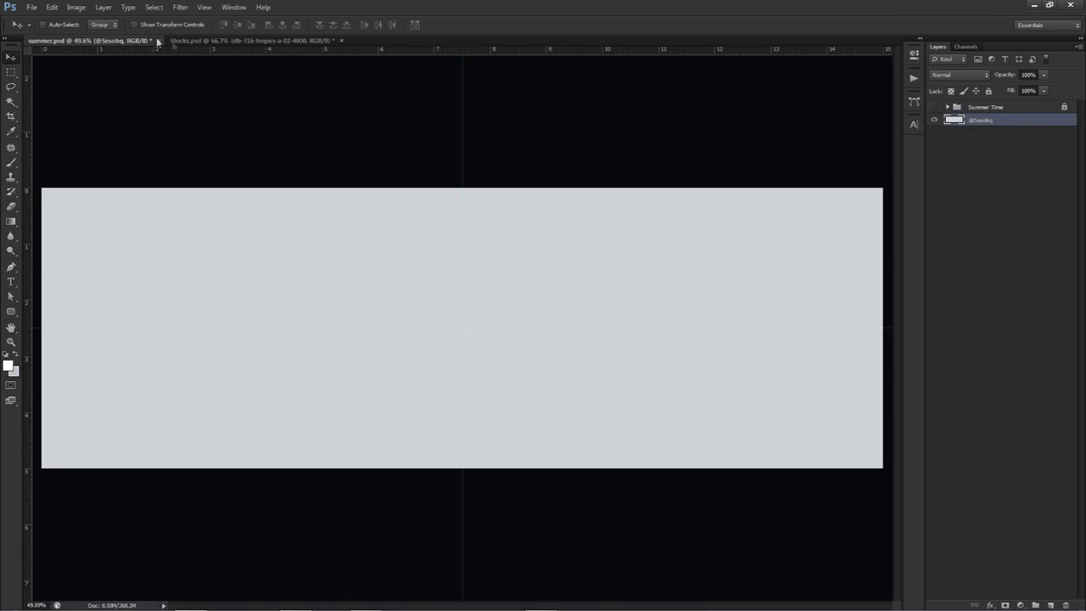
Step: Add the white text "SUMMER" in Longhaul at 39 pt, starting from the intersection of the centre guides
key("t")
left_click(463, 327)
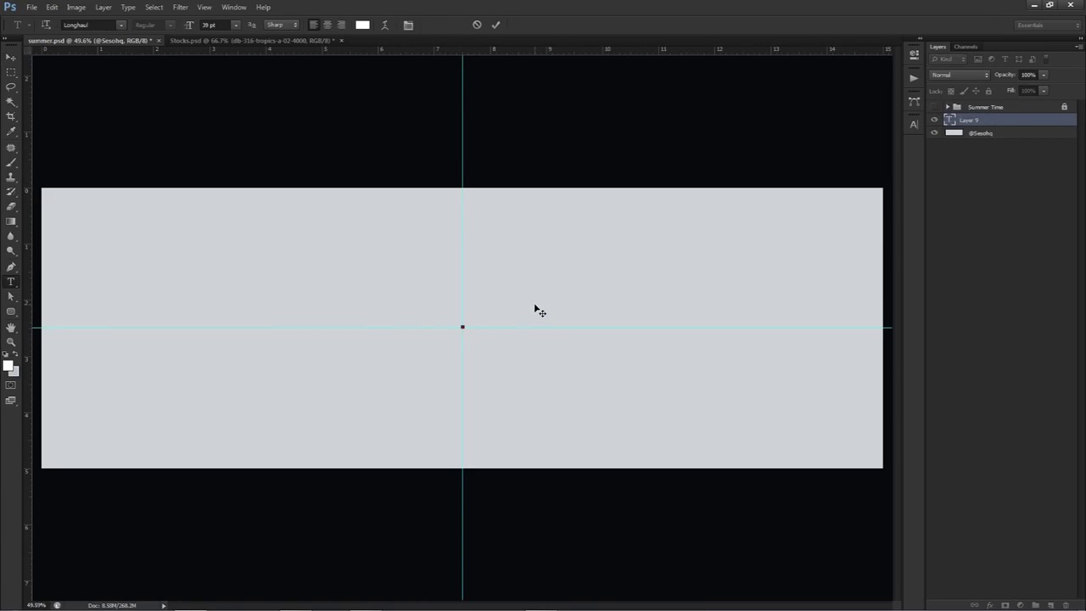
type("summer")
key("ctrl+a")
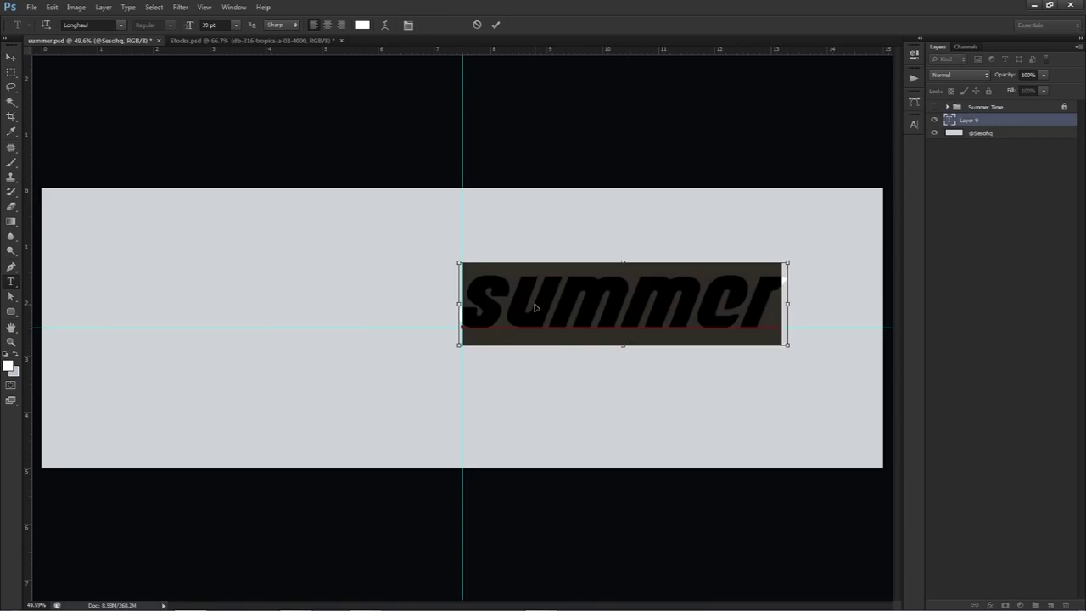
type("SUMW")
key("BackSpace")
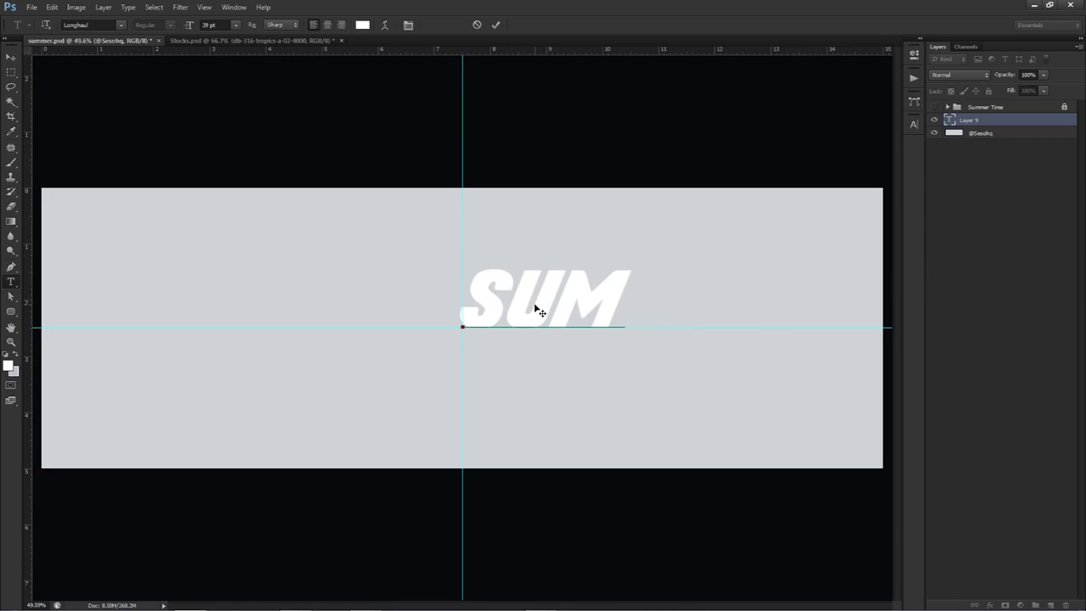
type("MW")
key("BackSpace")
type("ER")
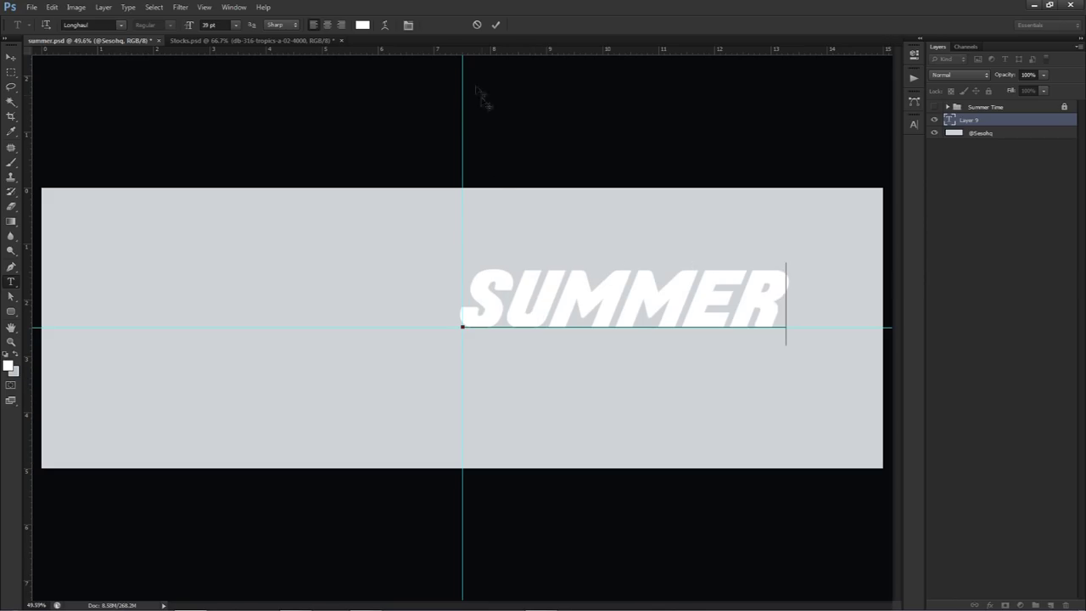
left_click(496, 25)
Step: Move the SUMMER text so it is centred on the guides
key("v")
key("ctrl+t")
left_click_drag(670, 303, 509, 327)
key("Return")
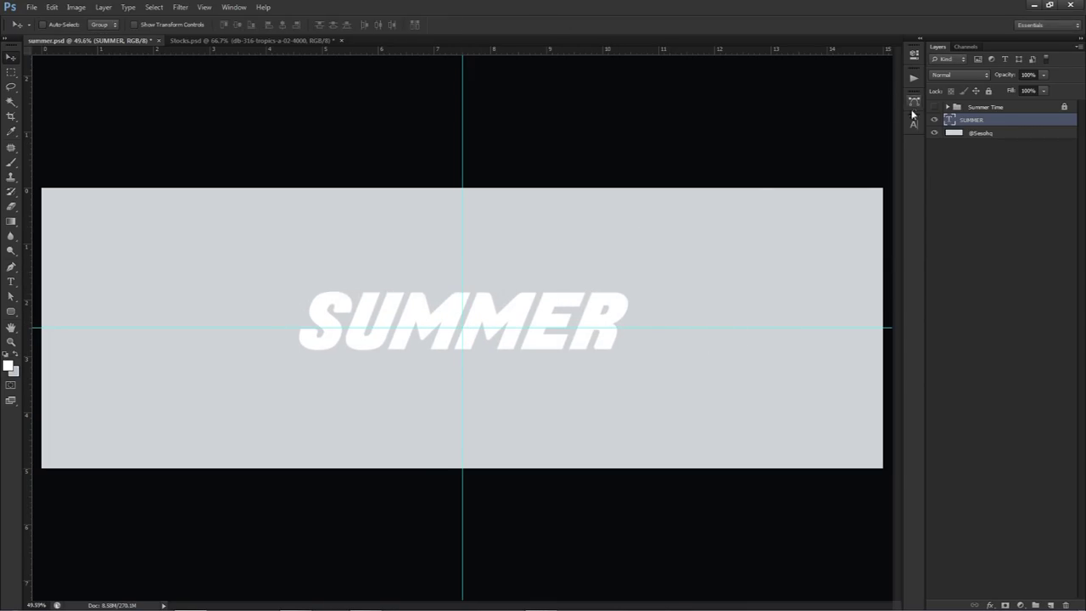
Step: Check the font family used for the SUMMER text in its character settings
left_click(914, 124)
left_click(826, 132)
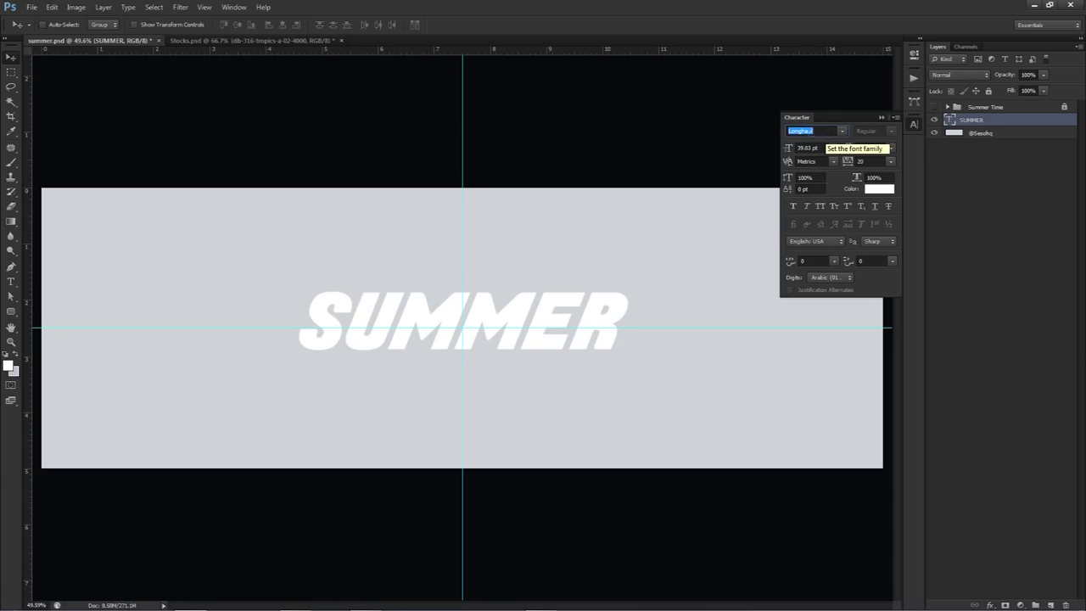
left_click(917, 125)
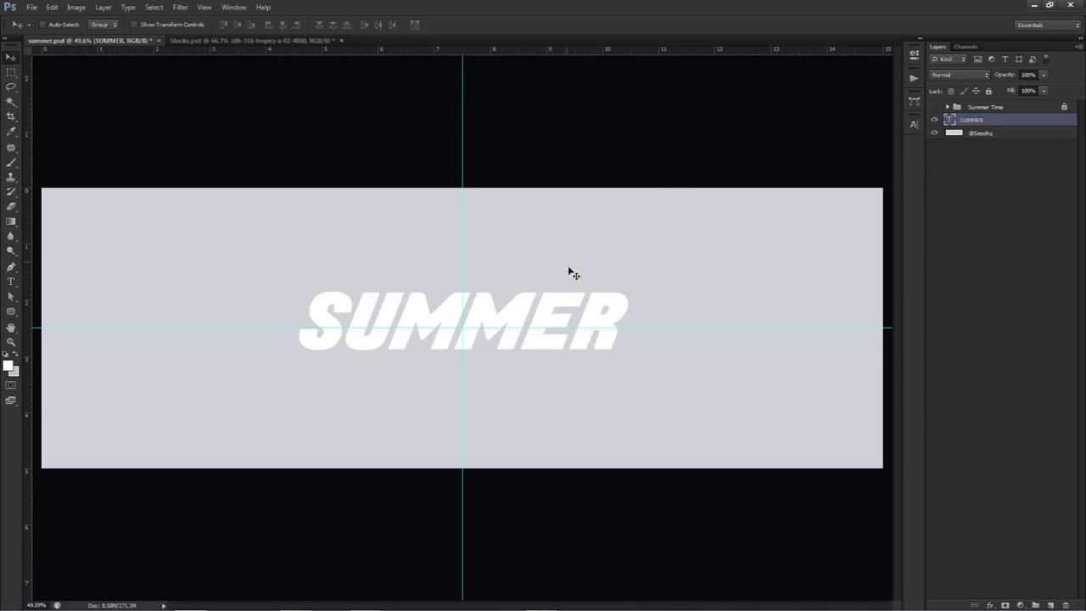
Step: Scale the SUMMER text down to about 93% around its centre and rasterize its layer
key("ctrl+t")
mouse_move(634, 285)
left_mouse_down()
mouse_move(606, 290)
mouse_move(617, 287)
left_mouse_up()
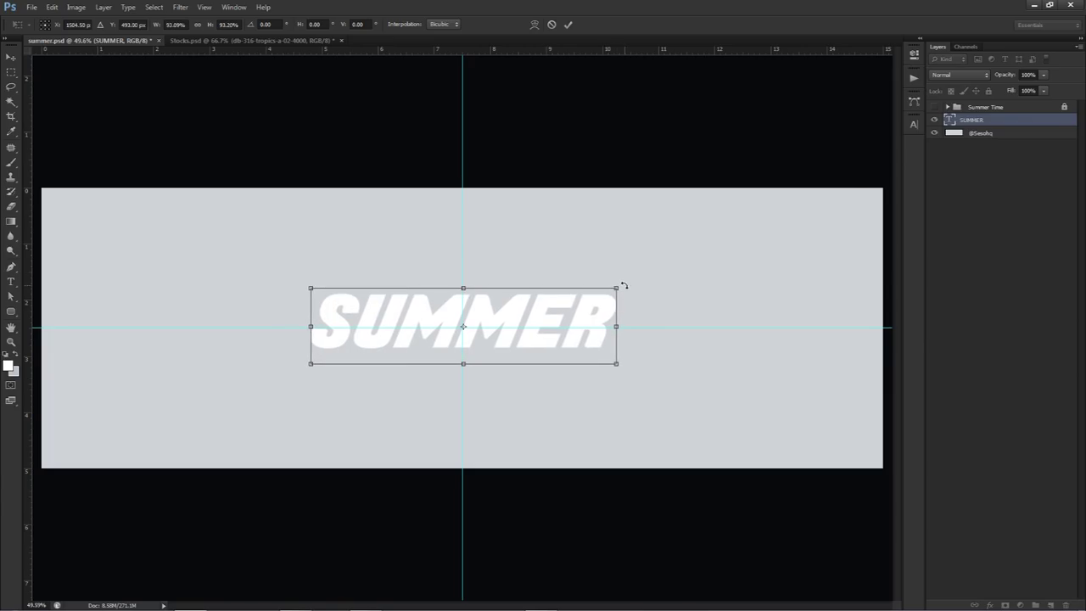
key("Return")
right_click(976, 126)
left_click(1007, 224)
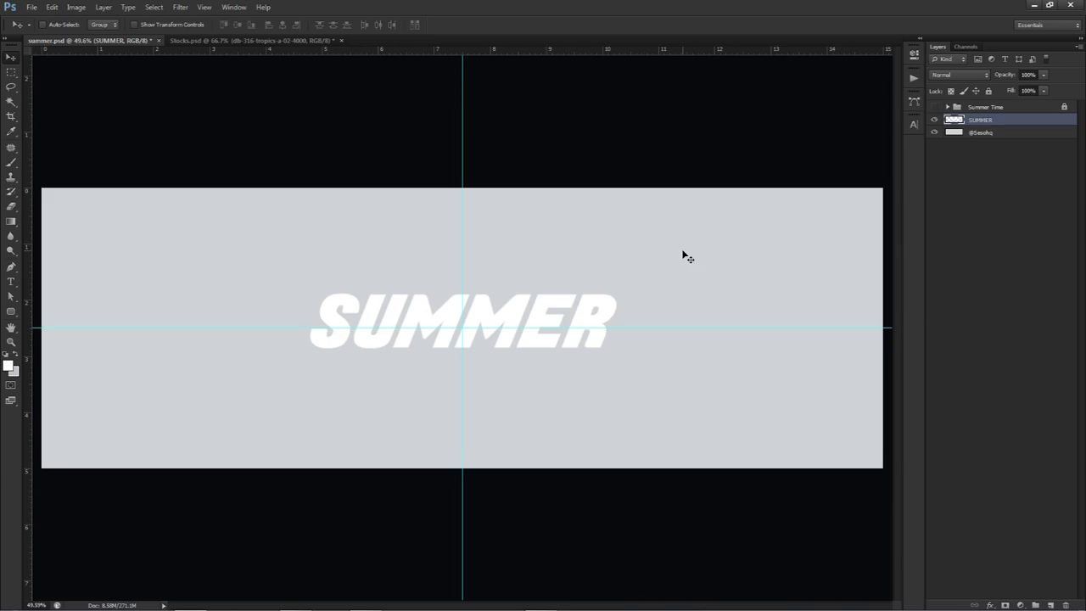
Step: Apply a Perspective transform to SUMMER, making the R end taller to about 131% height and widening the base to about 111%
key("ctrl+t")
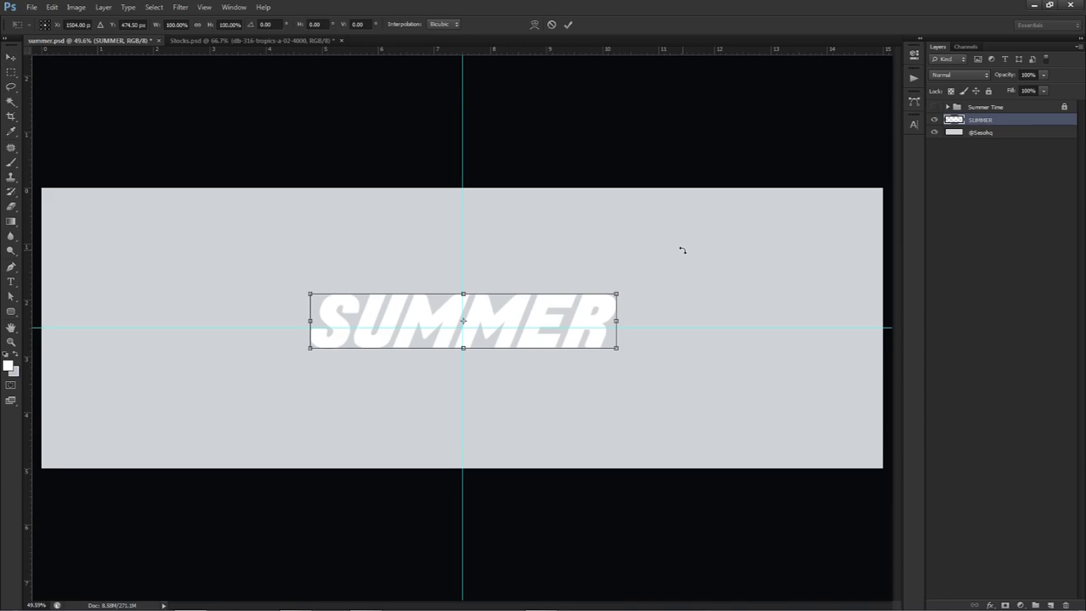
right_click(553, 295)
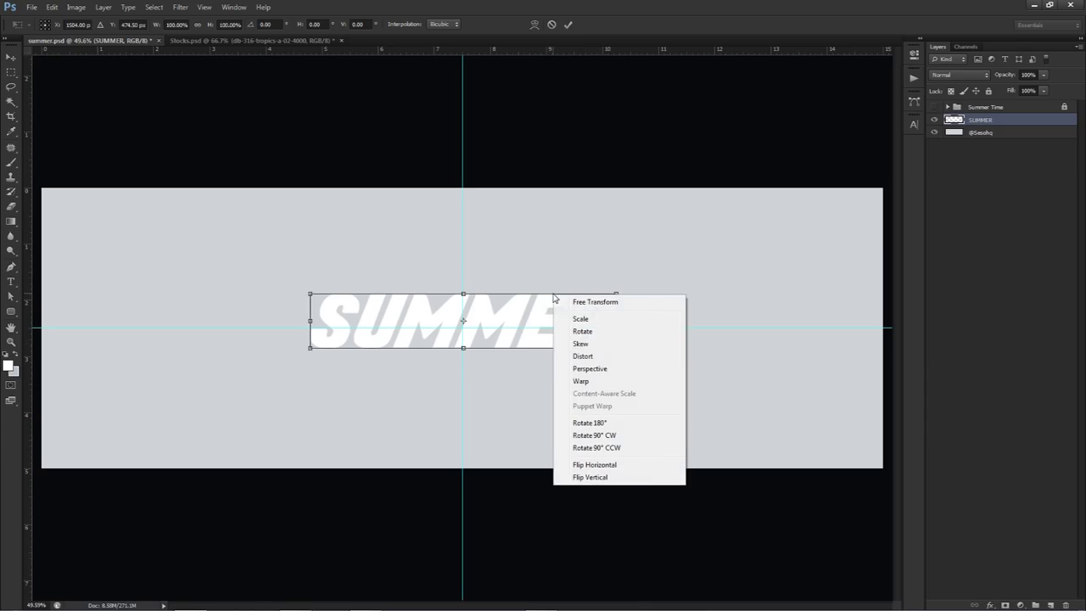
left_click(574, 370)
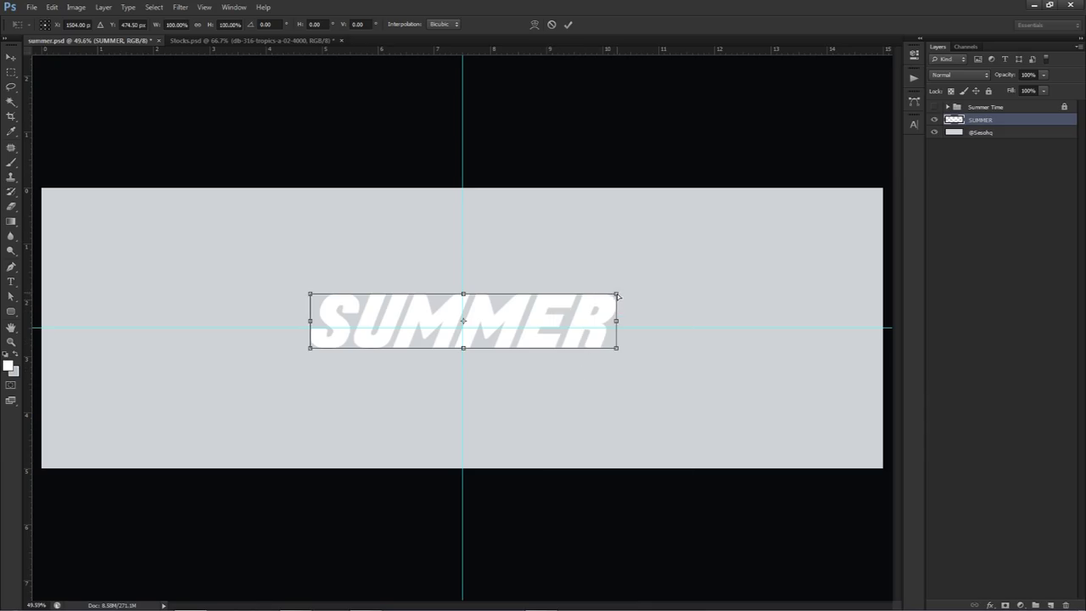
left_click_drag(616, 296, 617, 289)
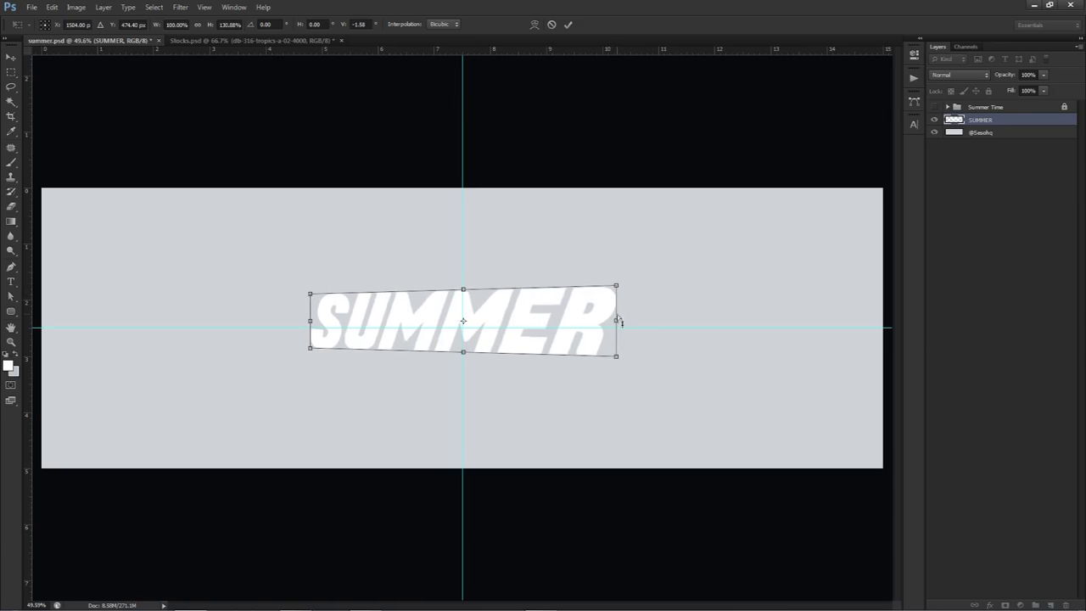
left_click_drag(617, 360, 635, 357)
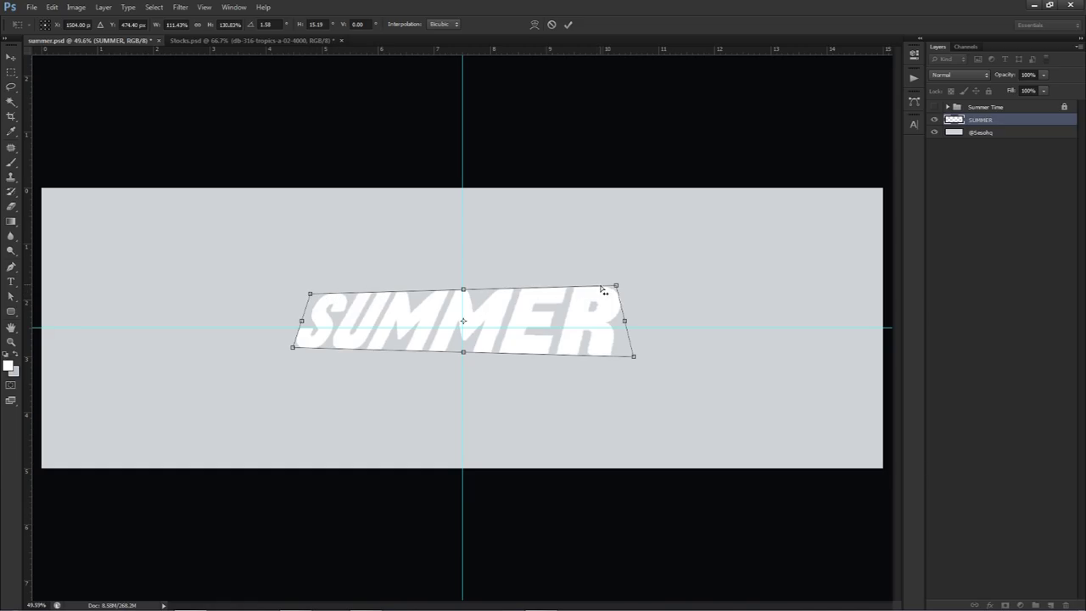
left_click(568, 24)
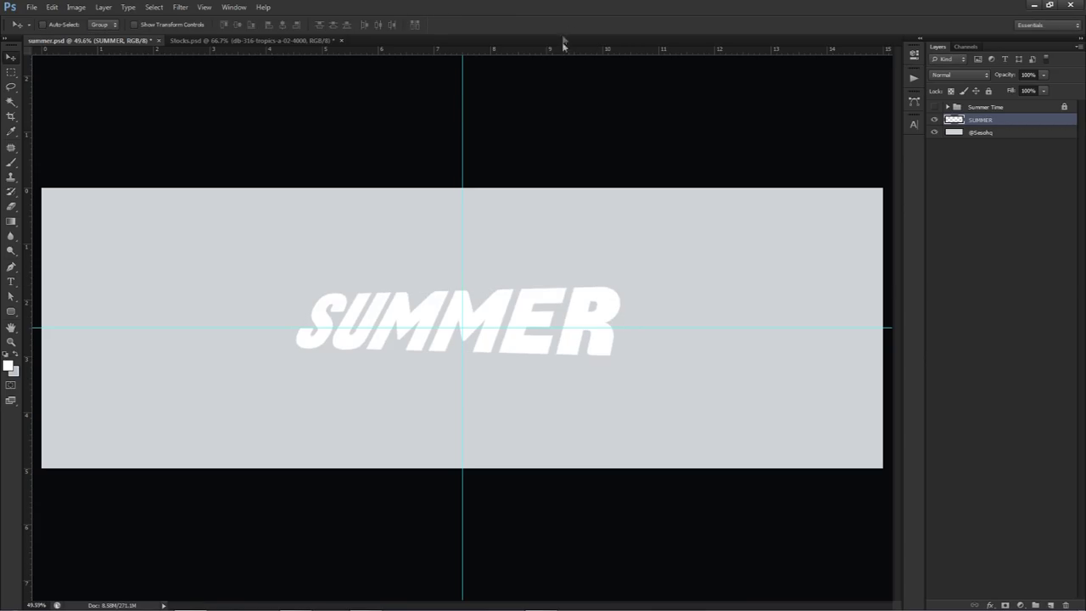
Step: Recentre the distorted SUMMER lettering on the intersection of the guides
left_click_drag(516, 296, 508, 318)
key("ctrl+t")
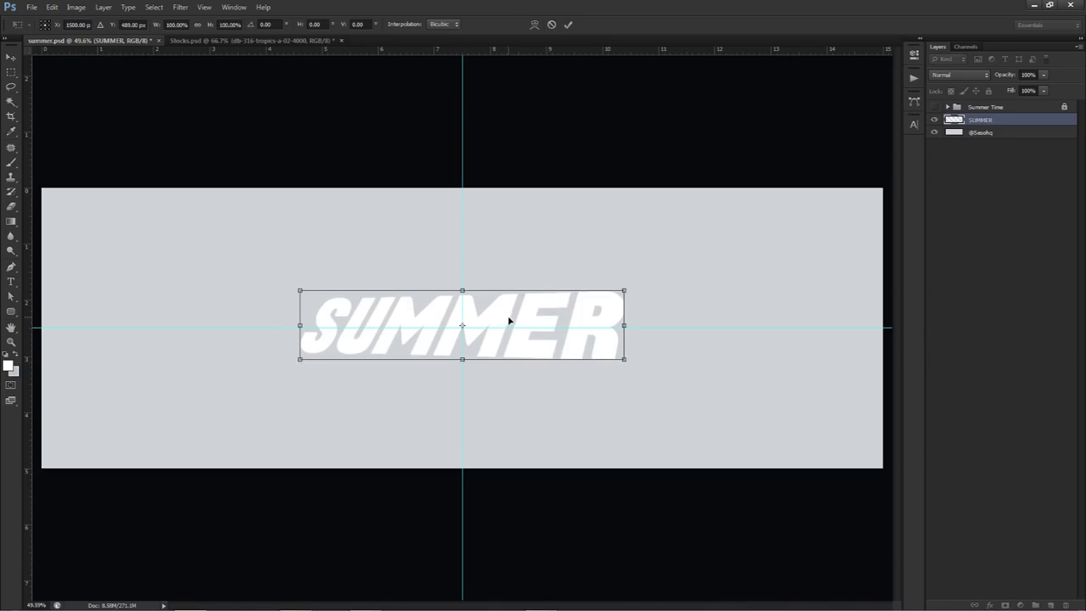
key("Return")
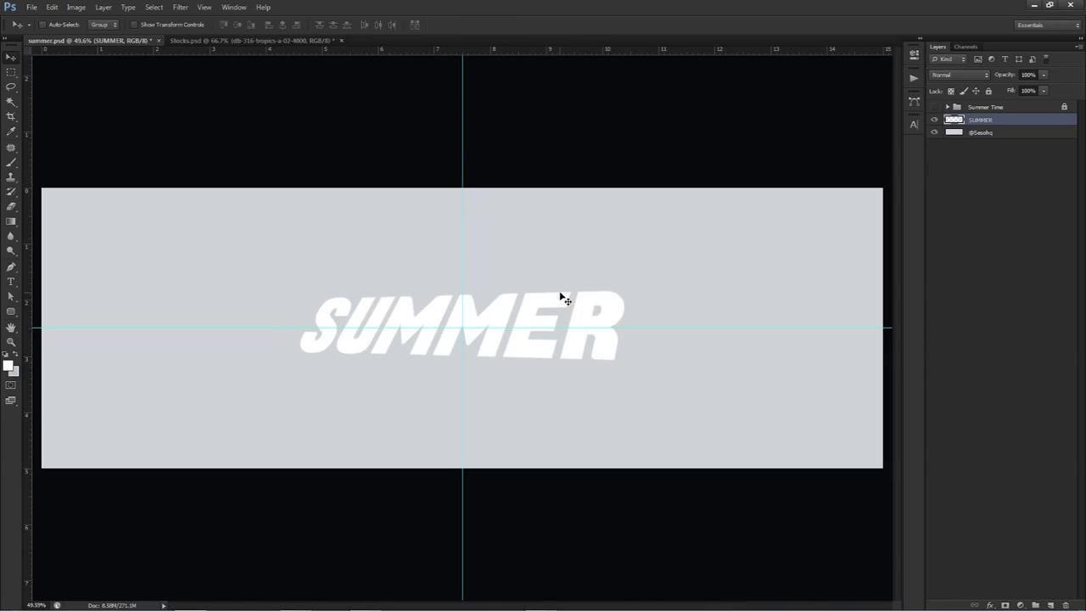
Step: Add a Color Overlay in green #59d18e to the SUMMER layer, with Normal blend mode at 100% opacity
double_click(1031, 126)
left_click(679, 417)
left_click(859, 321)
left_click(823, 321)
left_click(877, 321)
left_click(603, 416)
left_click(669, 478)
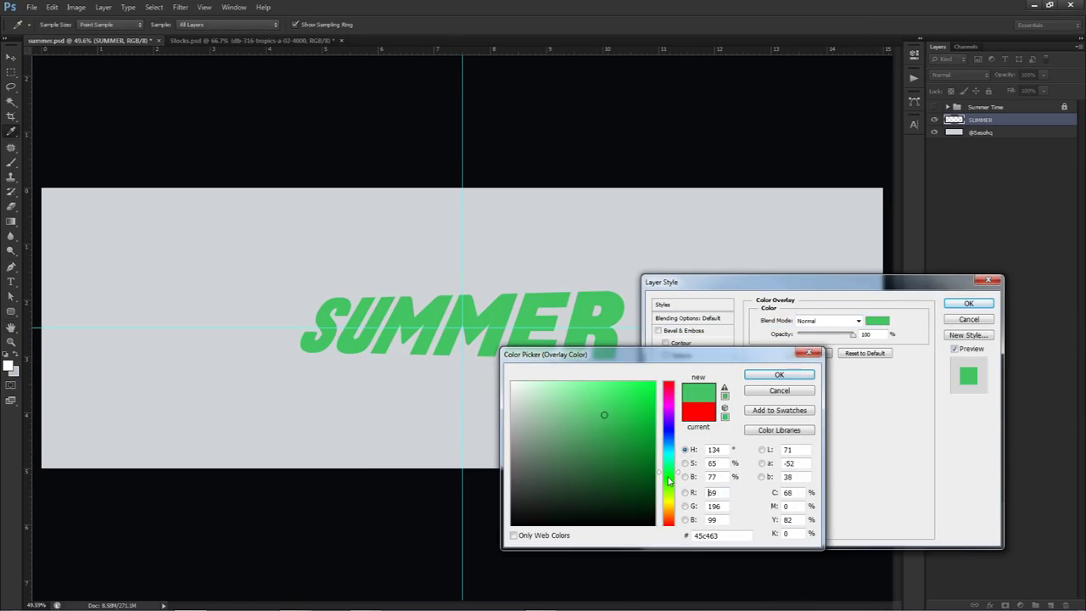
left_click(681, 486)
left_click(583, 404)
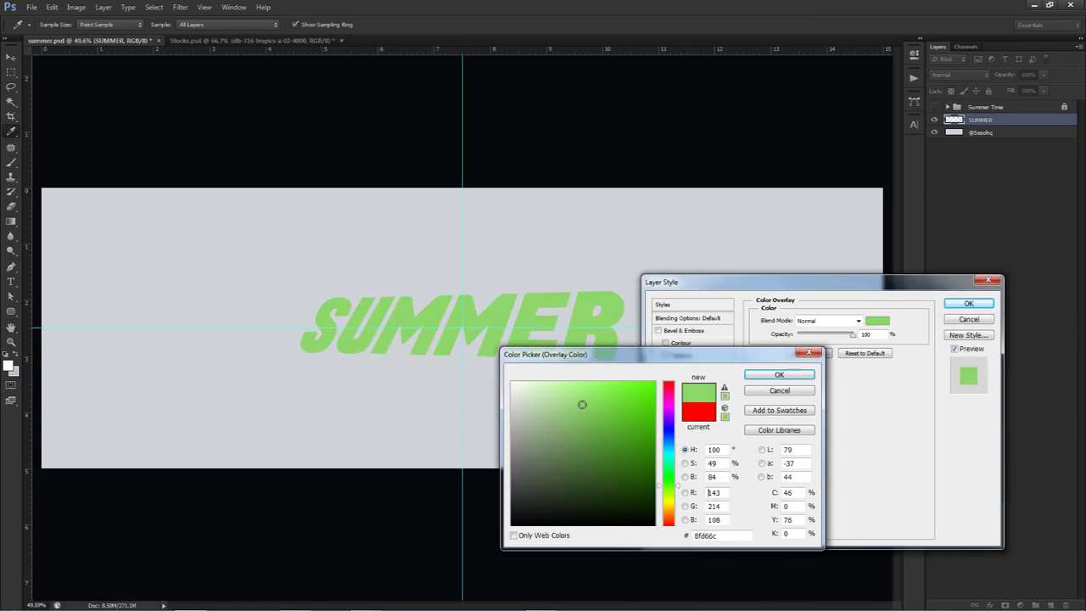
left_click(661, 463)
left_click(596, 415)
left_click(594, 408)
left_click(667, 470)
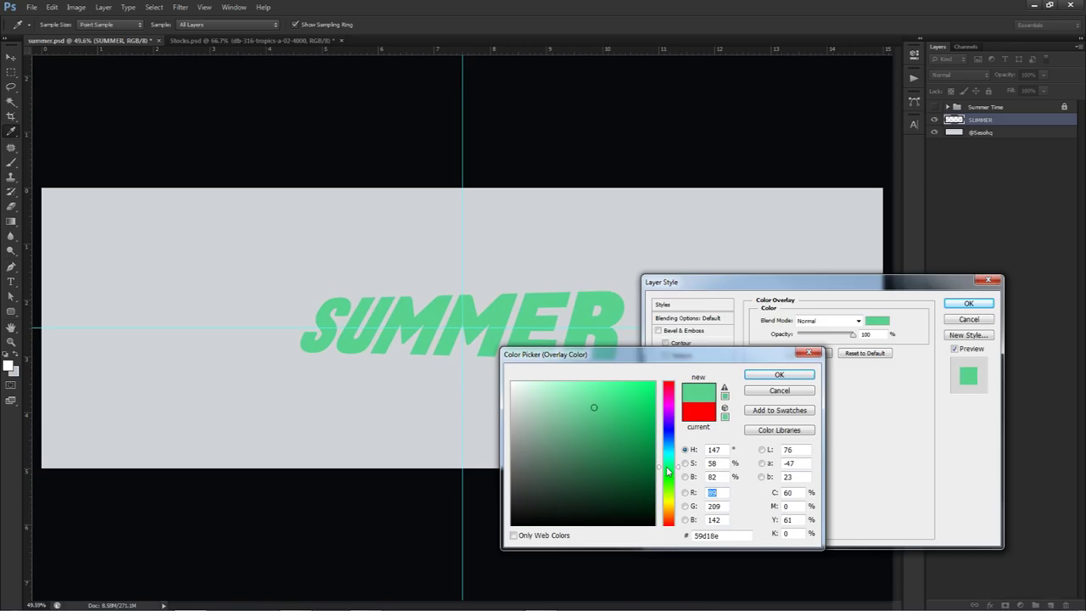
left_click(779, 374)
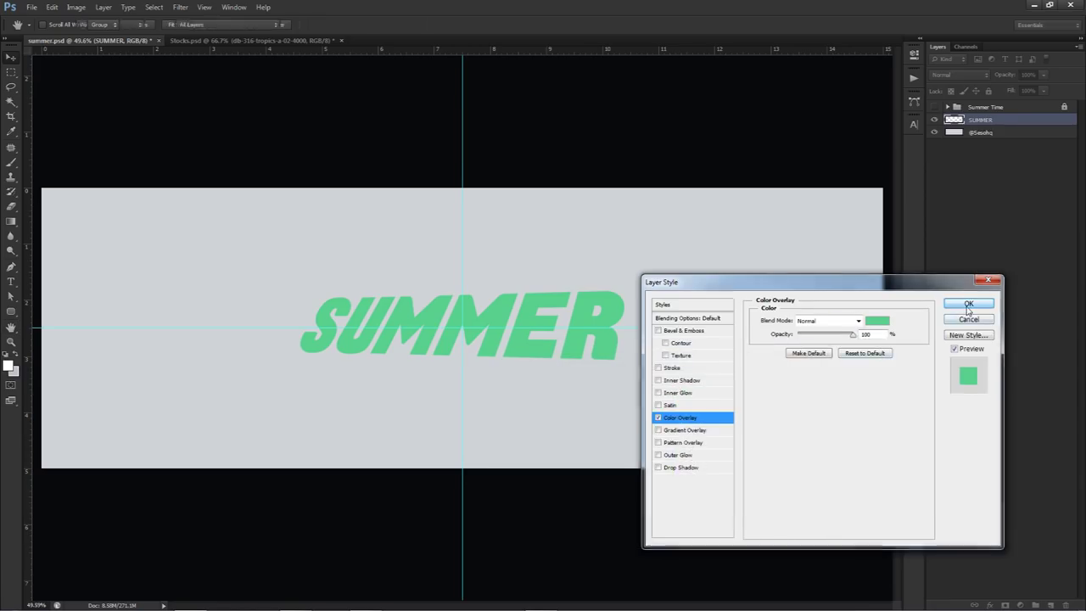
left_click(968, 303)
Step: Add a new empty layer between the SUMMER lettering and the grey background layer, collapsing the SUMMER layer's effects list
left_click(1002, 157)
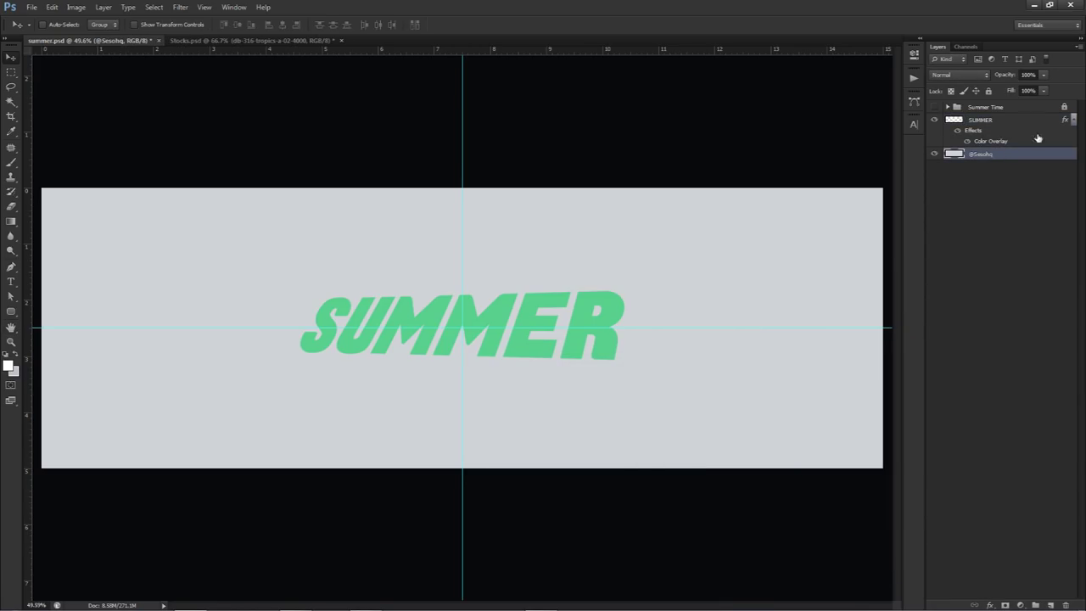
left_click(1073, 119)
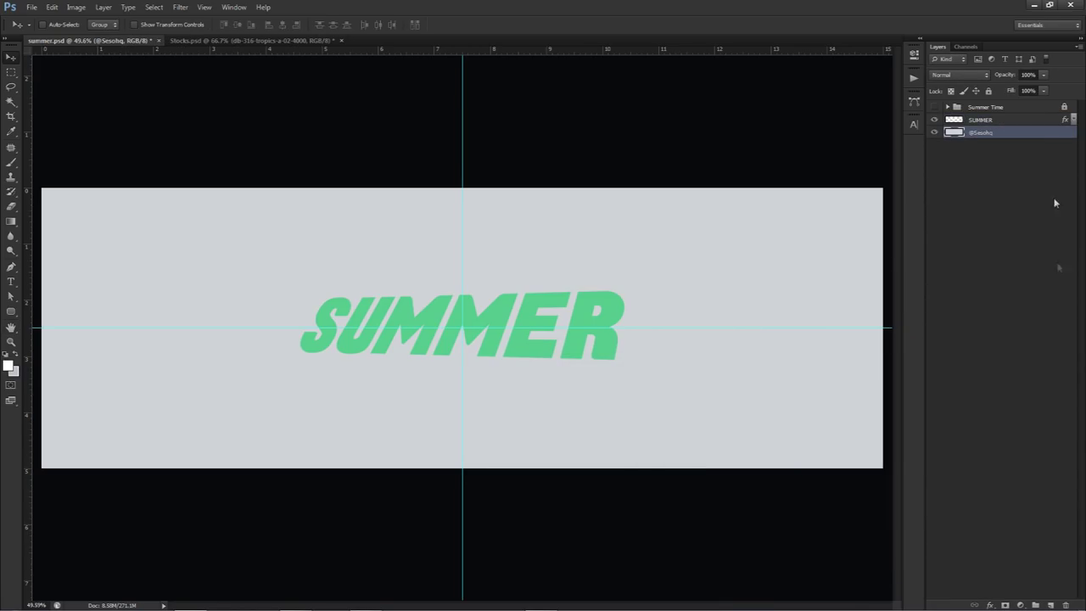
left_click(1050, 604)
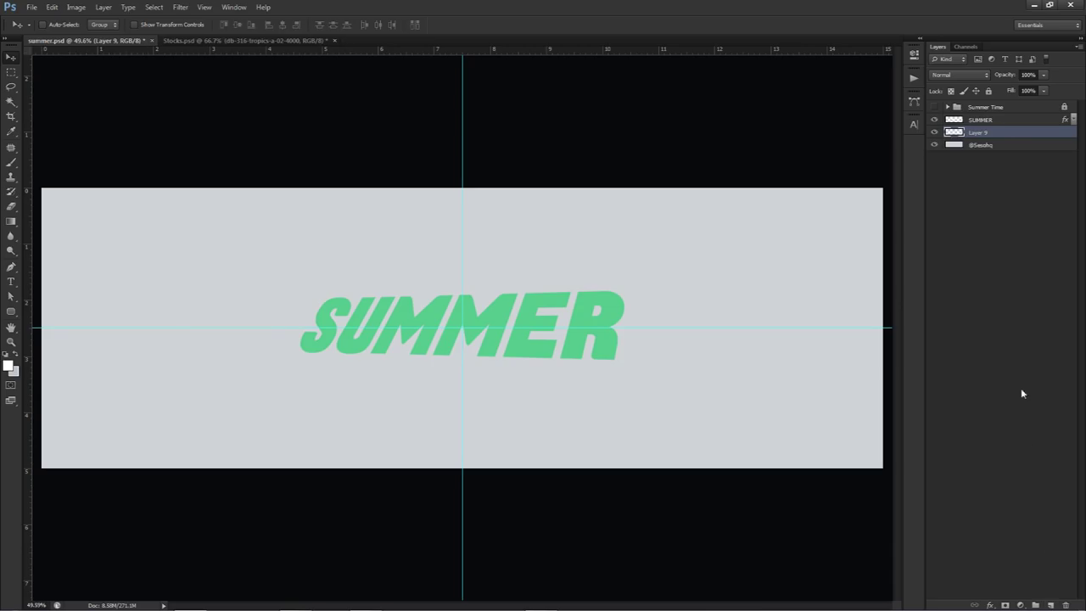
left_click(1003, 147)
left_click(13, 371)
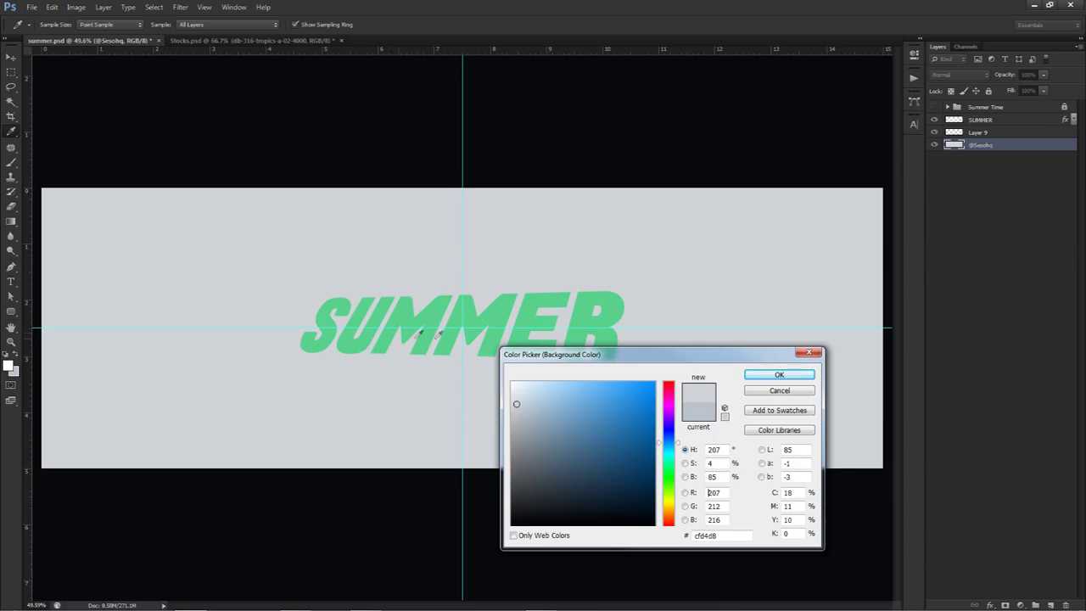
left_click(767, 390)
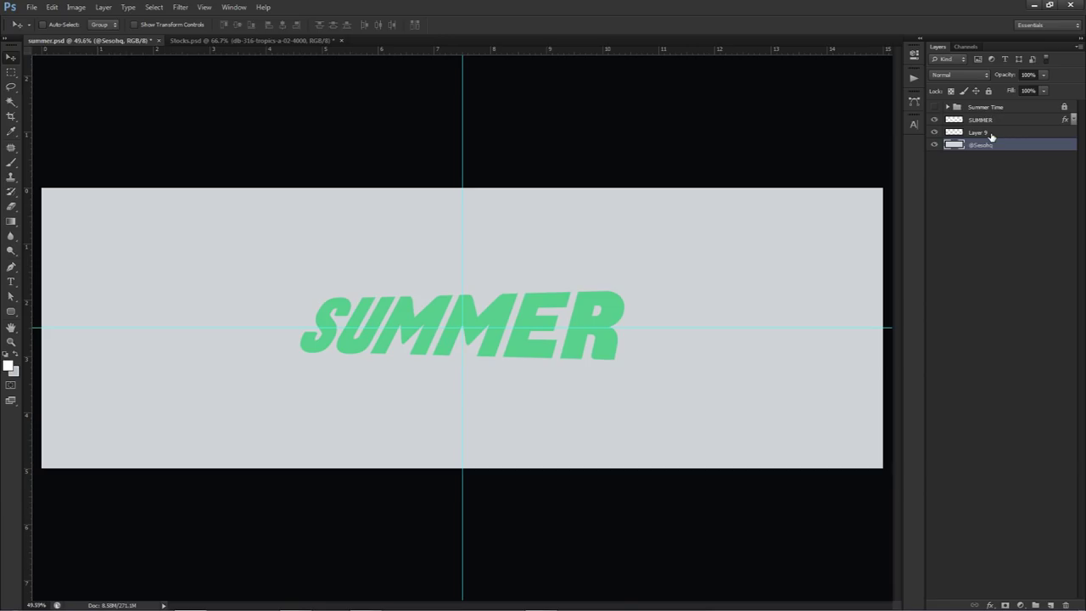
left_click(992, 133)
left_click(9, 366)
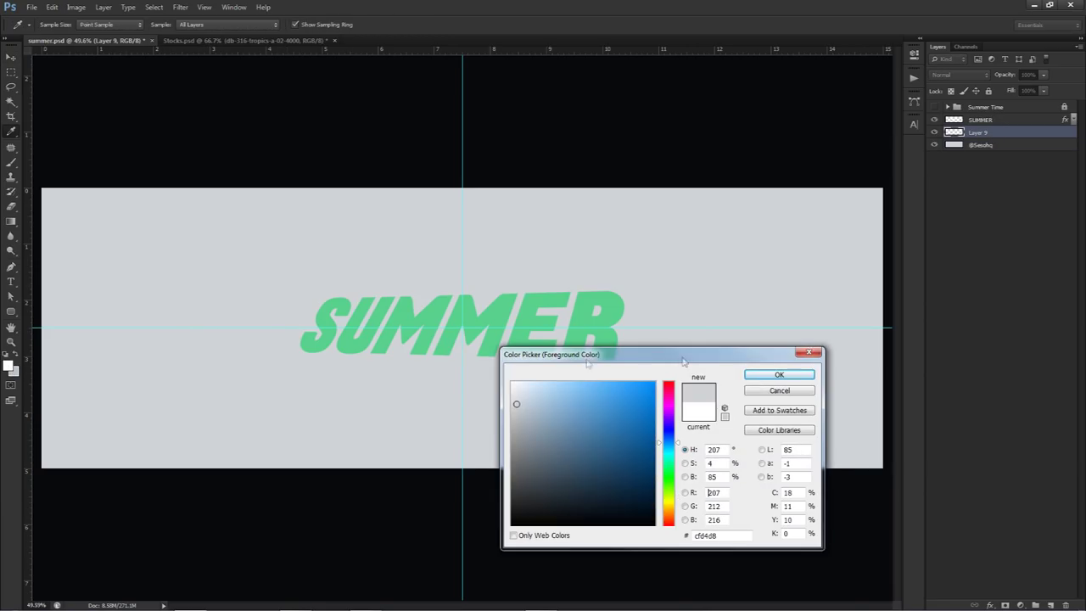
left_click(778, 390)
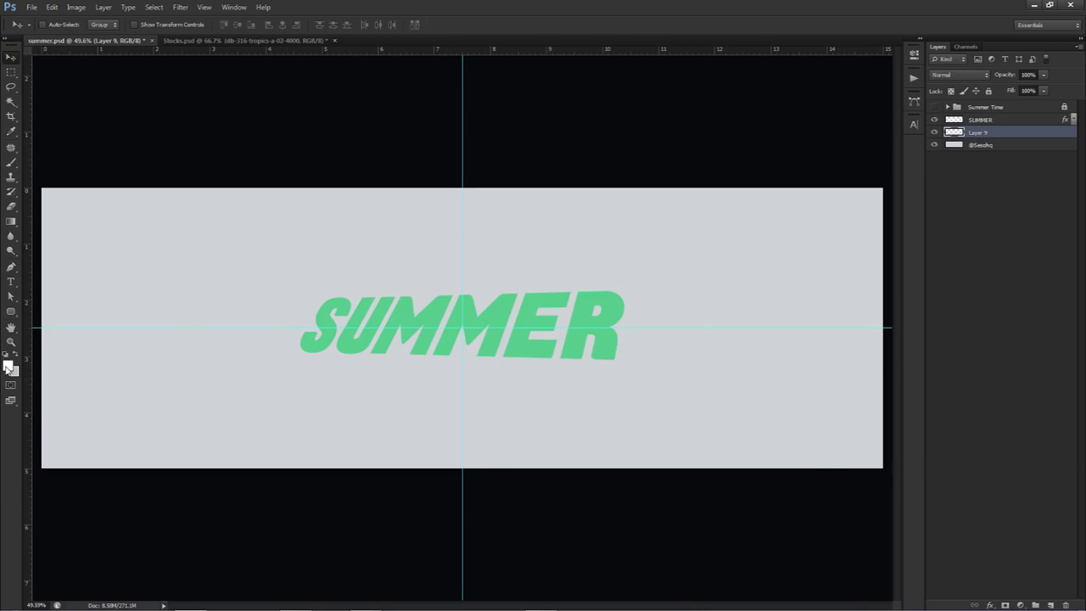
Step: Paint a soft white glow at the guides' intersection on the new layer with a 3011 px brush and set layer opacity to 77%
left_click(8, 366)
left_click(781, 374)
key("b")
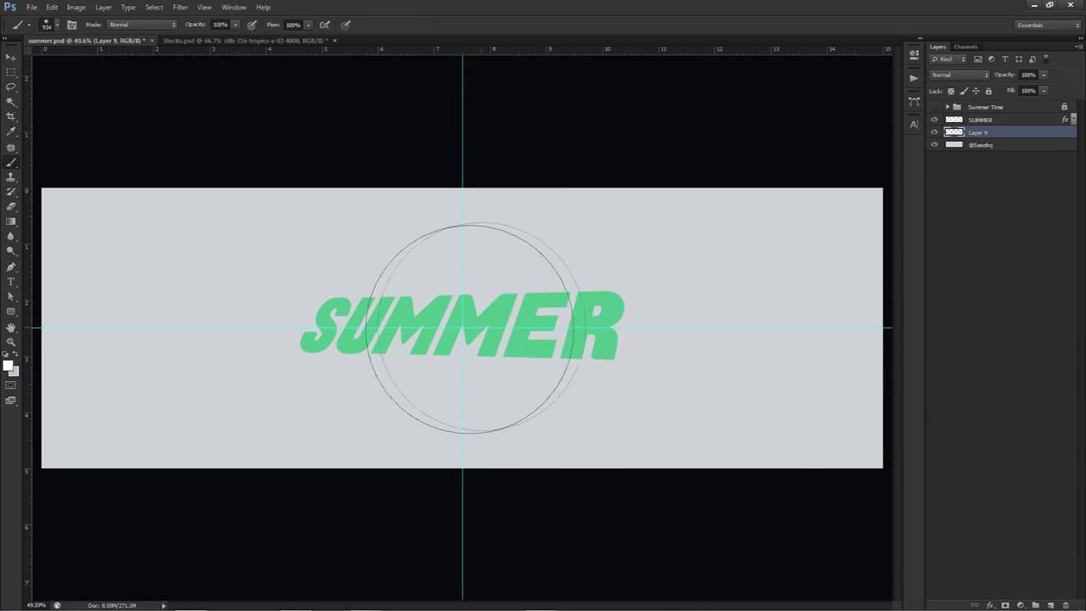
mouse_move(406, 360)
left_mouse_down()
mouse_move(608, 370)
mouse_move(488, 347)
mouse_move(495, 354)
mouse_move(463, 331)
left_mouse_up()
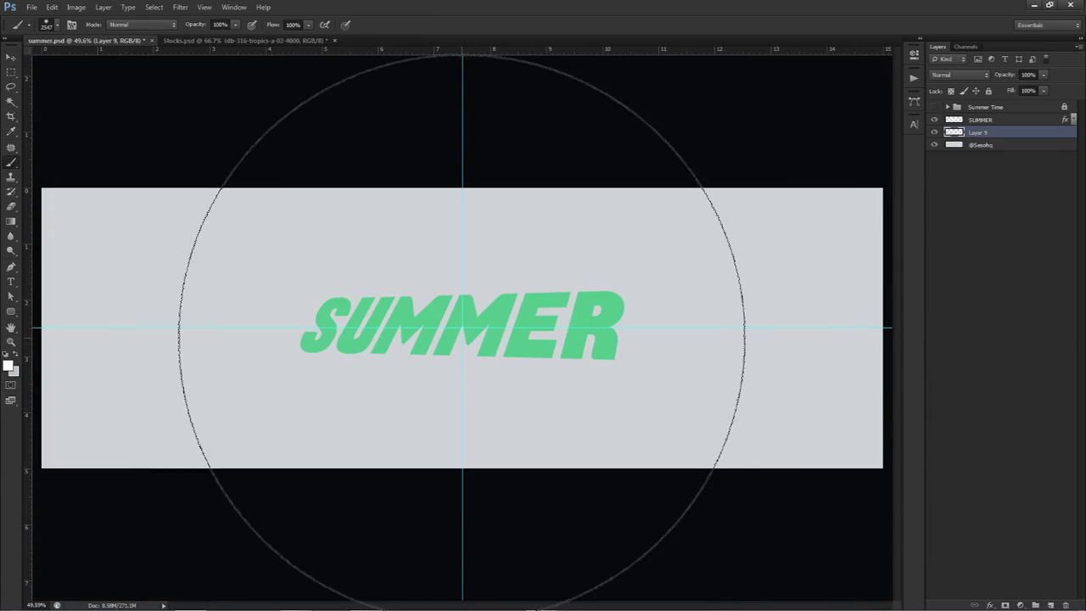
left_click(457, 337)
key("ctrl+z")
mouse_move(437, 338)
left_mouse_down()
mouse_move(491, 339)
mouse_move(461, 335)
left_mouse_up()
left_click(466, 330)
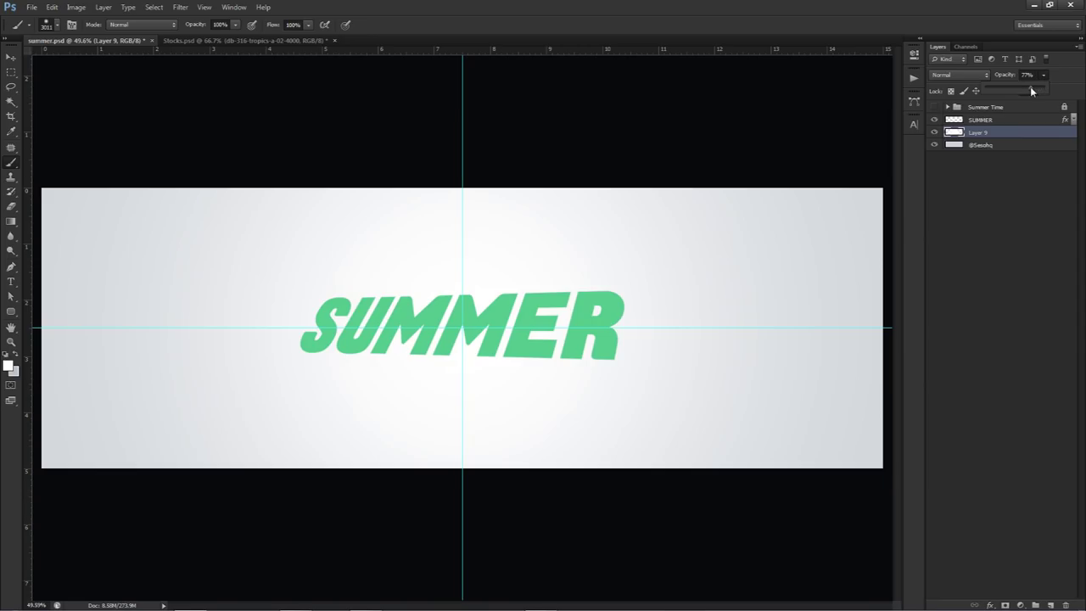
left_click(727, 275)
key("v")
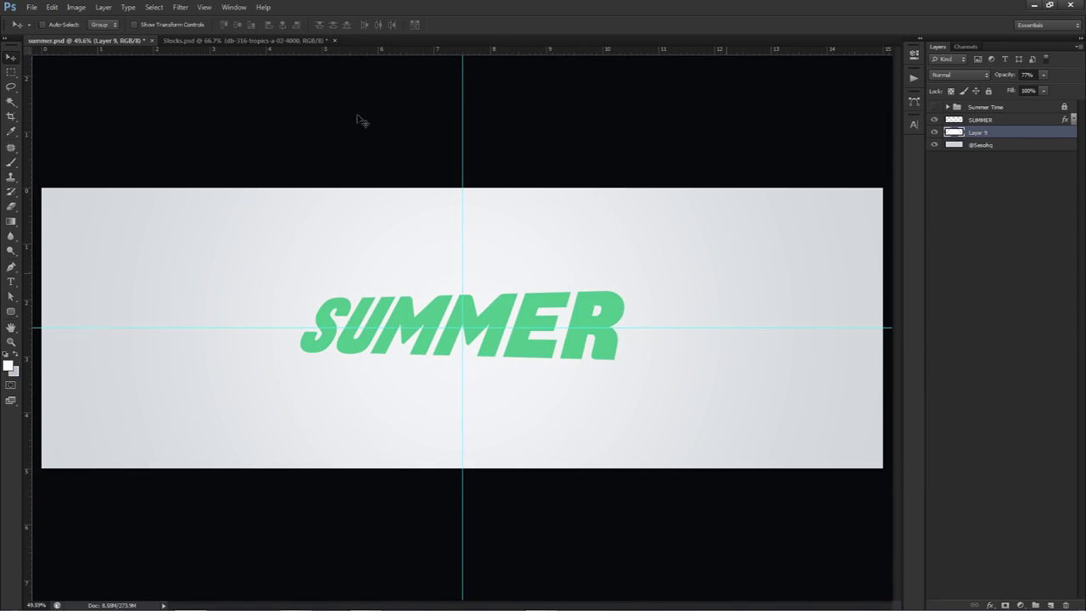
Step: Bring the Coconut-Tree-PNG-Photos palms from Stocks.psd into summer.psd and place their layer directly above SUMMER
left_click(240, 42)
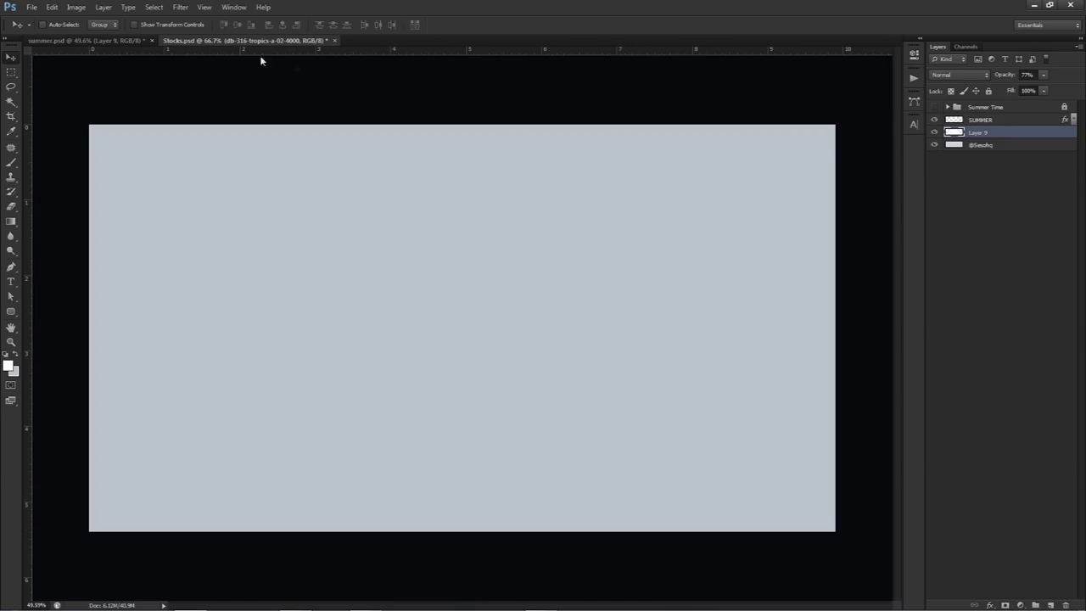
left_click(934, 151)
left_click(979, 151)
left_click_drag(657, 197, 507, 254)
left_click_drag(439, 225, 549, 219)
left_click_drag(968, 149, 972, 116)
left_click_drag(484, 265, 529, 266)
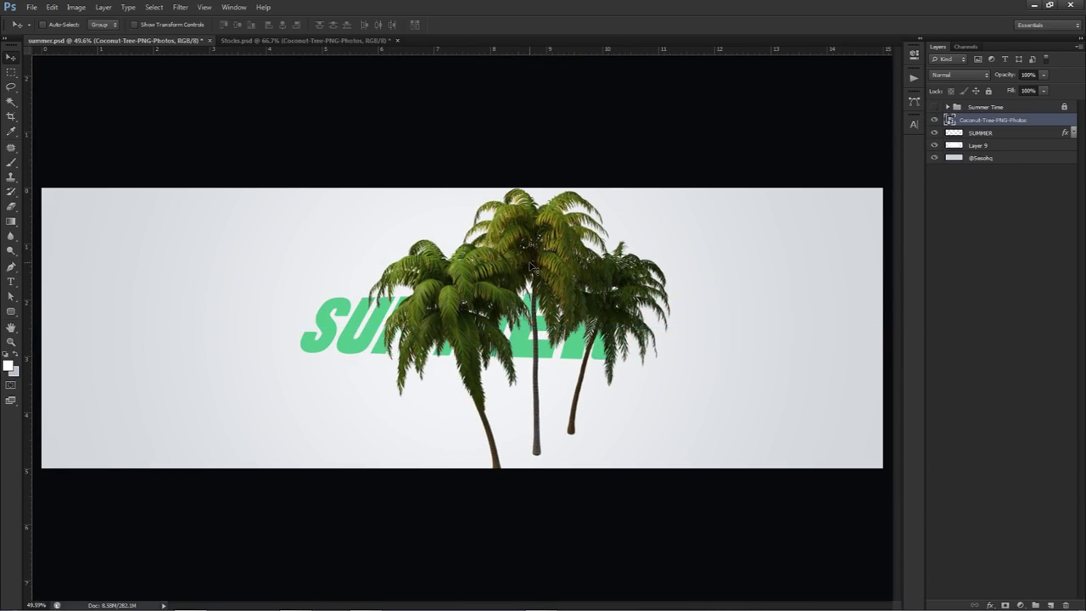
Step: Rotate the palms clockwise, position them over the SUMMER lettering and lower their layer opacity to 77%
key("ctrl+t")
left_click_drag(688, 175, 726, 241)
key("Return")
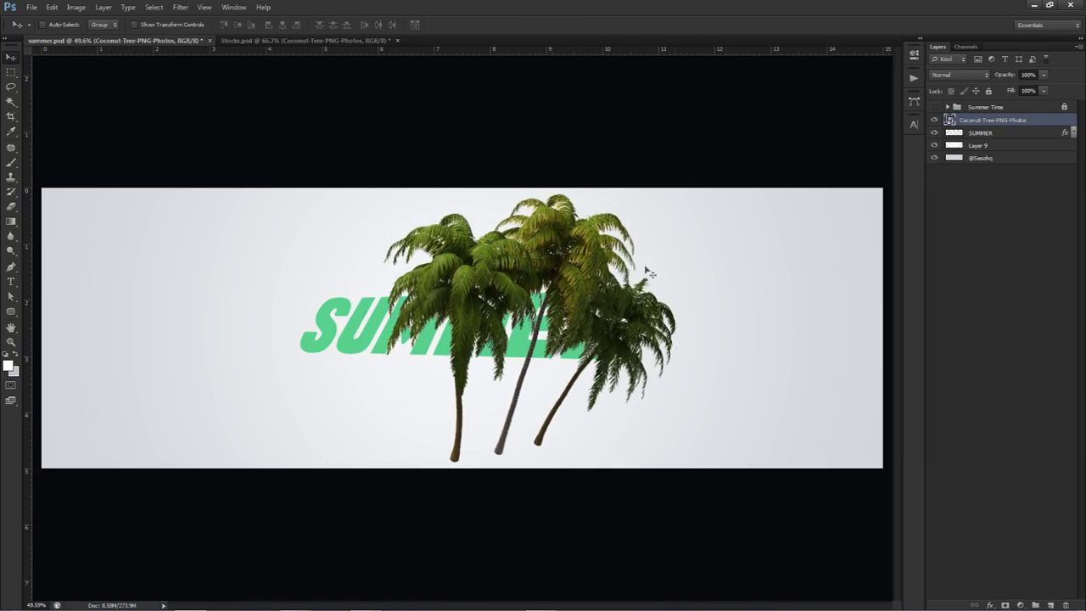
scroll(527, 301, "up", 5)
left_click_drag(534, 293, 532, 300)
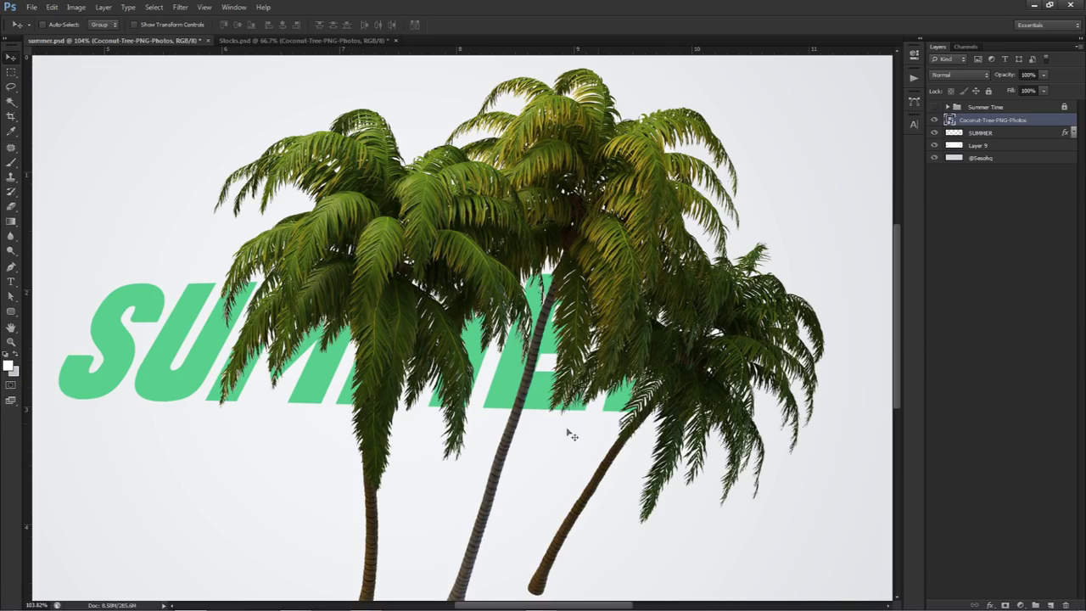
scroll(442, 324, "down", 3)
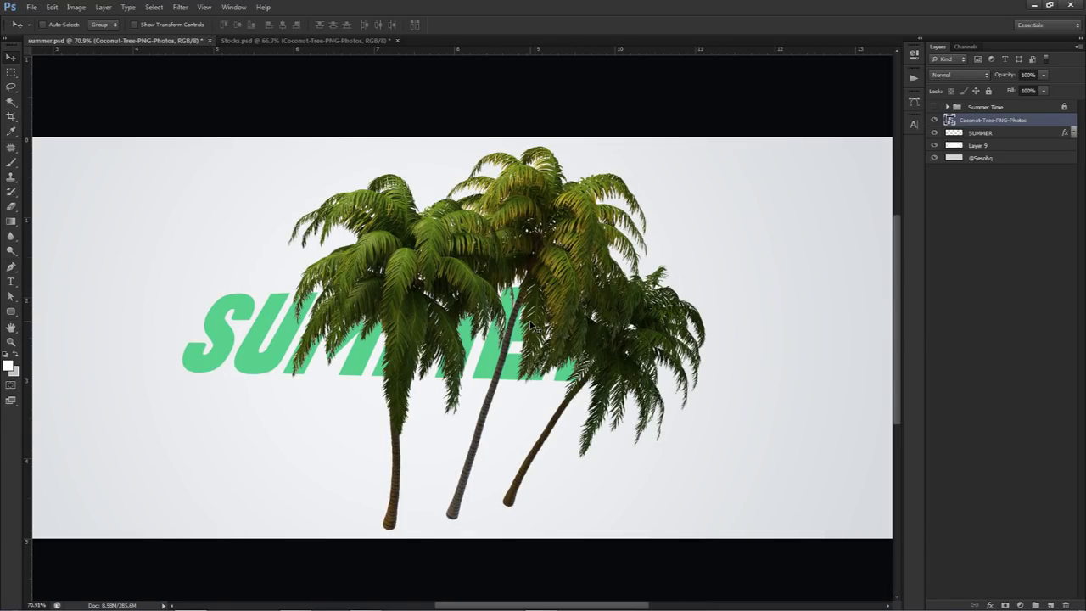
left_click_drag(519, 327, 514, 325)
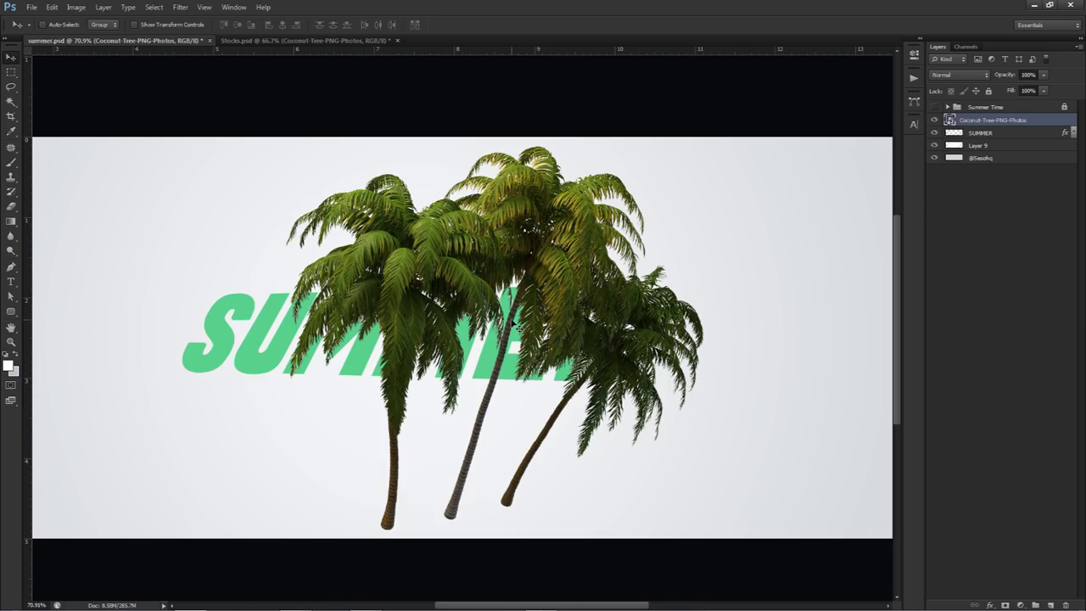
left_click(1045, 78)
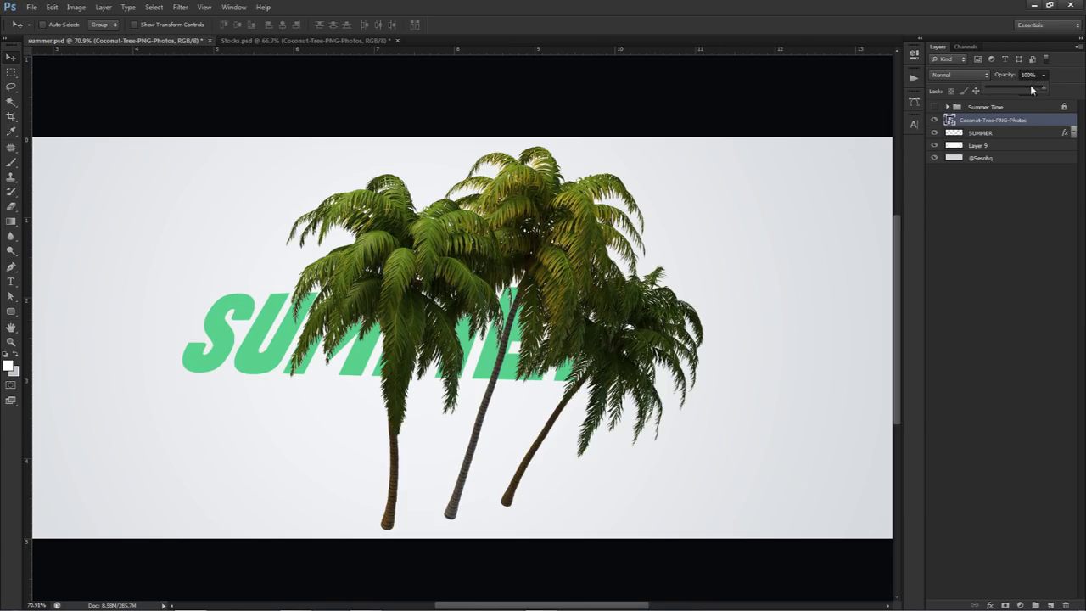
left_click_drag(1043, 88, 1027, 88)
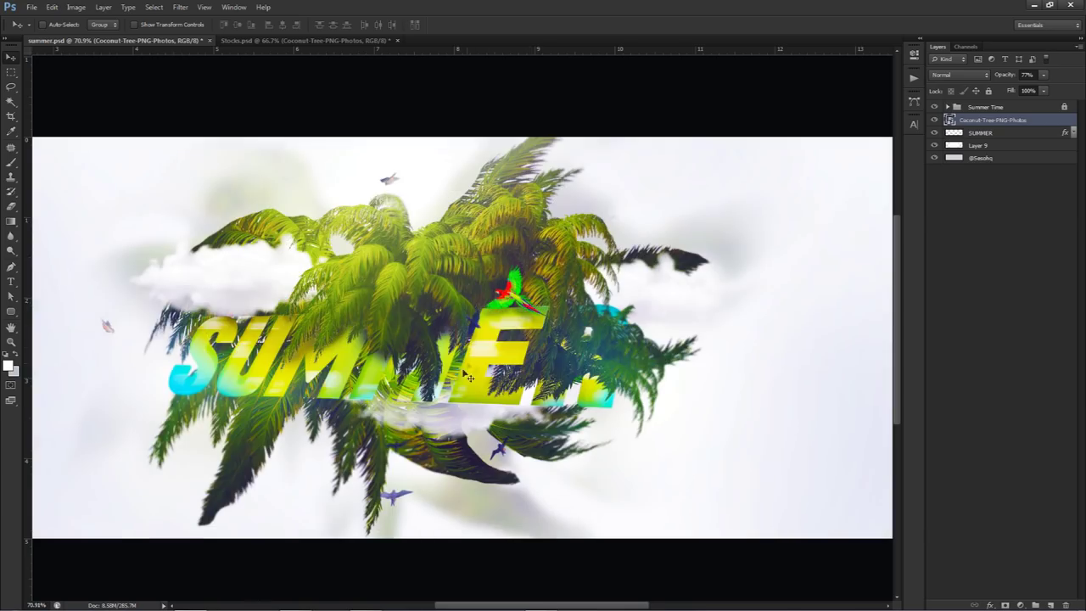
Step: Examine the finished artwork in the Summer Time group and the palm stock in Stocks.psd, and hide the group again
left_click_drag(505, 355, 550, 316)
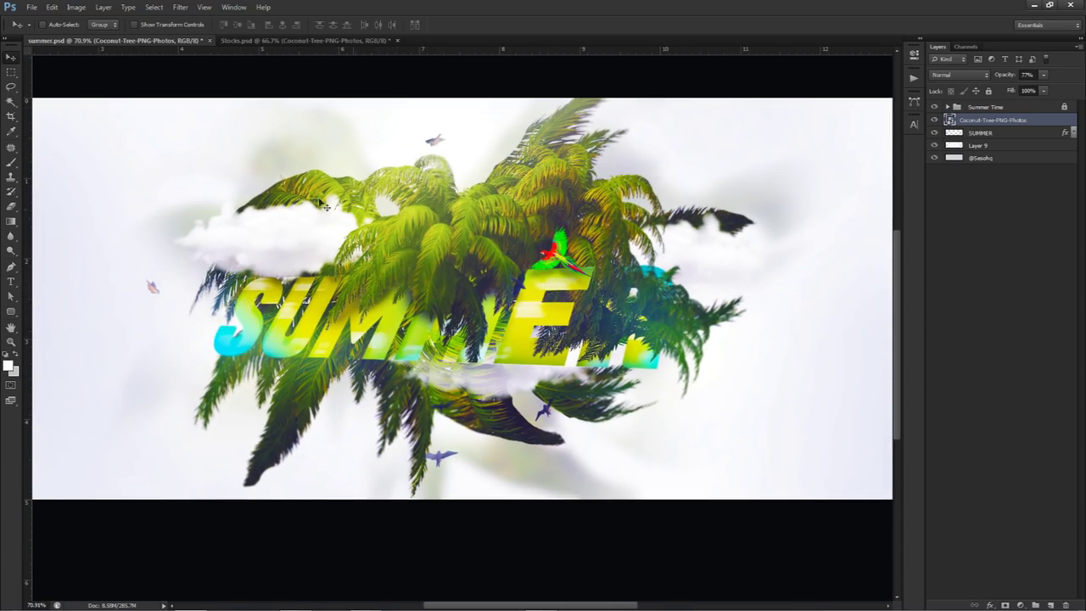
left_click(260, 43)
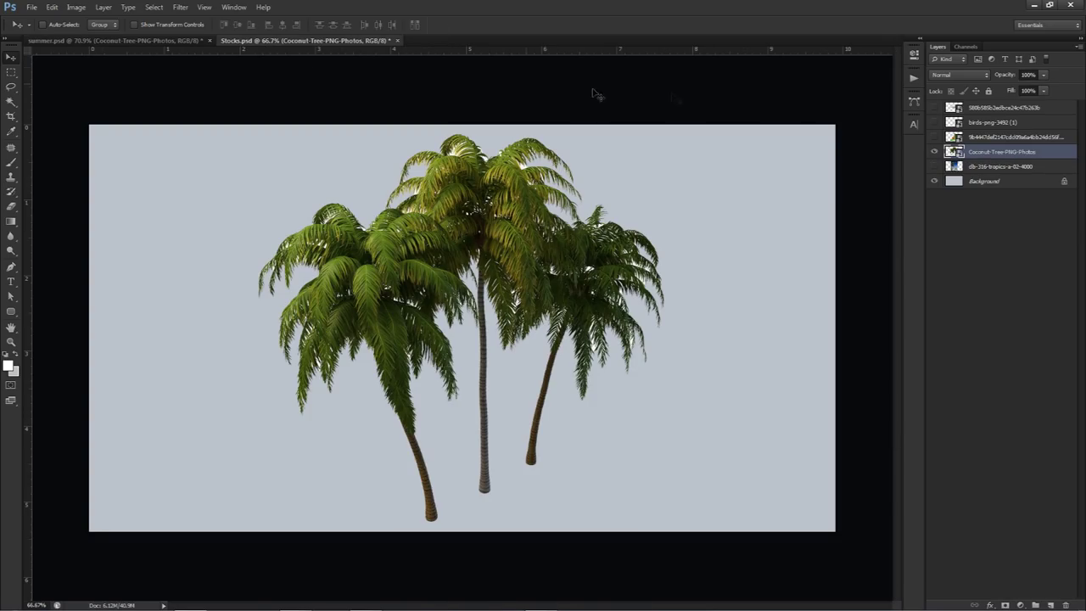
left_click(153, 41)
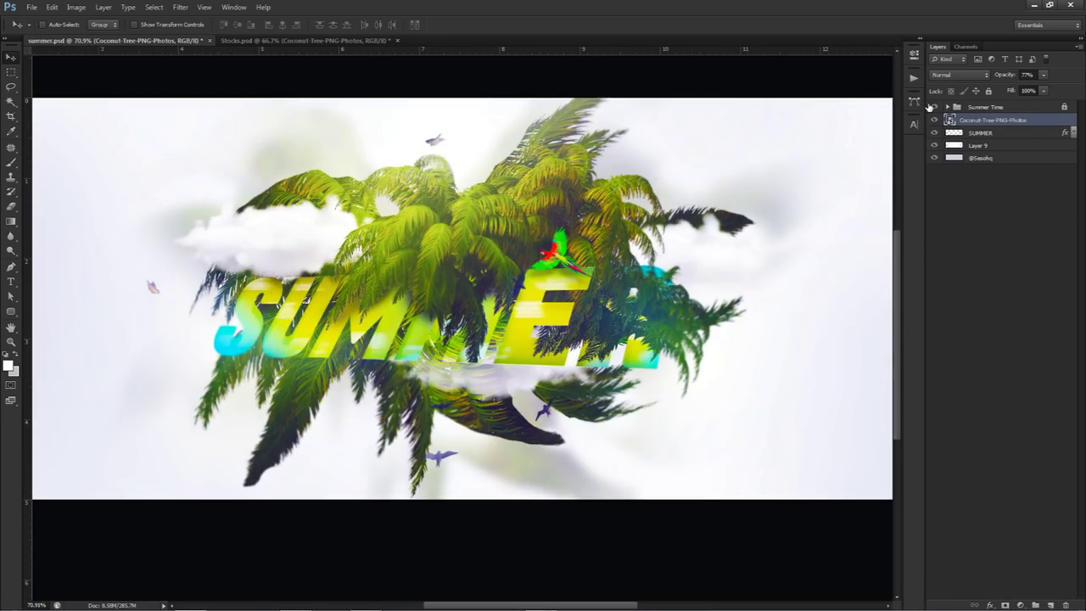
left_click(930, 107)
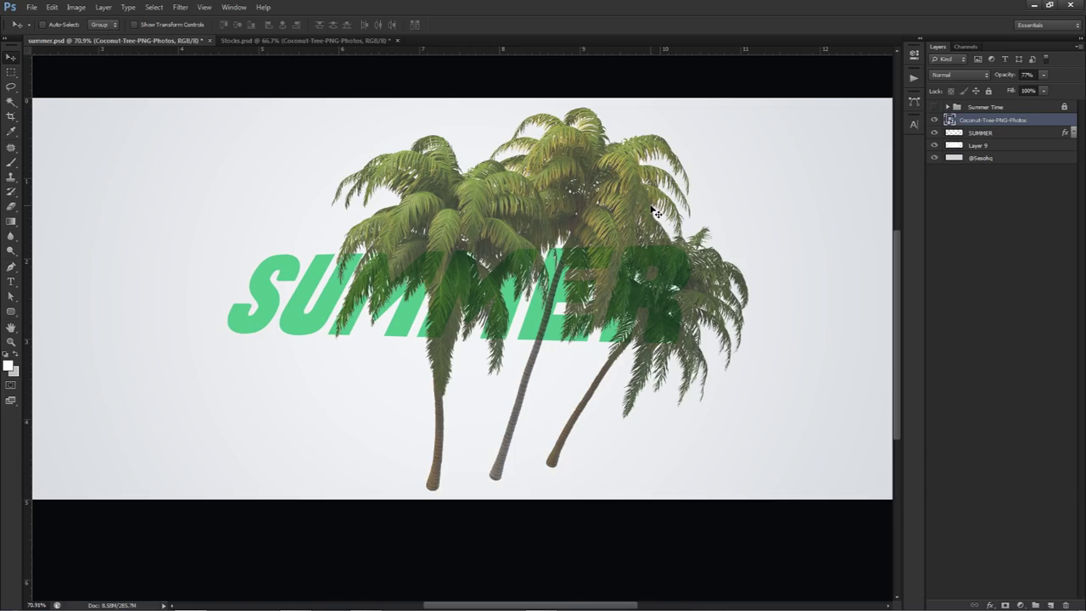
Step: Start a Pen path at the E's lower inner corner and run it down the right side of the middle palm trunk
key("p")
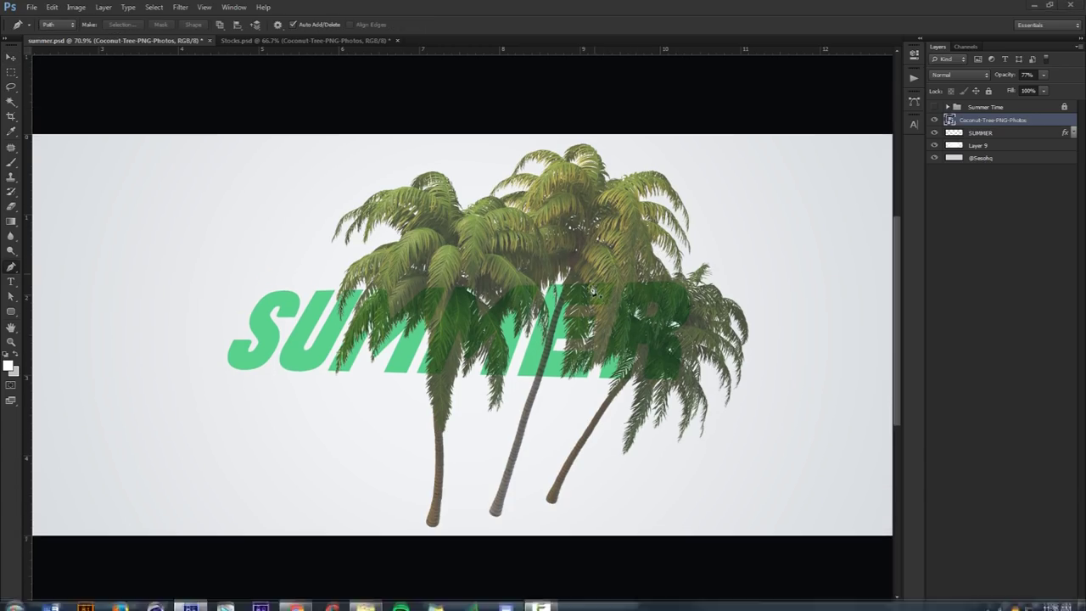
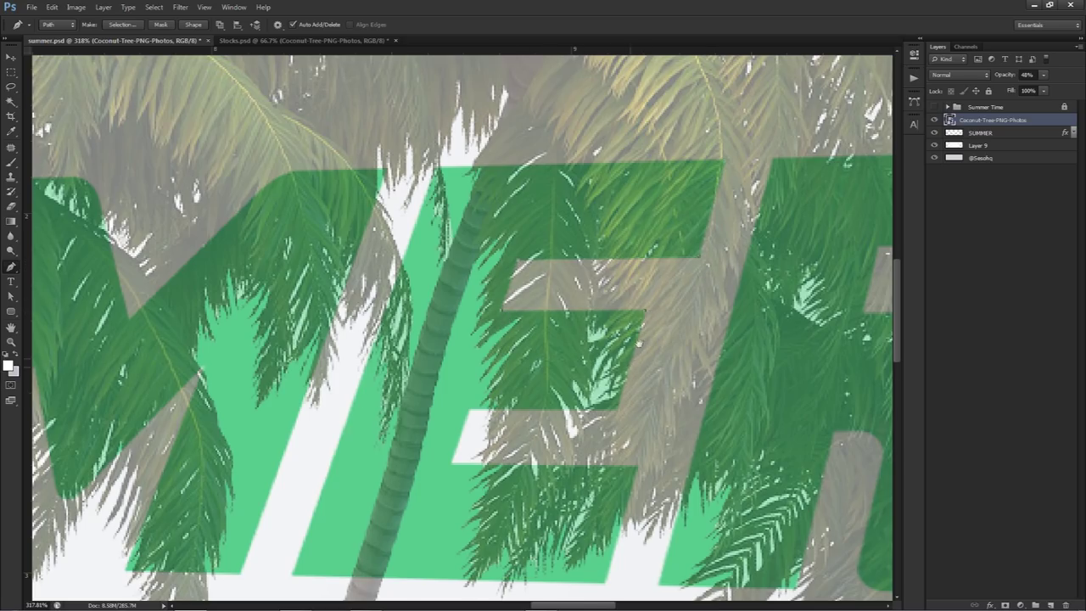
scroll(650, 293, "down", 3)
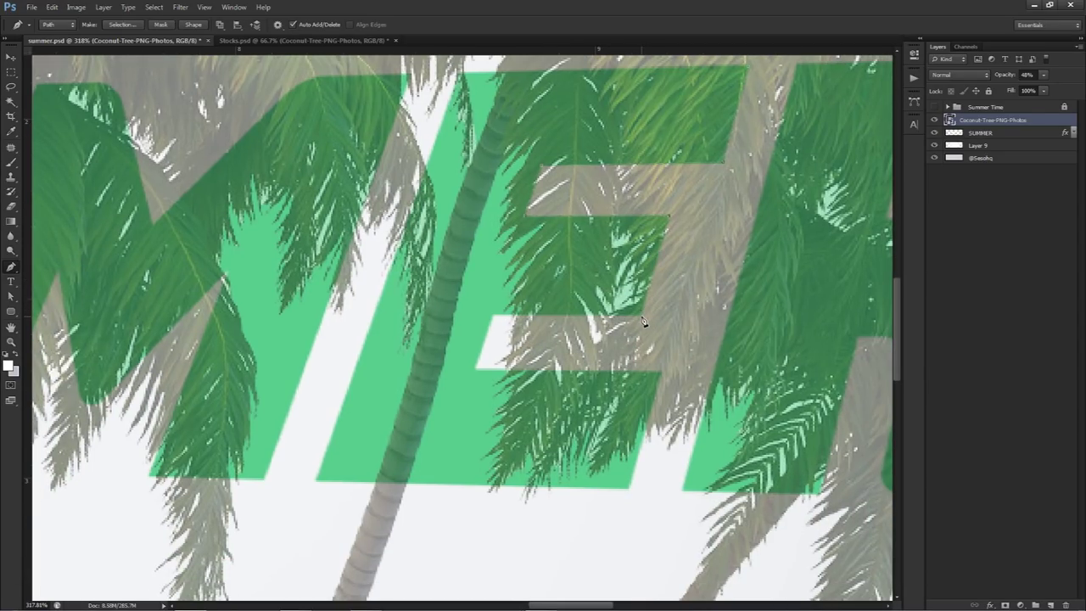
left_click(494, 316)
left_click_drag(479, 389, 521, 346)
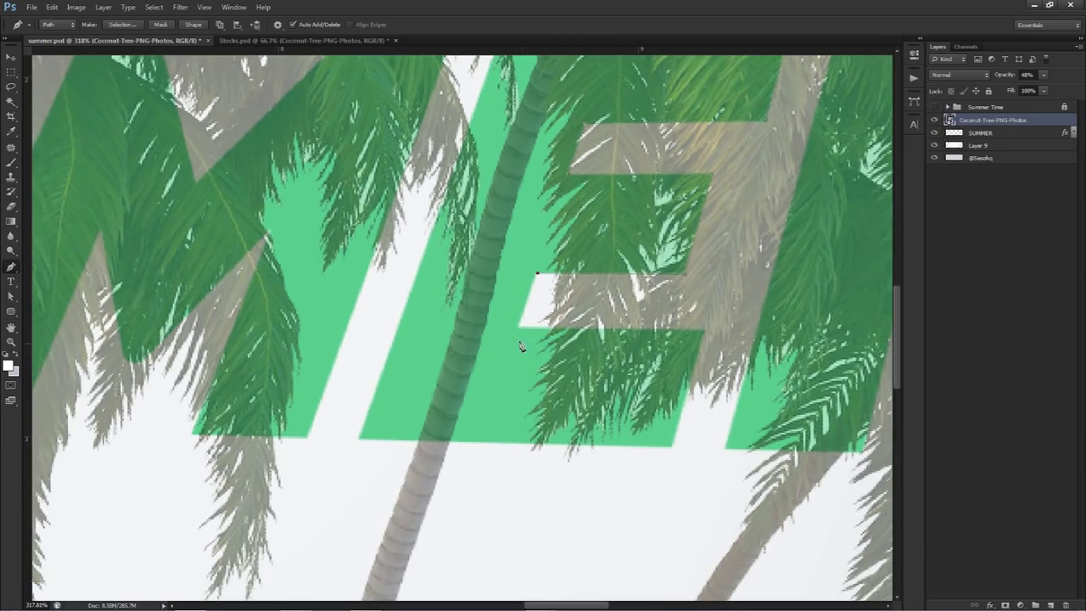
left_click(458, 457)
scroll(469, 481, "down", 1)
left_click_drag(469, 472, 466, 243)
scroll(473, 339, "down", 2)
left_click_drag(492, 286, 512, 121)
Step: Carry the Pen path around the base of the middle trunk and back up along its left side
left_click(396, 551)
left_click(319, 594)
left_click(281, 585)
left_click(272, 570)
left_click(269, 549)
left_click(273, 515)
left_click_drag(348, 246, 317, 492)
left_click(364, 391)
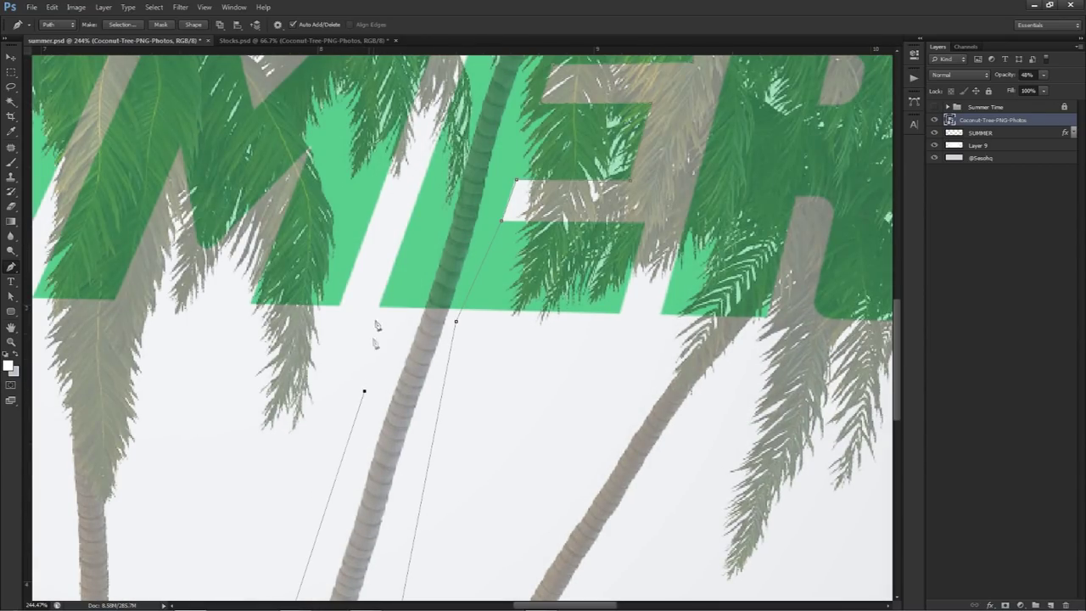
Step: Continue the path to the E's lower-left corner and close it along the letter's upper outline
left_click(390, 249)
key("ctrl+z")
scroll(381, 310, "up", 5)
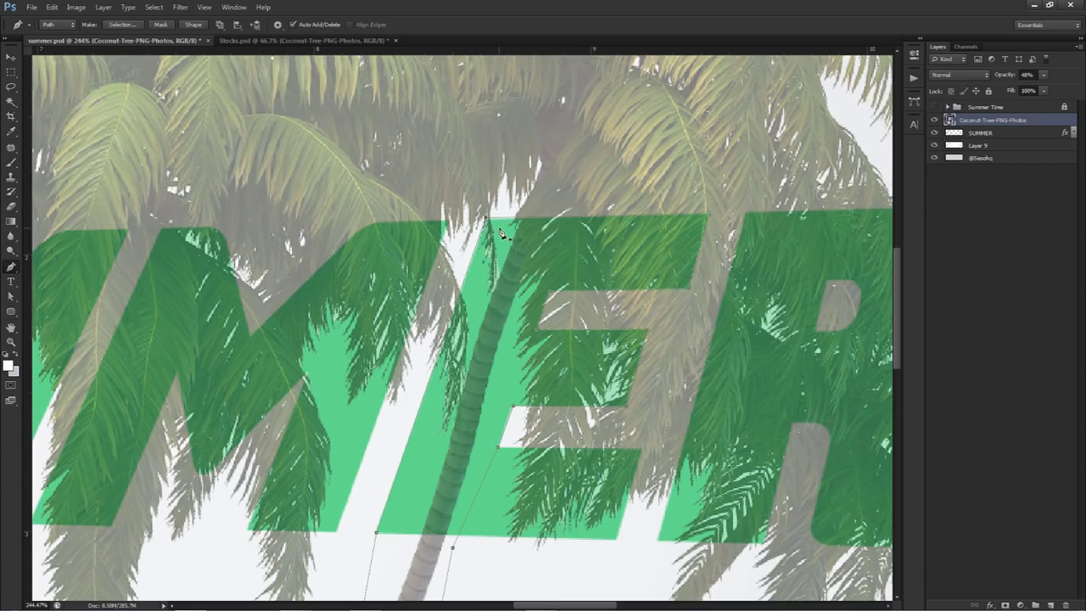
key("alt")
Step: Mask out the palms inside the traced E-and-trunk path with a layer mask, using a new anti-aliased selection with 0-pixel feather
left_click(1005, 604)
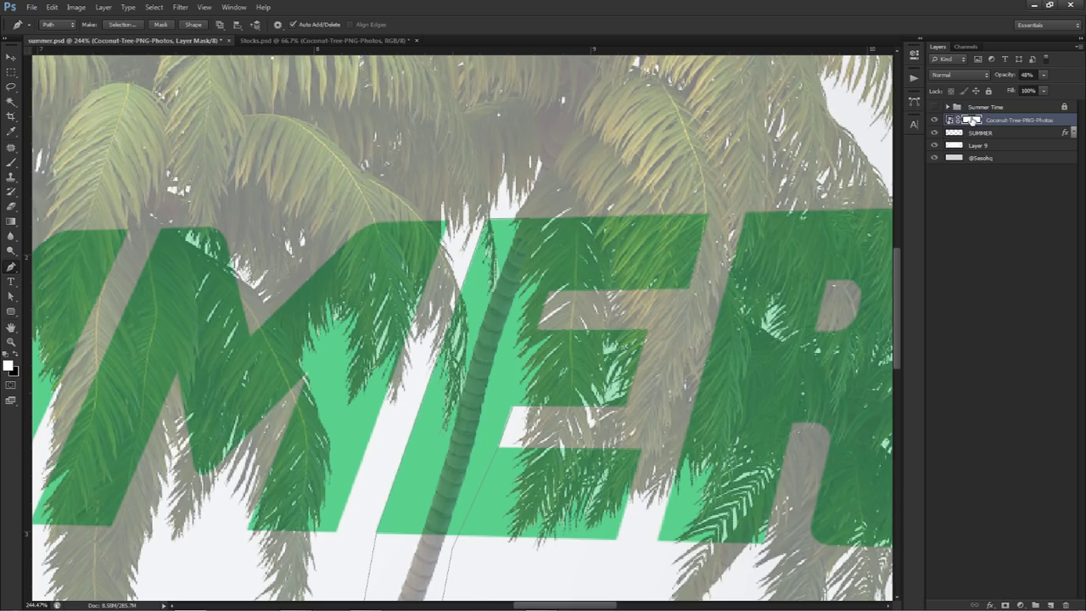
right_click(646, 189)
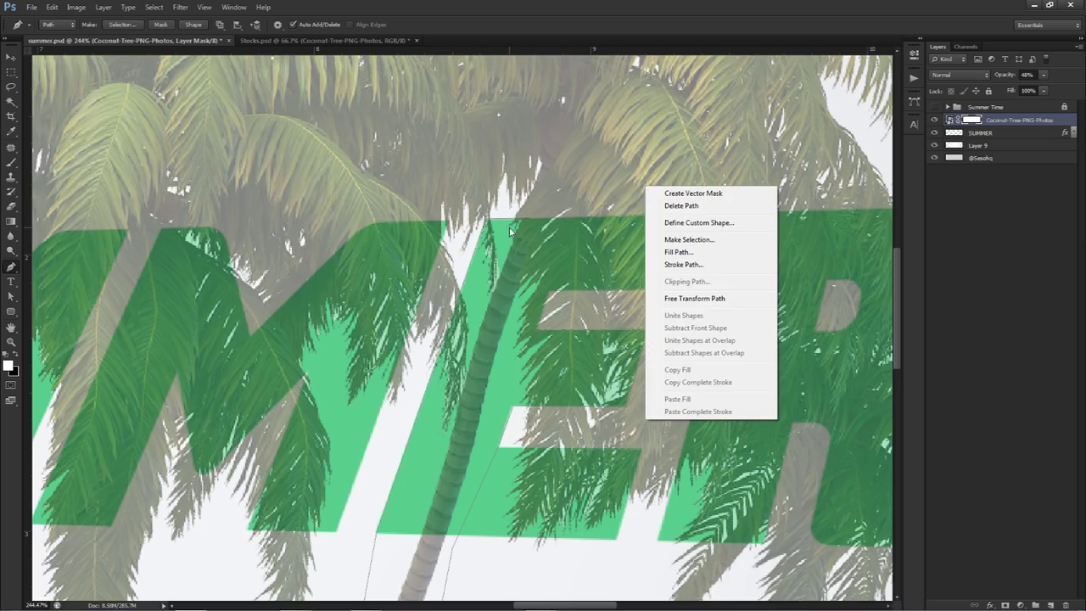
left_click(689, 239)
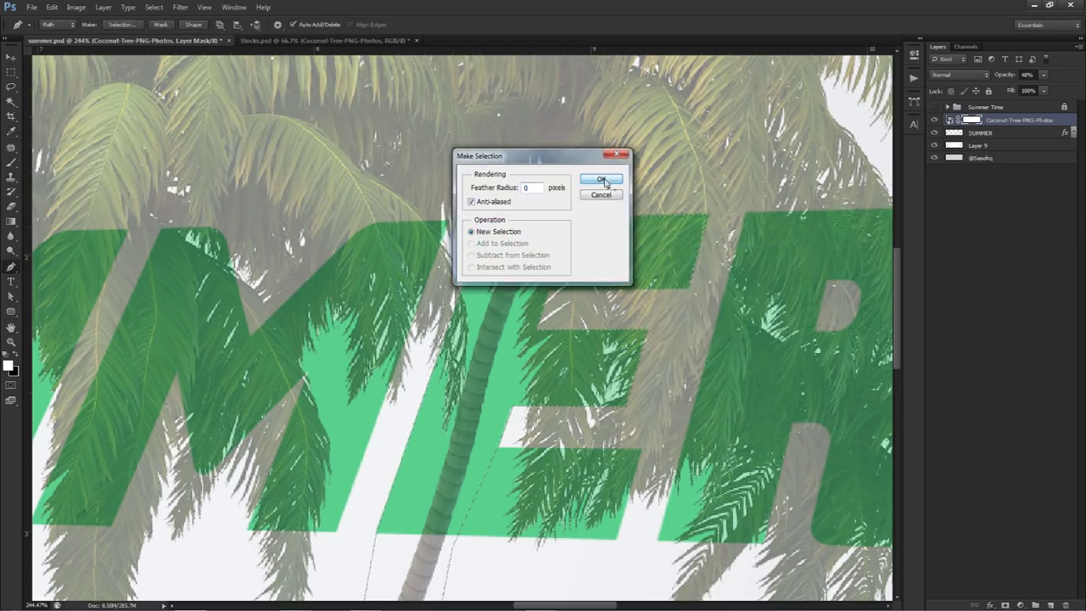
left_click(602, 180)
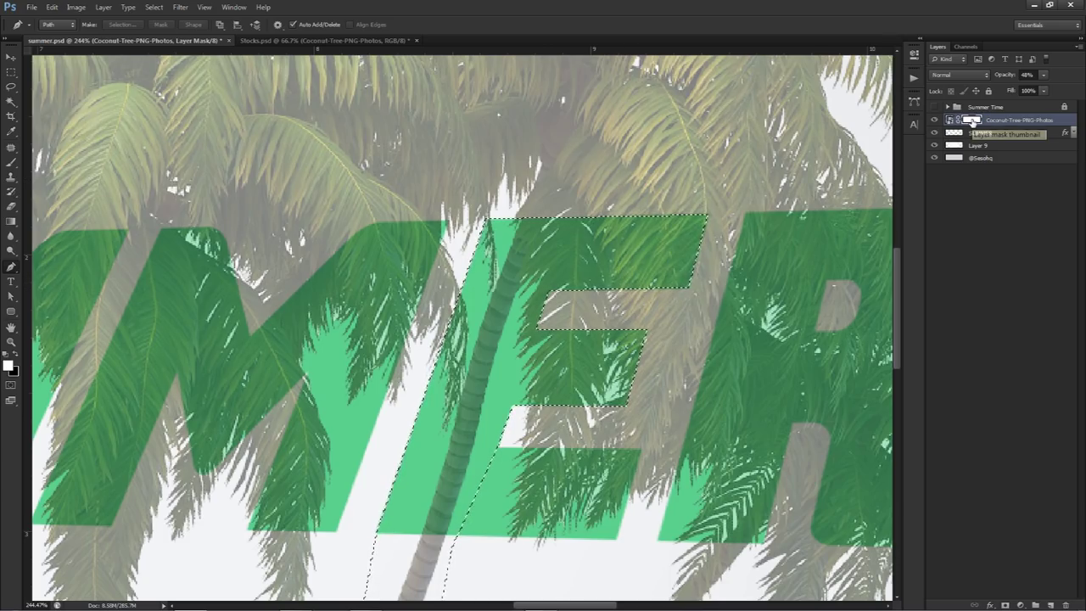
key("b")
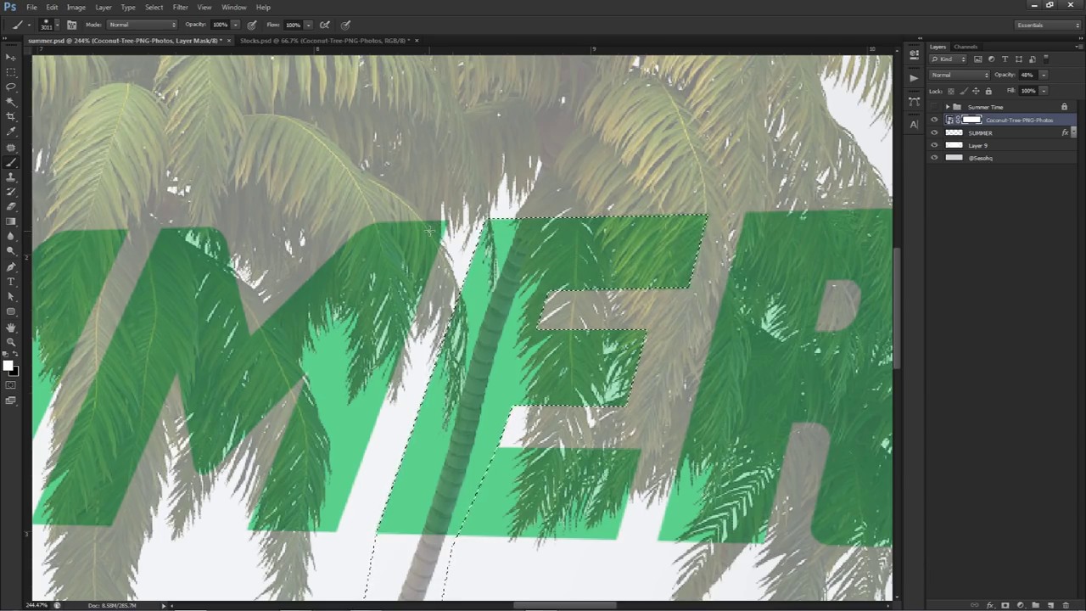
key("Delete")
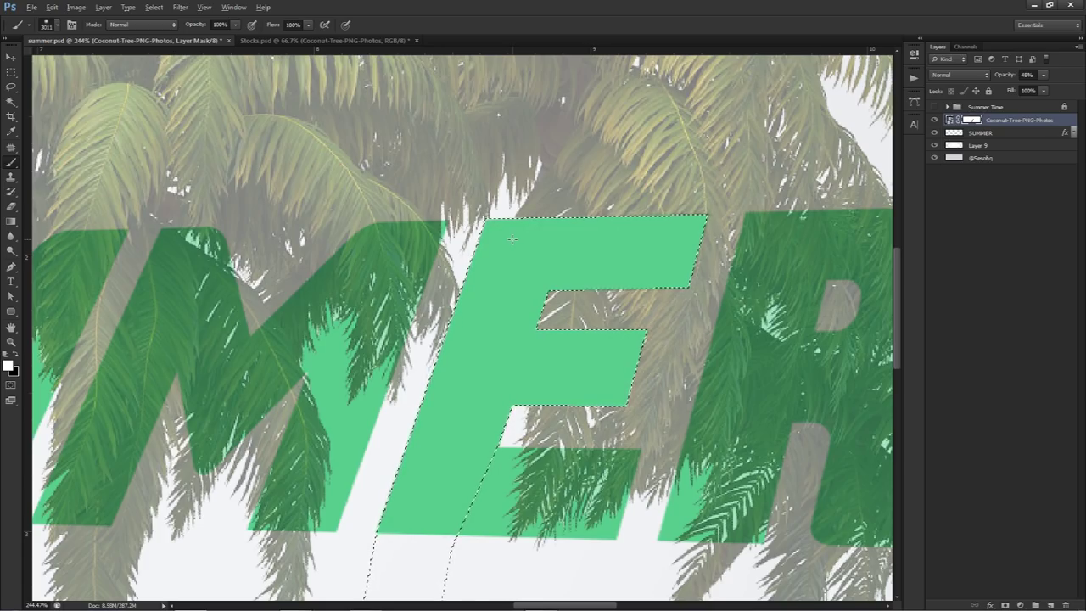
Step: Undo and restore the mask fill over the E and trunk to compare the palms before and after masking
key("ctrl+z")
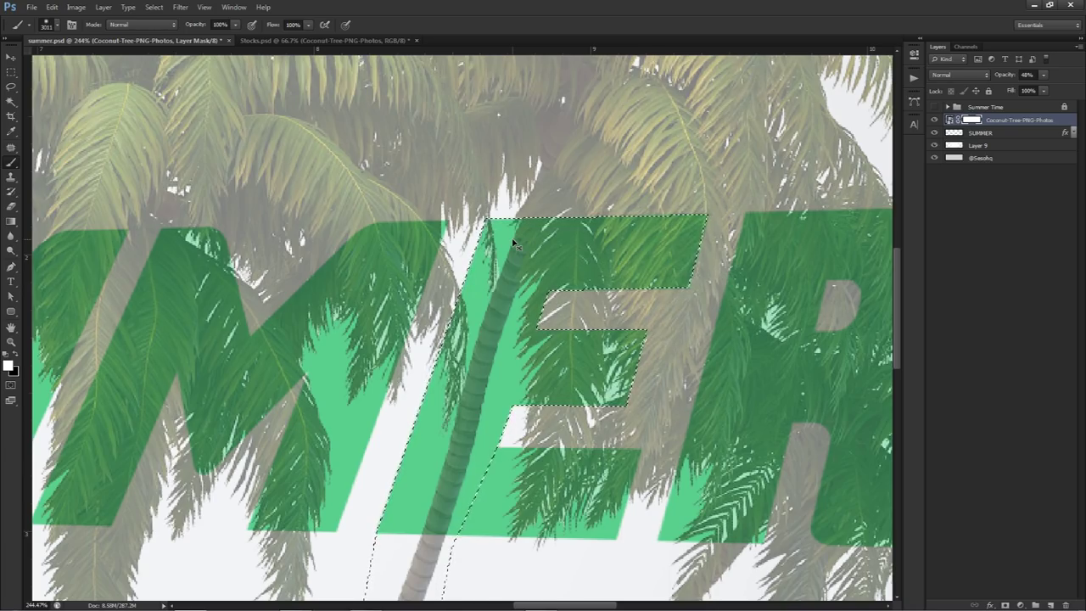
key("ctrl+z")
key("ctrl+z")
key("ctrl+z")
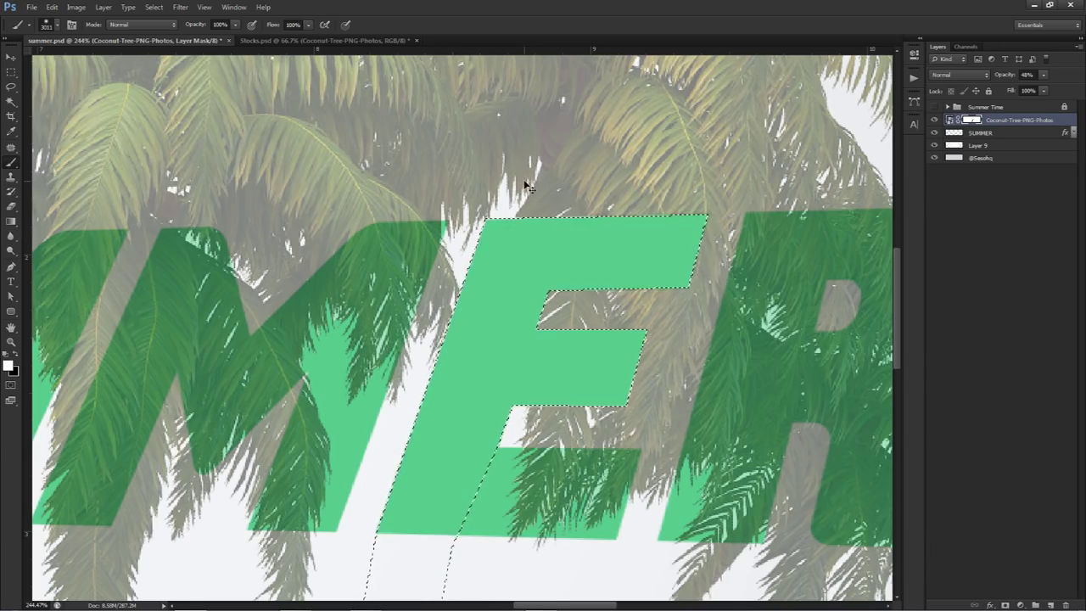
Step: Deselect the traced area and return the palm layer's opacity to 100%
key("v")
left_click(1044, 90)
left_click_drag(1047, 93, 883, 112)
Step: Examine the overall composition and the light fringes and gaps between the palm fronds over the U and first M
scroll(695, 146, "down", 4)
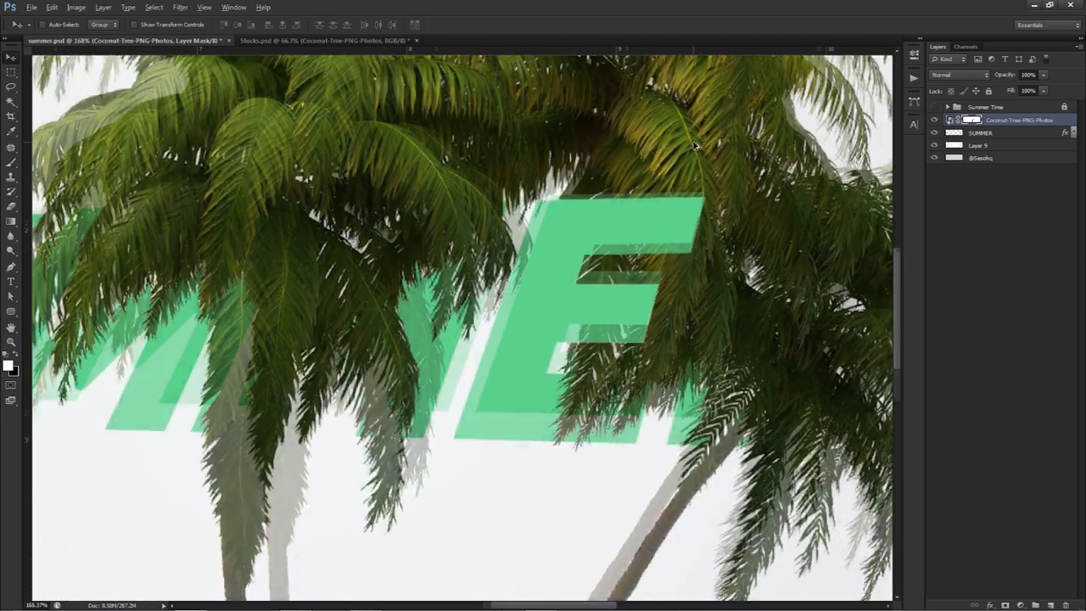
scroll(694, 146, "down", 1)
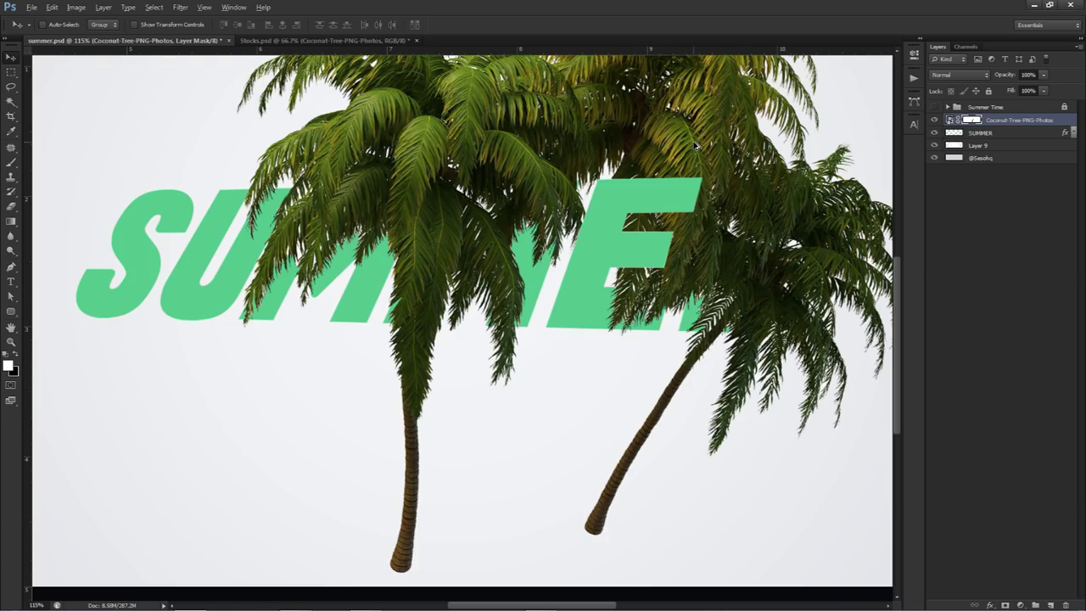
scroll(694, 146, "down", 4)
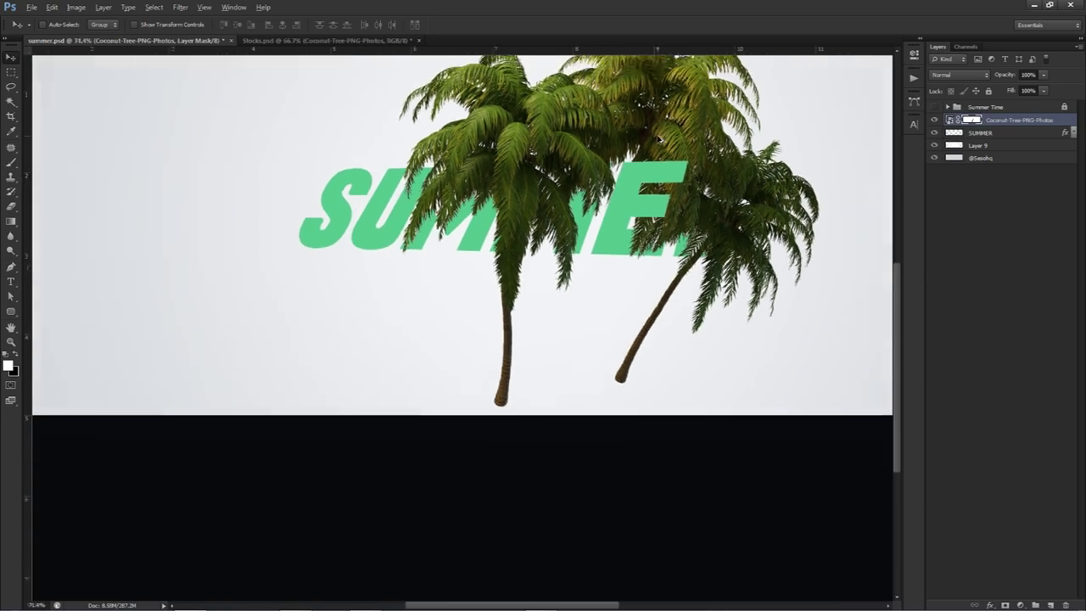
scroll(682, 187, "up", 3)
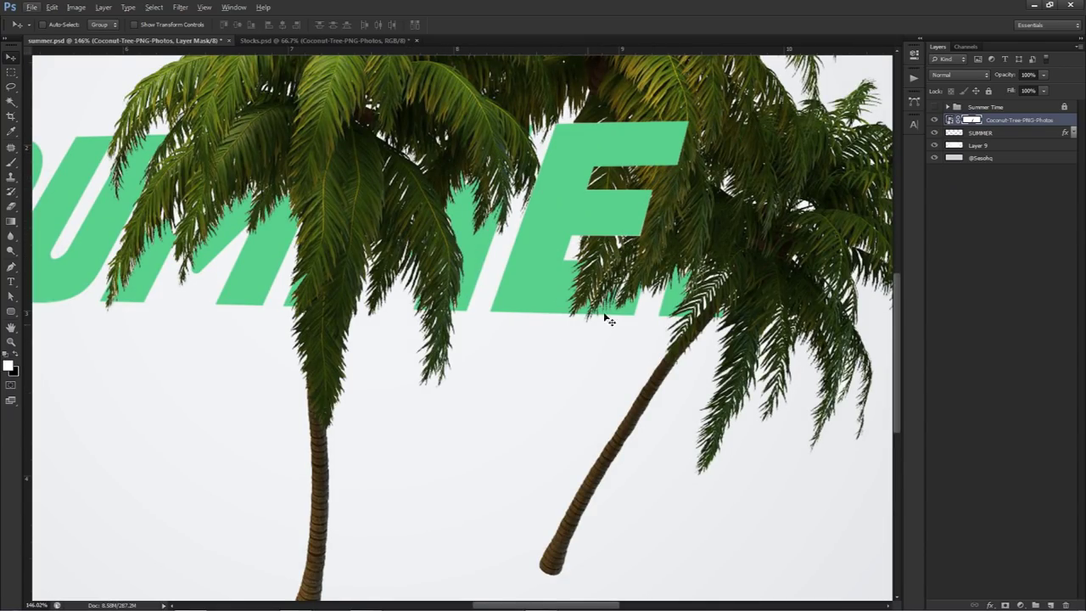
left_click_drag(509, 230, 616, 252)
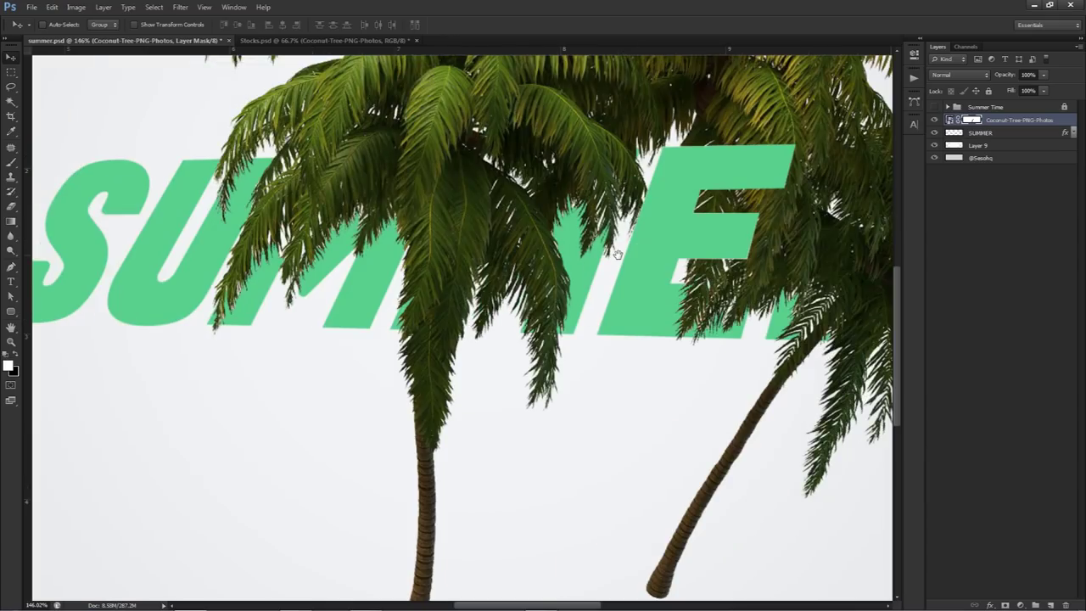
scroll(232, 219, "up", 3)
scroll(233, 219, "up", 2)
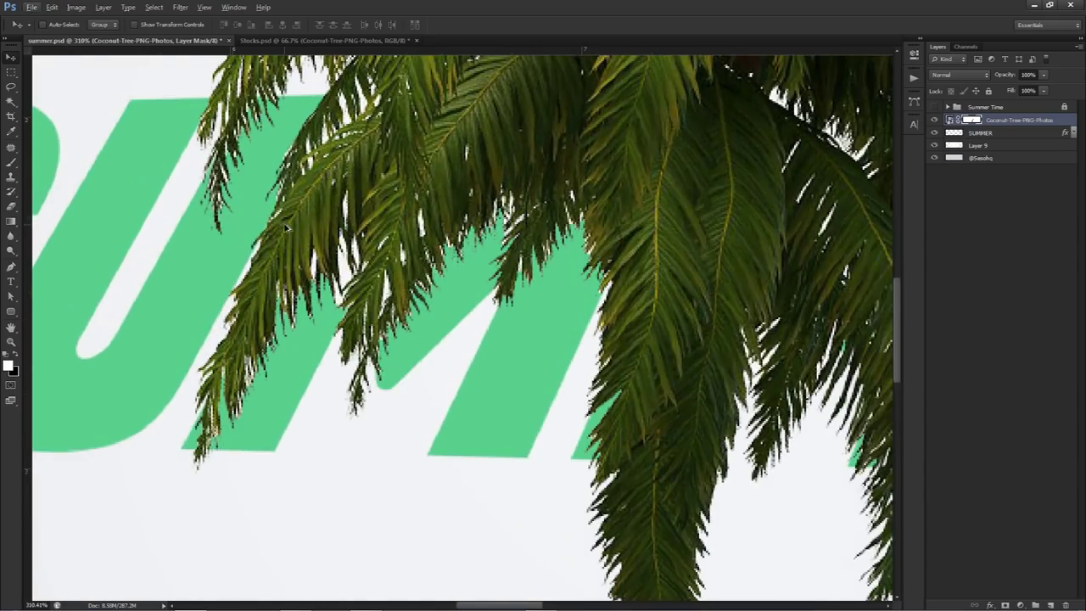
scroll(288, 225, "left", 2)
scroll(288, 225, "down", 1)
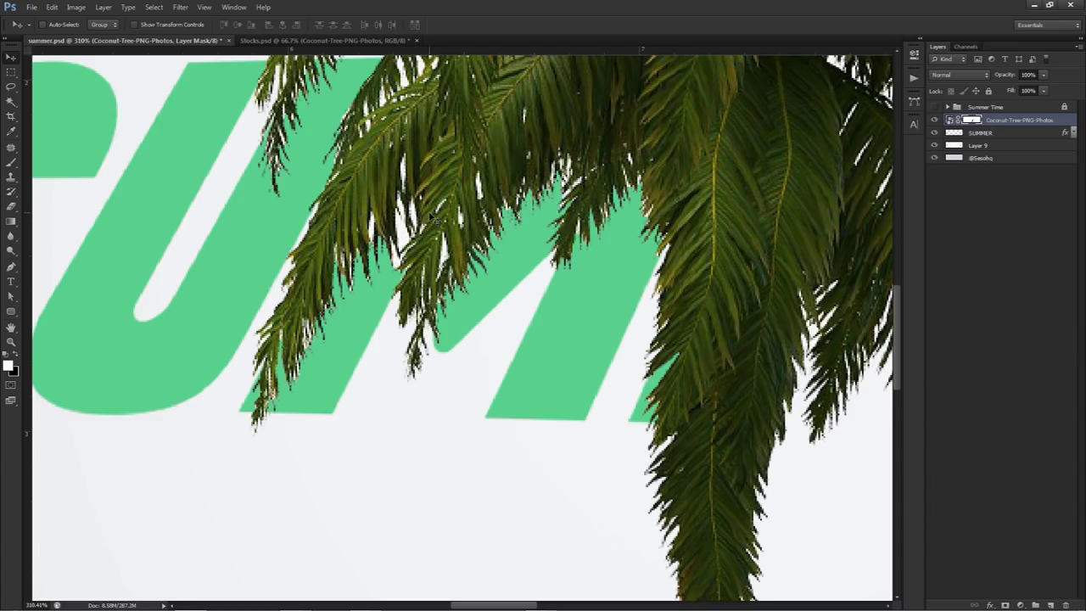
scroll(380, 238, "up", 3)
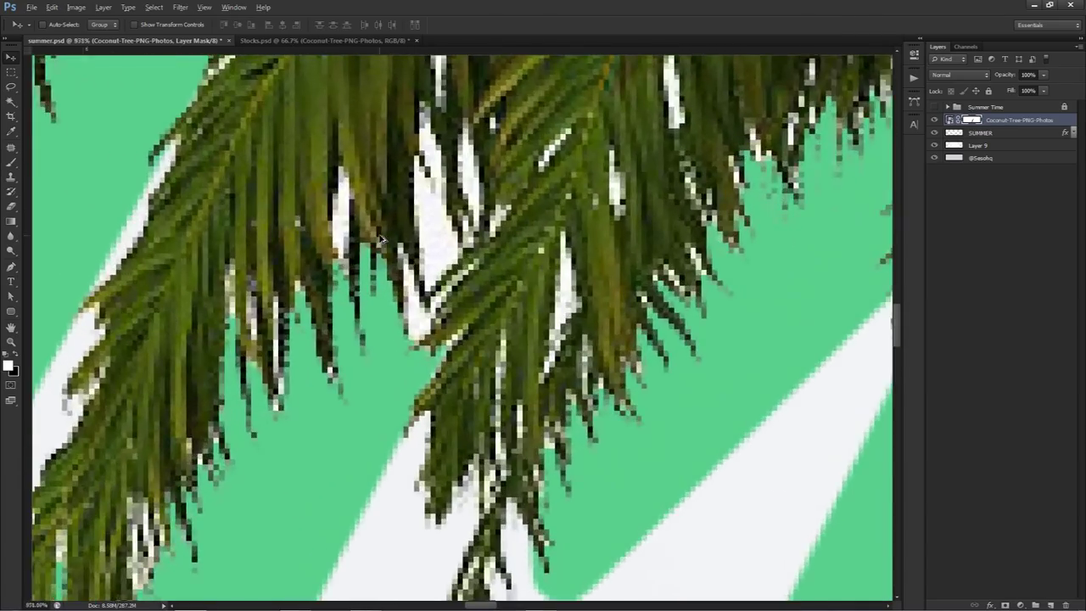
scroll(380, 240, "down", 6)
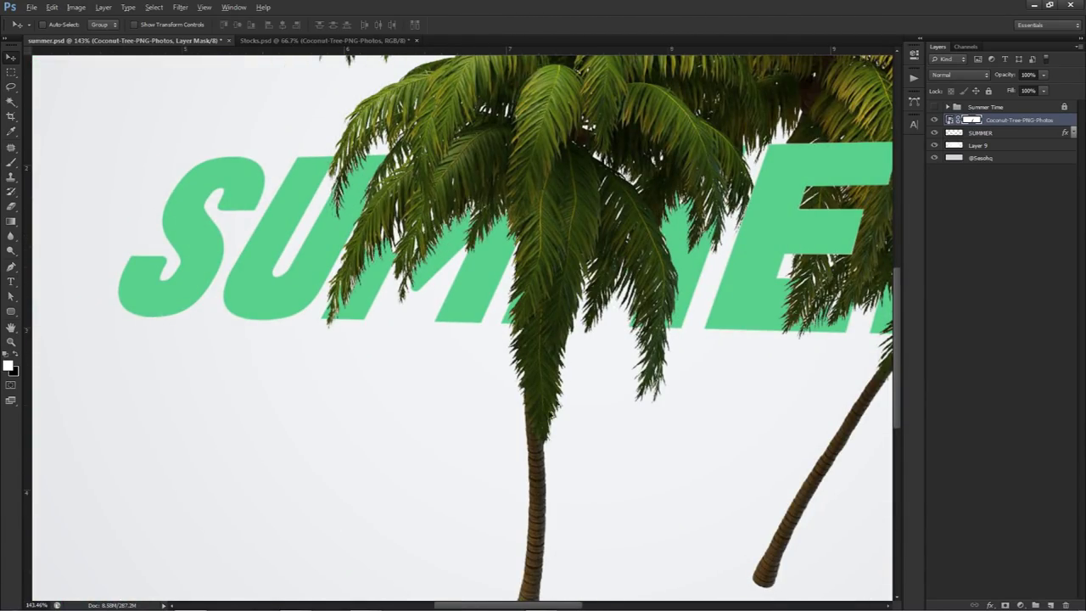
key("alt")
scroll(395, 238, "up", 4)
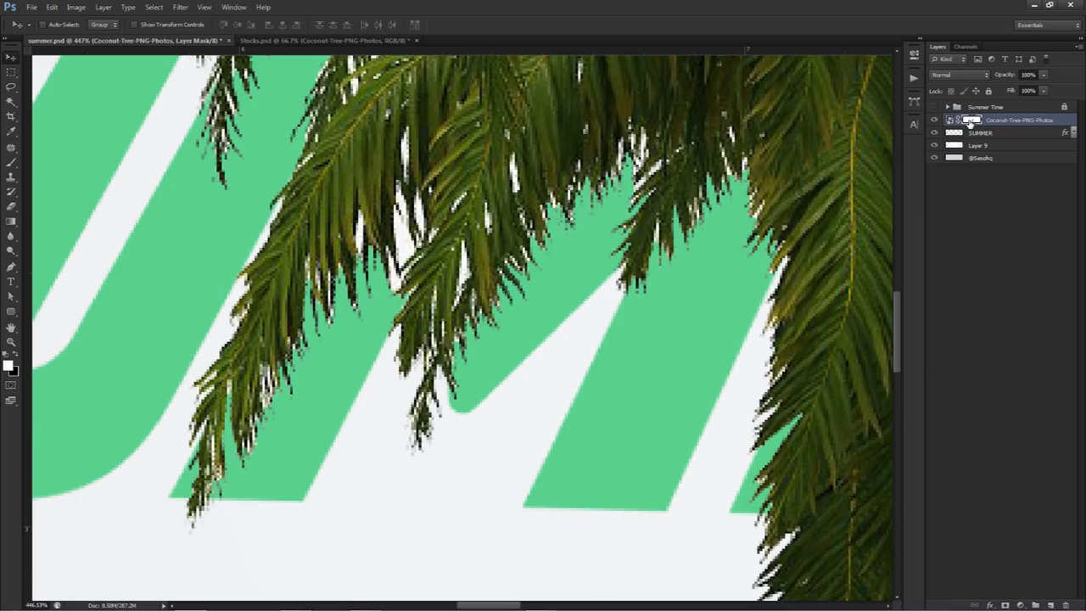
left_click(154, 7)
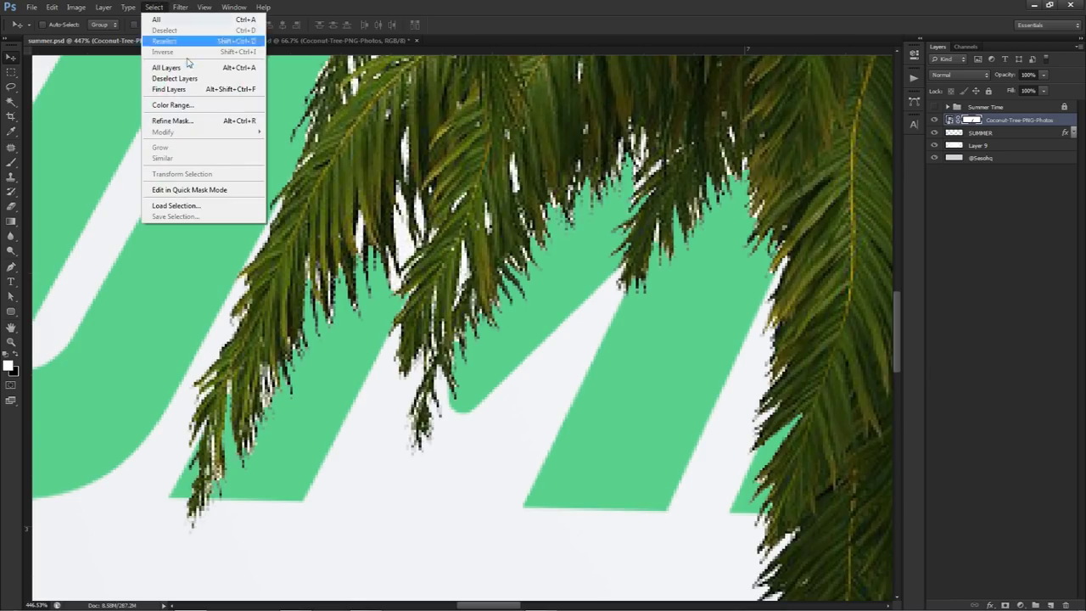
left_click(192, 108)
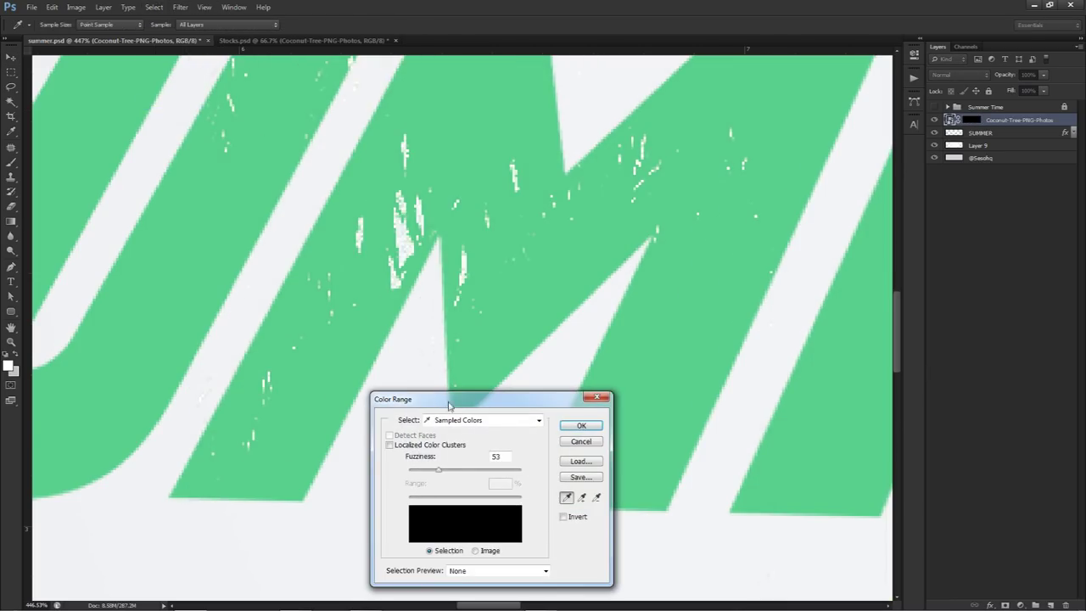
left_click_drag(449, 406, 482, 345)
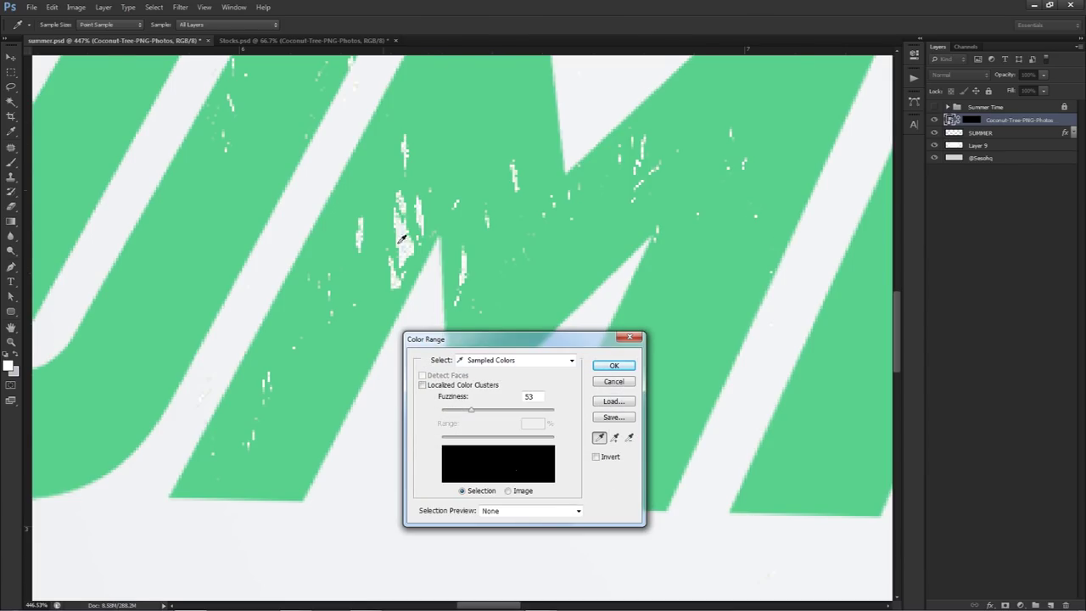
left_click(614, 367)
Step: Select the light background between the palm fronds with Color Range, sampling a gap near the first M and adjusting the fuzziness
left_click(165, 7)
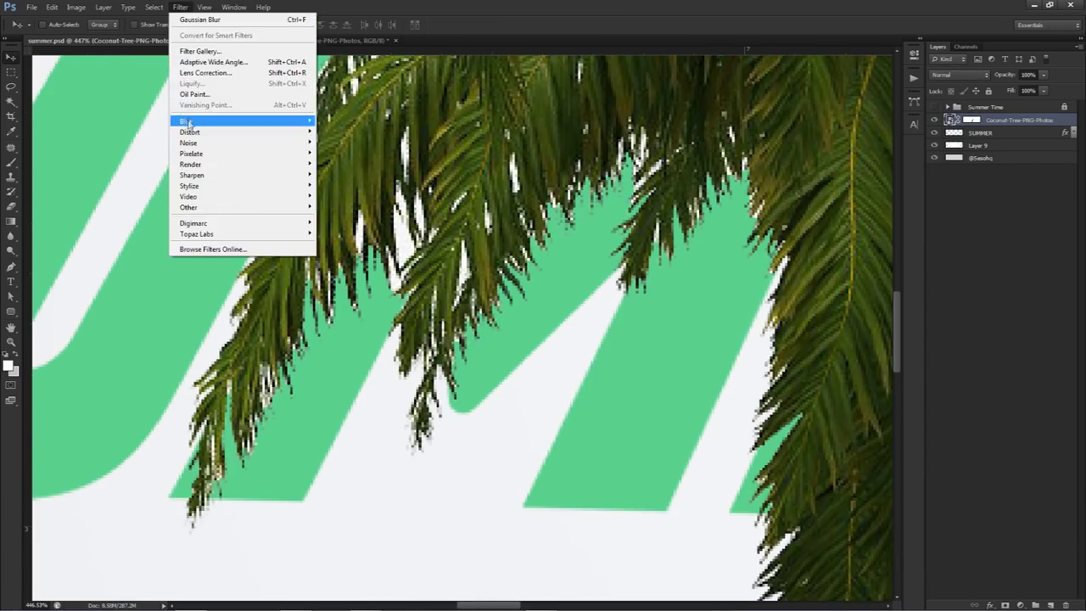
left_click(192, 107)
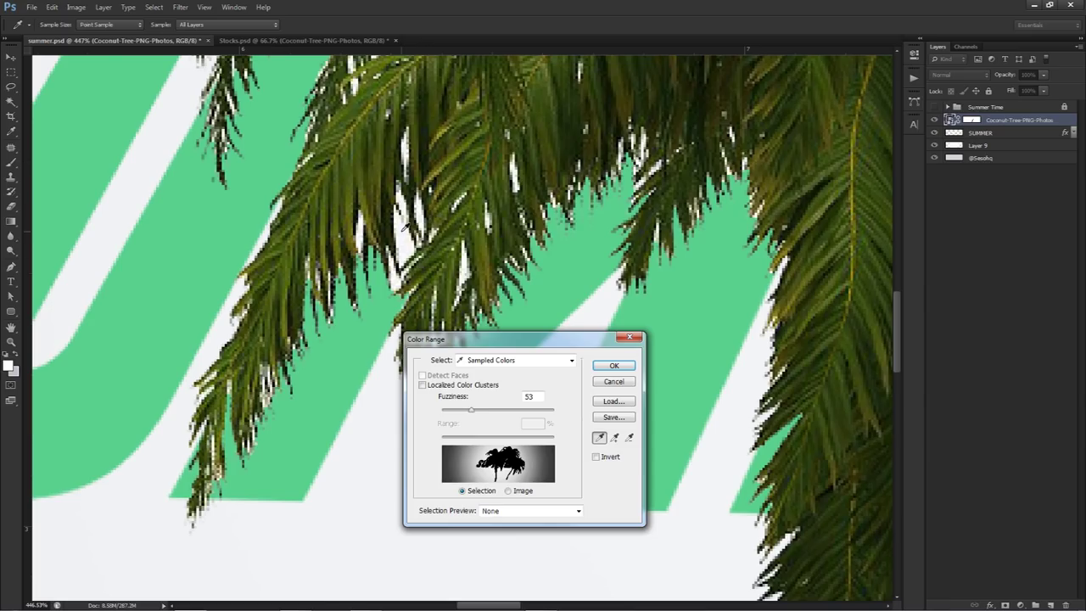
left_click_drag(543, 338, 648, 193)
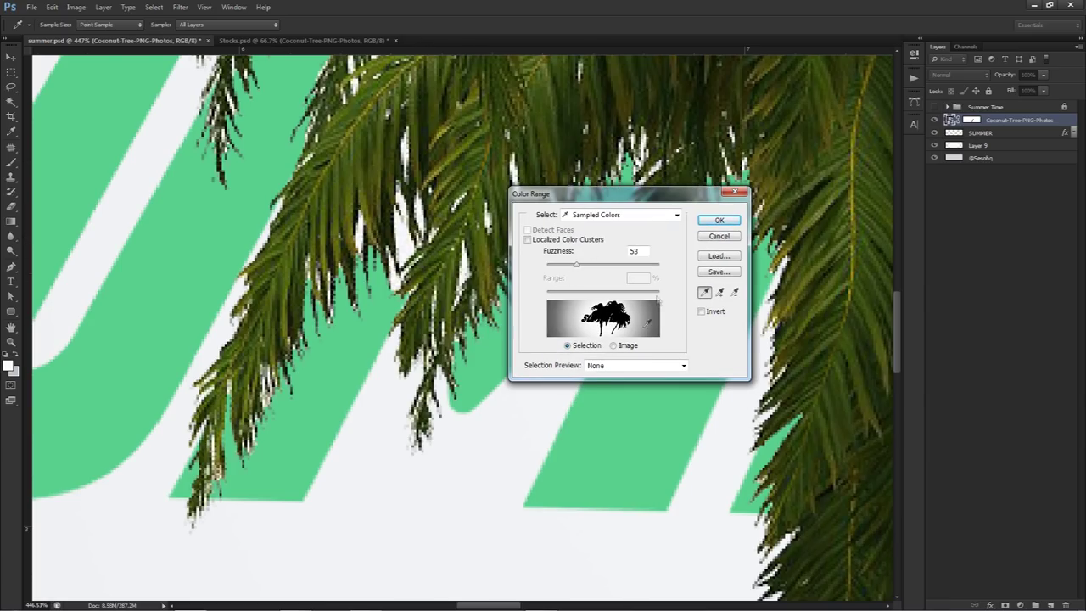
left_click_drag(576, 264, 686, 263)
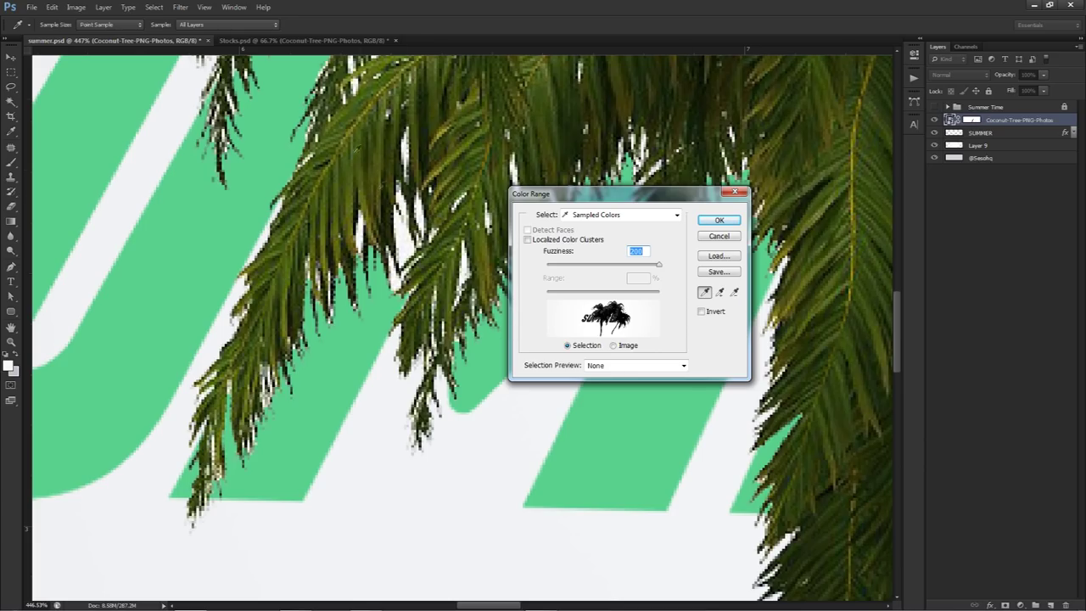
left_click(411, 230)
left_click(404, 237)
left_click_drag(646, 268, 584, 270)
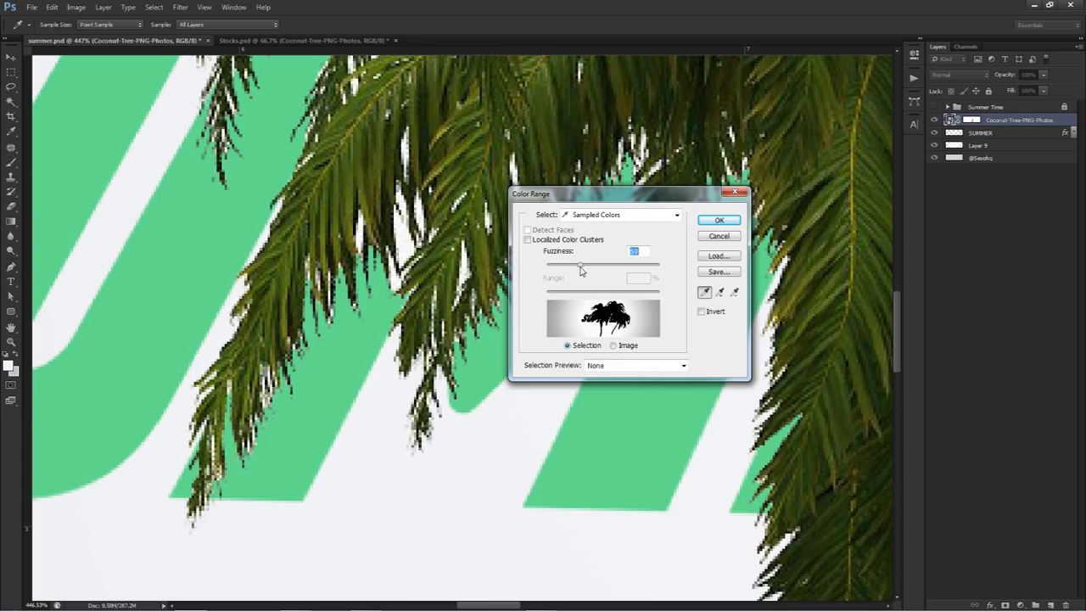
left_click(704, 223)
Step: Fill the selected light areas with black on the palm layer's mask and deselect
left_click(971, 122)
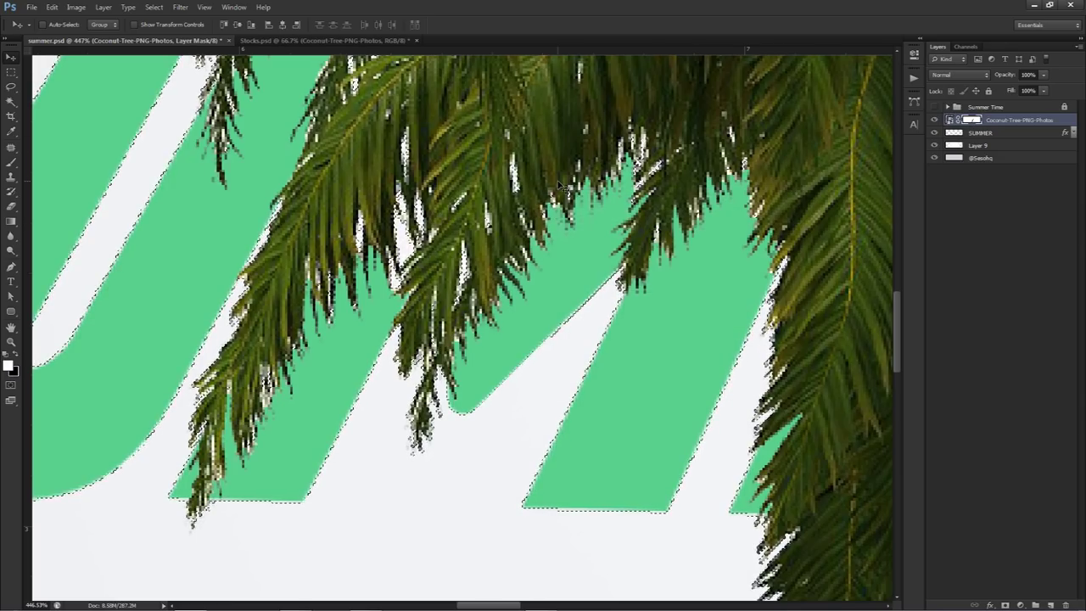
key("ctrl+BackSpace")
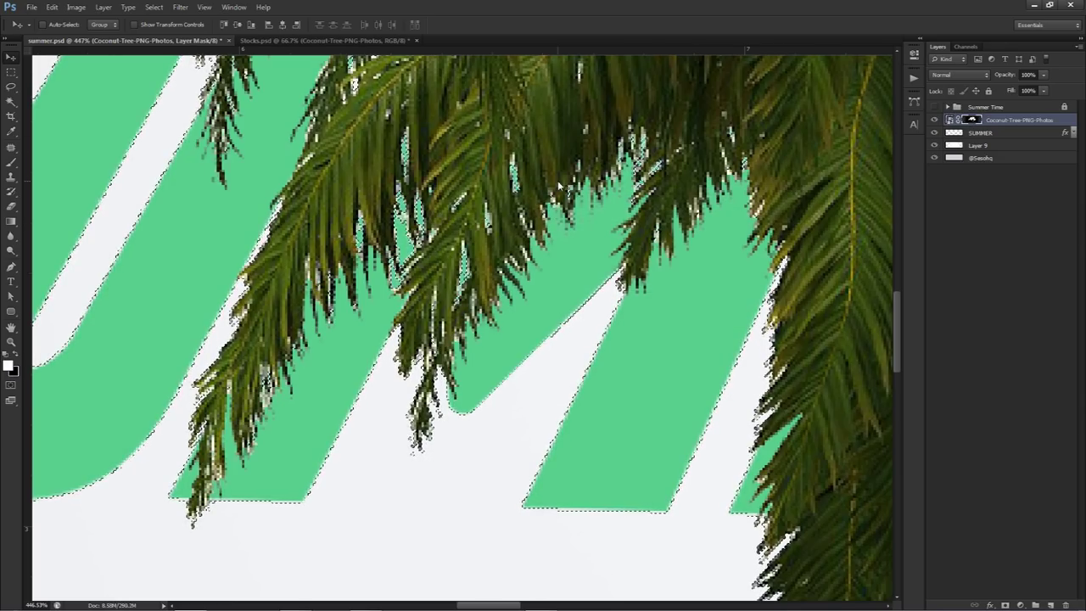
key("ctrl+d")
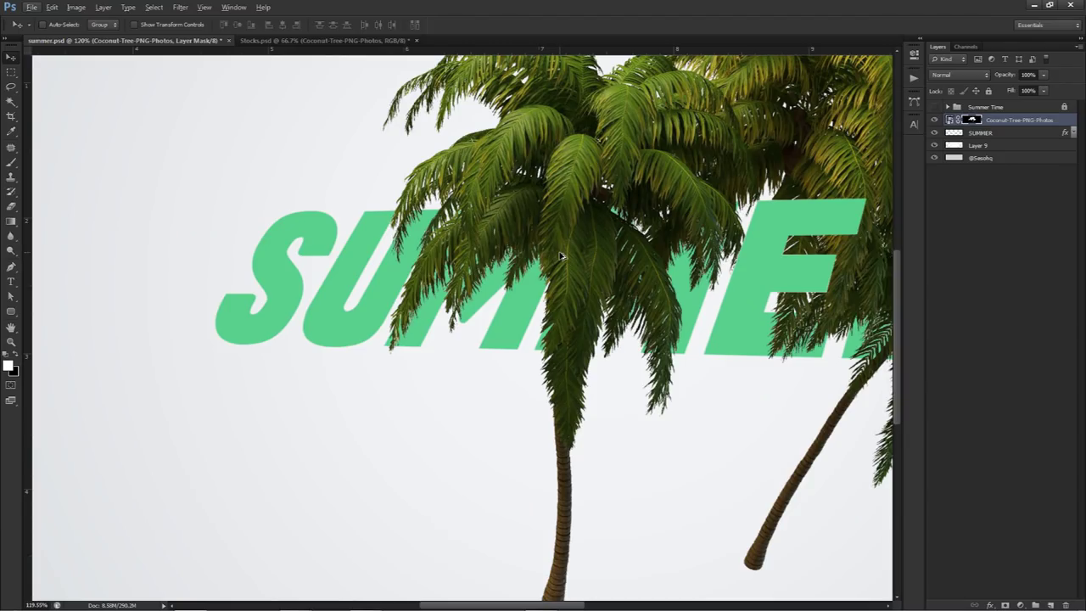
scroll(560, 254, "down", 3)
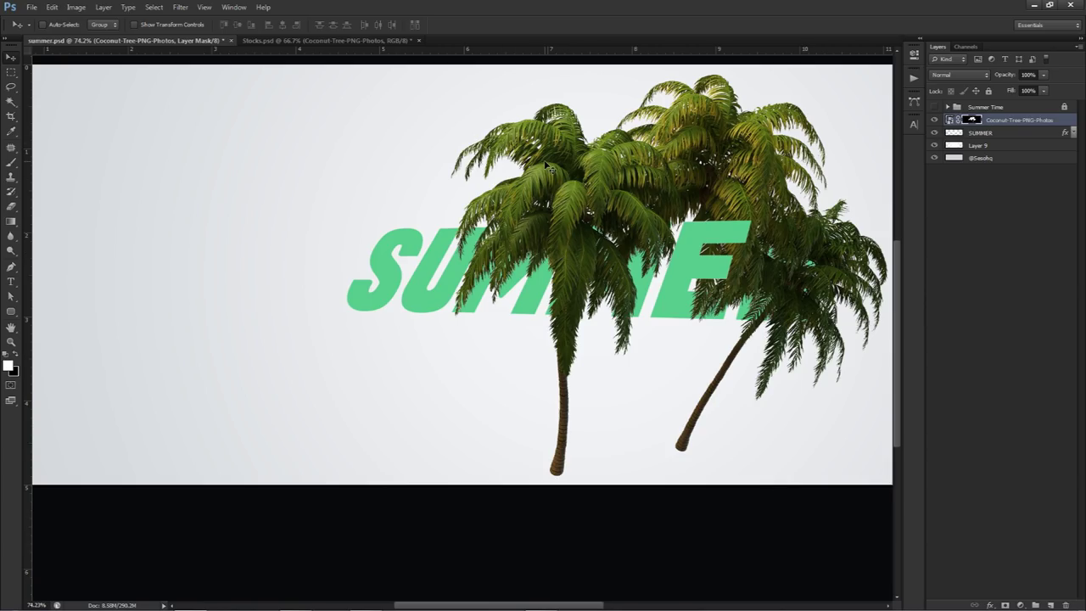
scroll(594, 305, "up", 5)
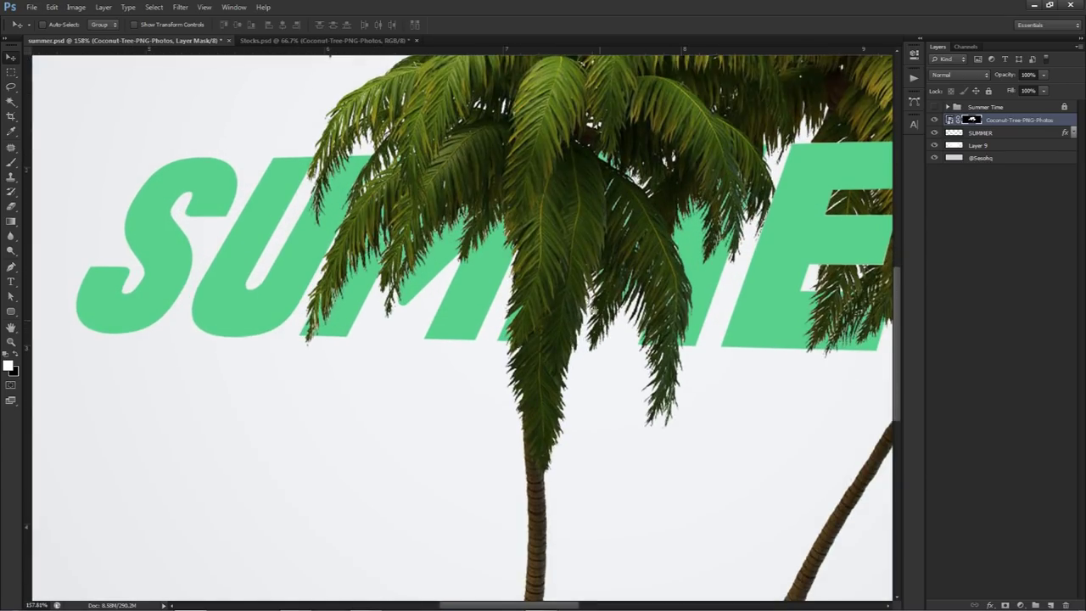
Step: Lower the palm layer's opacity to 31% so the letters show through the fronds
key("w")
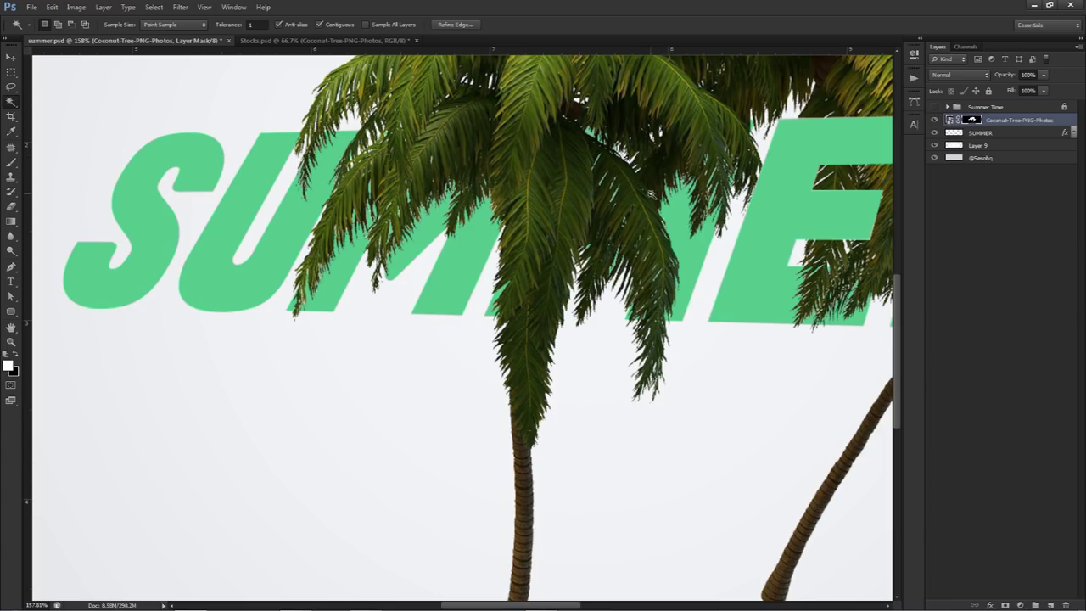
key("v")
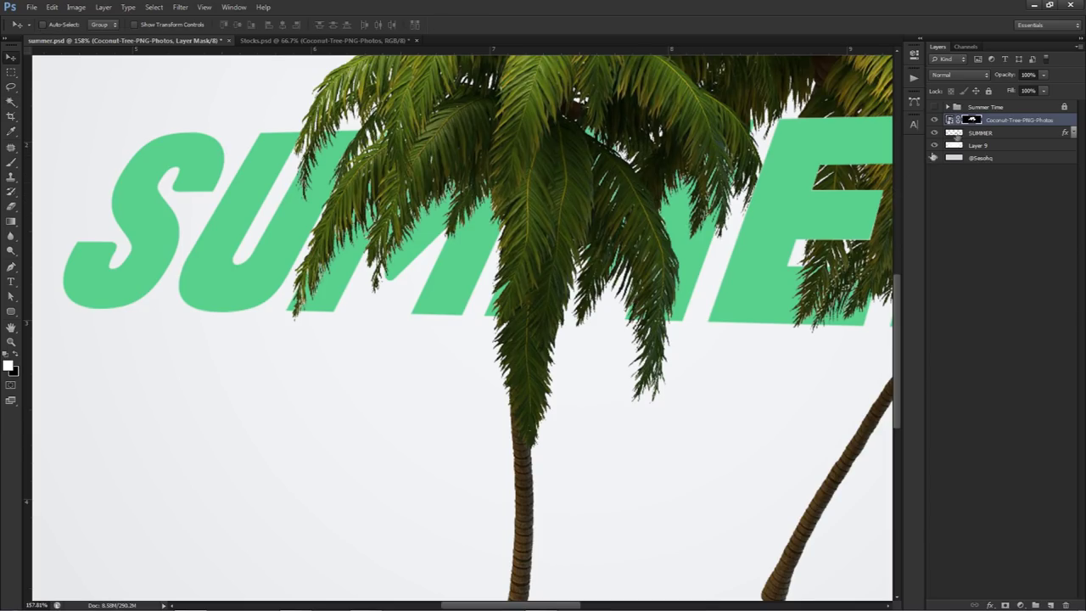
left_click(1043, 74)
left_click_drag(1042, 88, 1004, 87)
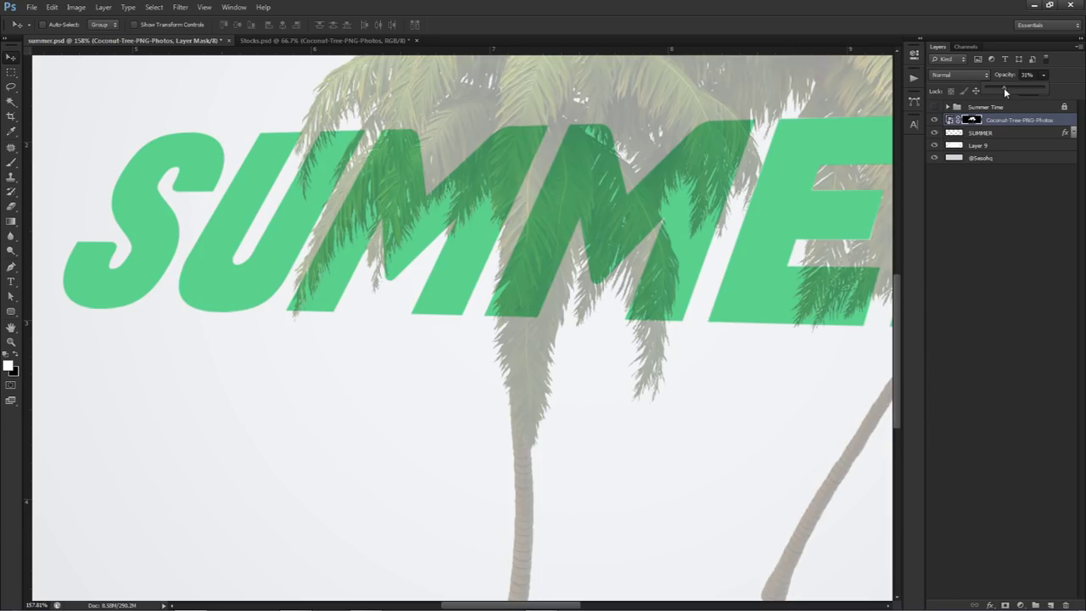
Step: Start a Pen path between the hanging fronds beneath the second M's lower-left notch with two anchor points
key("p")
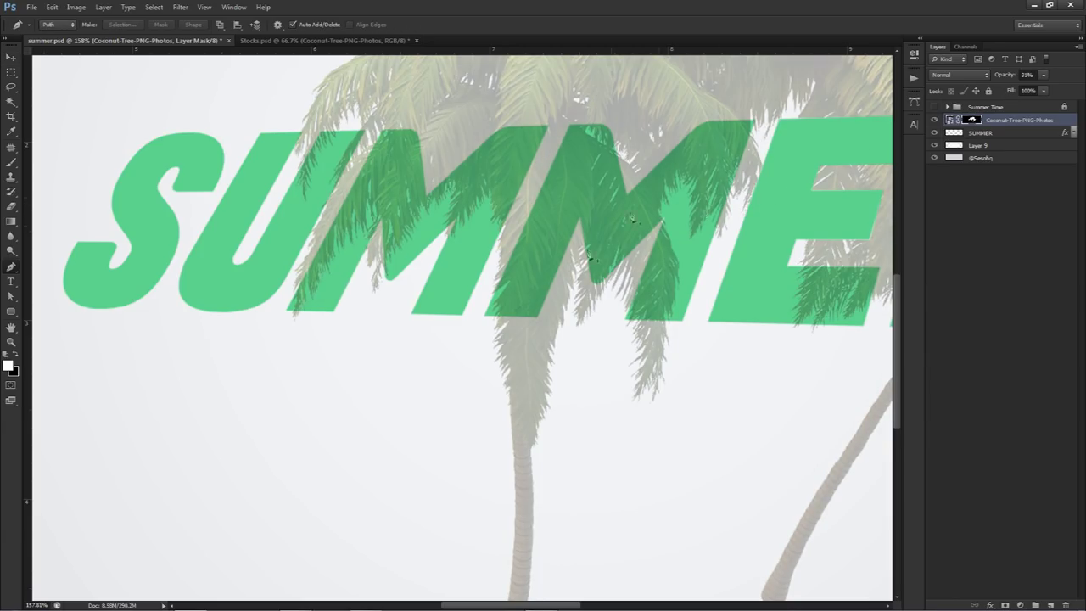
scroll(586, 273, "up", 5)
scroll(475, 261, "down", 3)
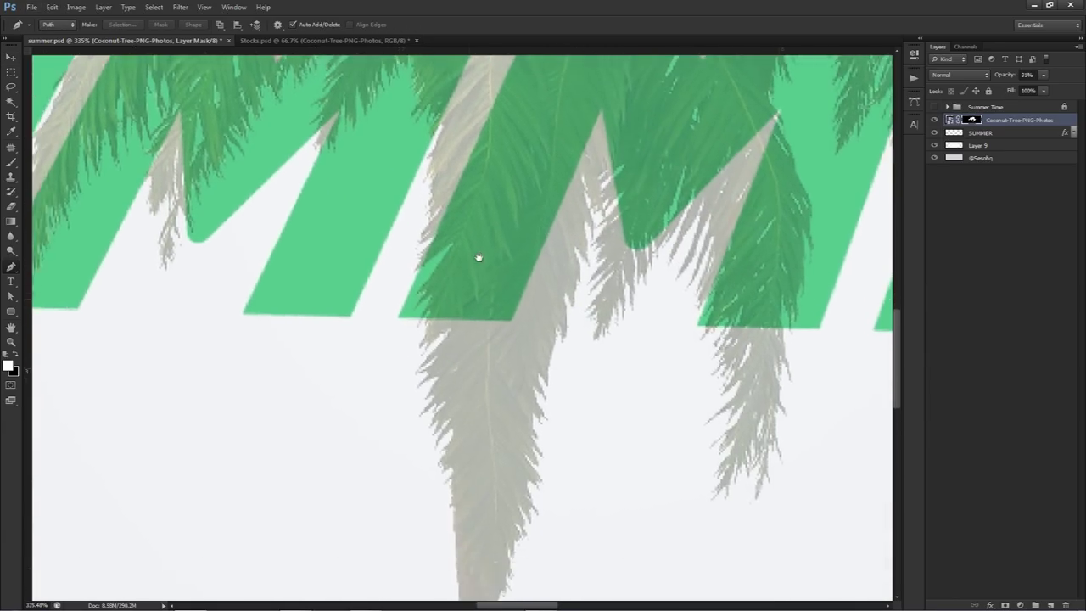
left_click(599, 165)
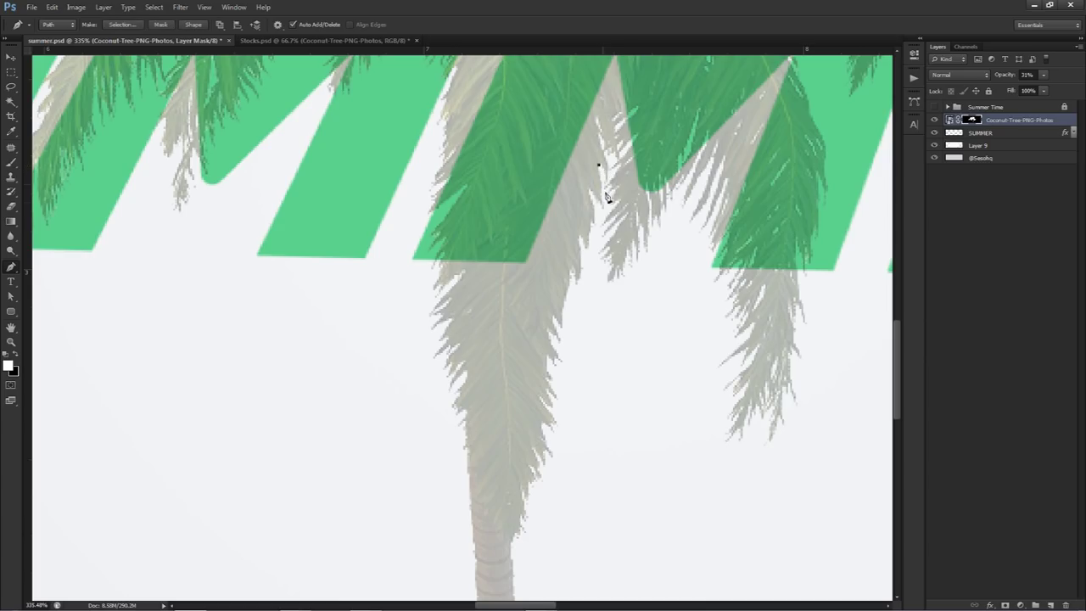
left_click(601, 207)
Step: Show the finished Summer Time group to examine how the fronds overlap the two Ms, and hide it again
left_click(933, 107)
left_click_drag(316, 207, 493, 308)
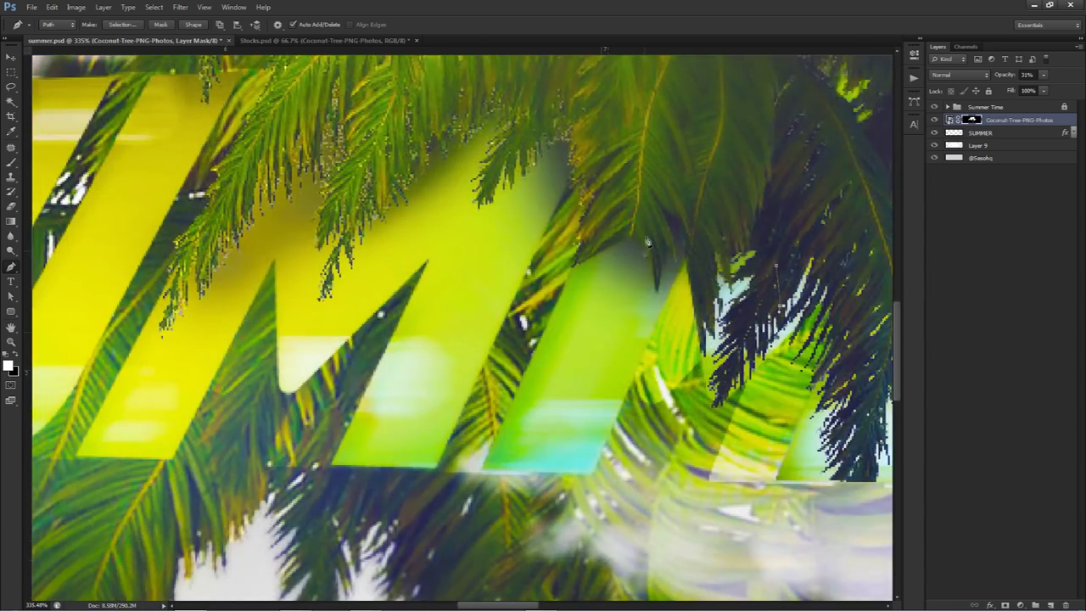
scroll(615, 256, "down", 2)
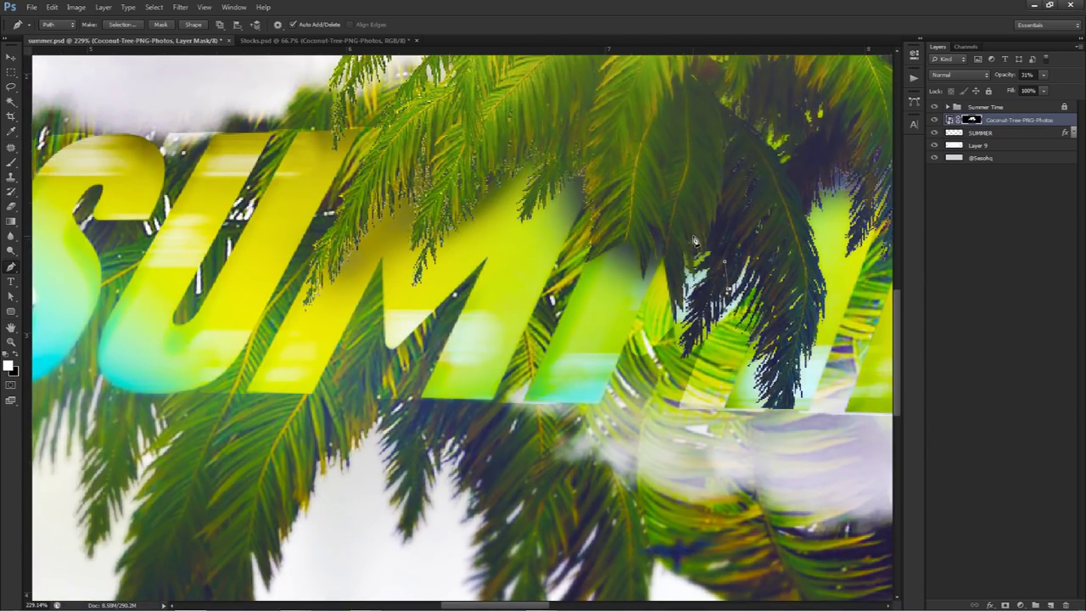
scroll(632, 255, "up", 2)
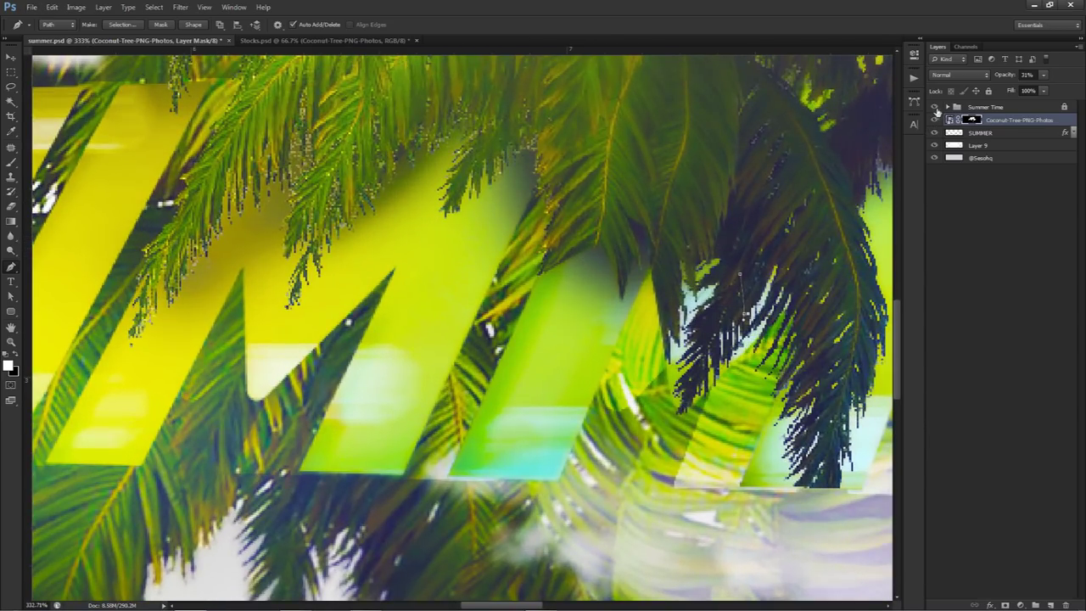
left_click(934, 106)
left_click_drag(702, 224, 649, 202)
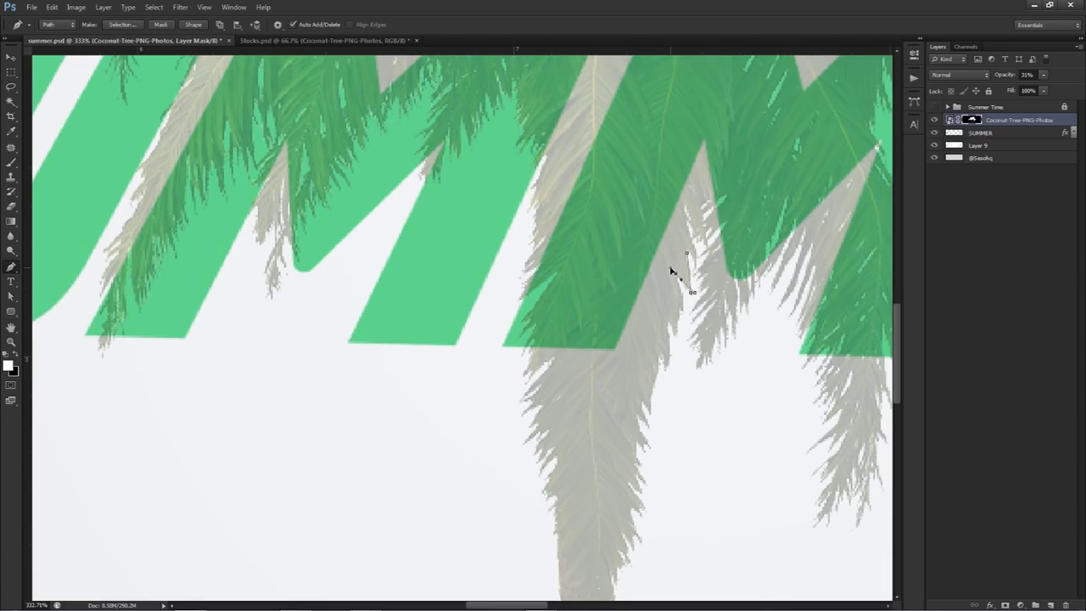
Step: Continue the Pen path in leaf-shaped zigzags from the M's notch across the fronds to the second M's left side
left_click(677, 274, "alt")
left_click_drag(682, 305, 678, 311)
left_click_drag(640, 232, 609, 247)
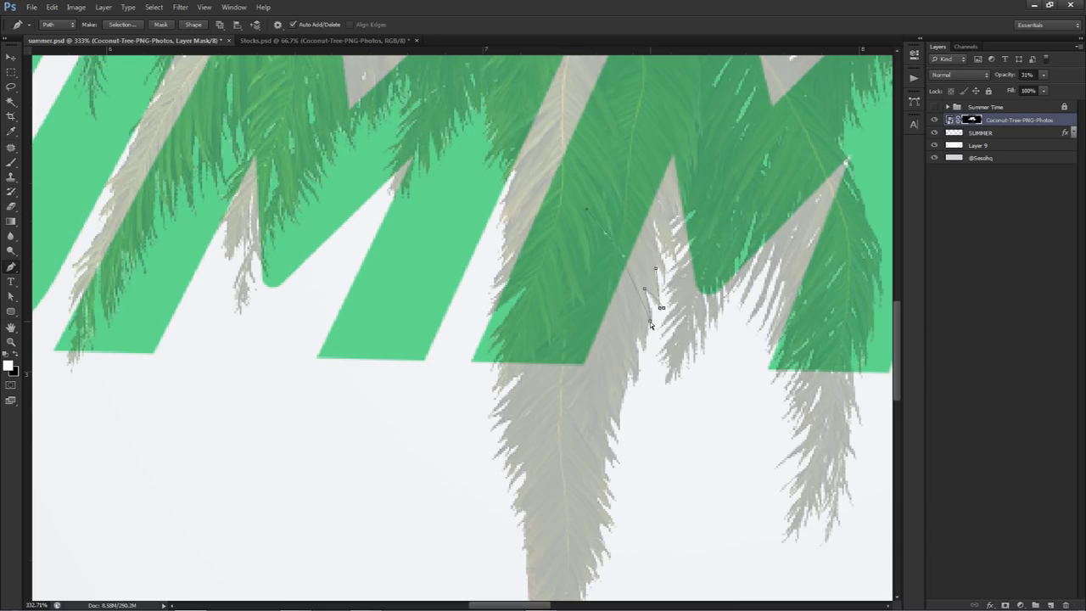
left_click_drag(605, 234, 597, 245)
left_click_drag(593, 276, 600, 266)
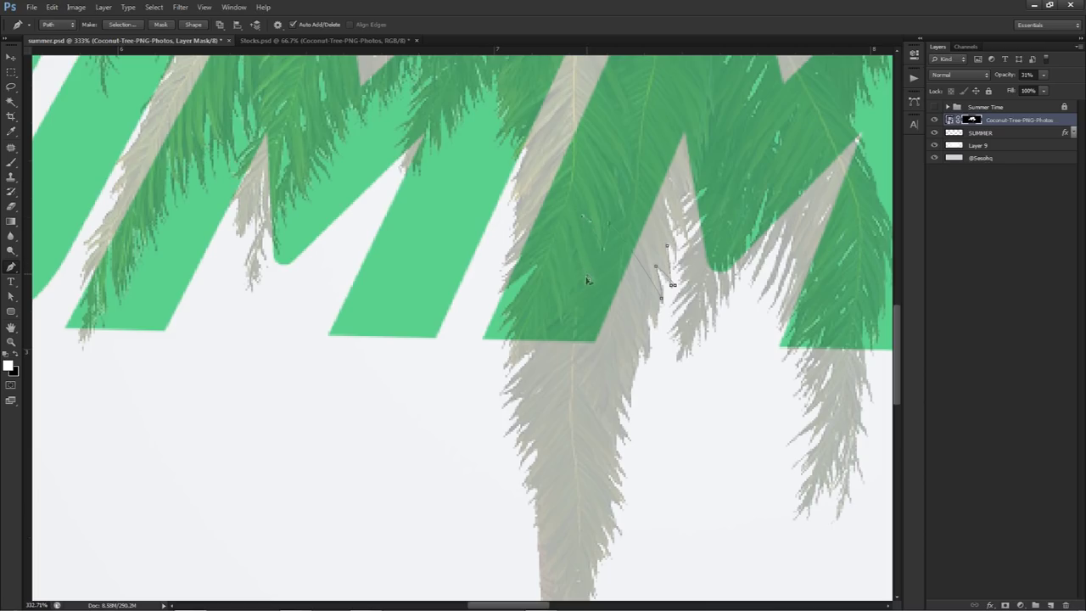
left_click(562, 235)
left_click_drag(476, 297, 497, 276)
left_click(475, 296, "alt")
left_click_drag(527, 337, 516, 232)
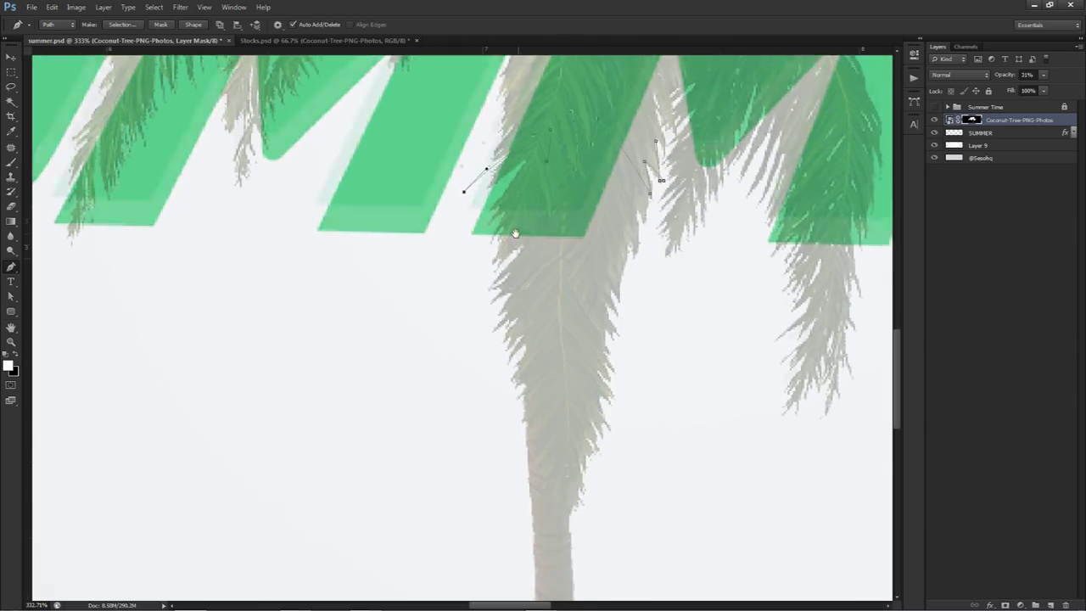
Step: Extend the Pen path down around the left palm's trunk and back up to its starting point, closing the outline
left_click_drag(409, 425, 409, 429)
scroll(461, 440, "down", 4)
left_click_drag(481, 440, 463, 153)
left_click(438, 461)
left_click(435, 495)
left_click_drag(495, 502, 510, 499)
left_click_drag(531, 259, 487, 505)
left_click_drag(535, 432, 535, 422)
left_click(524, 352)
left_click_drag(517, 286, 521, 268)
left_click_drag(523, 236, 527, 216)
scroll(533, 217, "up", 2)
scroll(518, 386, "up", 3)
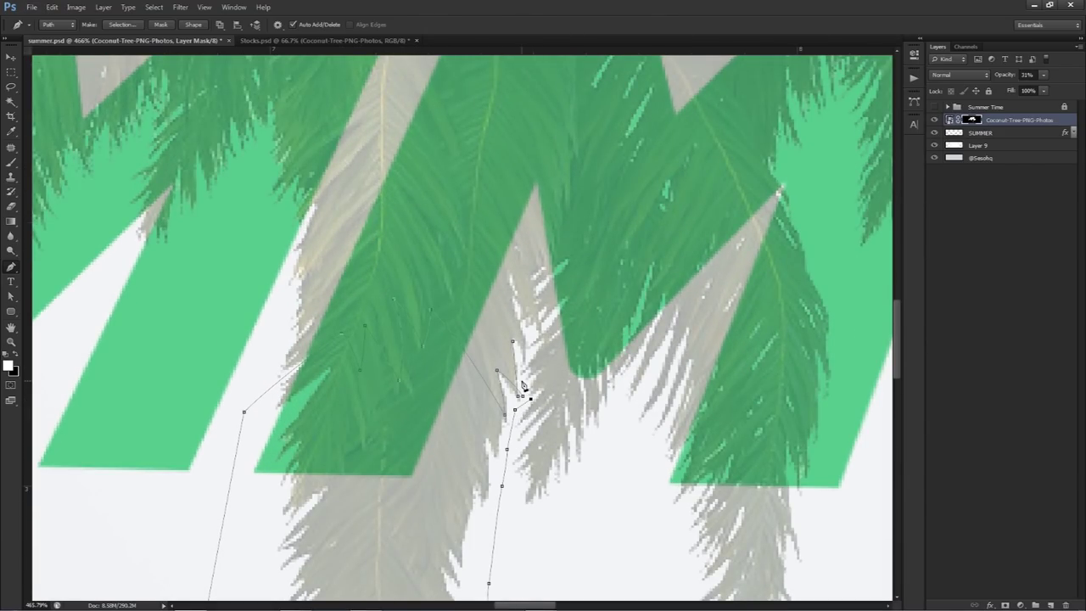
Step: Convert the closed path to a selection, erase the trunk and hanging frond from the palm layer's mask, and deselect
scroll(577, 331, "down", 5)
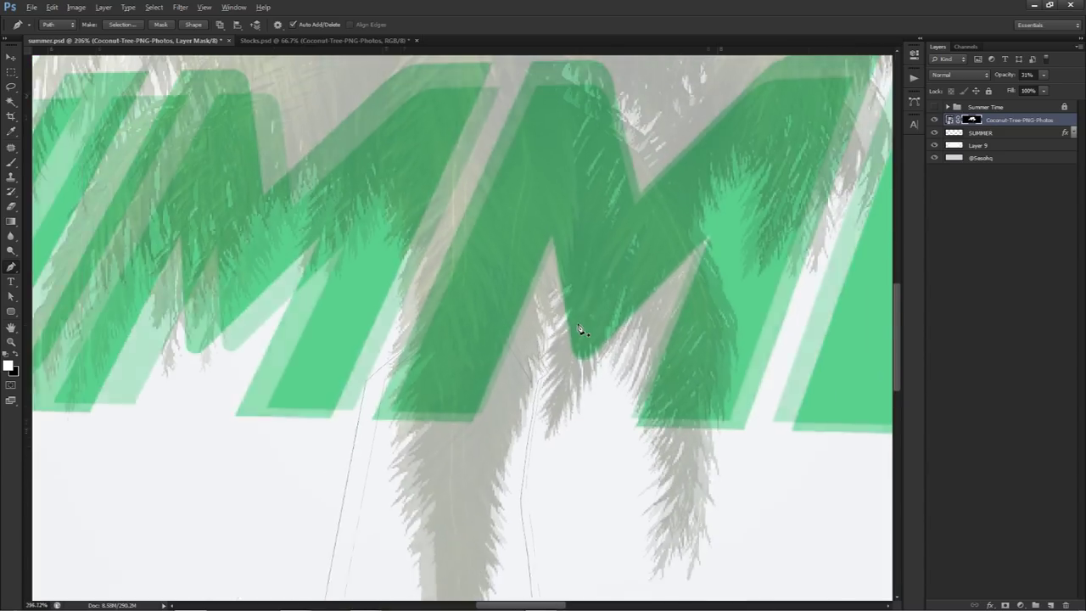
scroll(514, 173, "down", 2)
right_click(521, 164)
left_click(565, 219)
left_click(601, 179)
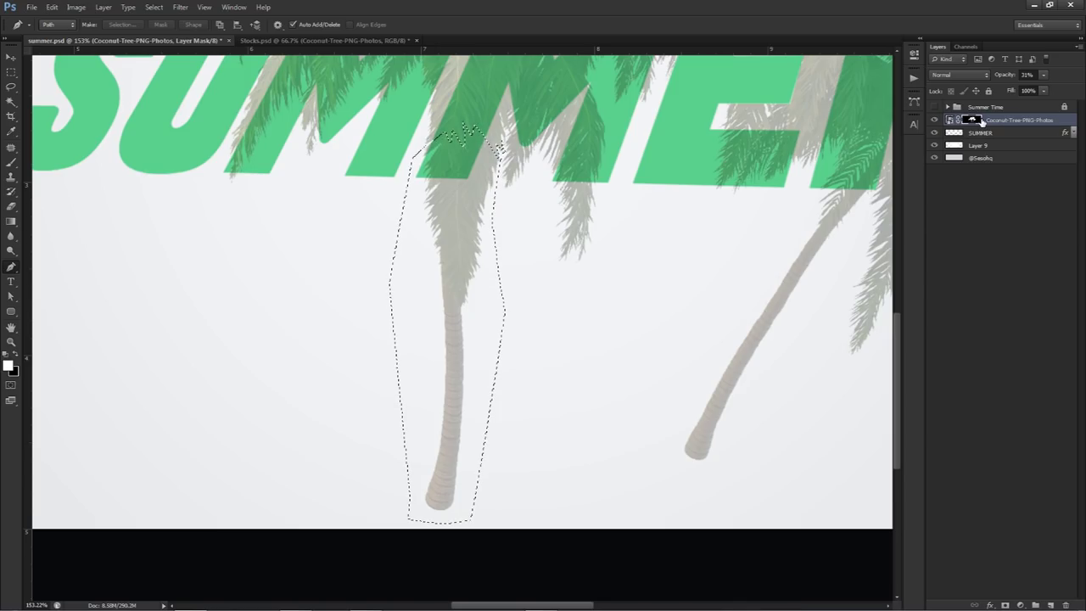
key("Delete")
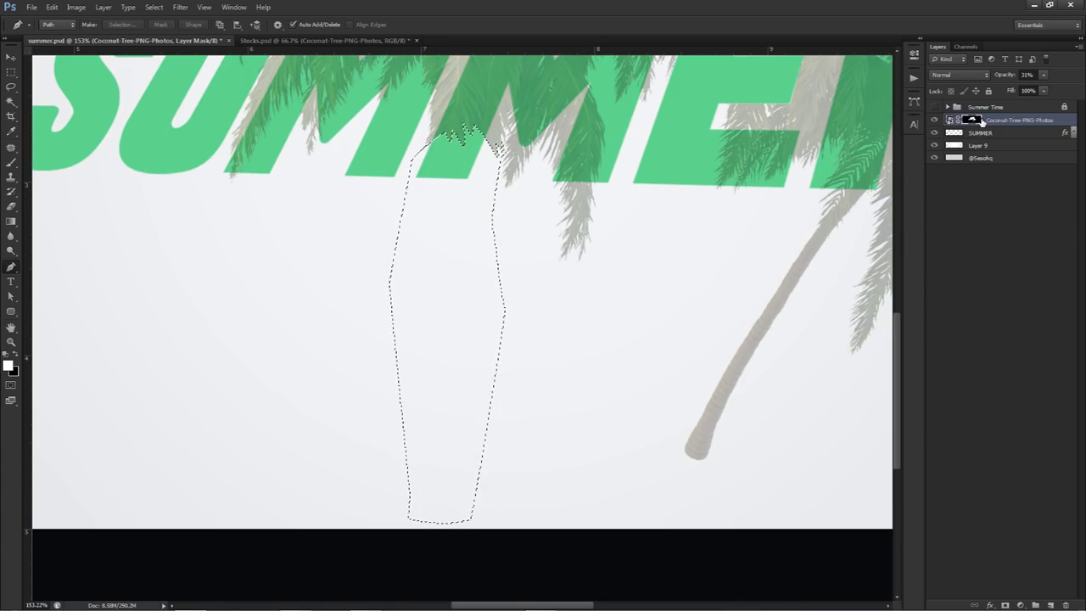
key("ctrl+d")
Step: Restore the palm layer's opacity to 100%
key("v")
left_click(1044, 75)
left_click_drag(1043, 90, 1082, 90)
scroll(656, 182, "down", 3)
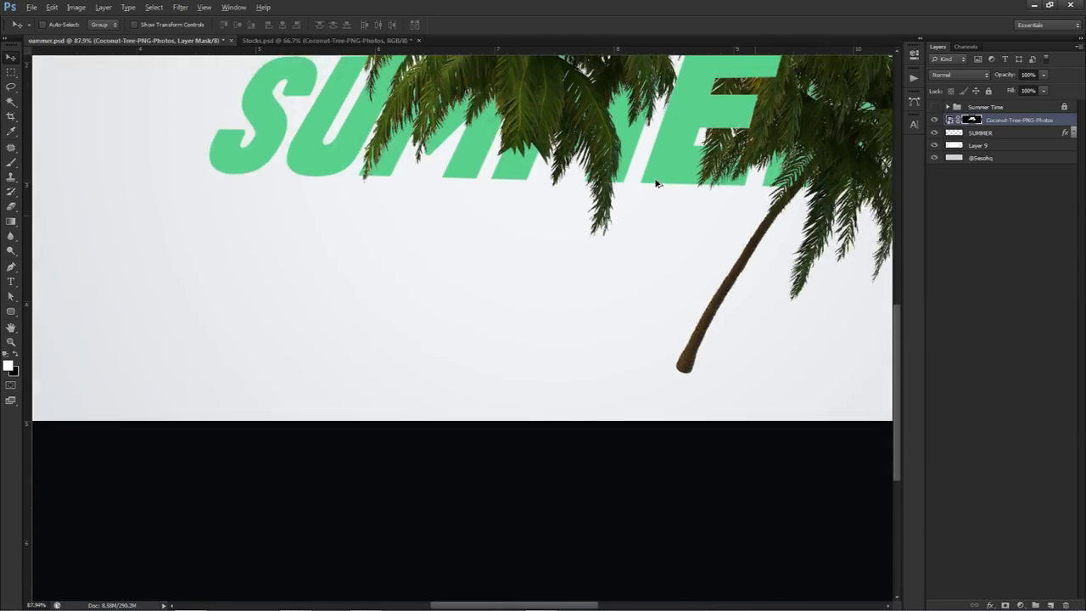
scroll(656, 182, "down", 2)
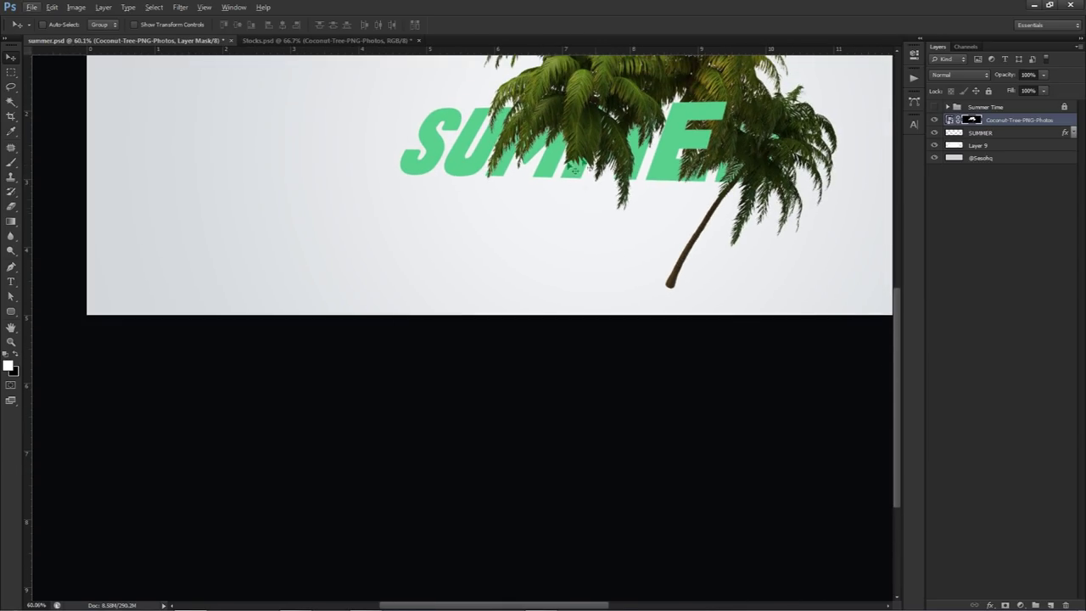
left_click_drag(555, 226, 500, 346)
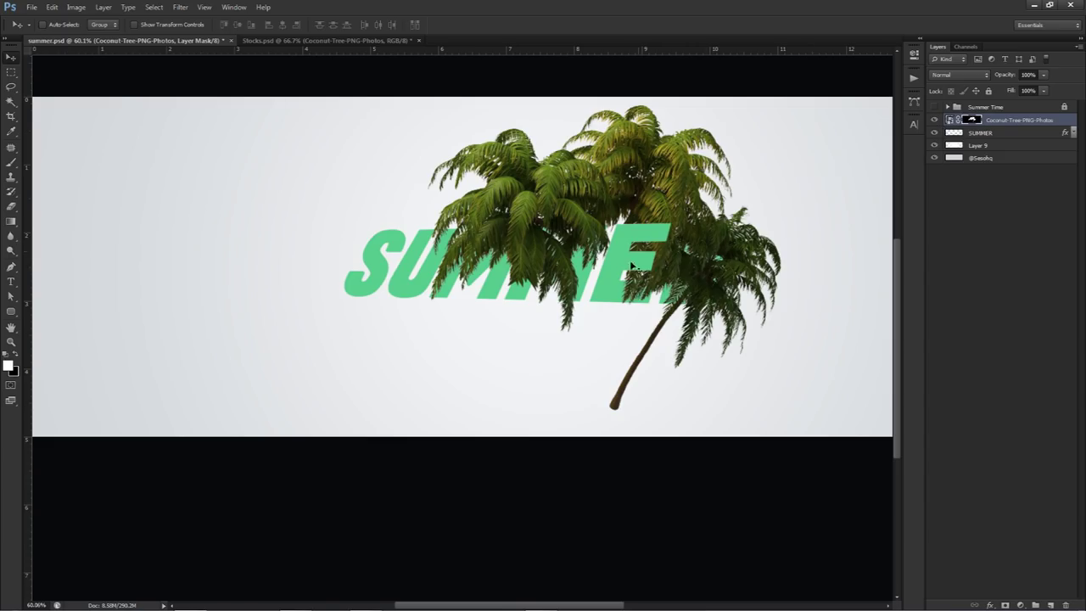
Step: Brush on the palm layer's mask below the lettering, switching the foreground colour to black to clean up the removed trunk area
key("b")
mouse_move(506, 339)
left_mouse_down()
mouse_move(255, 323)
mouse_move(360, 313)
left_mouse_up()
mouse_move(482, 390)
left_mouse_down()
mouse_move(551, 408)
mouse_move(491, 378)
mouse_move(532, 364)
mouse_move(482, 344)
mouse_move(505, 341)
mouse_move(500, 285)
mouse_move(511, 335)
mouse_move(477, 320)
mouse_move(494, 508)
mouse_move(524, 277)
left_mouse_up()
left_click(15, 354)
mouse_move(524, 276)
left_mouse_down()
mouse_move(508, 447)
mouse_move(512, 325)
mouse_move(501, 306)
mouse_move(514, 334)
mouse_move(511, 309)
left_mouse_up()
mouse_move(511, 386)
left_mouse_down()
mouse_move(504, 399)
mouse_move(560, 416)
left_mouse_up()
key("v")
Step: Lower the palm layer's opacity to 20% so the E and R show through the fronds
scroll(556, 252, "up", 8)
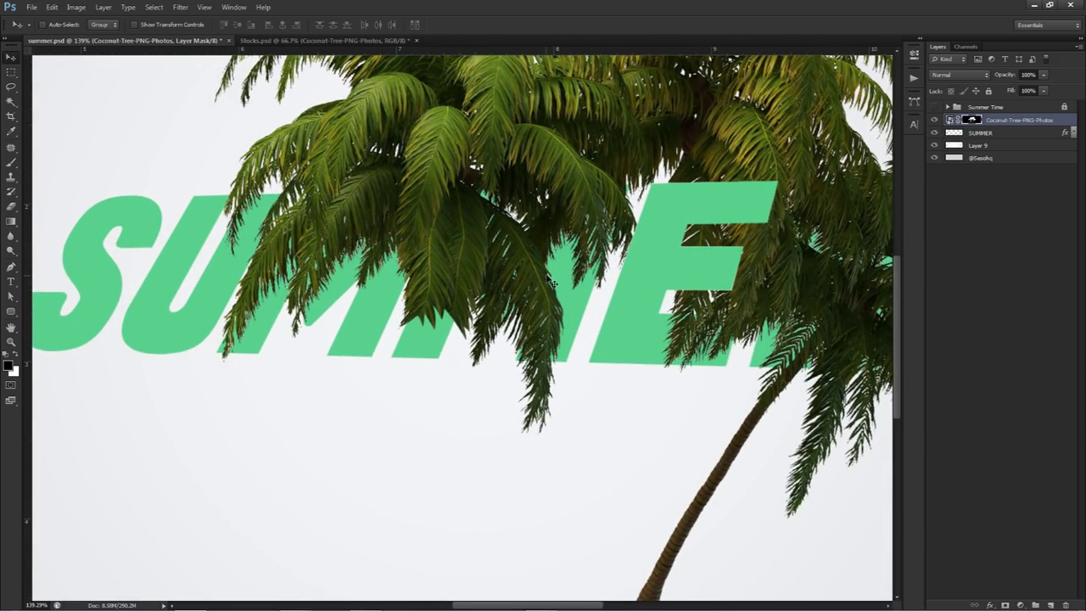
scroll(547, 282, "down", 3)
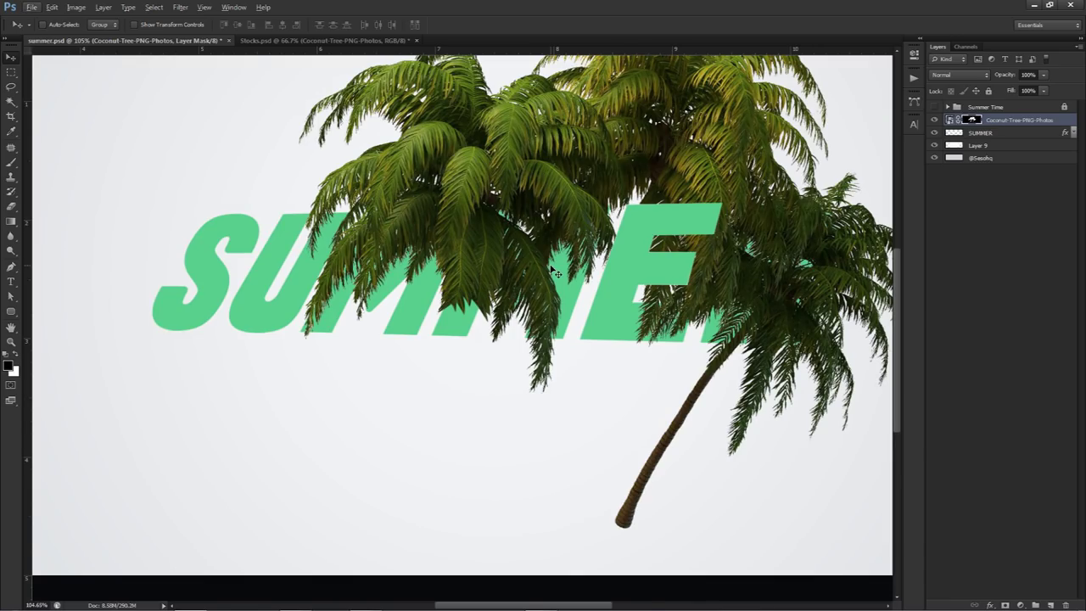
scroll(802, 287, "right", 3)
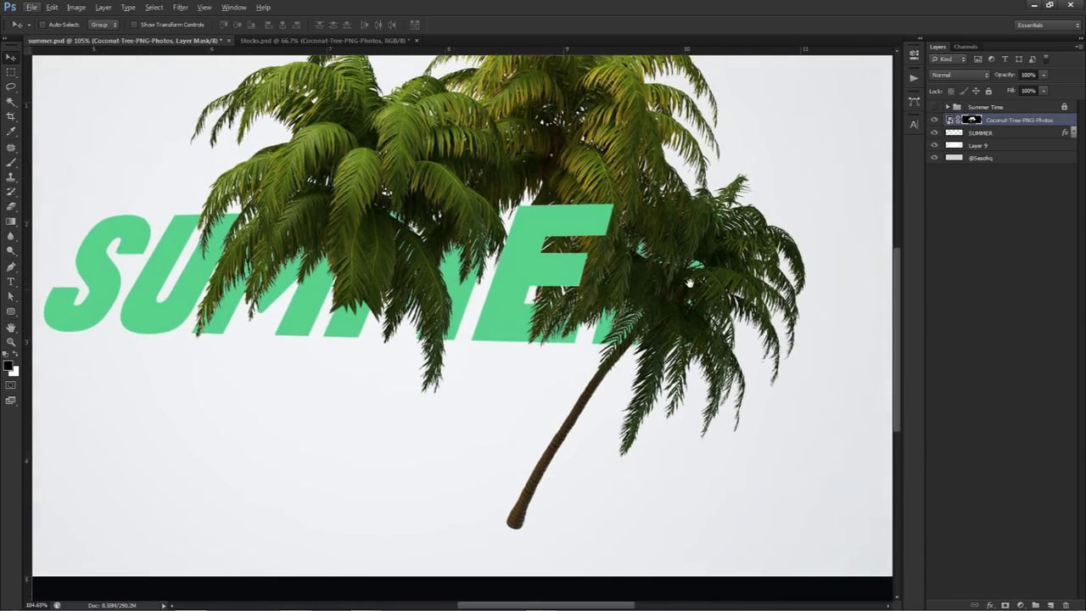
left_click(1044, 75)
left_click_drag(1041, 90, 996, 94)
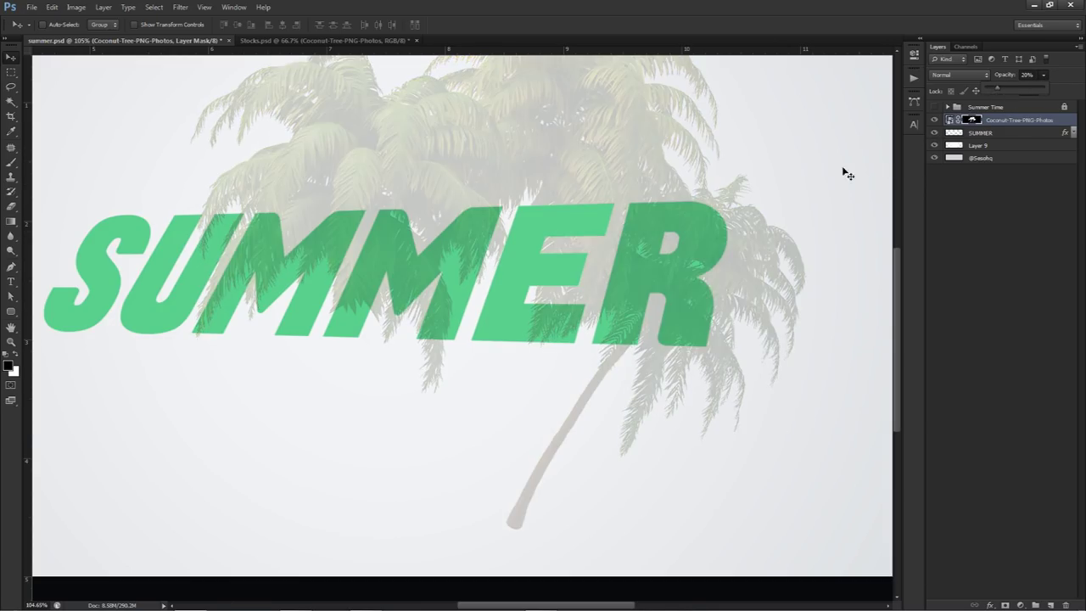
Step: Show the finished Summer Time group to examine how the fronds overlap the R, and hide it again
key("p")
scroll(652, 320, "up", 4)
left_click_drag(654, 329, 635, 282)
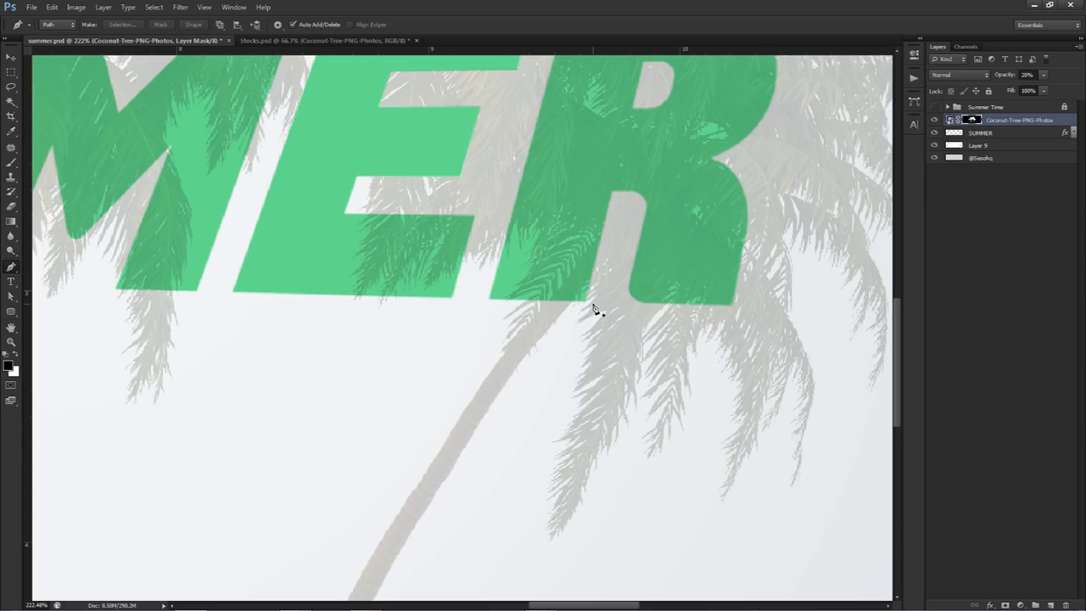
left_click_drag(566, 296, 564, 295)
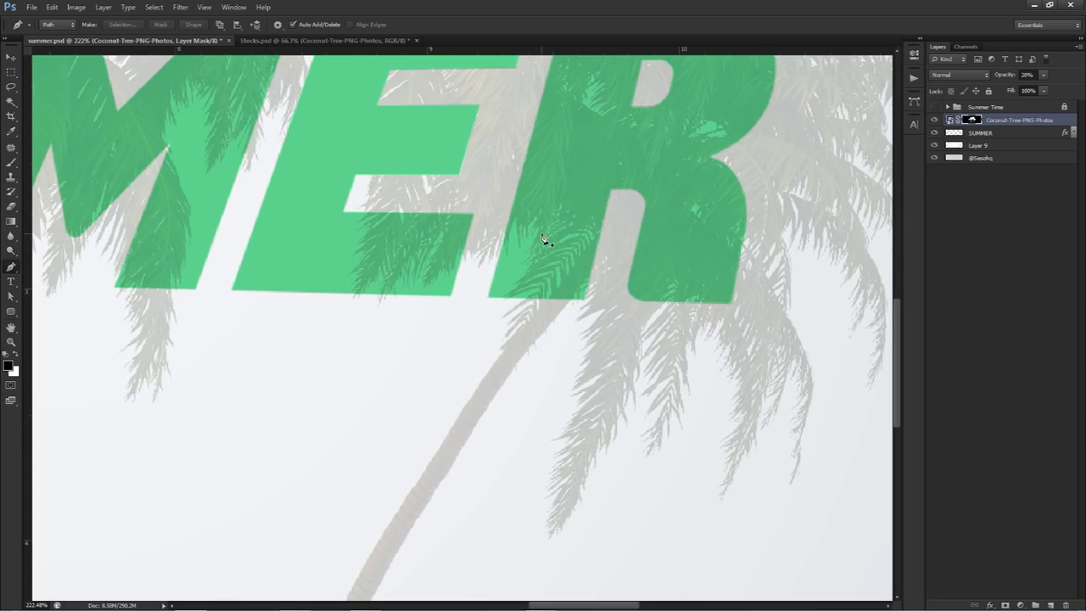
scroll(543, 238, "up", 3)
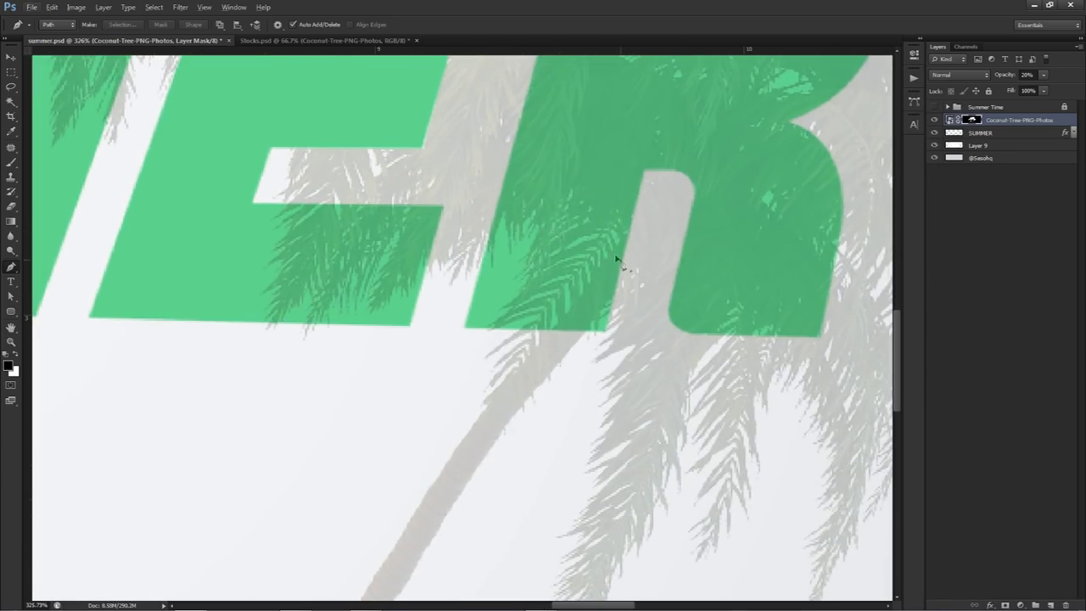
left_click_drag(643, 290, 574, 253)
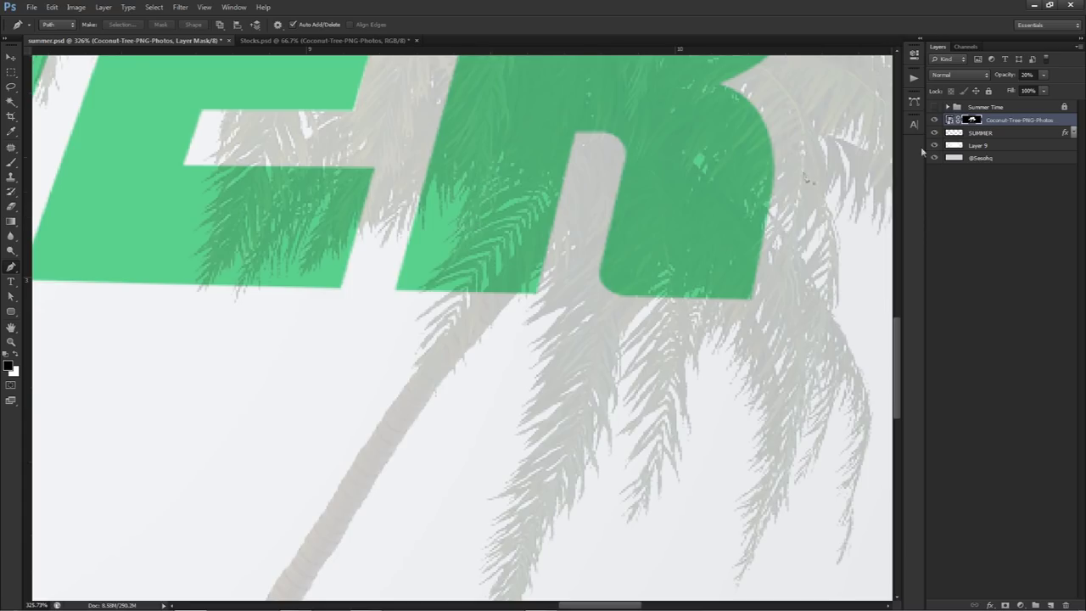
left_click(936, 107)
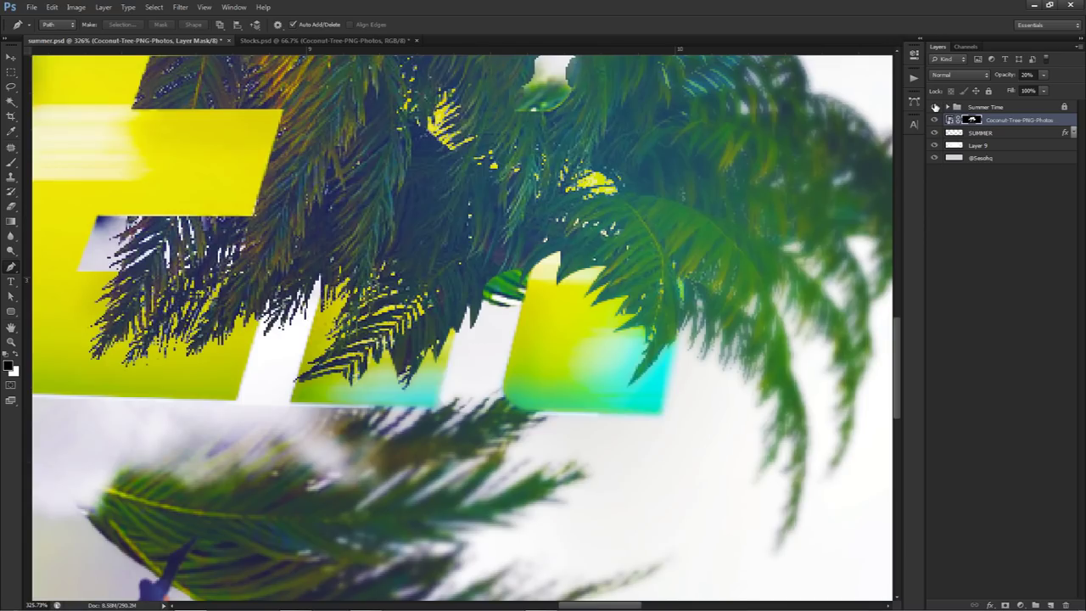
left_click(936, 107)
Step: Trace a closed Pen path with leaf-shaped points across the R's lower half and around the right palm's trunk and hanging fronds
scroll(523, 301, "down", 3)
left_click_drag(594, 109, 486, 264)
left_click_drag(467, 299, 457, 314)
left_click_drag(517, 268, 531, 265)
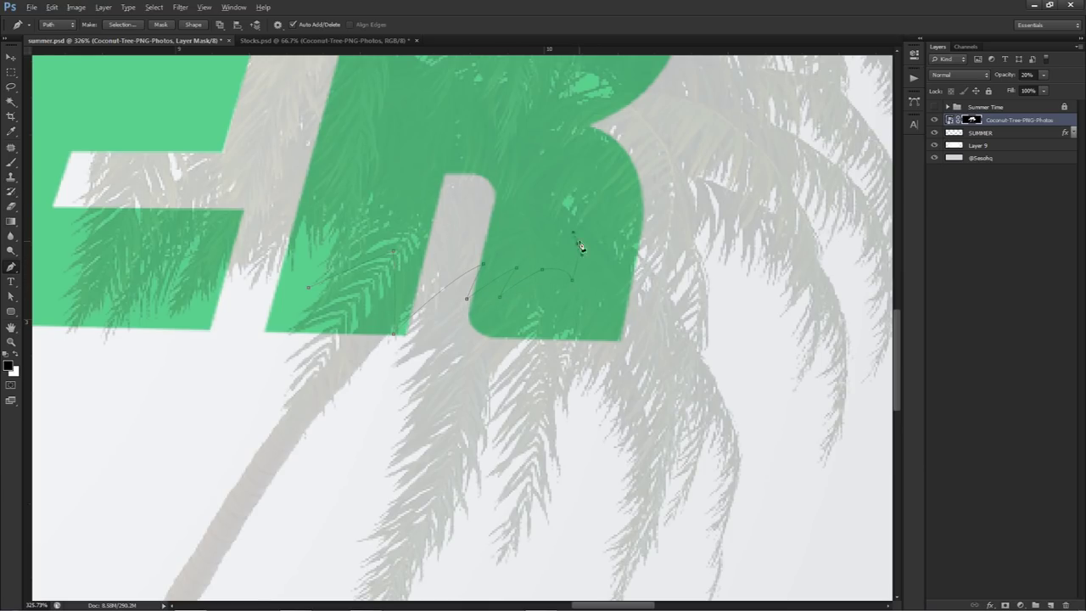
left_click_drag(610, 279, 611, 289)
left_click_drag(702, 348, 739, 416)
scroll(740, 416, "down", 1)
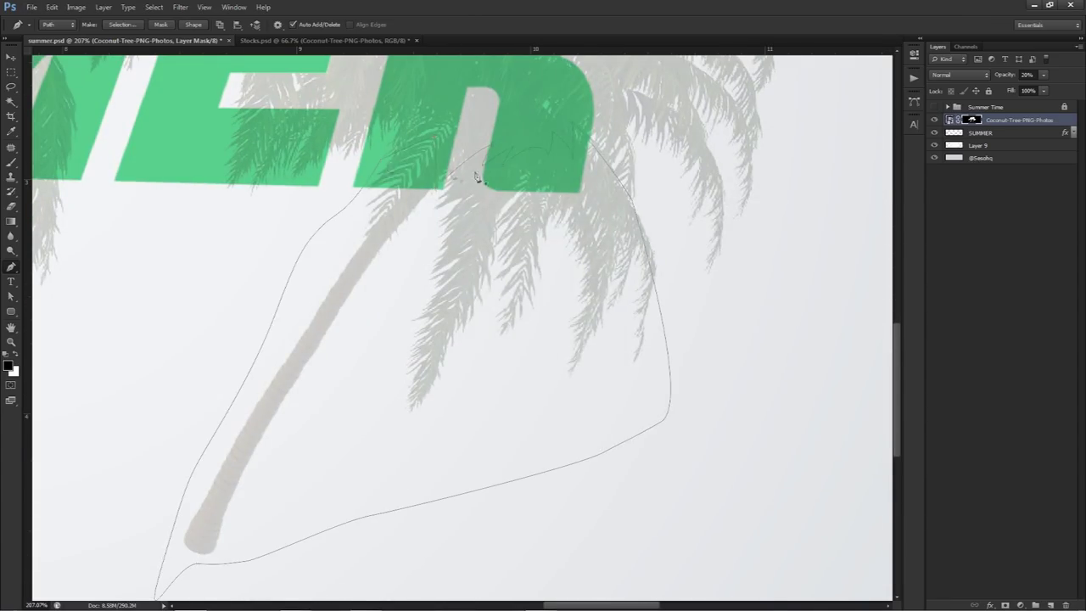
Step: Select the traced area, fill it with black on the palm layer's mask, and restore the layer's opacity to 100%
key("ctrl+Return")
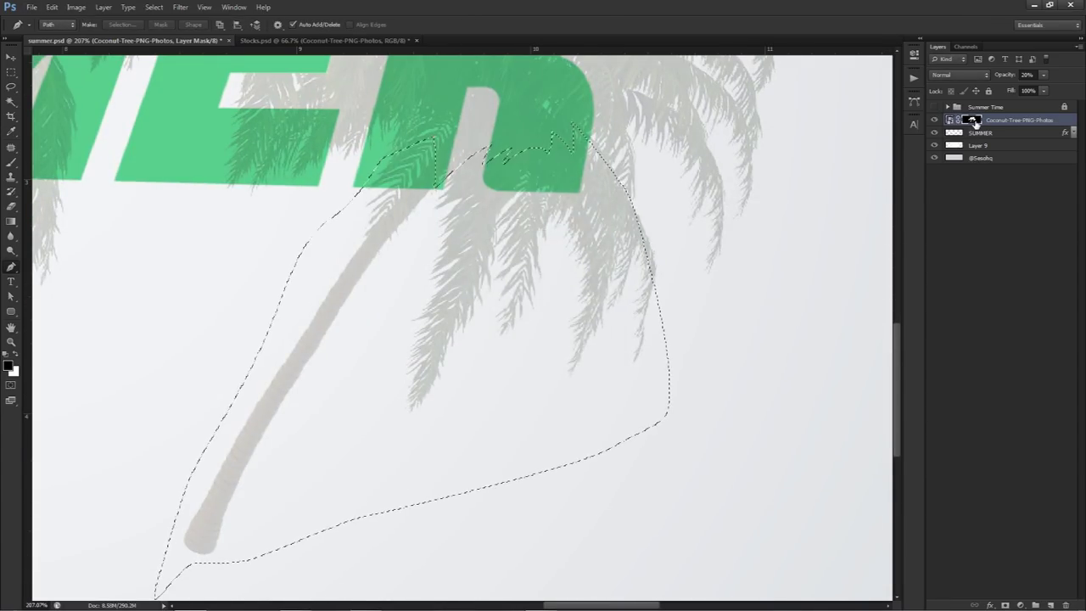
key("alt+BackSpace")
key("ctrl+d")
key("v")
key("0")
Step: Shrink the brush and paint out stray frond remnants around the R in black on the palm layer's mask
key("p")
scroll(427, 144, "up", 4)
key("b")
key("bracketleft")
key("bracketleft")
key("bracketleft")
key("bracketleft")
key("bracketleft")
key("bracketleft")
left_click_drag(710, 286, 720, 329)
scroll(385, 204, "up", 4)
left_click_drag(385, 203, 400, 315)
Step: Outline a leftover frond area near the R with a small Pen path and fill its selection with black on the mask
key("p")
left_click(461, 241)
left_click_drag(471, 357, 464, 392)
left_click(399, 383)
right_click(463, 240)
left_click(510, 313)
key("Return")
key("alt+BackSpace")
Step: Brush away the last frond remnants beside the filled area on the palm layer's mask
key("b")
left_click_drag(416, 330, 373, 322)
scroll(696, 361, "down", 8)
scroll(692, 361, "down", 1)
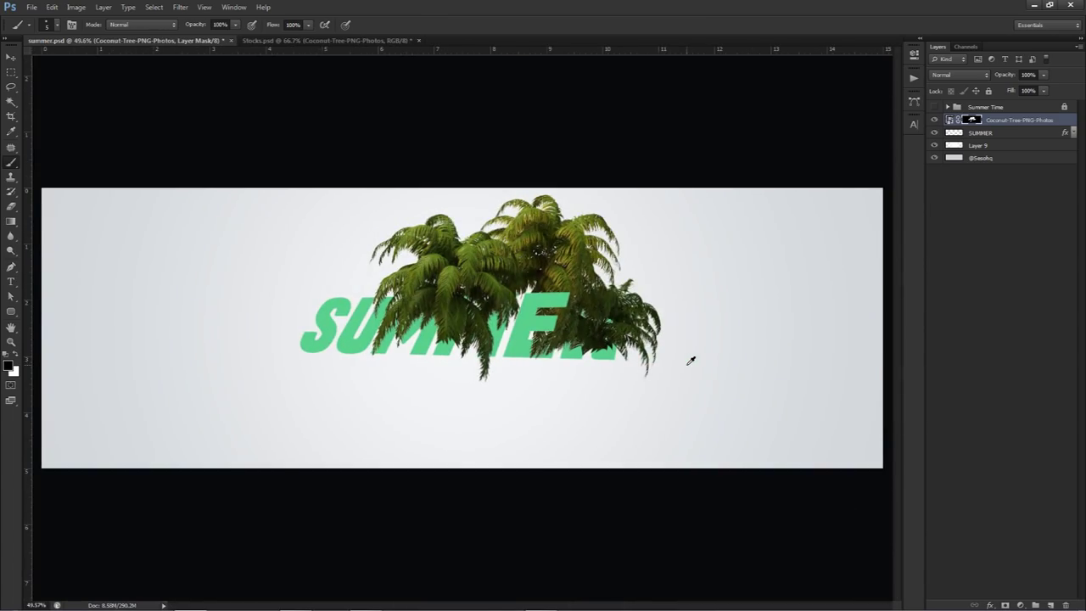
Step: Examine the cut frond edges over the R up close and within the whole header
key("v")
scroll(599, 361, "up", 8)
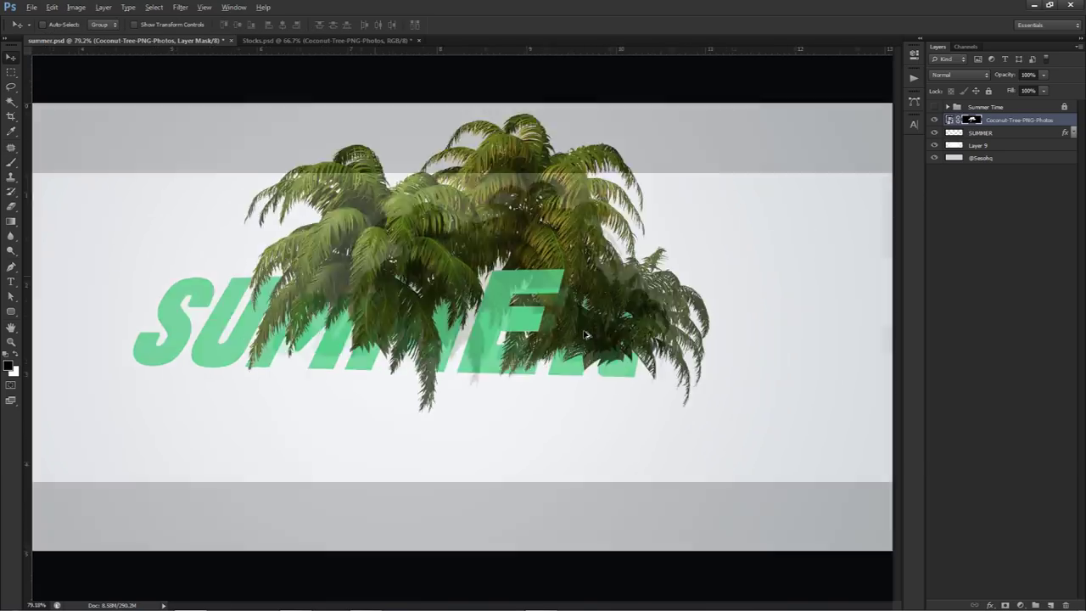
key("alt")
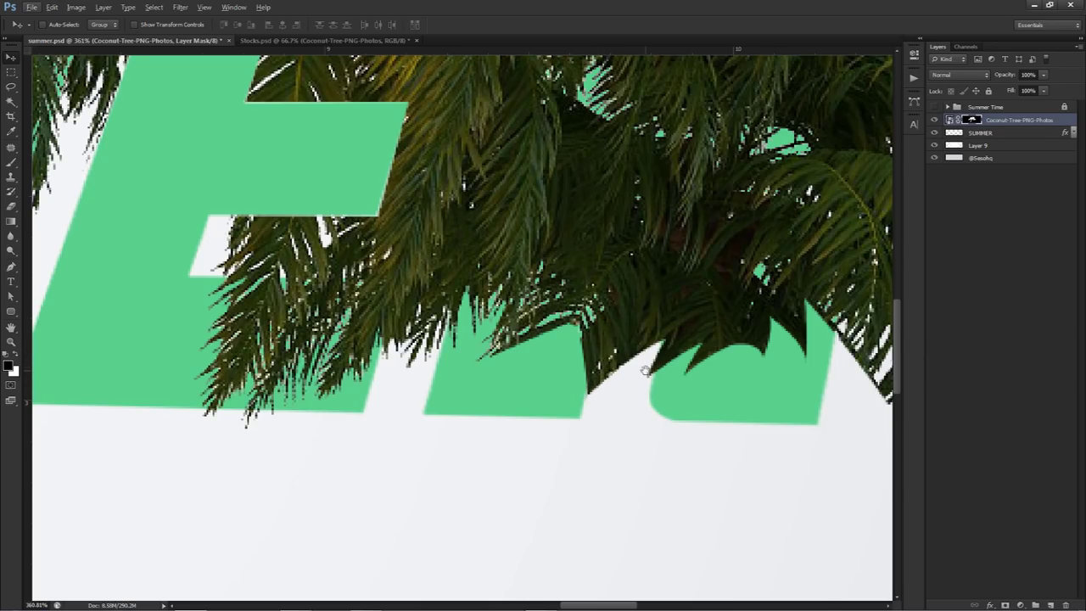
key("p")
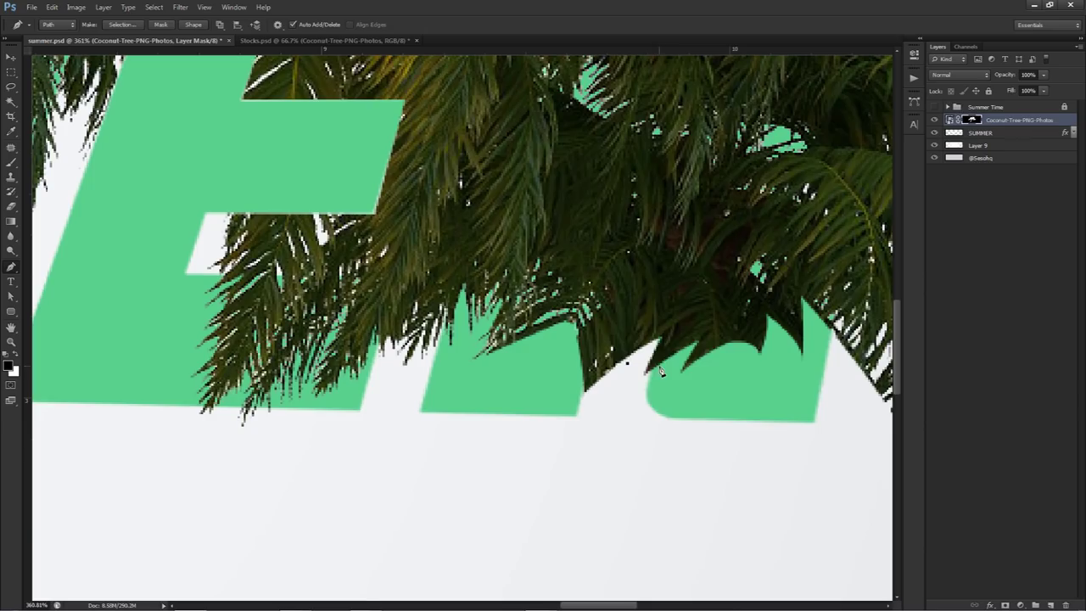
right_click(644, 348)
left_click(674, 368)
key("v")
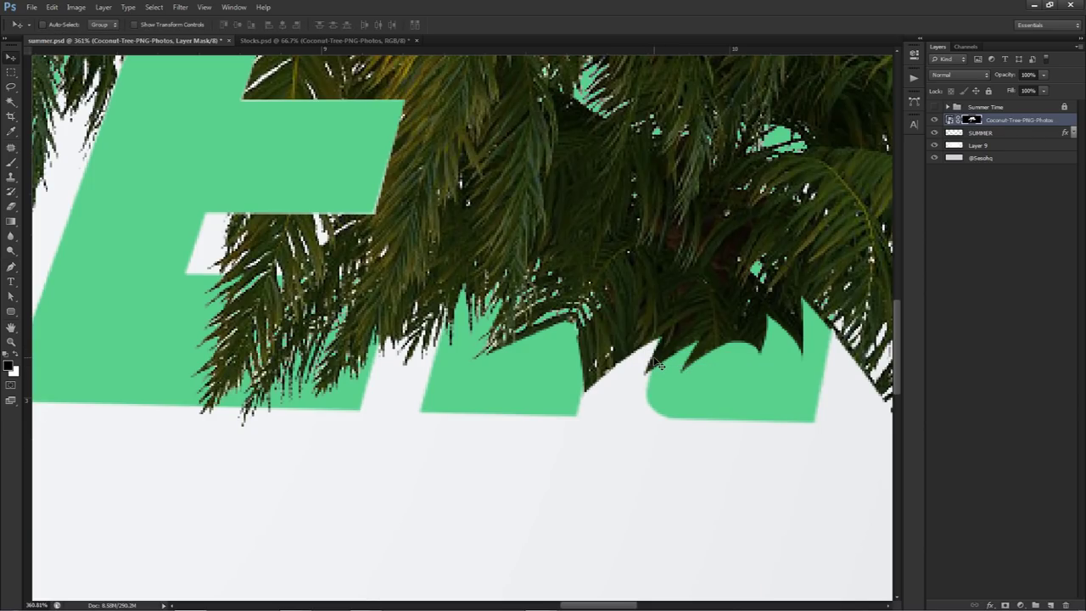
scroll(660, 365, "down", 10)
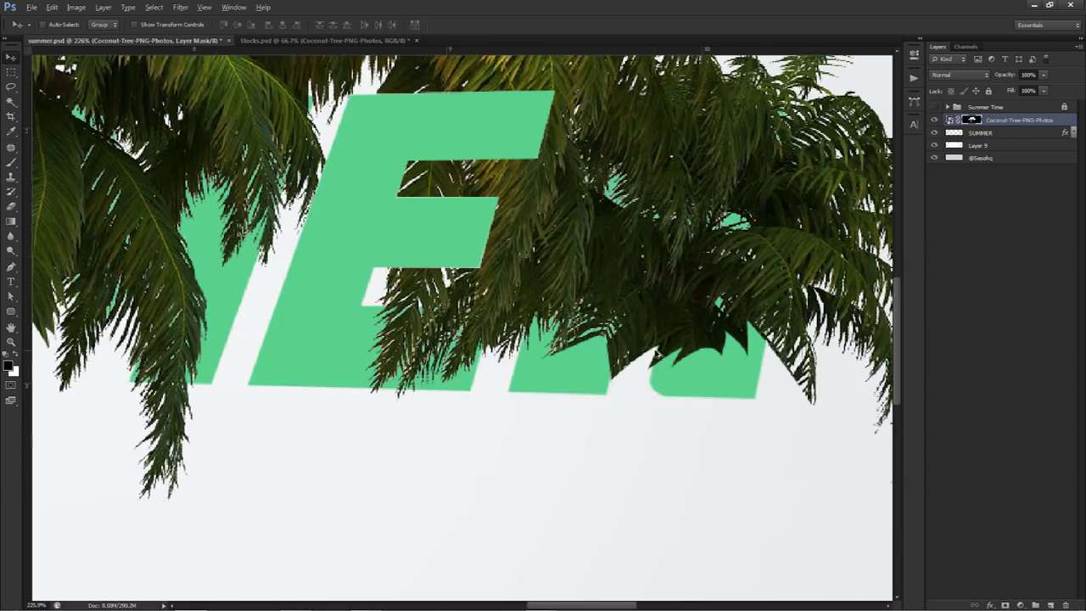
scroll(673, 348, "down", 5)
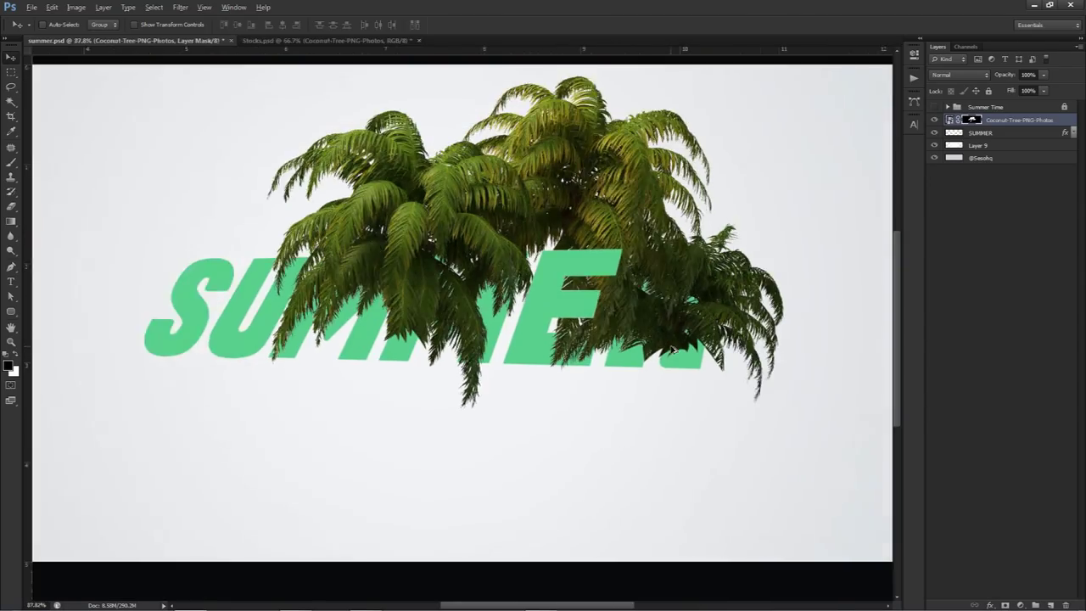
scroll(664, 327, "down", 2)
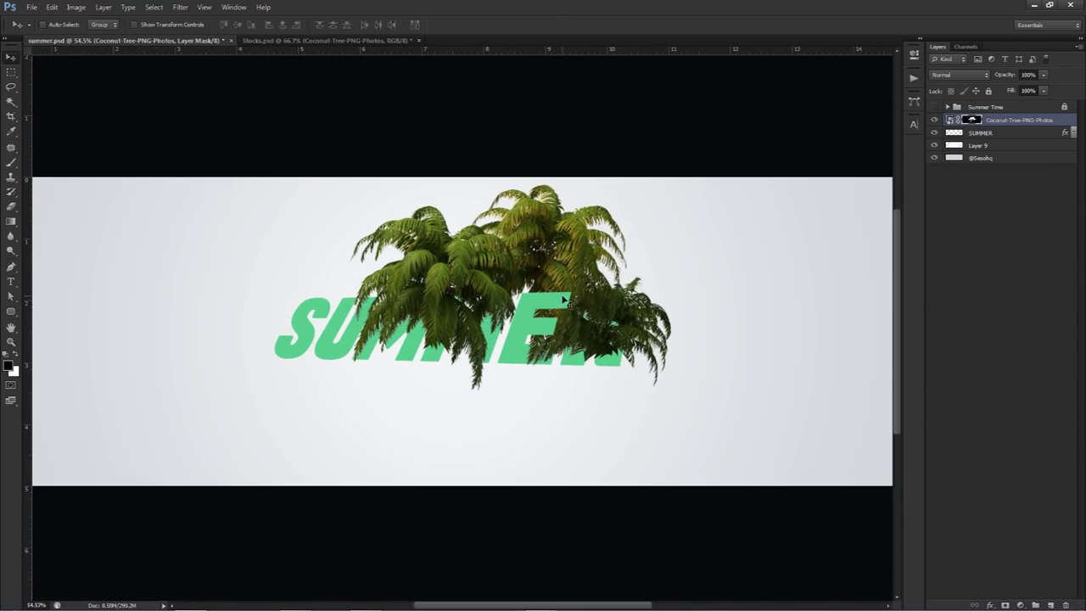
Step: In Stocks.psd, hide the palms, show the flying parrot image, and copy it into summer.psd
left_click(308, 39)
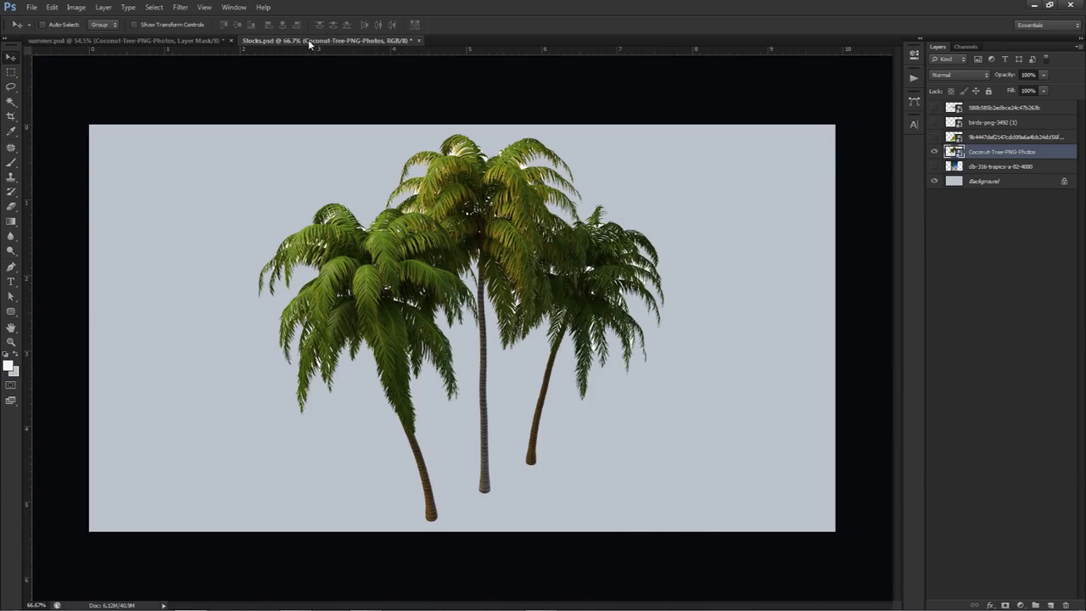
left_click(934, 151)
left_click(934, 136)
left_click(990, 138)
left_click_drag(535, 253, 472, 200)
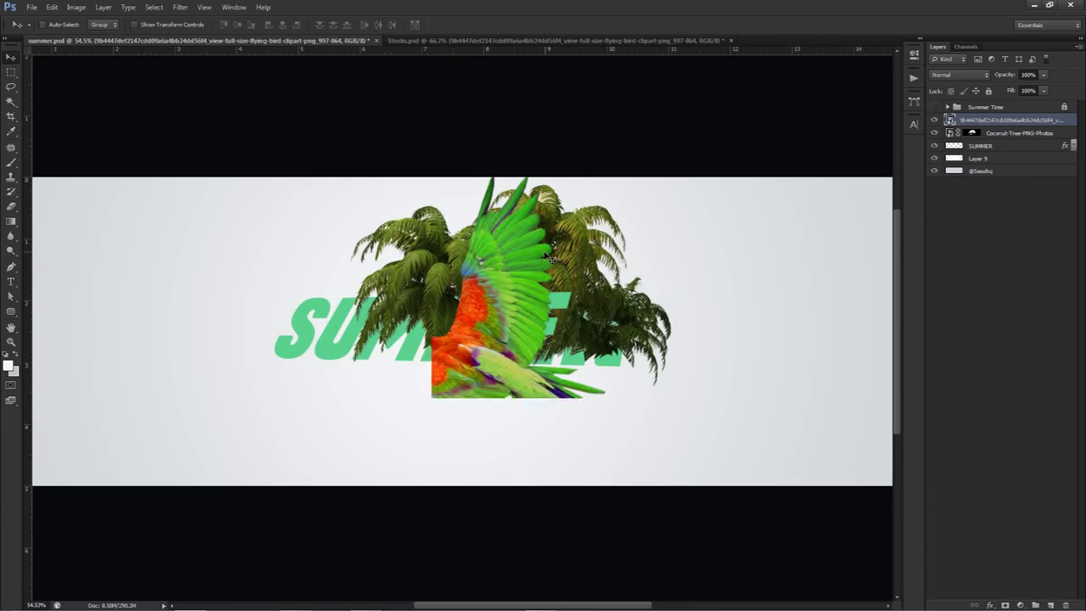
Step: Scale the parrot down to a small bird and place it at the E's upper-left corner
key("ctrl+t")
left_click_drag(708, 171, 520, 267)
key("Return")
left_click_drag(551, 330, 551, 272)
key("ctrl+t")
key("Return")
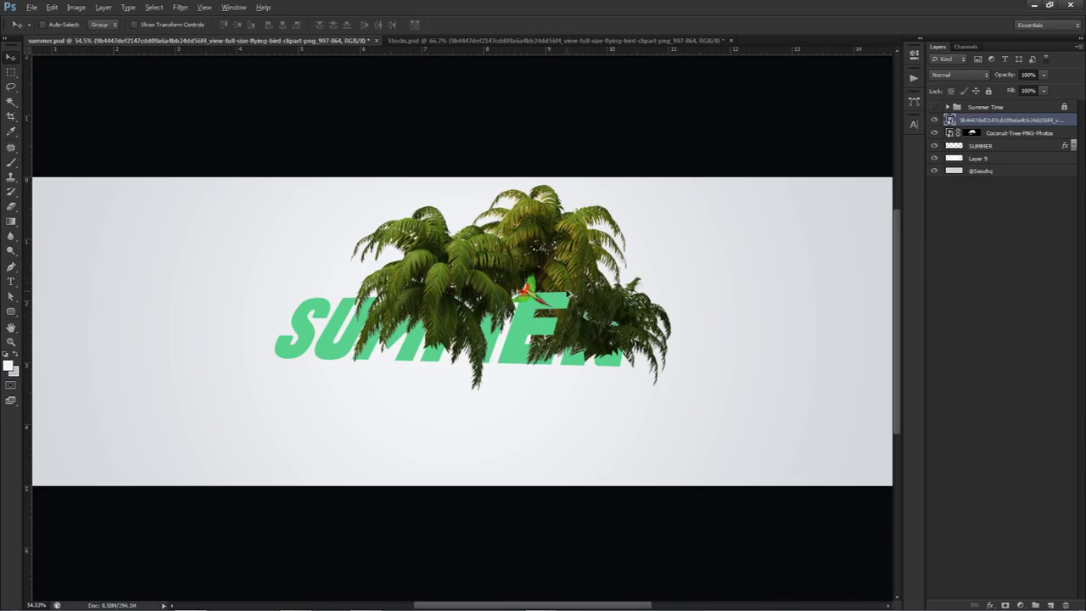
Step: Duplicate the parrot layer
scroll(604, 292, "up", 3)
left_click_drag(643, 320, 645, 309)
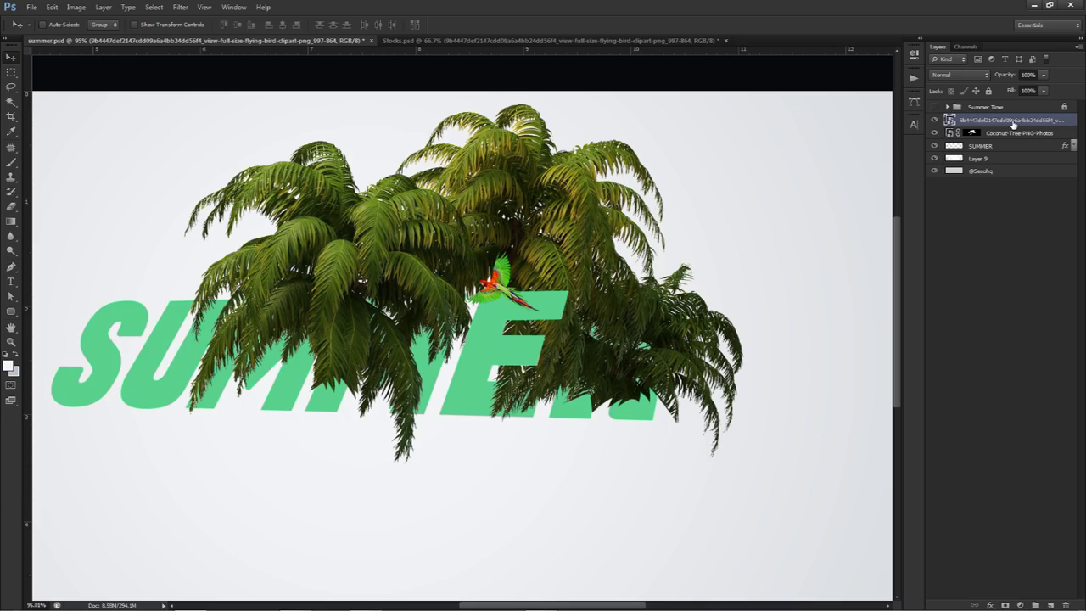
key("ctrl+j")
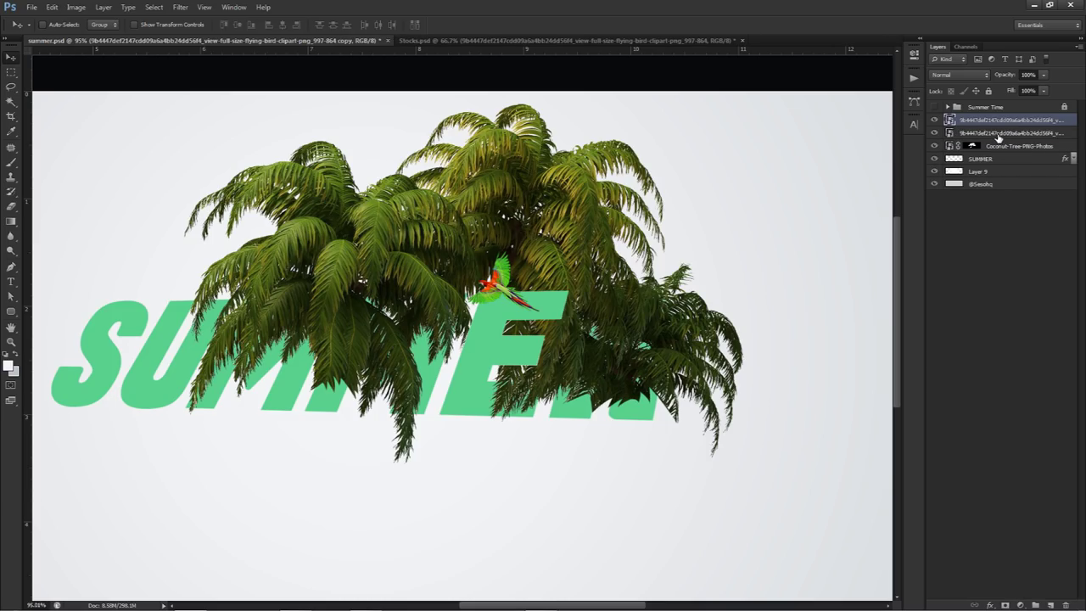
Step: Rasterize the lower of the two parrot layers and turn it black with a Hue/Saturation lightness of -100
left_click(998, 134)
left_click(995, 255)
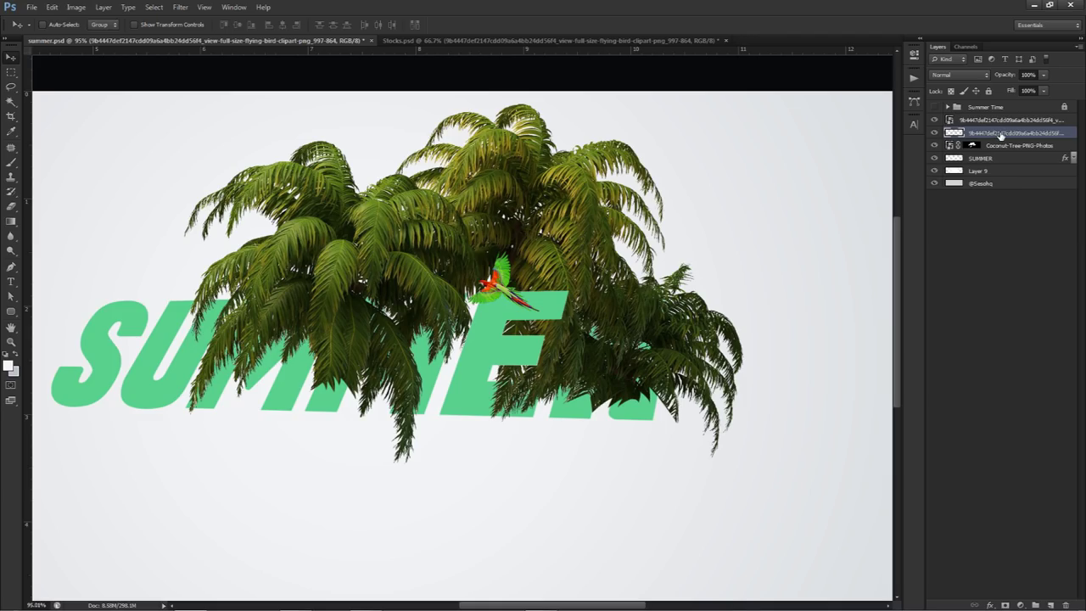
key("ctrl+u")
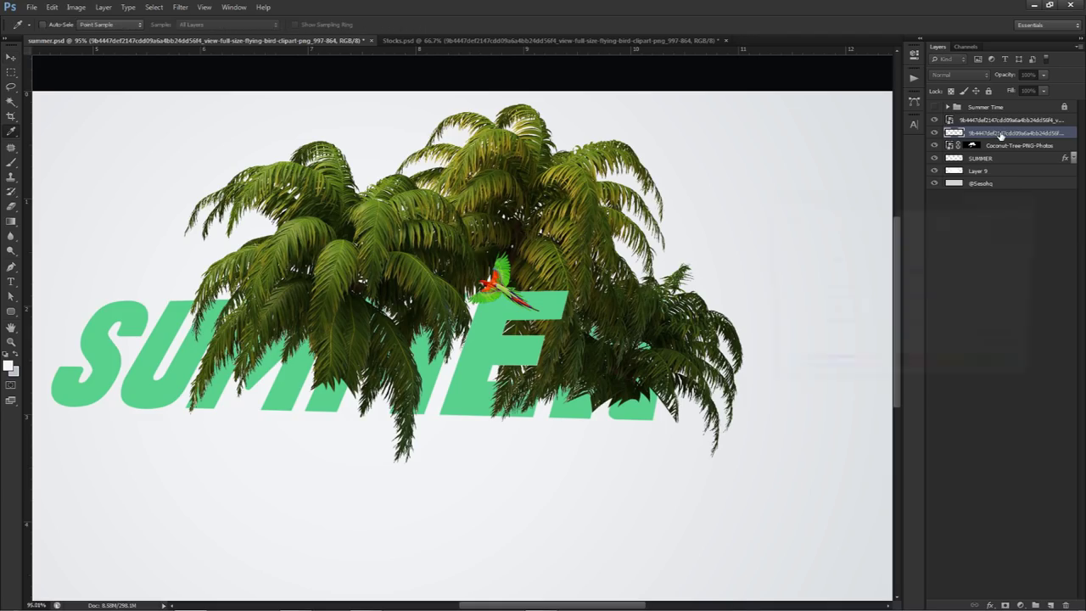
left_click_drag(791, 198, 672, 132)
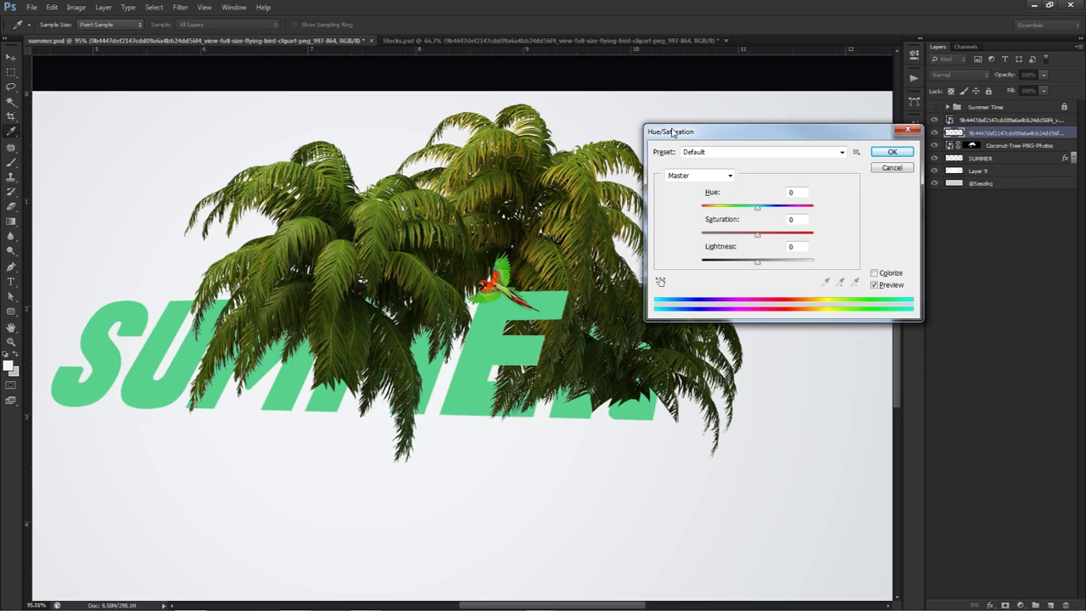
left_click_drag(754, 265, 602, 252)
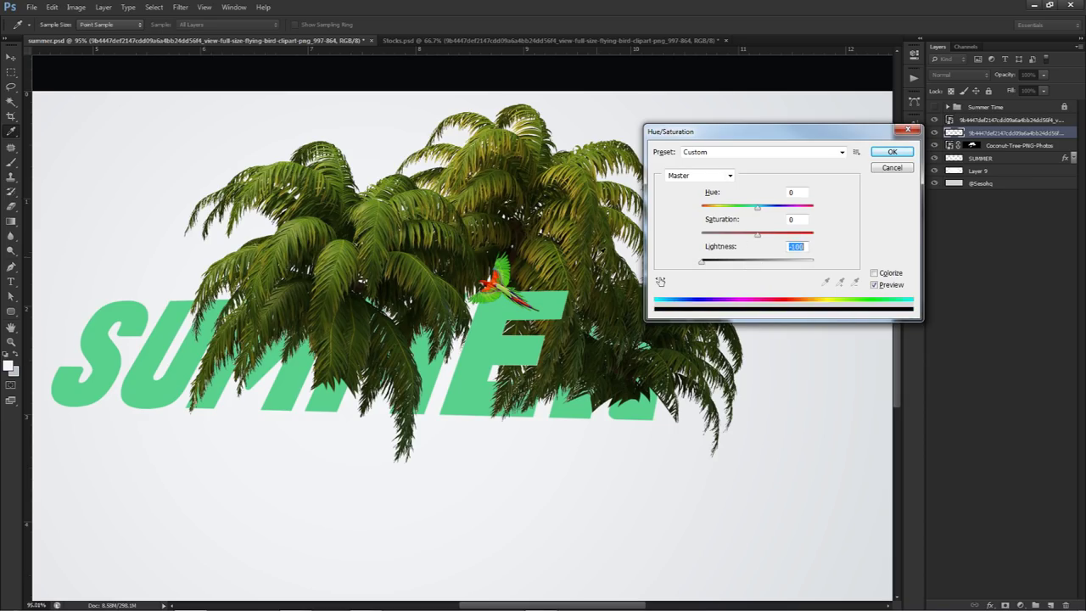
left_click(891, 151)
Step: Offset the black parrot copy below the colored bird and apply a Gaussian Blur with a 2.0-pixel radius
key("v")
left_click_drag(628, 152, 623, 159)
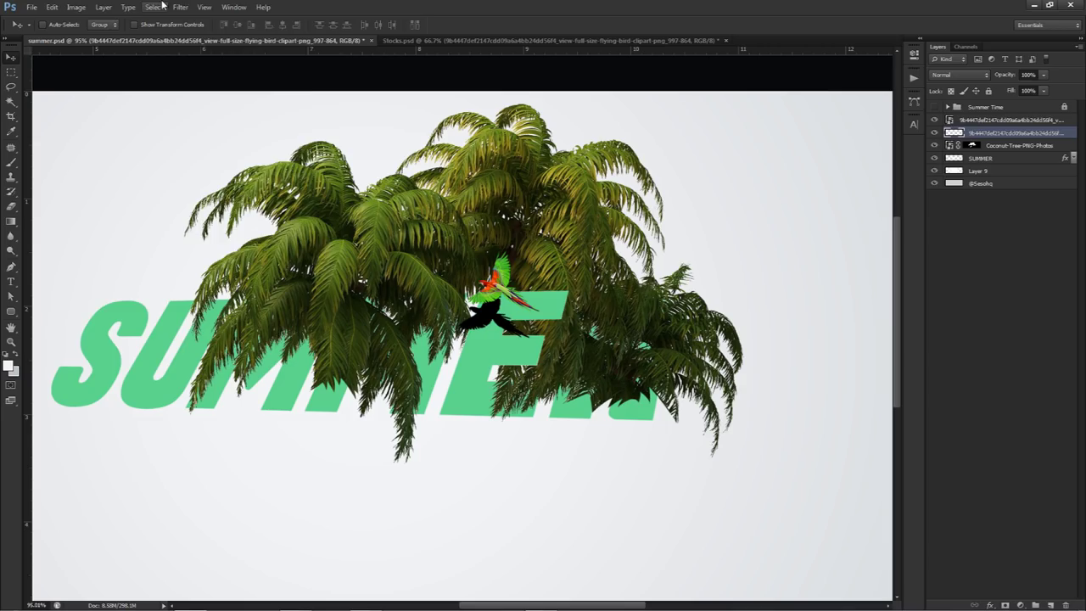
left_click(180, 7)
mouse_move(246, 121)
left_click(364, 204)
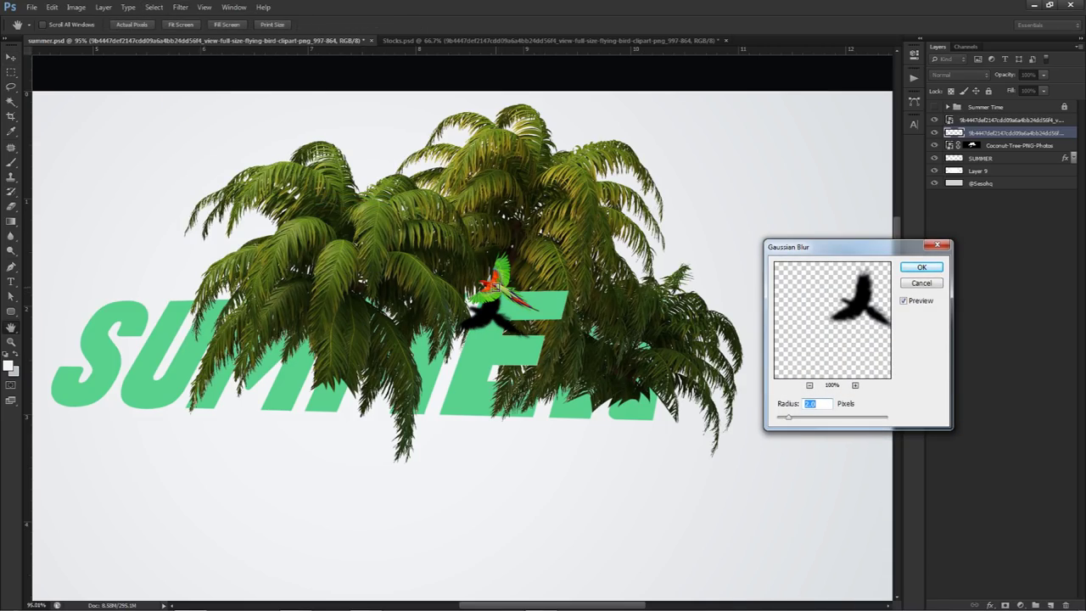
left_click(906, 269)
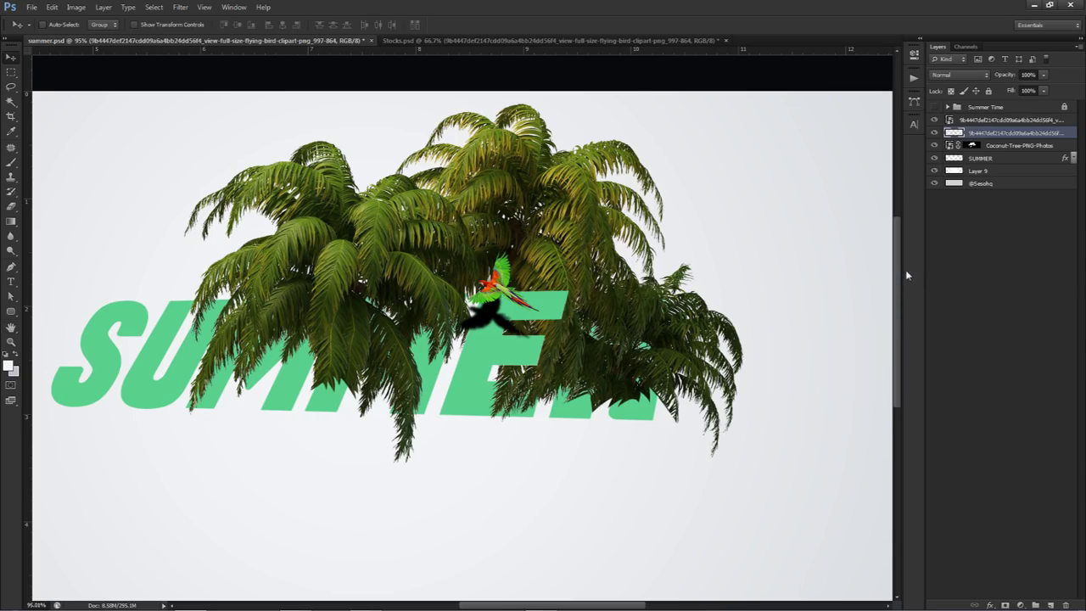
Step: Reduce the parrot shadow's opacity to 20% and move it closer beneath the bird
left_click_drag(1015, 89, 999, 88)
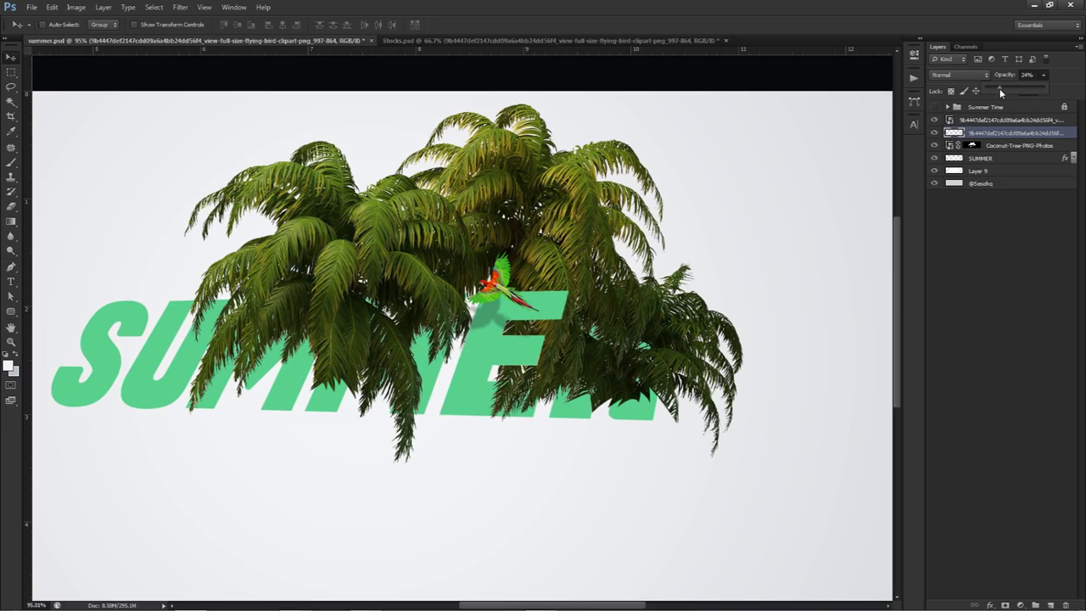
left_click(1014, 145)
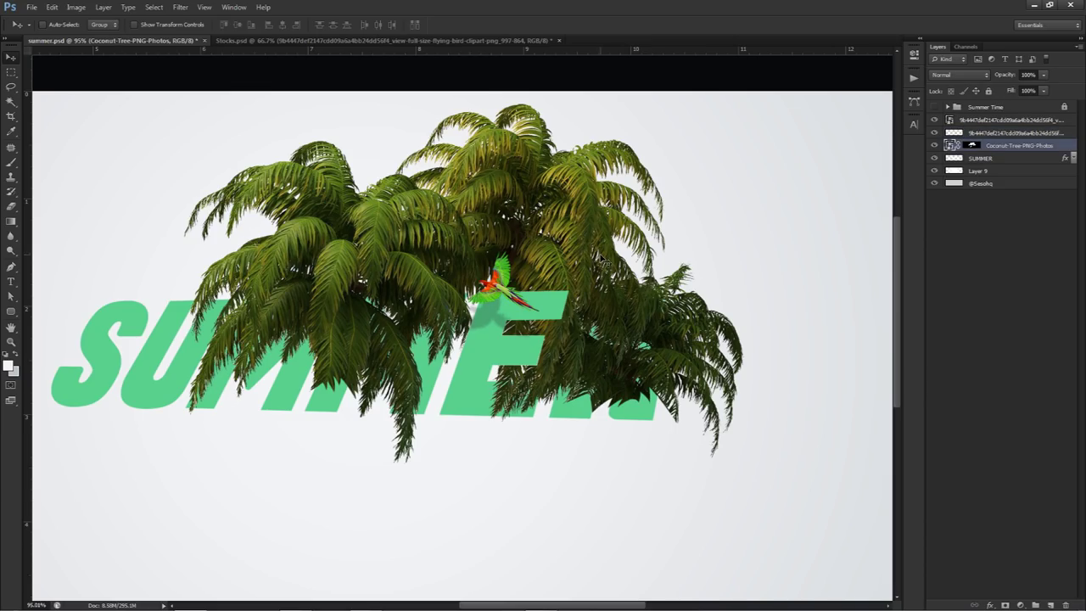
left_click(991, 134)
left_click_drag(606, 276, 610, 264)
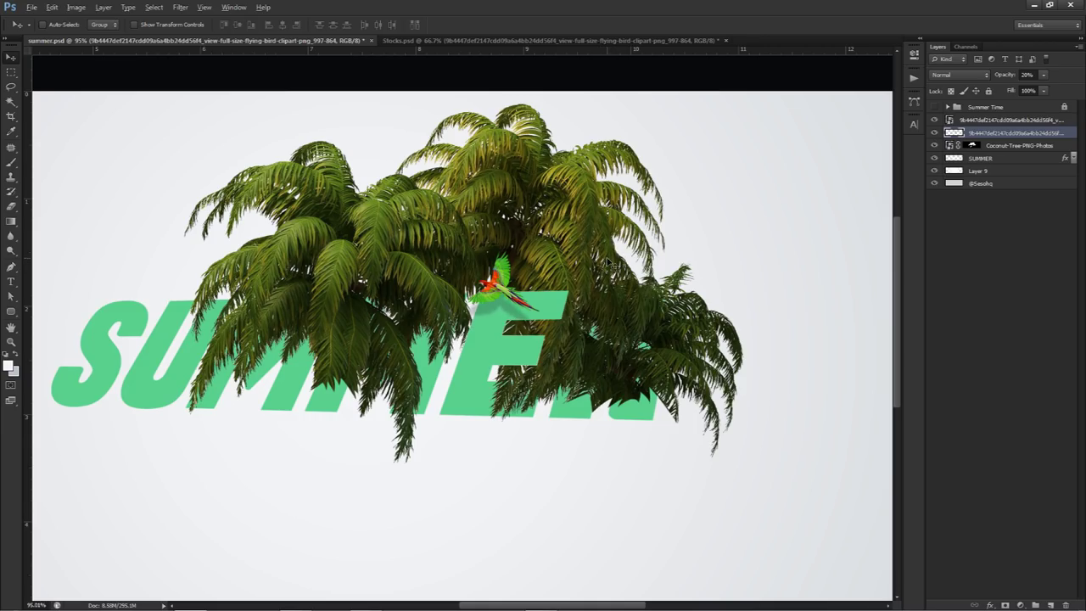
scroll(610, 264, "down", 5)
scroll(611, 264, "down", 1)
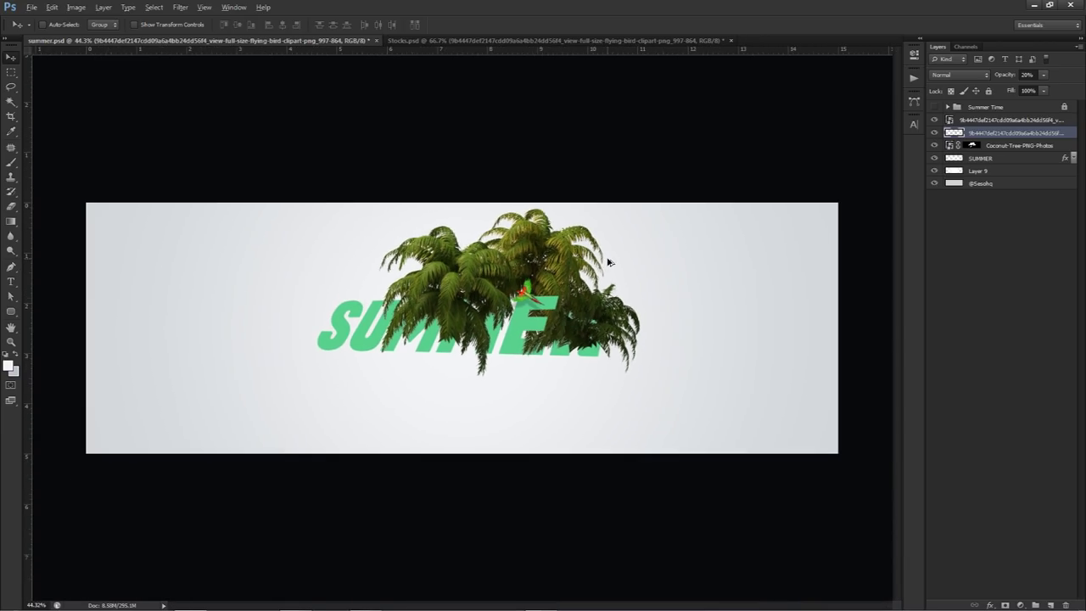
scroll(608, 262, "up", 1)
scroll(610, 262, "up", 1)
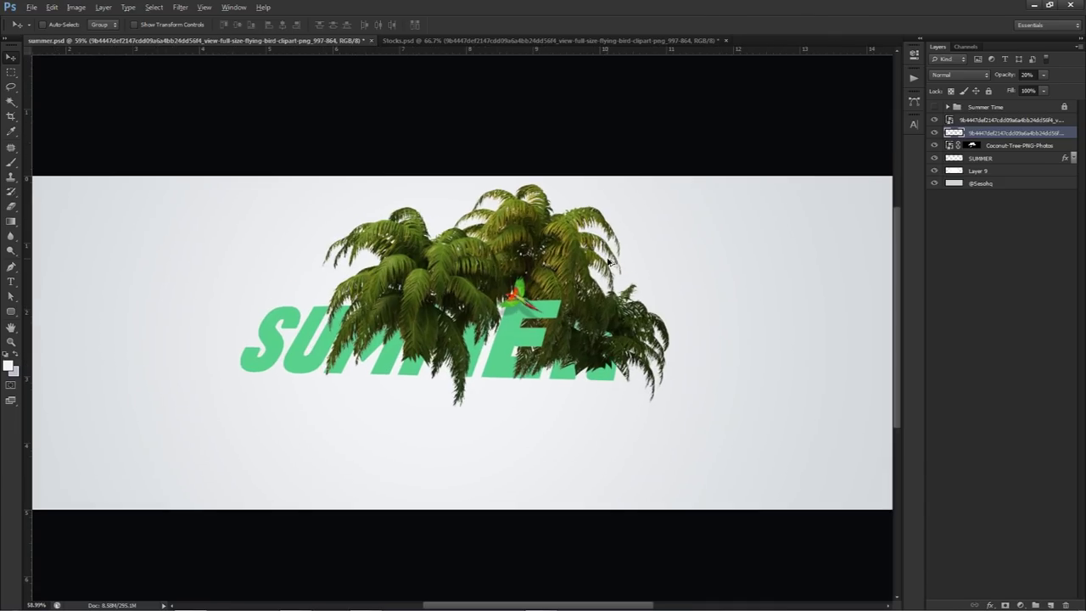
scroll(376, 285, "up", 2)
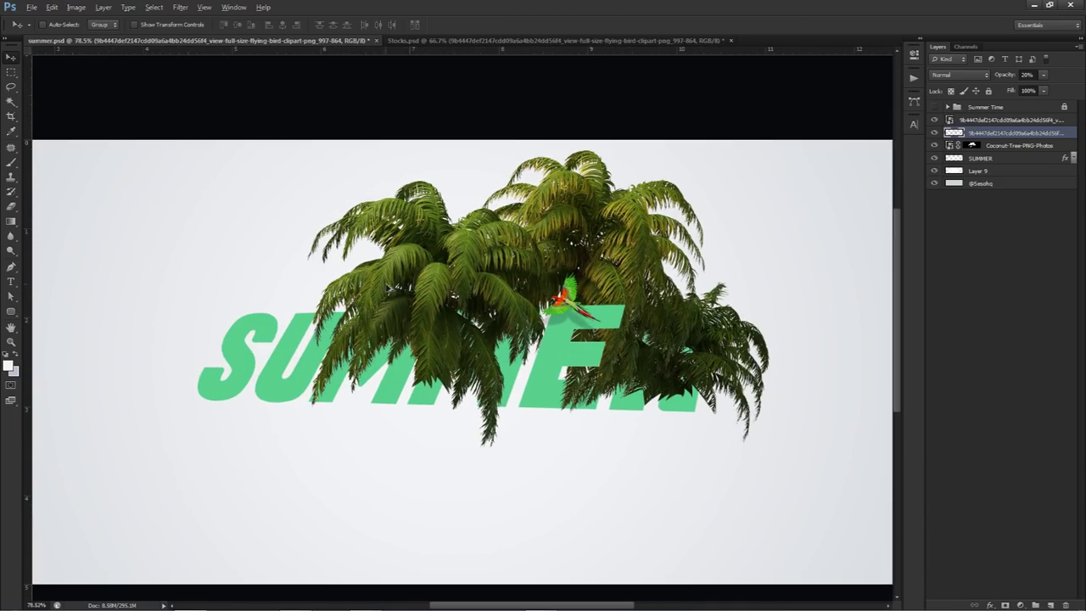
Step: Add a new layer directly above SUMMER and color-label the Coconut-Tree layer red
left_click(989, 147)
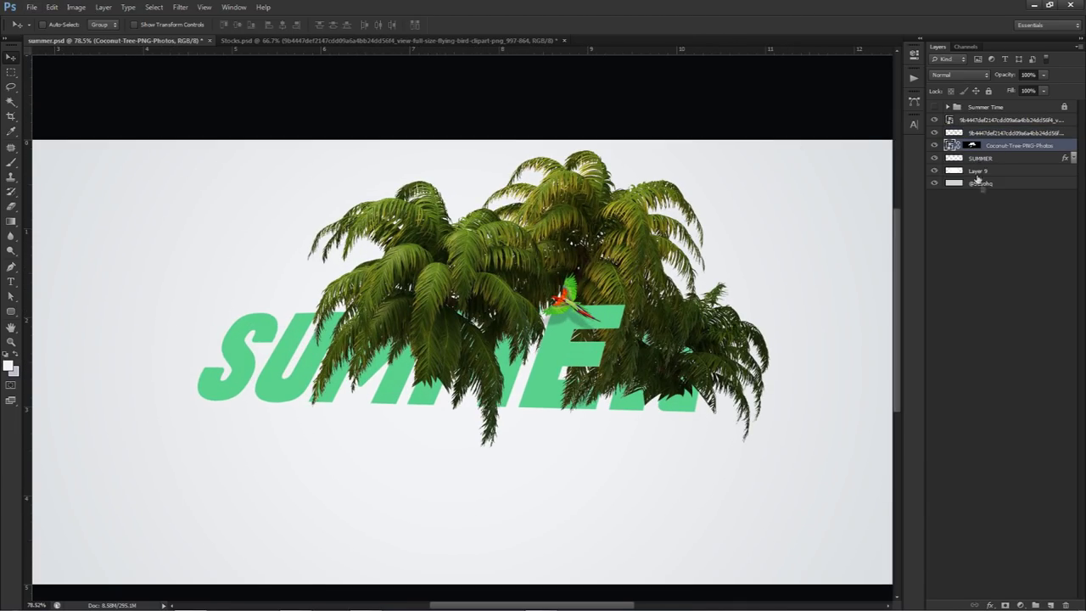
left_click(969, 161)
left_click(1051, 605)
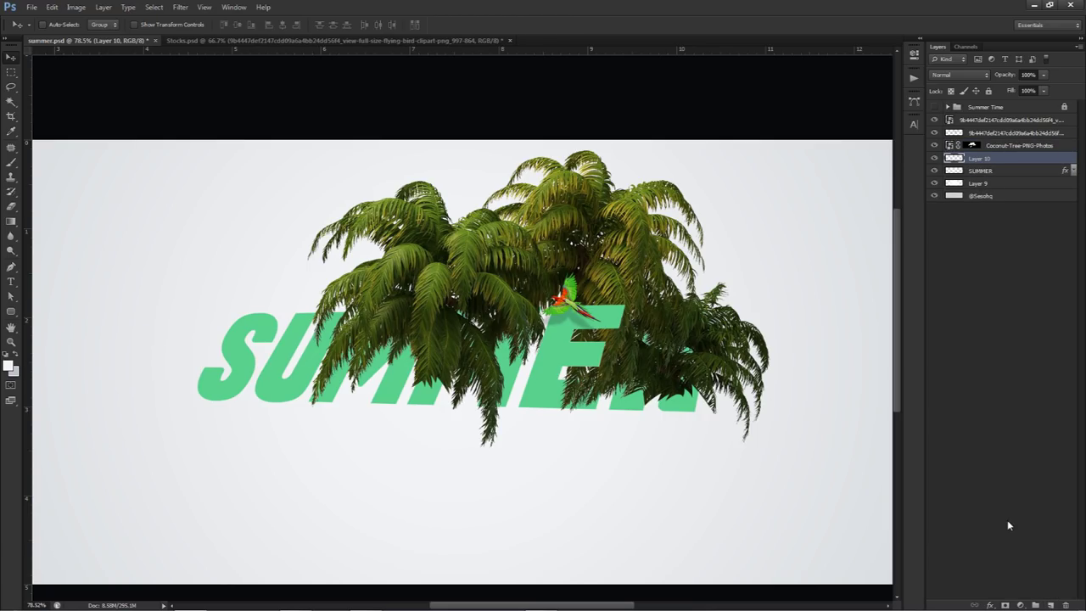
right_click(937, 146)
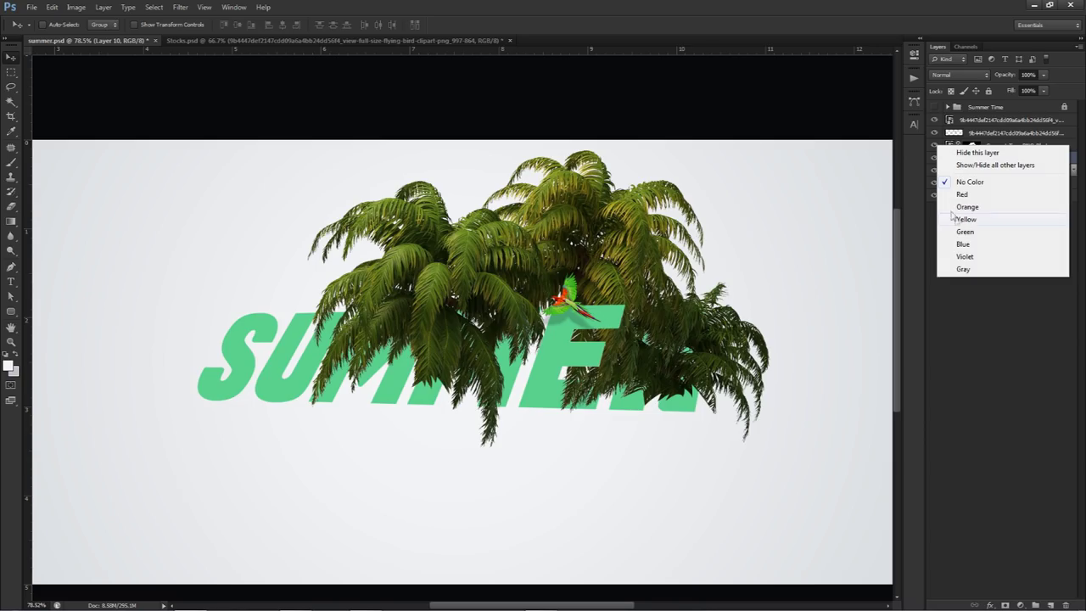
left_click(963, 195)
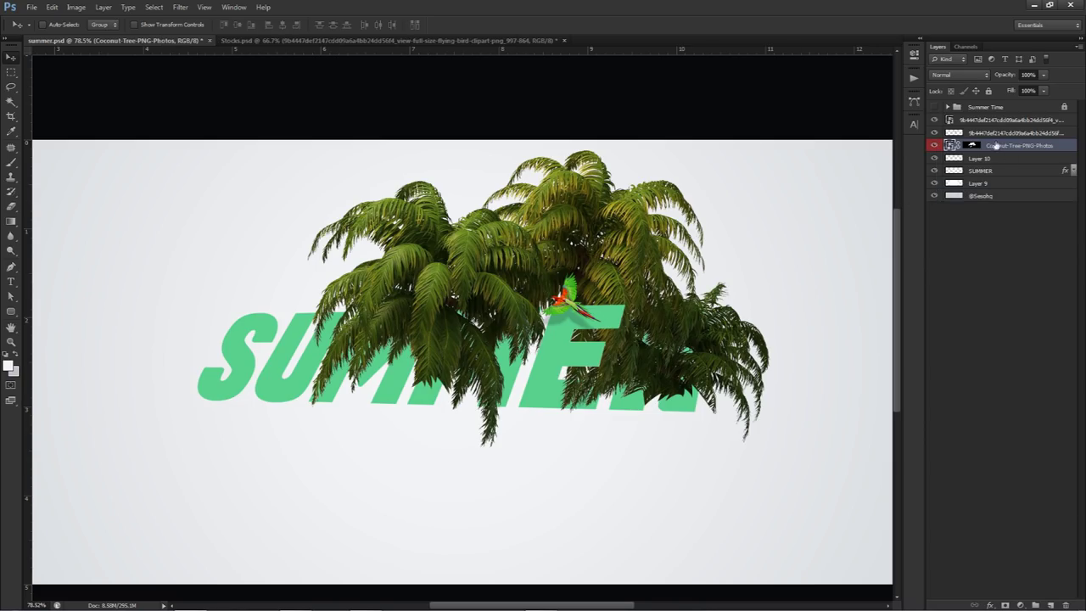
Step: Brush soft black shadows on Layer 10 behind the palm fronds that hang over the letters
left_click(974, 161)
key("b")
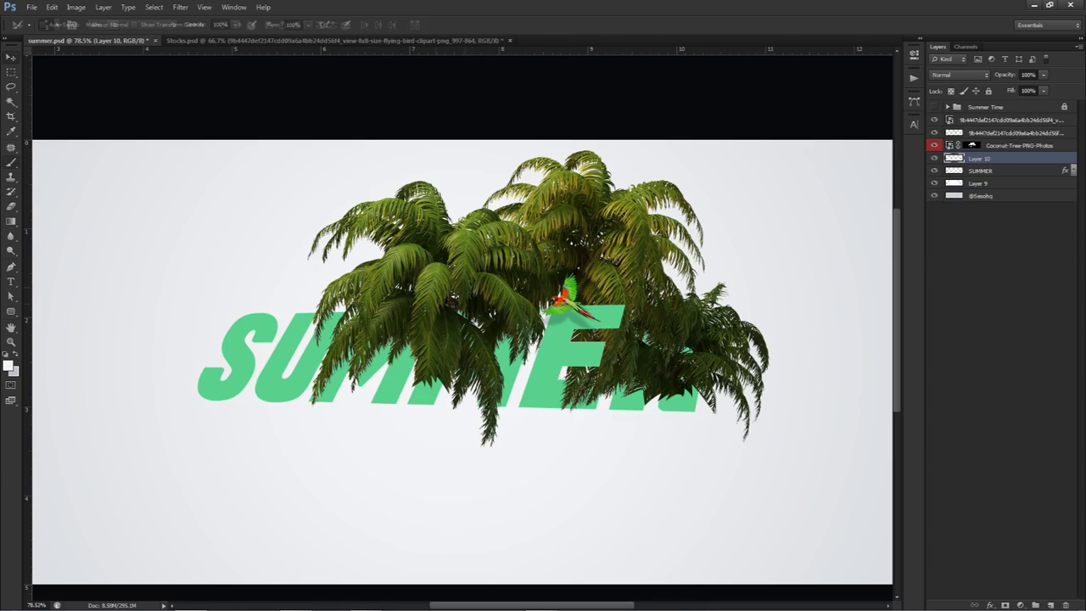
left_click(9, 366)
left_click(513, 524)
left_click(771, 373)
mouse_move(424, 371)
left_mouse_down()
mouse_move(463, 371)
mouse_move(413, 436)
mouse_move(364, 416)
mouse_move(340, 388)
mouse_move(374, 392)
mouse_move(289, 354)
mouse_move(340, 289)
mouse_move(424, 230)
mouse_move(497, 243)
mouse_move(543, 303)
mouse_move(626, 298)
mouse_move(625, 326)
mouse_move(605, 325)
mouse_move(674, 346)
mouse_move(658, 400)
mouse_move(693, 362)
mouse_move(504, 395)
left_mouse_up()
scroll(357, 390, "up", 5)
left_click(315, 392)
key("ctrl+z")
left_click(289, 354)
left_click_drag(505, 303, 501, 327)
mouse_move(629, 426)
left_mouse_down()
mouse_move(644, 399)
mouse_move(701, 396)
mouse_move(480, 387)
mouse_move(555, 377)
mouse_move(598, 388)
mouse_move(603, 378)
left_mouse_up()
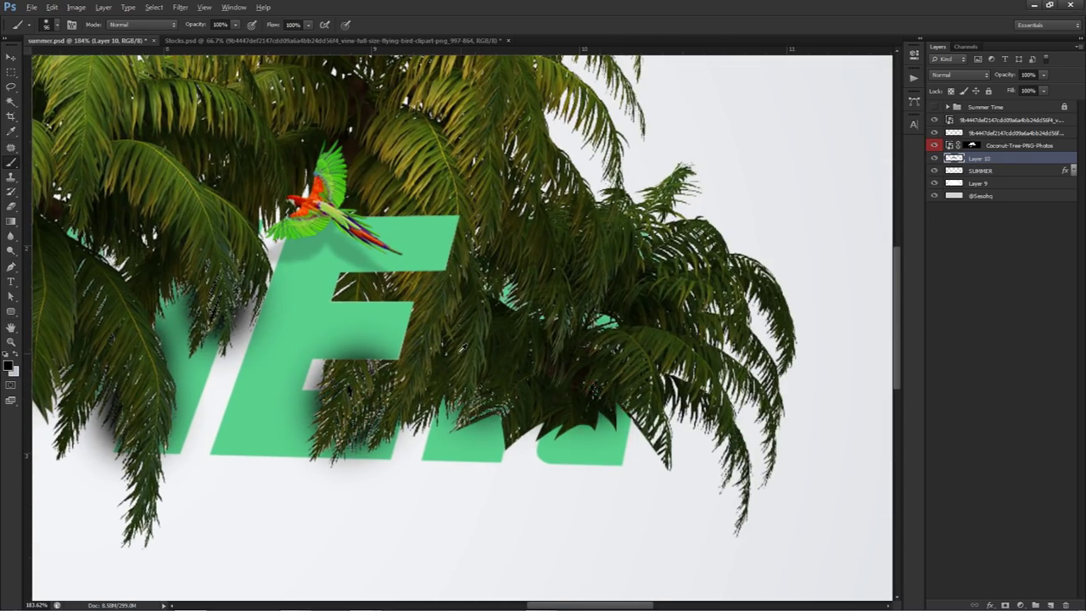
scroll(459, 353, "down", 2)
mouse_move(404, 369)
left_mouse_down()
mouse_move(545, 335)
mouse_move(755, 310)
left_mouse_up()
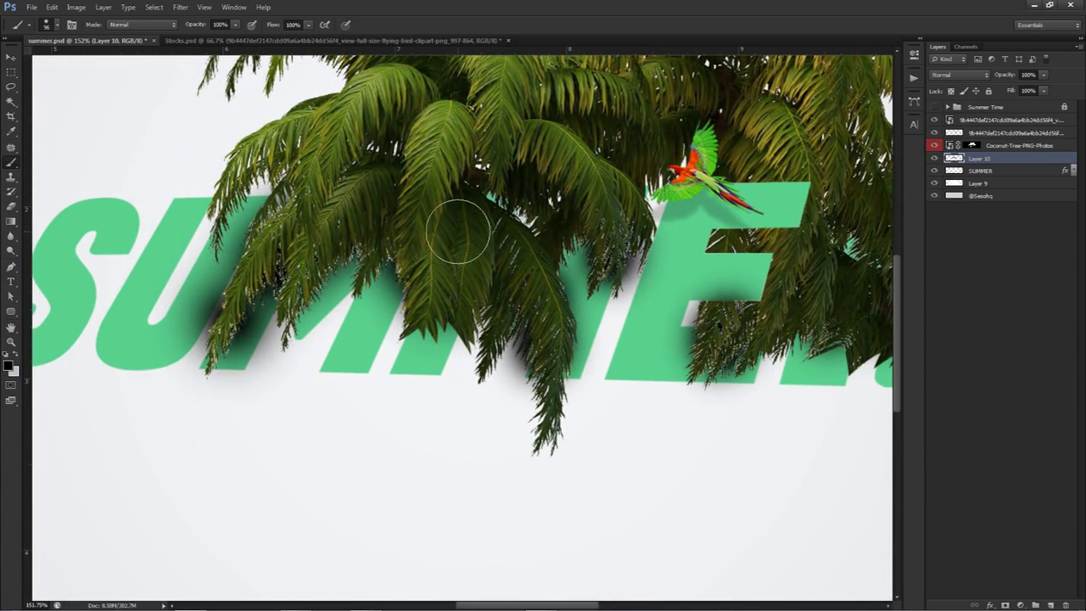
Step: Erase excess shadow around the fronds and letters so only soft shading near the leaf edges is left
key("e")
left_click_drag(359, 299, 420, 309)
mouse_move(550, 327)
left_mouse_down()
mouse_move(188, 291)
mouse_move(50, 291)
left_mouse_up()
left_click_drag(456, 332, 231, 303)
mouse_move(314, 314)
left_mouse_down()
mouse_move(249, 311)
mouse_move(236, 333)
mouse_move(355, 320)
left_mouse_up()
mouse_move(285, 267)
left_mouse_down()
mouse_move(263, 331)
mouse_move(306, 204)
left_mouse_up()
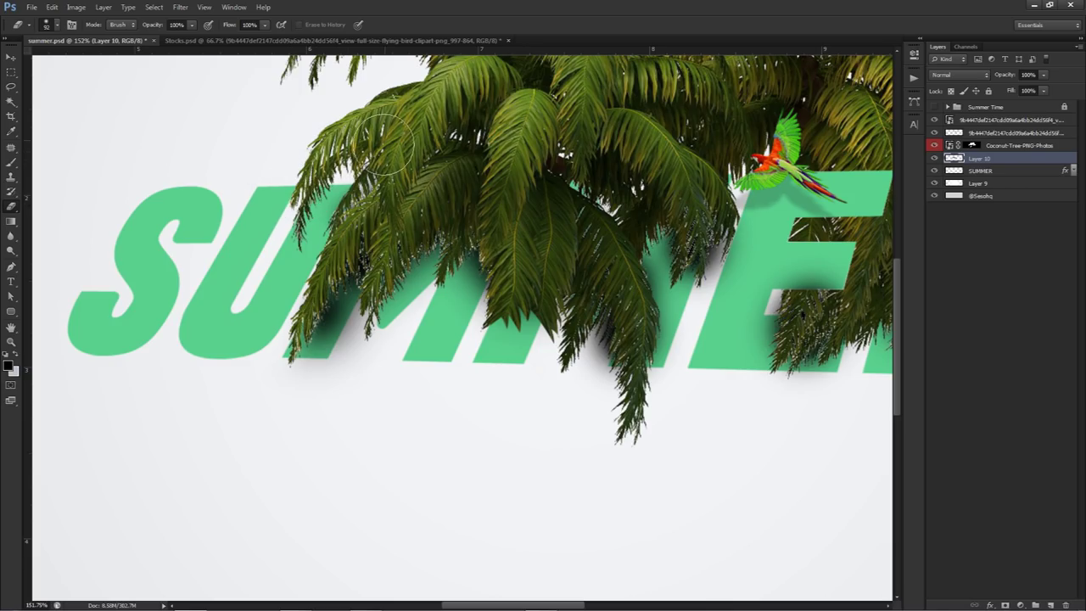
mouse_move(351, 358)
left_mouse_down()
mouse_move(378, 321)
mouse_move(461, 311)
mouse_move(466, 285)
mouse_move(340, 297)
left_mouse_up()
mouse_move(563, 332)
left_mouse_down()
mouse_move(577, 345)
mouse_move(642, 268)
left_mouse_up()
left_click_drag(666, 328, 460, 302)
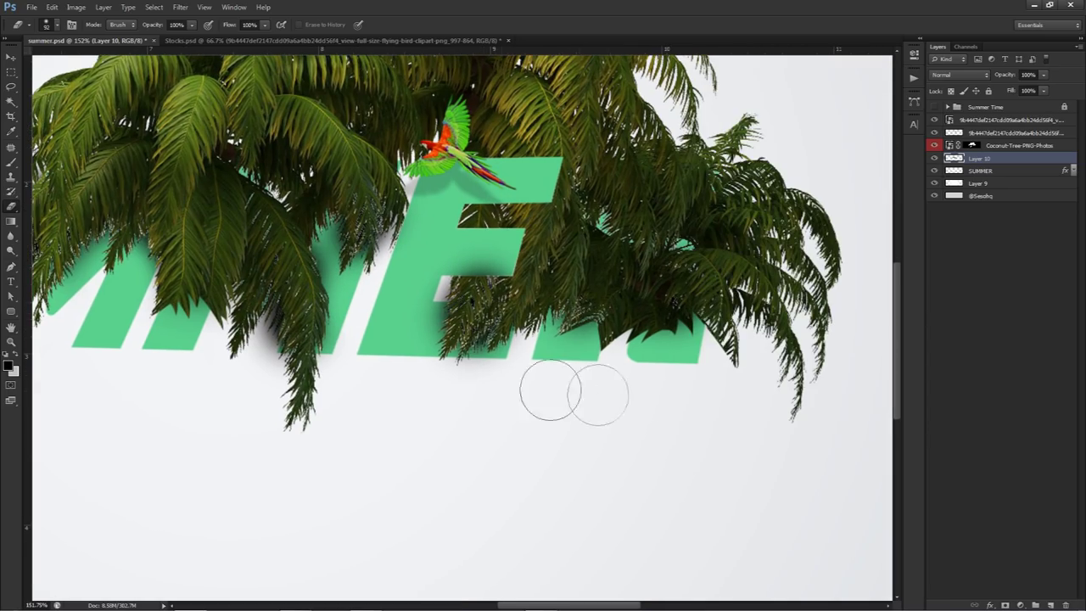
left_click_drag(516, 243, 610, 324)
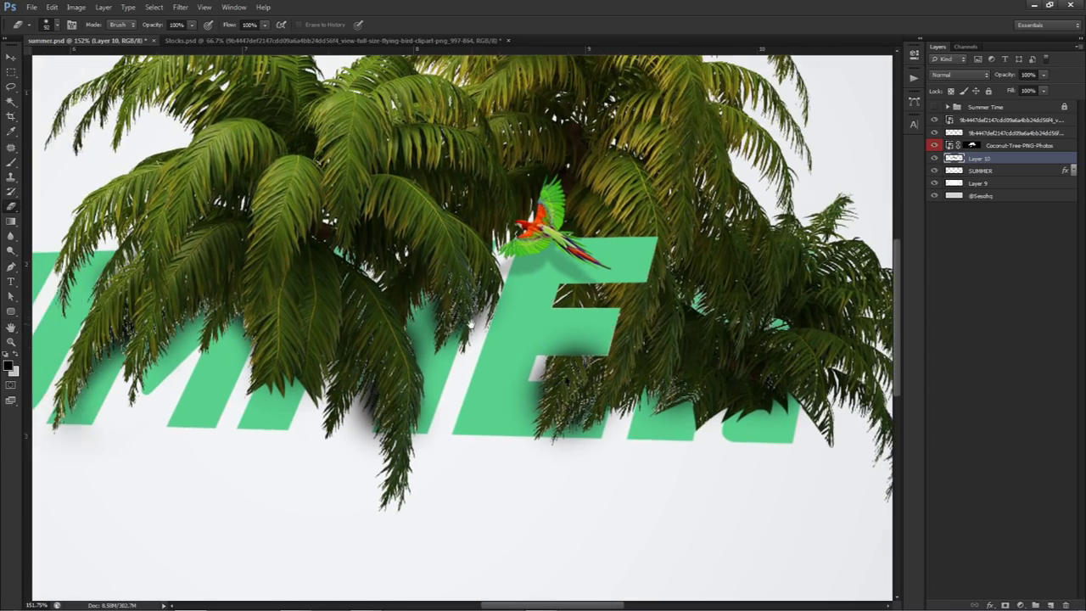
left_click_drag(469, 323, 562, 272)
Step: Set the opacity of the painted frond shadow layer to 75%
left_click(1044, 75)
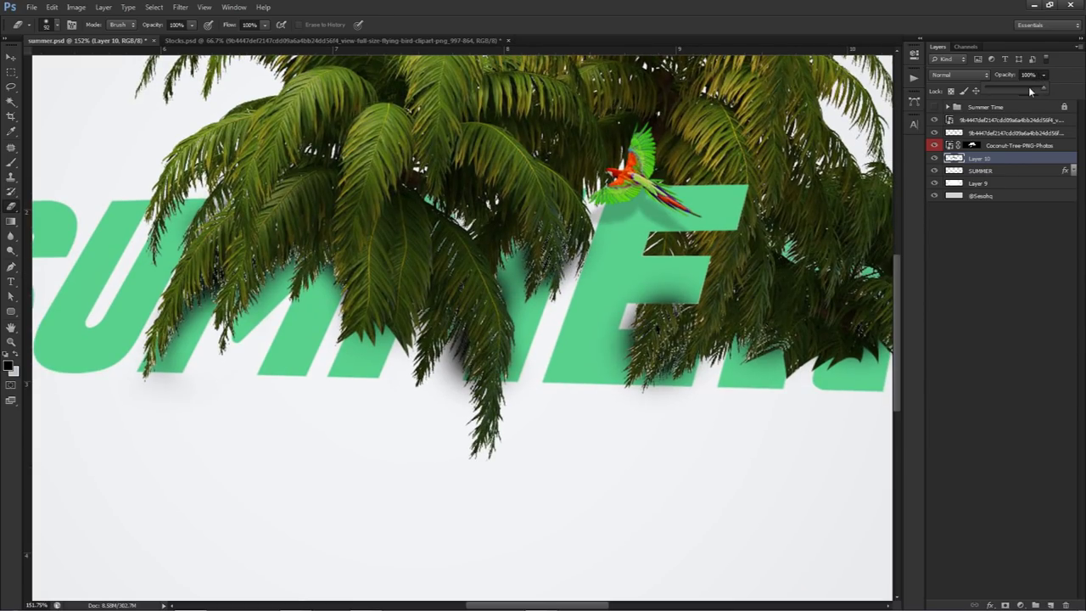
left_click(1029, 87)
key("Return")
key("v")
scroll(667, 251, "down", 3)
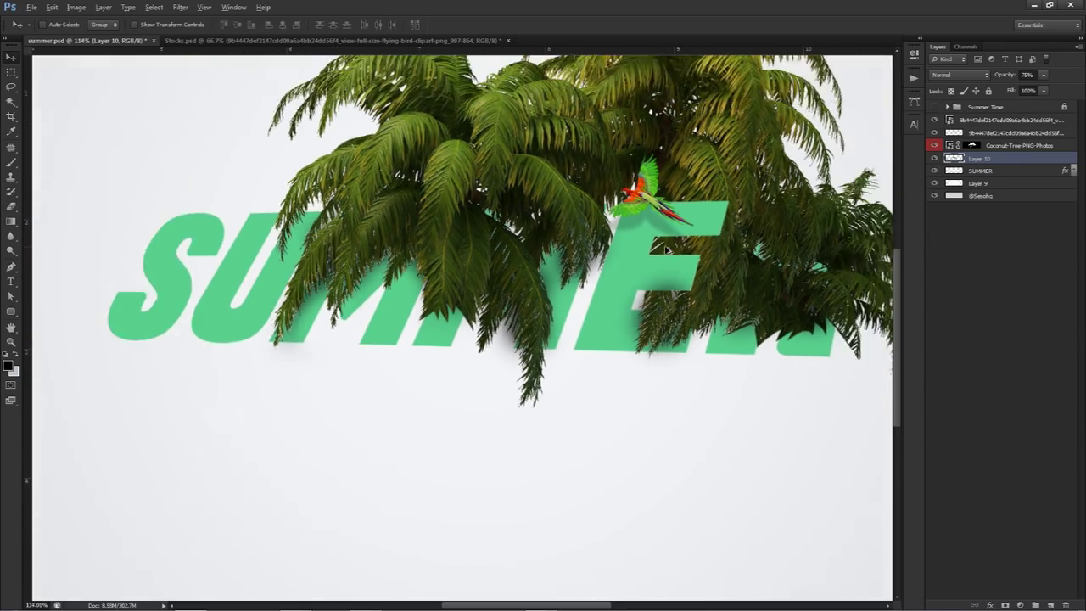
scroll(666, 249, "down", 5)
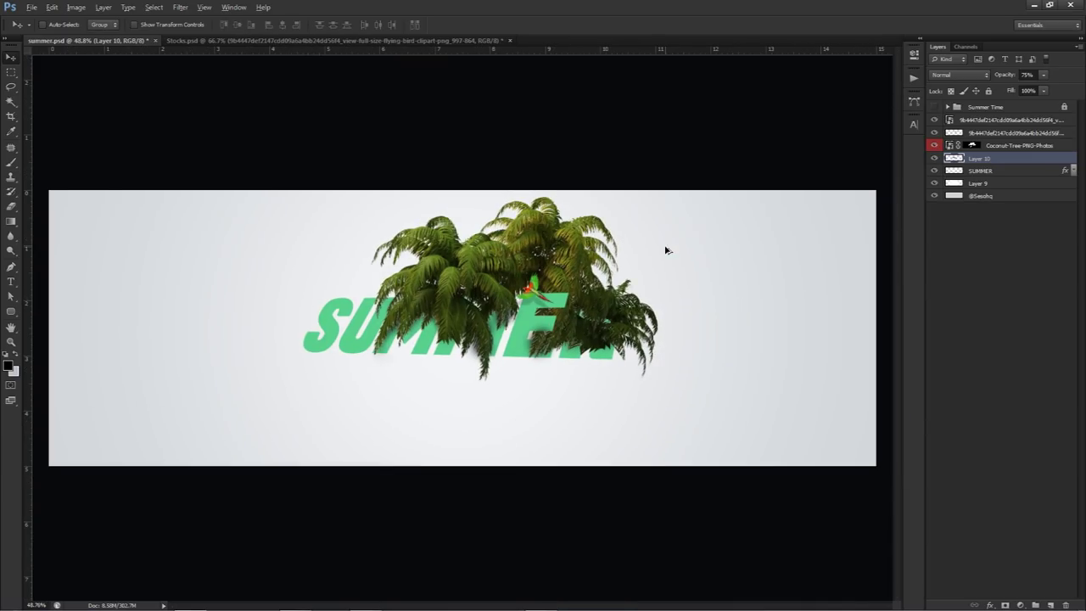
Step: Compare the whole header with and without the painted frond shadow layer
key("alt")
left_click(935, 158)
left_click(936, 158)
left_click(935, 158)
left_click(935, 157)
key("e")
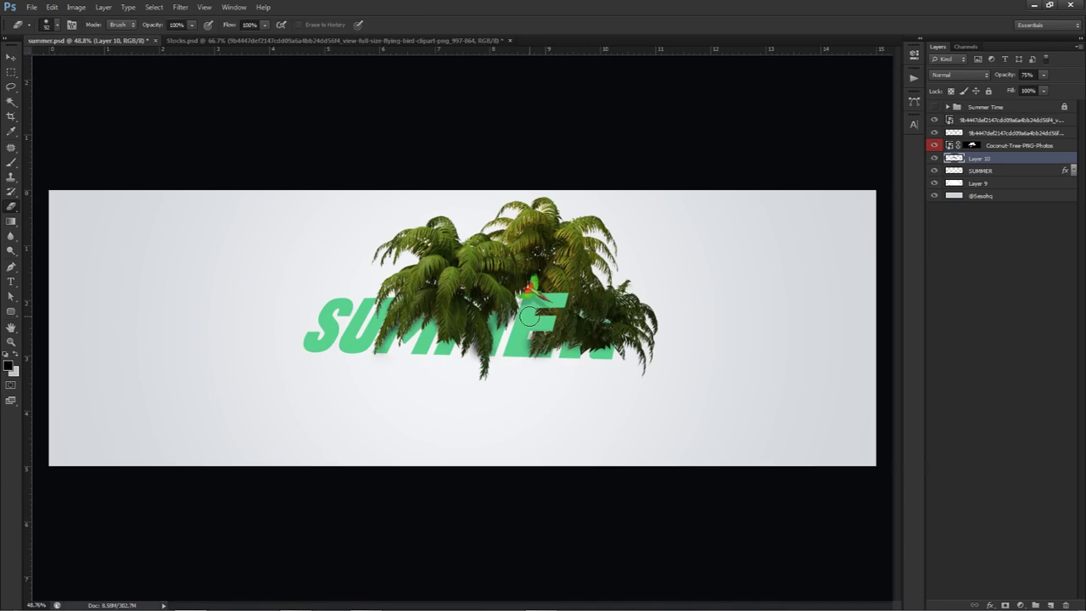
key("v")
Step: In Stocks.psd, hide the parrot, show the cloud, copy it into summer.psd, and place its layer just below the Summer Time group
left_click(326, 40)
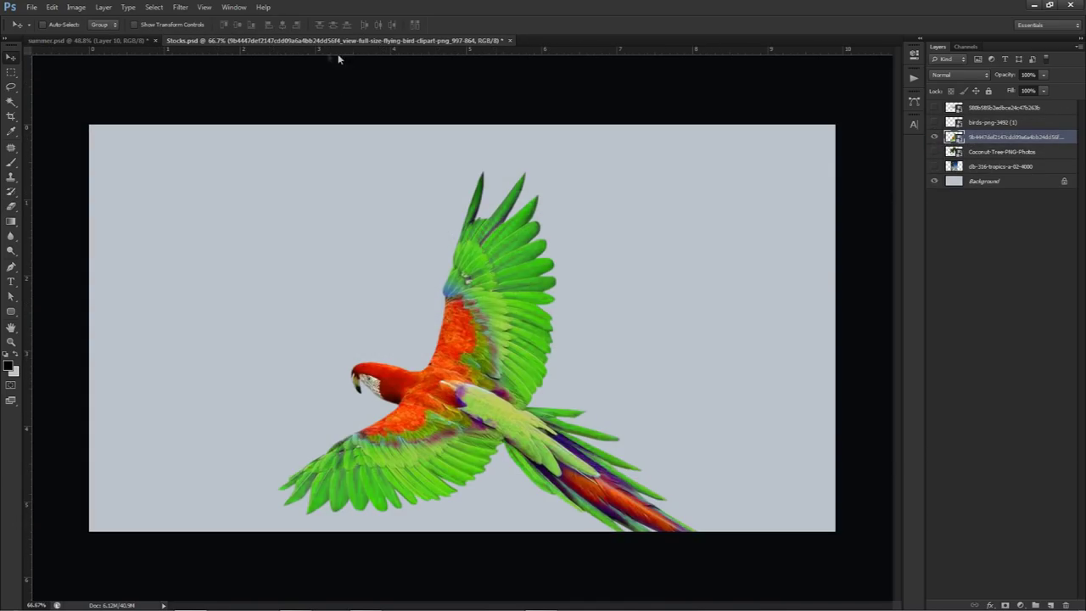
left_click(935, 136)
left_click(934, 108)
left_click(968, 108)
left_click_drag(415, 177, 377, 284)
left_click_drag(996, 159, 992, 114)
Step: Scale the cloud down to about 19.81% and position it above the letters S and U
key("ctrl+t")
left_click_drag(519, 133, 431, 153)
key("Return")
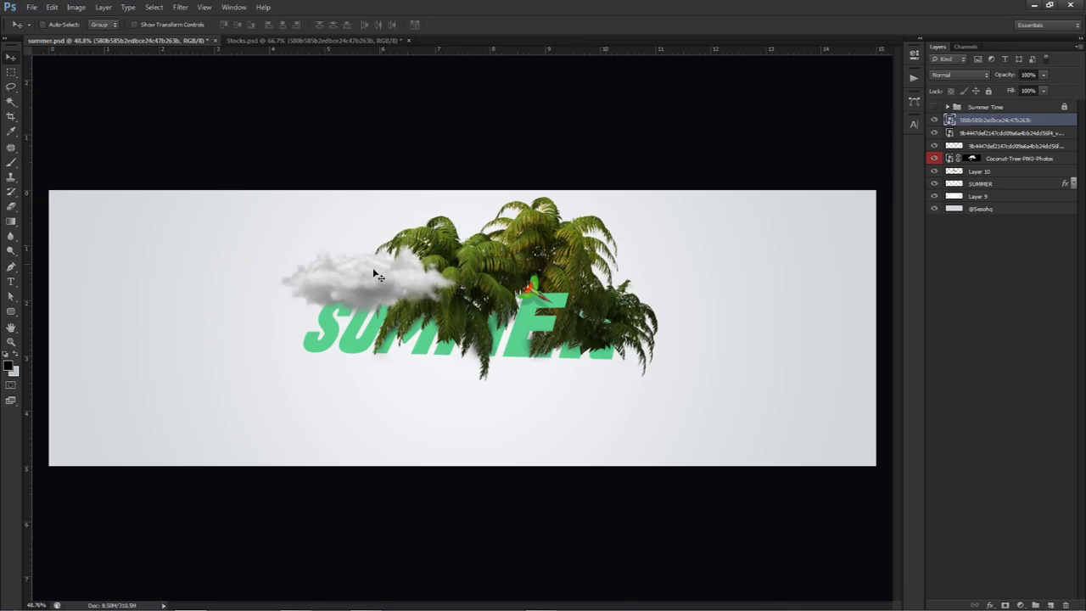
scroll(374, 274, "up", 5)
left_click_drag(440, 286, 482, 290)
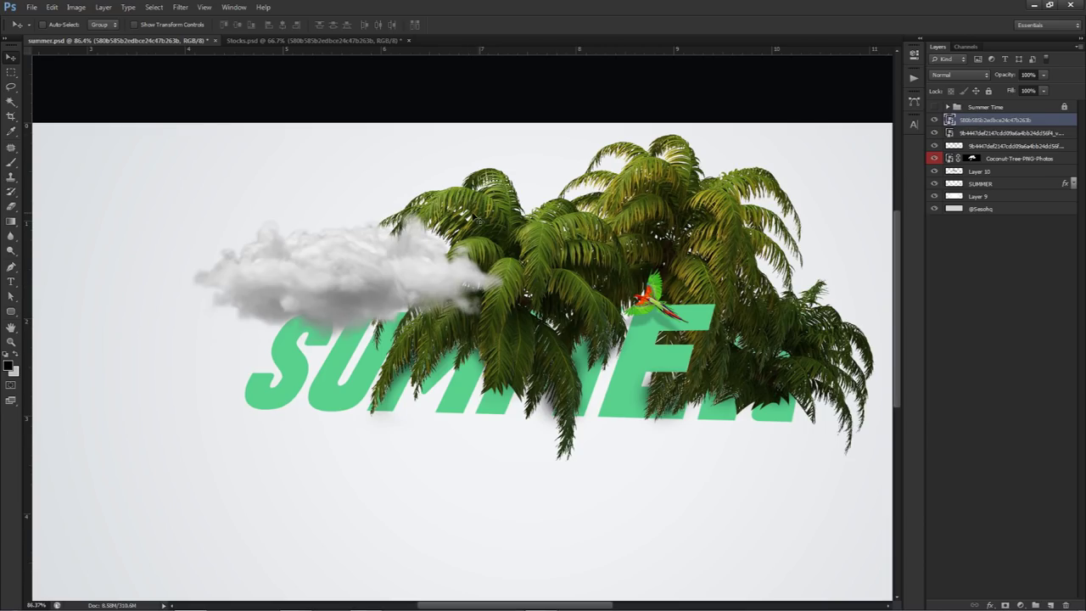
key("ctrl+t")
left_click_drag(510, 114, 472, 130)
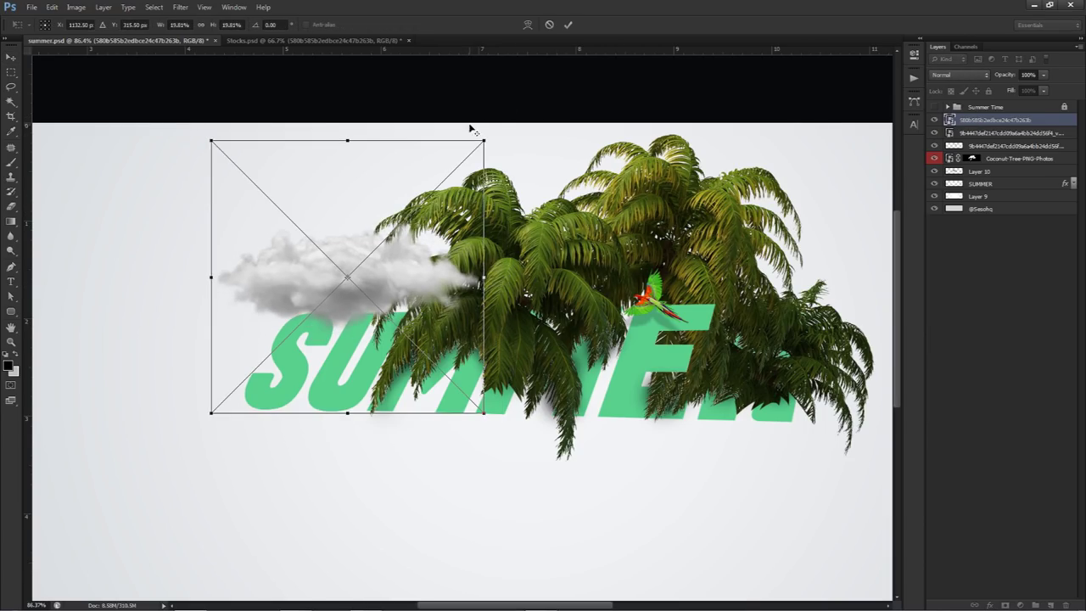
key("Return")
left_click_drag(563, 270, 564, 267)
Step: Duplicate the cloud to the other side of the palms, move the copy beneath the Coconut-Tree layer, and scale it down
scroll(560, 264, "down", 3)
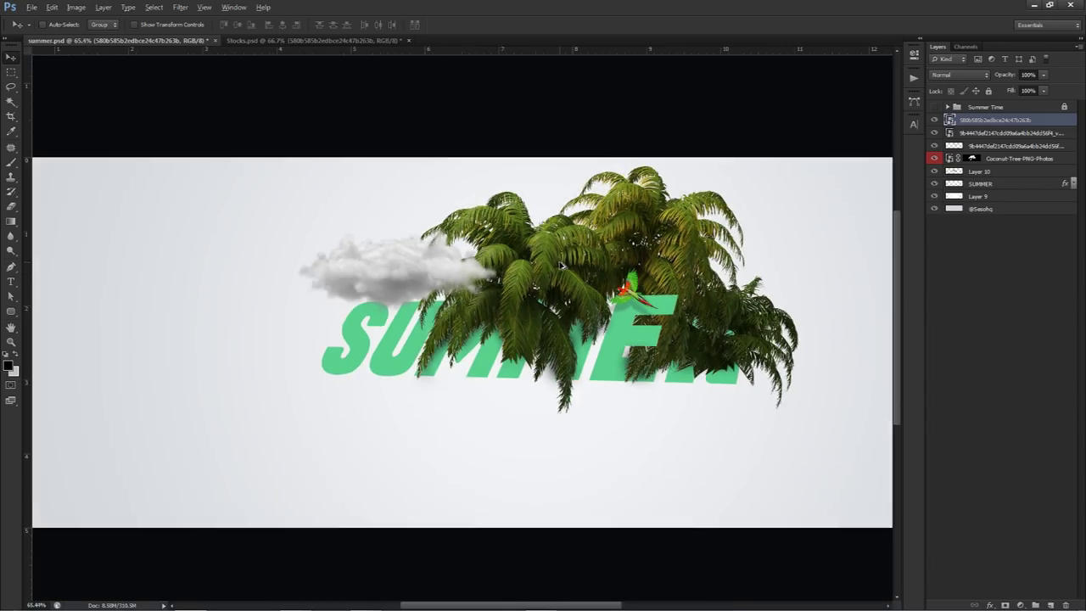
scroll(560, 266, "down", 1)
left_click_drag(380, 275, 647, 269)
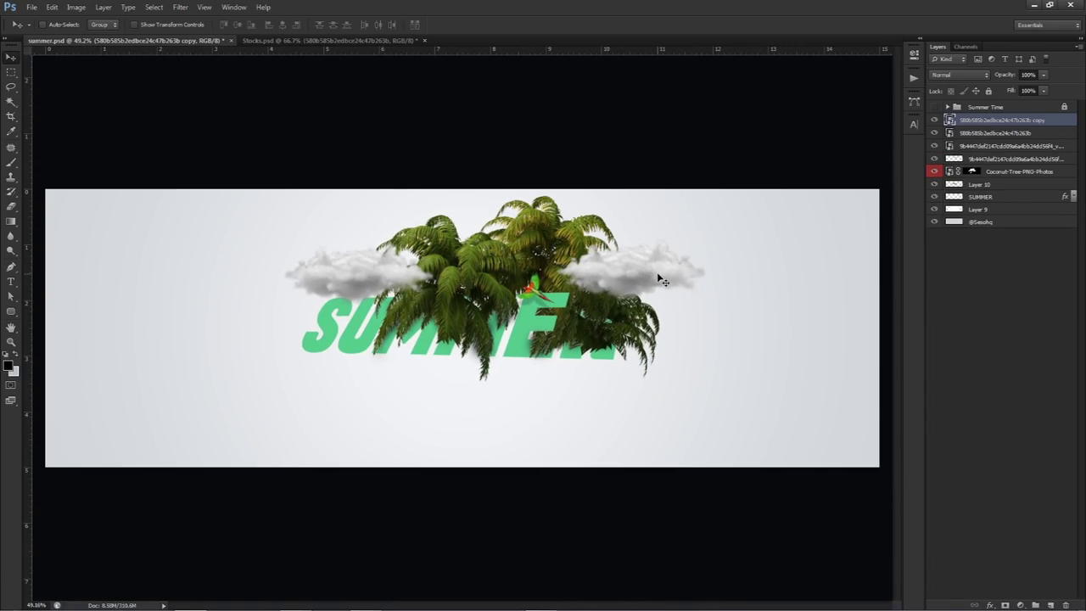
left_click_drag(984, 121, 973, 175)
mouse_move(679, 274)
left_mouse_down()
mouse_move(657, 280)
mouse_move(670, 276)
left_mouse_up()
key("ctrl+t")
left_click_drag(689, 197, 645, 265)
key("Return")
Step: Position another cloud copy under the middle letters, layered behind SUMMER, and color-label the SUMMER layer yellow
left_click_drag(984, 173, 951, 208)
right_click(934, 197)
left_click(963, 272)
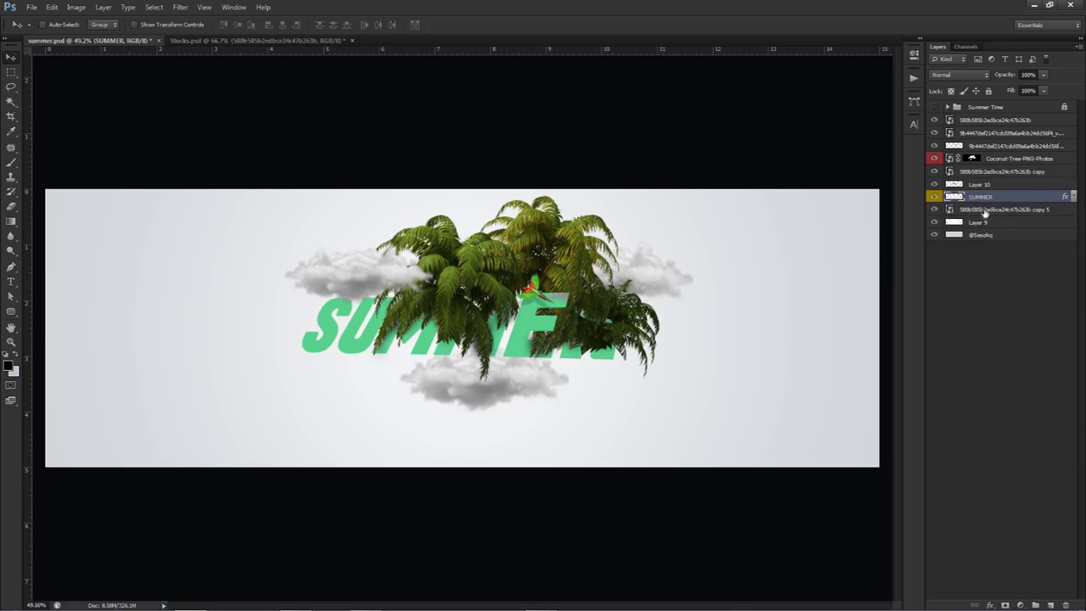
scroll(536, 346, "up", 2, "alt")
left_click_drag(536, 345, 543, 339)
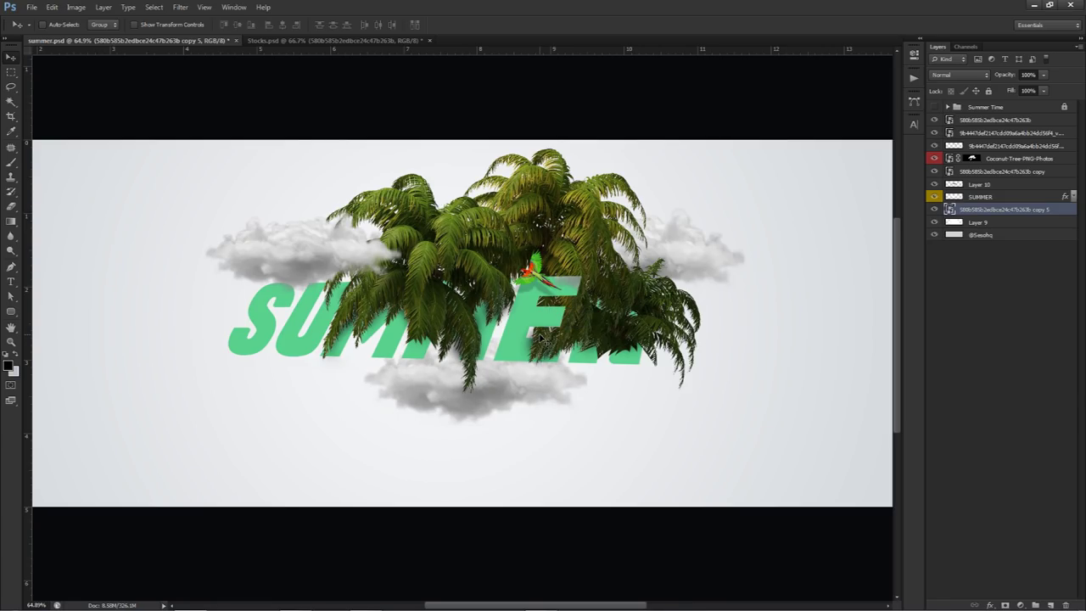
Step: Toggle the upper bird and cloud layers off and on to identify which one casts haze over the letter E
scroll(556, 269, "up", 3, "alt")
key("alt")
left_click(935, 133)
left_click(936, 133)
left_click(935, 120)
left_click(935, 121)
left_click(934, 171)
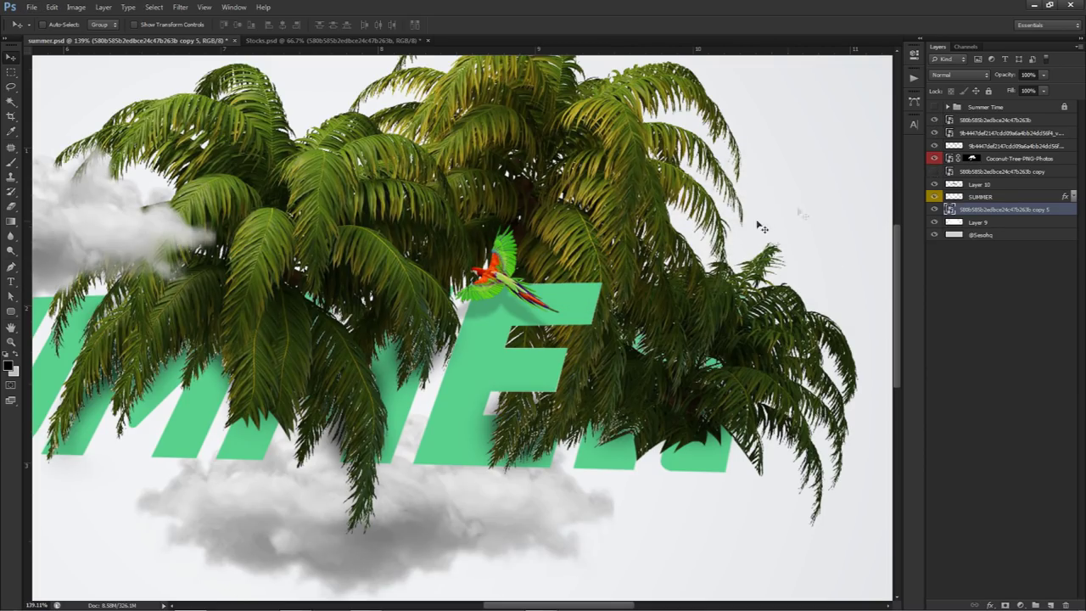
left_click(934, 171)
left_click(993, 172)
key("e")
left_click(555, 338)
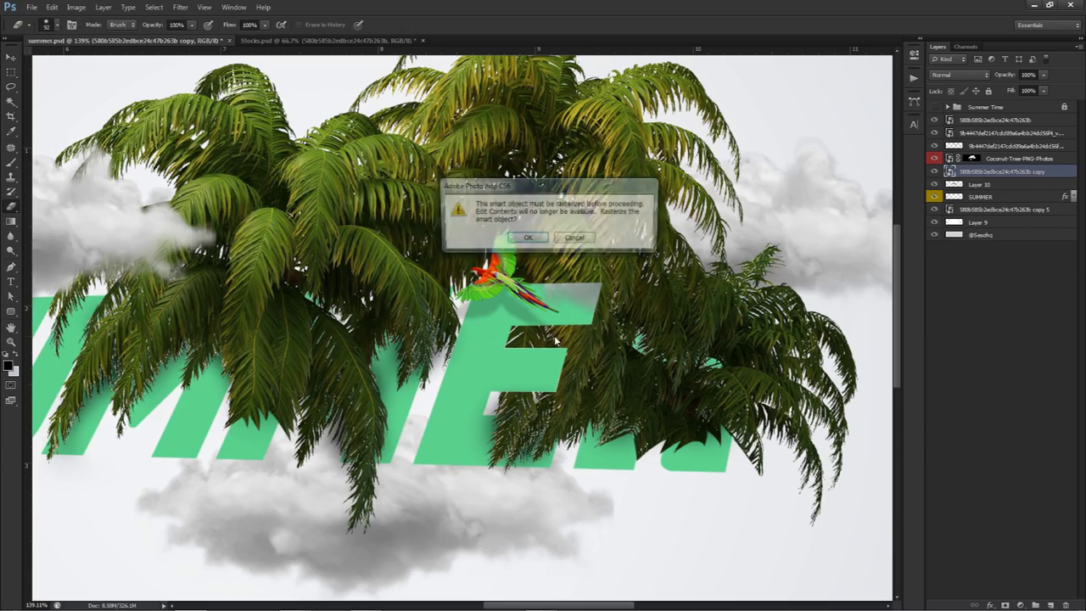
key("Return")
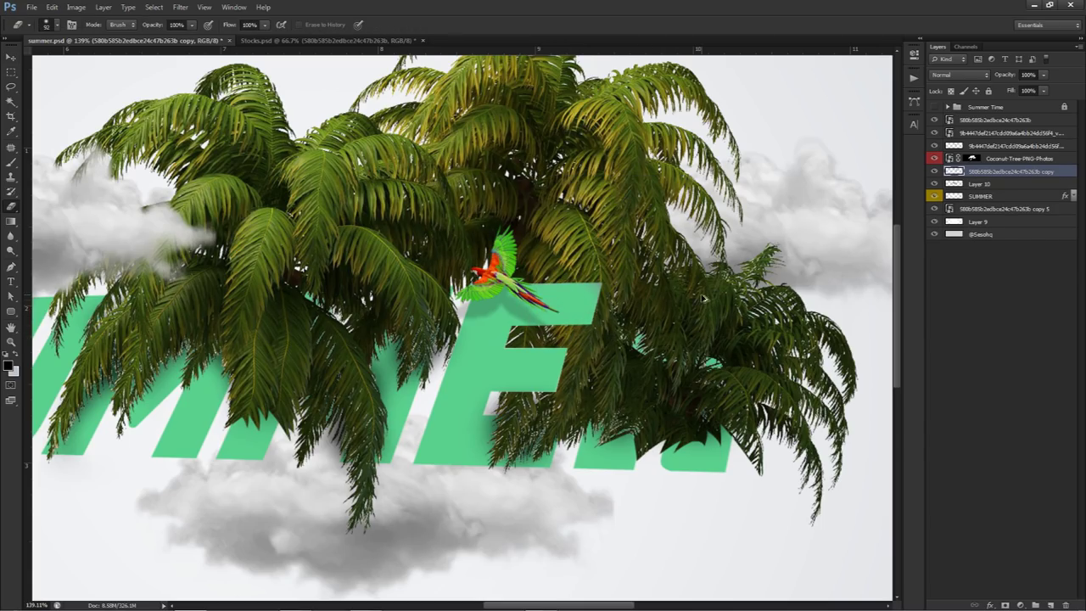
left_click(1001, 209)
Step: Add a layer mask to the cloud copy beneath Coconut-Tree and paint black to remove its haze from the E
left_click(1008, 169)
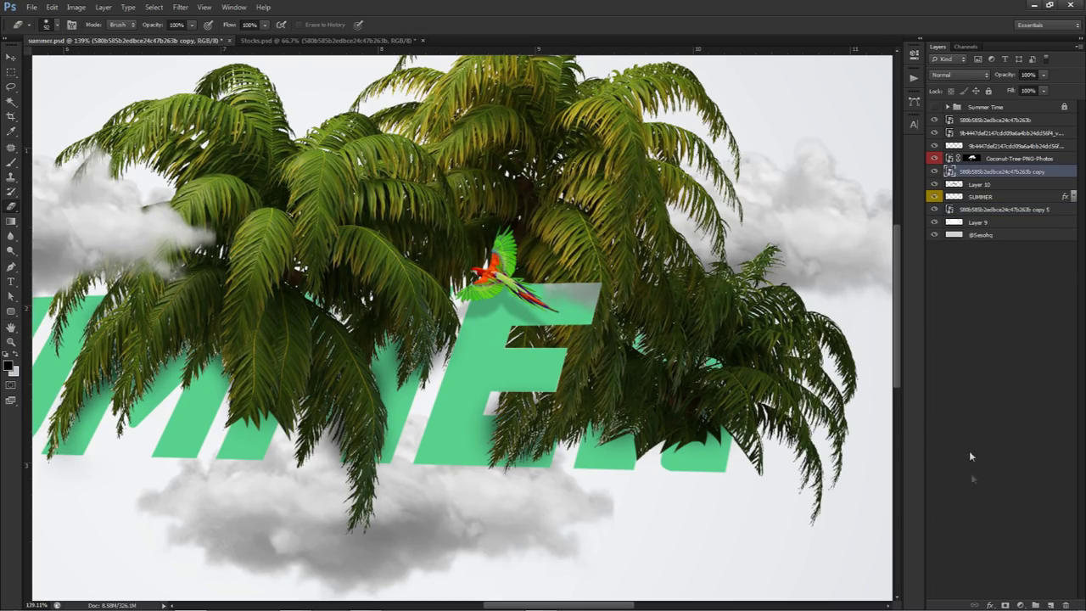
left_click(1005, 604)
left_click(953, 173)
key("b")
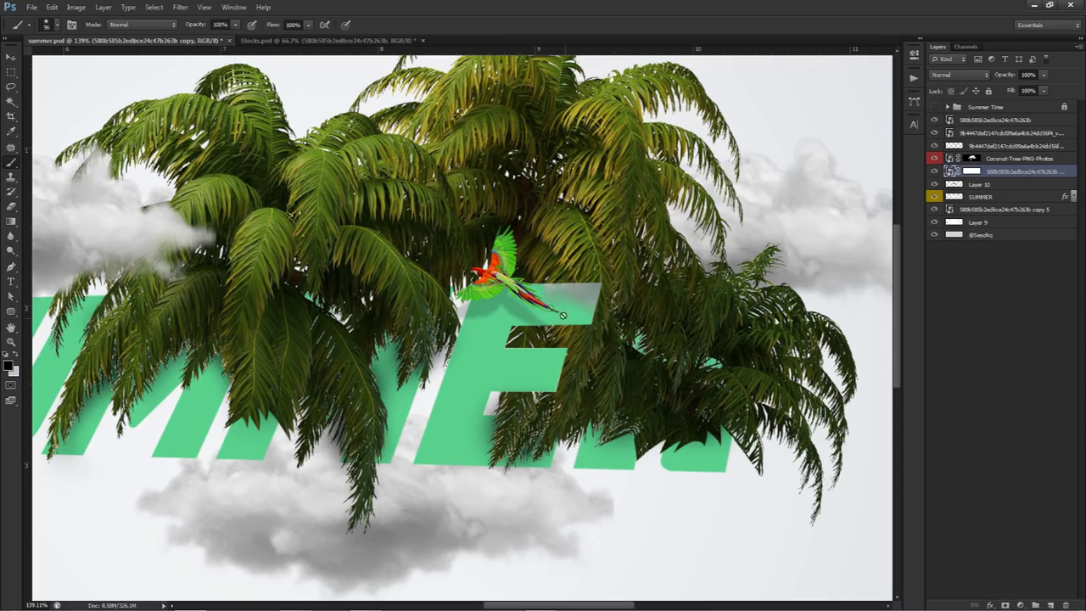
left_click(968, 172)
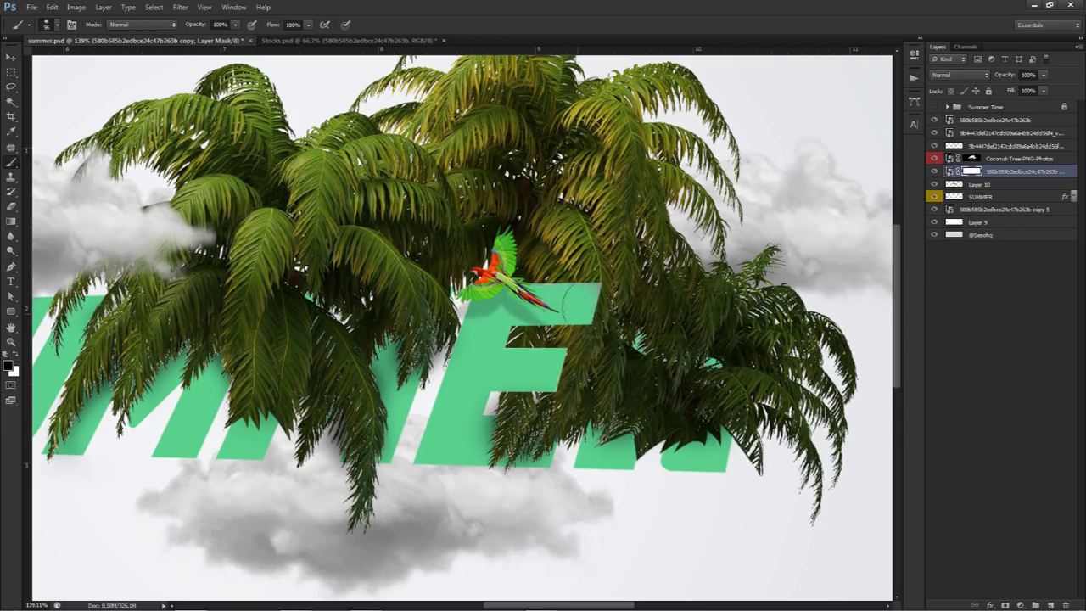
Step: Select all artwork layers from the uppermost cloud to the cloud behind SUMMER and center the composition on the canvas using guides
key("ctrl+0")
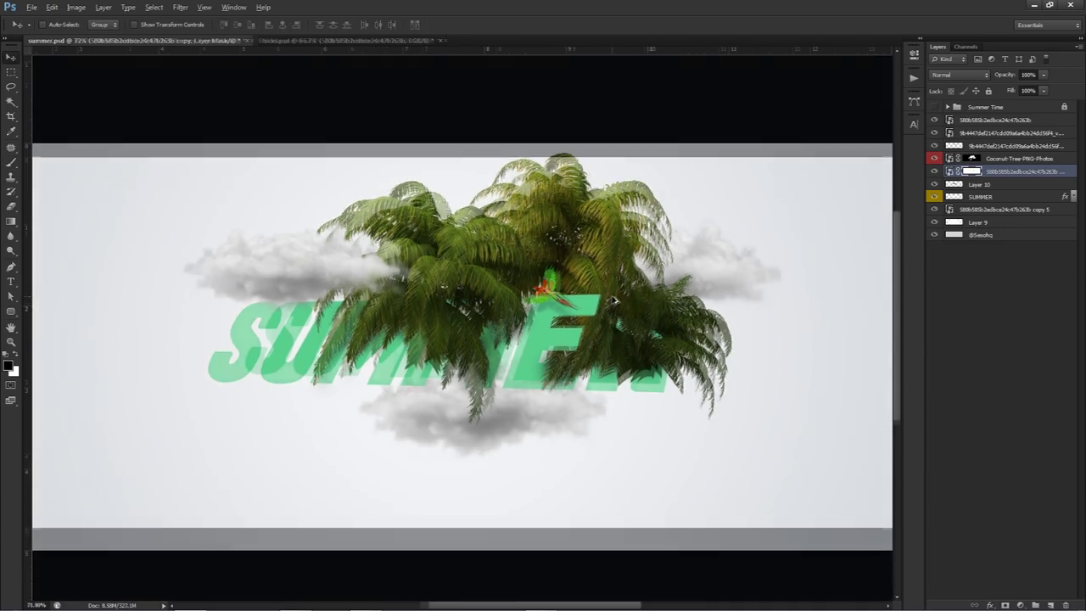
key("ctrl+minus")
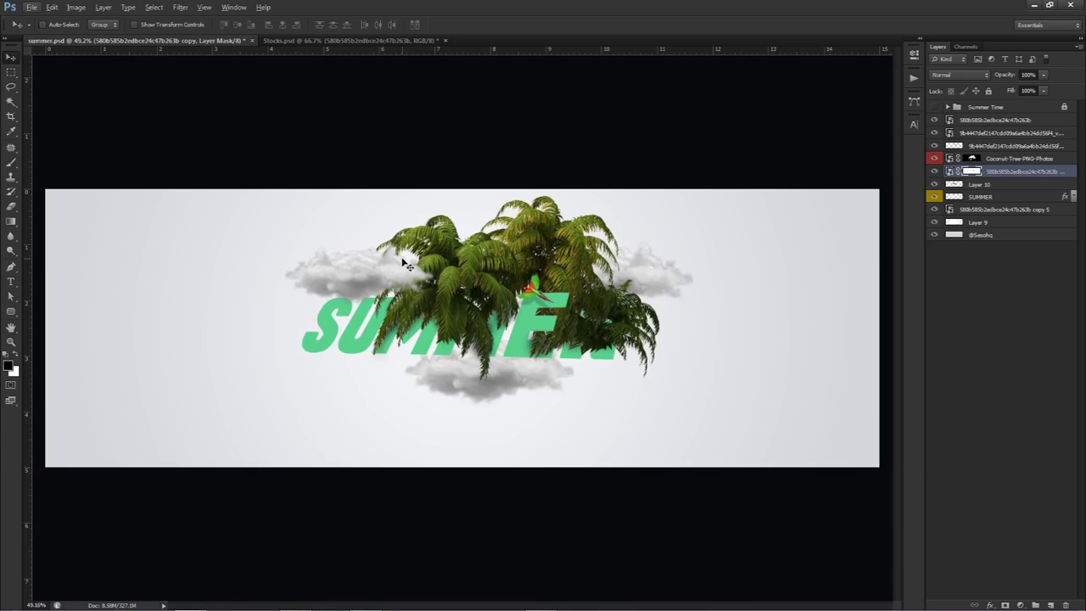
left_click(1002, 123)
left_click(973, 209, "shift")
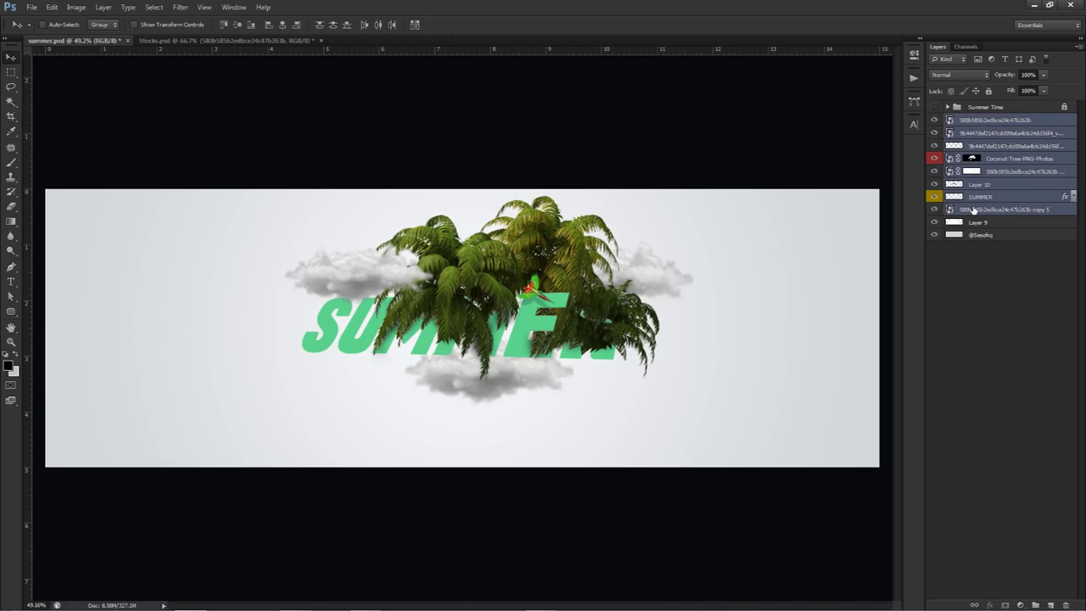
key("ctrl+t")
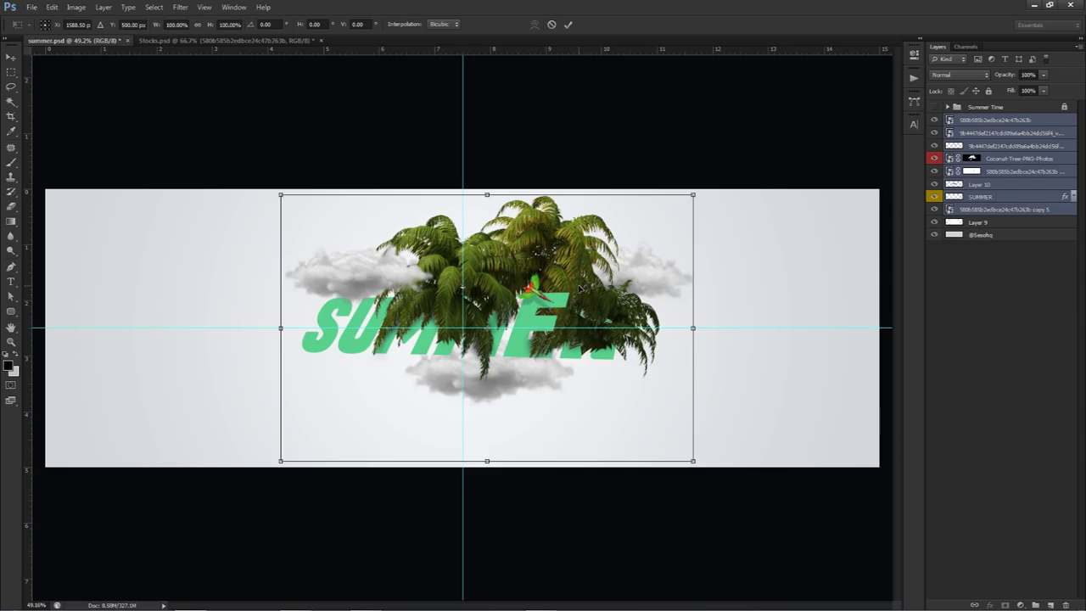
key("Return")
left_click_drag(574, 301, 560, 317)
key("ctrl+semicolon")
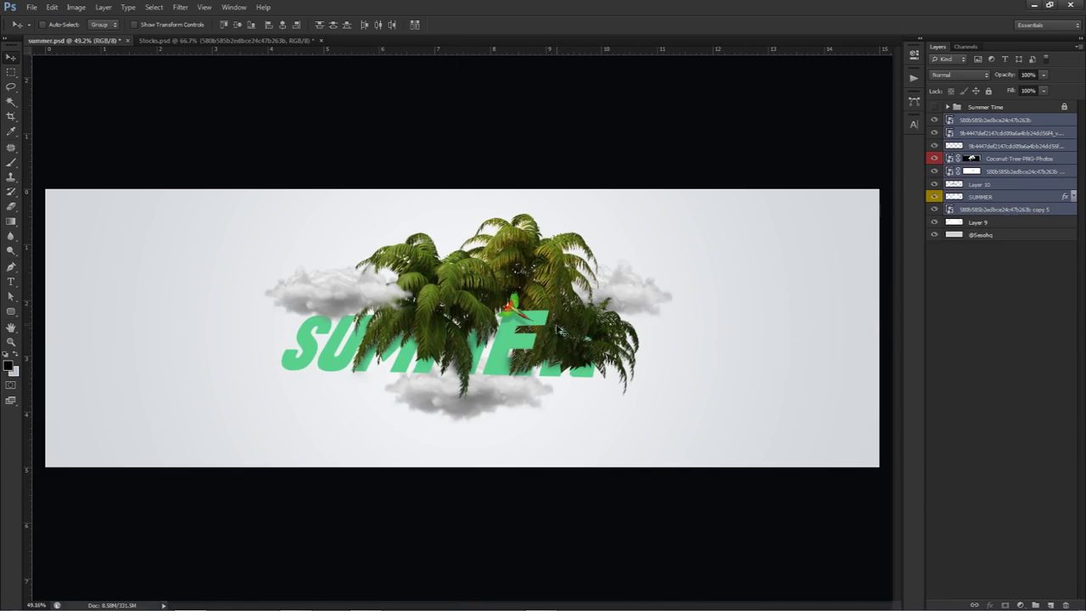
Step: Lower the Coconut-Tree layer's opacity to 44% and turn a Pen path around the R's upper hole into a selection
scroll(569, 326, "up", 5)
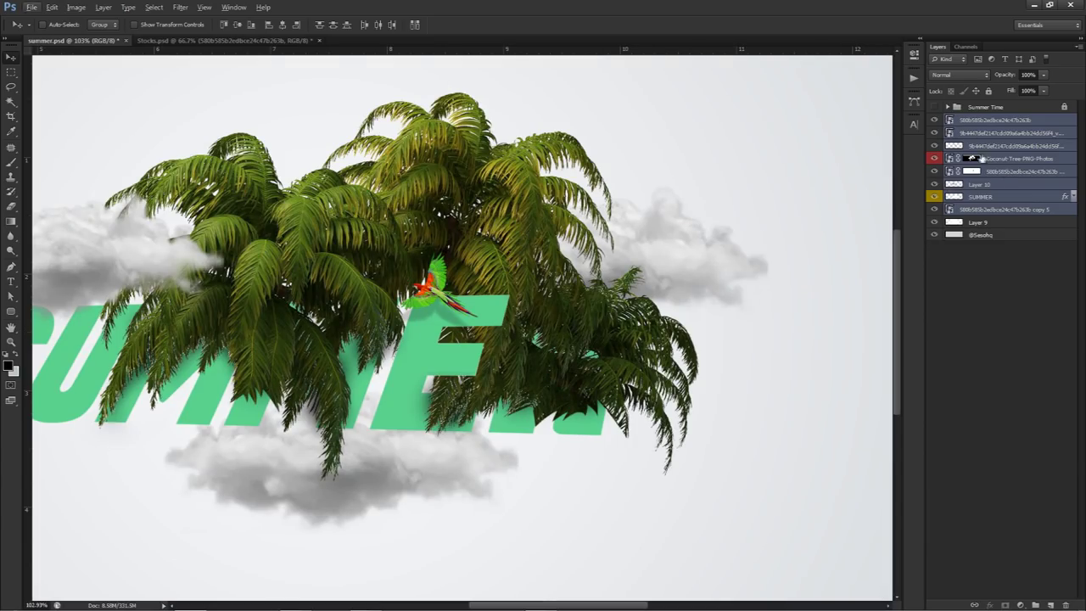
left_click(974, 159)
left_click_drag(1044, 75, 1011, 93)
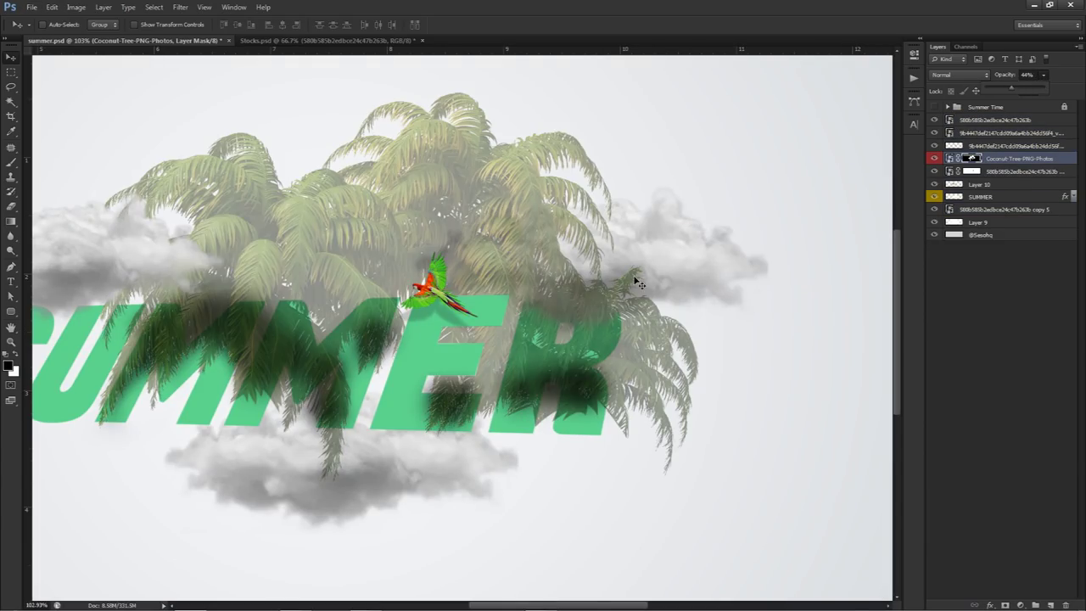
key("p")
scroll(569, 338, "up", 5)
left_click(564, 334)
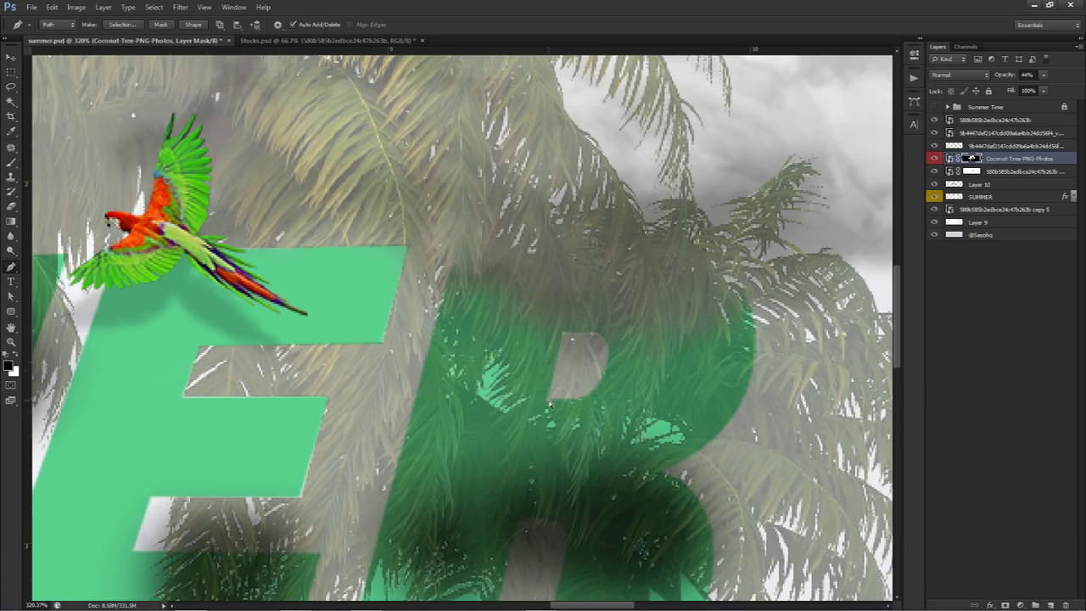
right_click(651, 362)
left_click(694, 414)
left_click(599, 177)
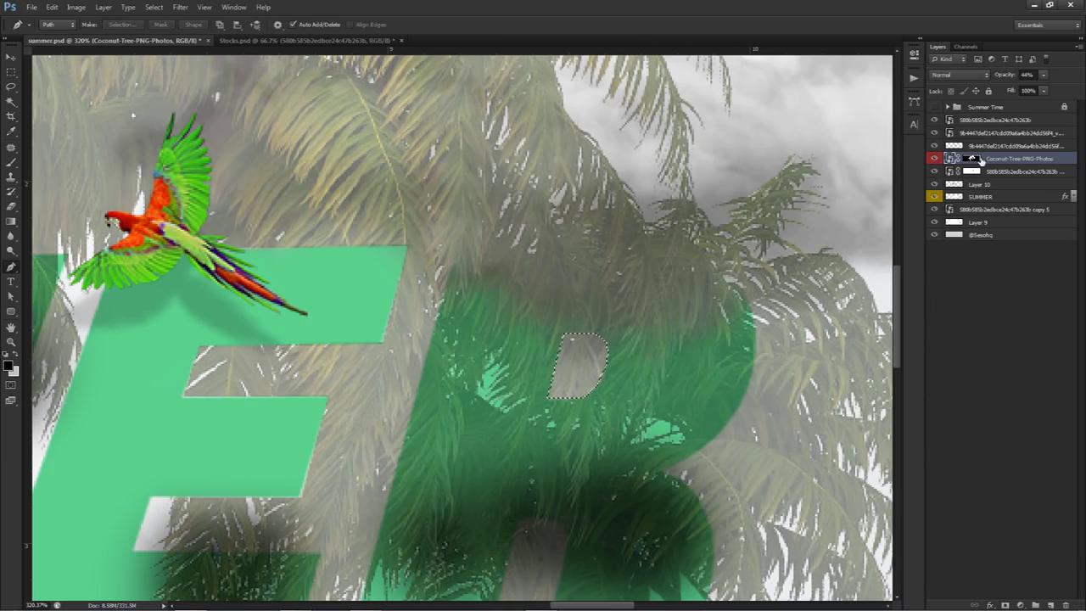
Step: Fill the selected R hole with black on the Coconut-Tree mask, deselect, and restore the layer's opacity to 100%
key("alt")
left_click(980, 160)
key("alt+BackSpace")
key("ctrl+d")
key("v")
left_click(1043, 74)
left_click_drag(1043, 90, 1078, 90)
left_click(623, 219)
scroll(622, 235, "down", 3)
scroll(653, 287, "down", 5)
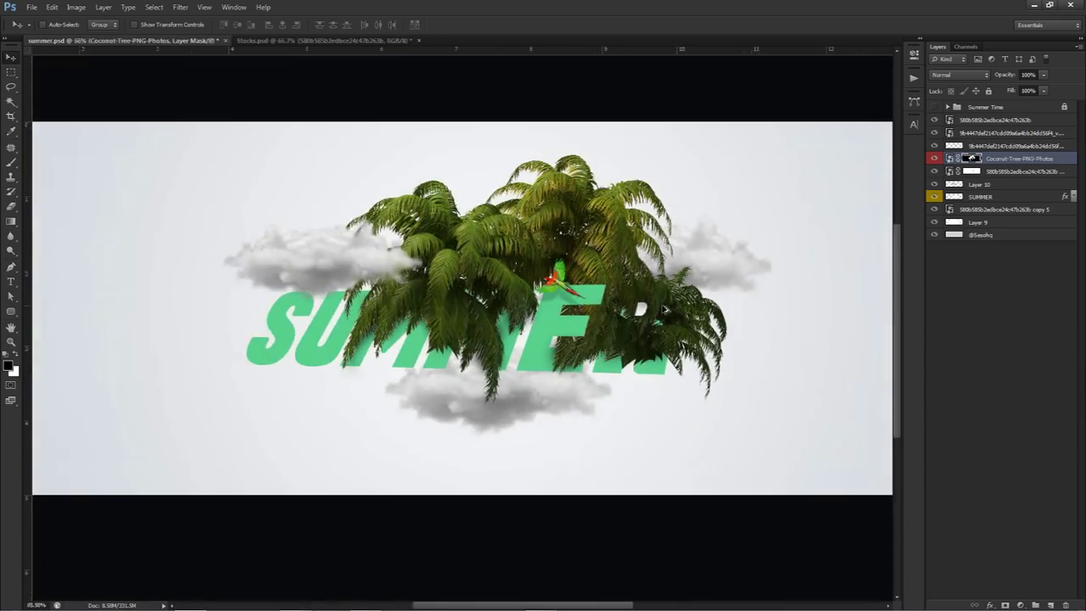
scroll(661, 310, "down", 1)
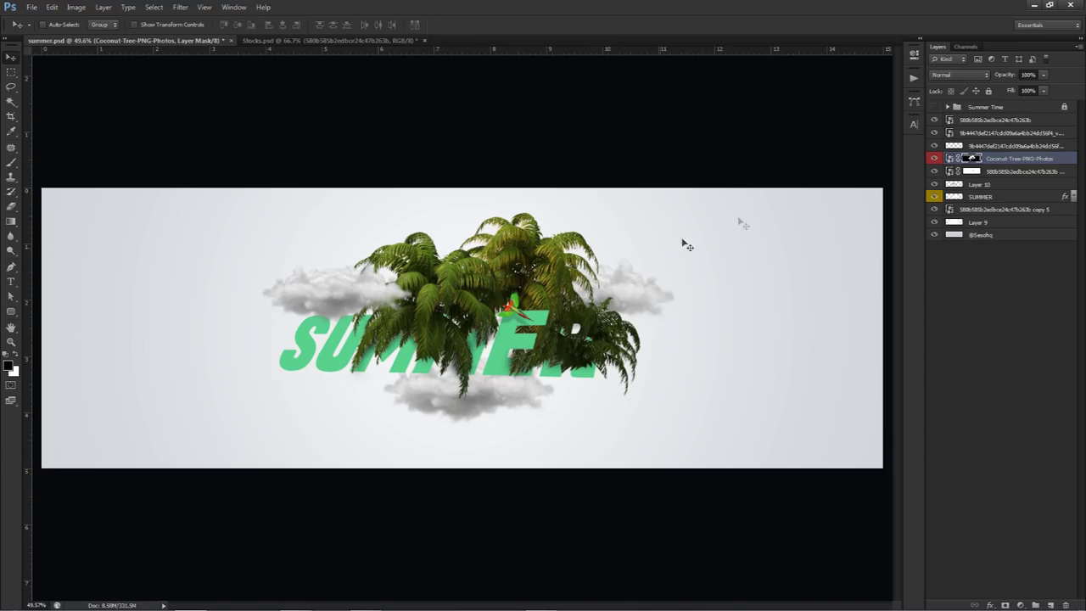
Step: Create a layer above the uppermost cloud and paint soft olive spots over the palms with a 588 px brush
left_click(991, 120)
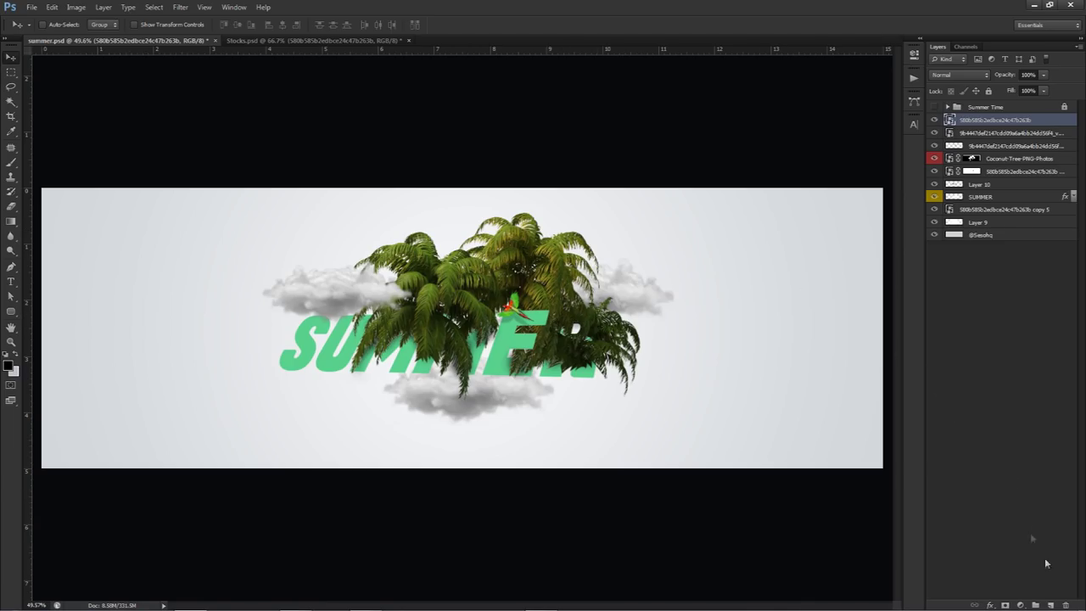
left_click(1050, 605)
key("b")
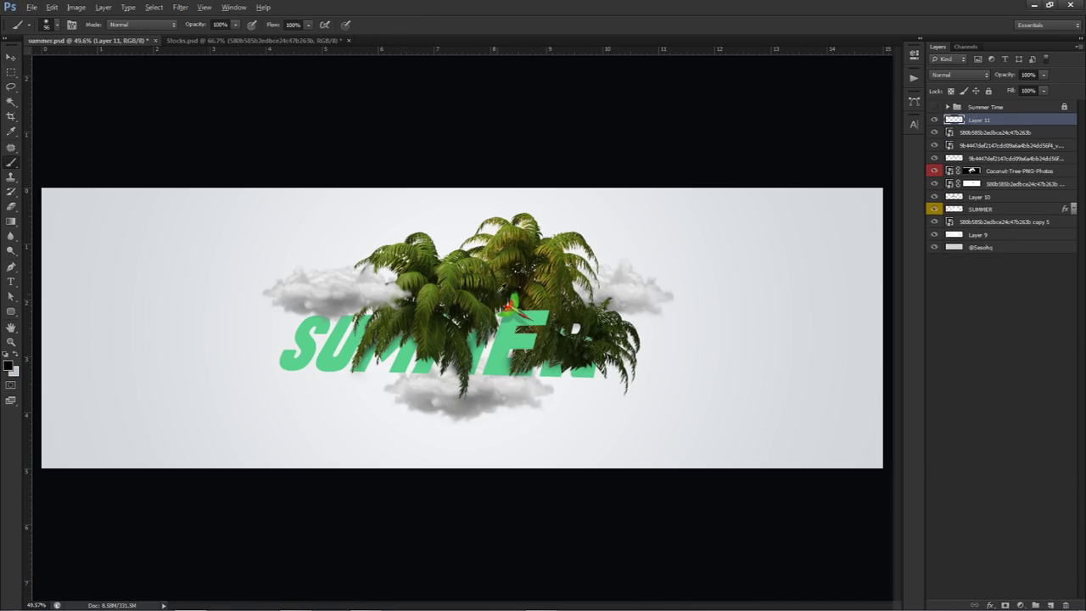
mouse_move(489, 277)
left_mouse_down()
mouse_move(462, 251)
mouse_move(480, 259)
mouse_move(512, 247)
mouse_move(506, 267)
left_mouse_up()
right_click(11, 162)
left_click(58, 160)
mouse_move(526, 248)
left_mouse_down()
mouse_move(519, 235)
mouse_move(485, 270)
mouse_move(449, 266)
mouse_move(478, 269)
mouse_move(466, 259)
mouse_move(528, 286)
mouse_move(538, 271)
mouse_move(478, 265)
left_mouse_up()
left_click_drag(437, 297, 508, 307)
left_click(430, 272)
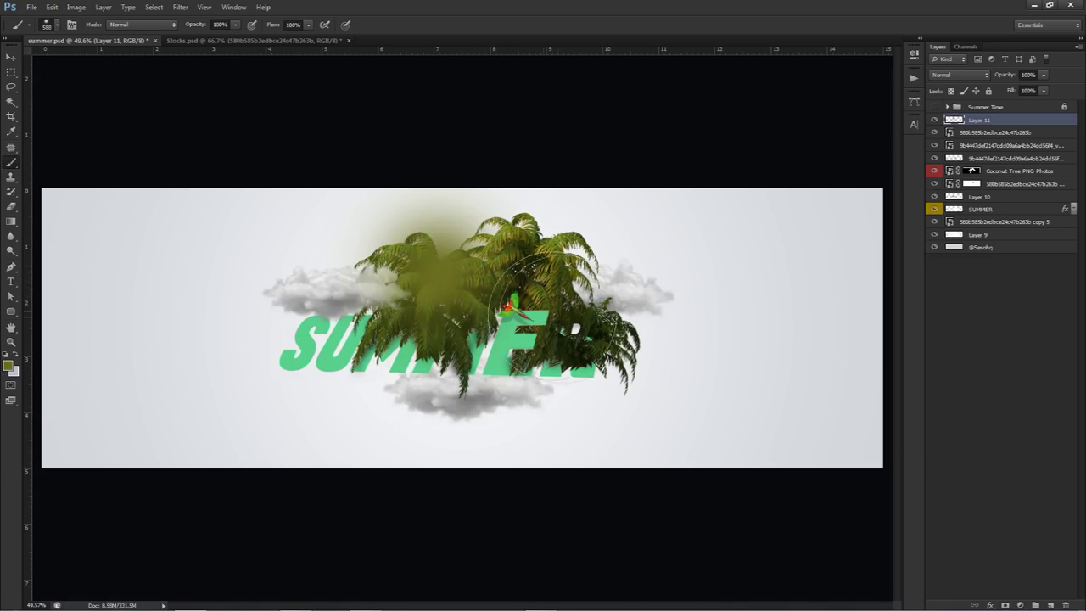
left_click(568, 323)
left_click(458, 287)
left_click(553, 305)
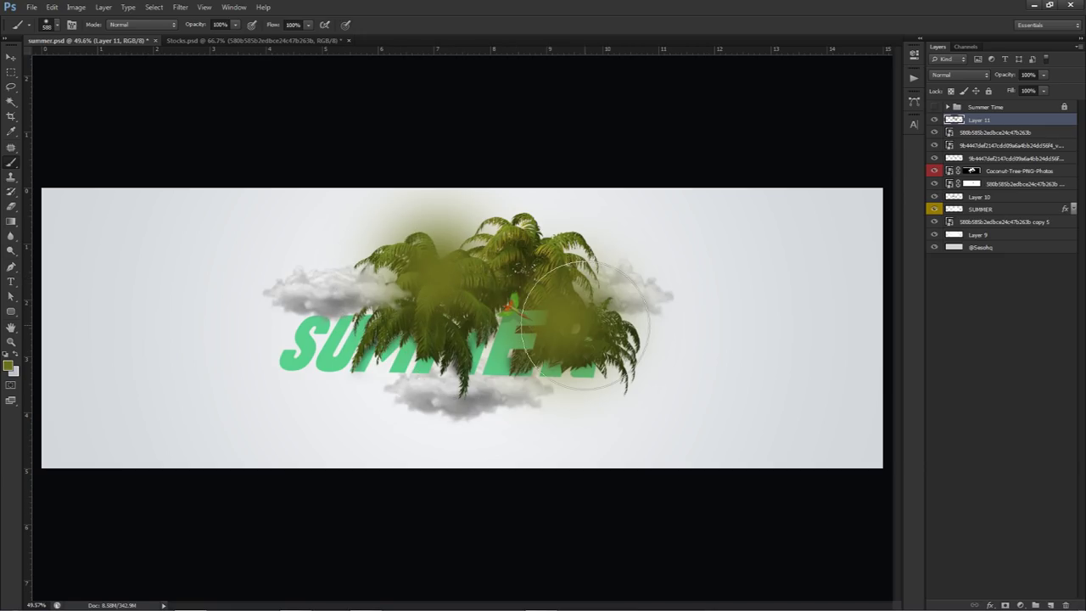
Step: Set the olive paint layer to Linear Dodge (Add) at 55% opacity
key("v")
left_click(959, 74)
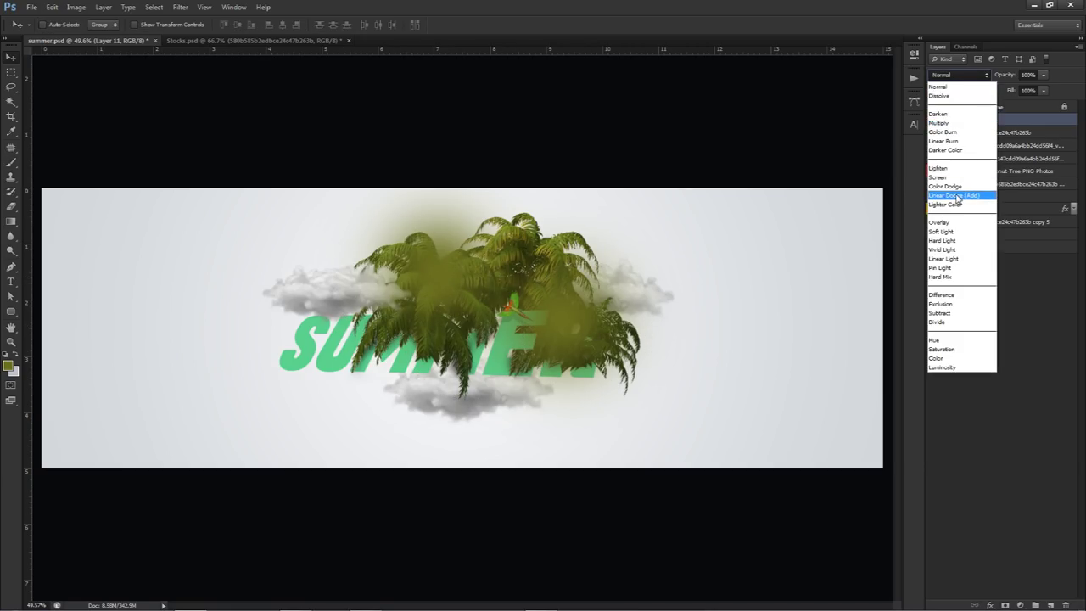
left_click(957, 196)
left_click(1043, 75)
left_click(1021, 89)
left_click_drag(1020, 90, 1018, 90)
left_click(696, 305)
scroll(693, 305, "down", 2)
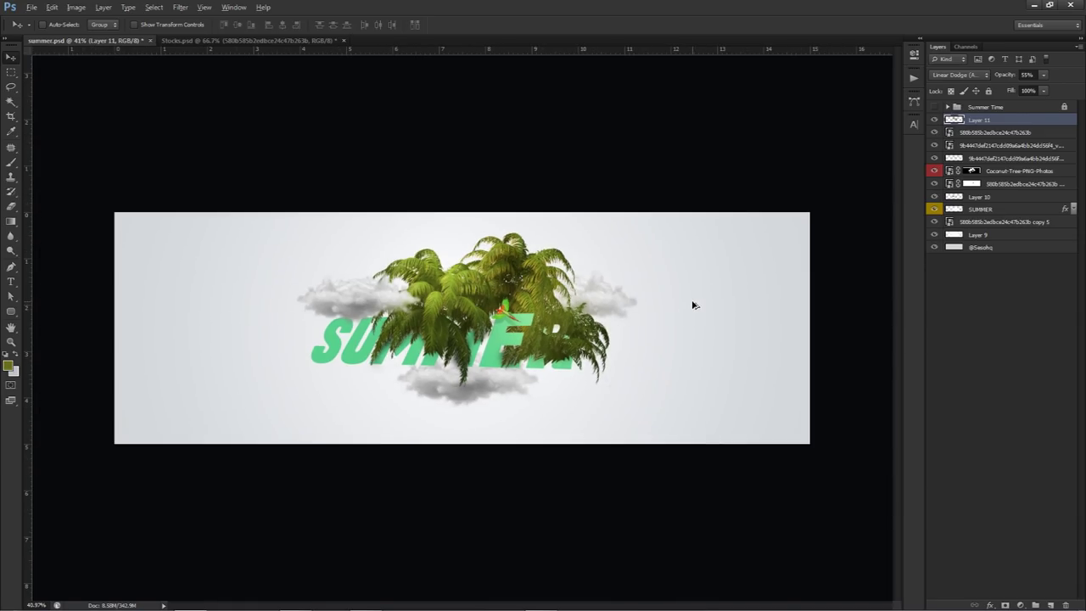
Step: On a new layer, paint a soft white glow over the upper middle of the artwork with a 2014 px brush
left_click(1050, 605)
key("i")
left_click(7, 365)
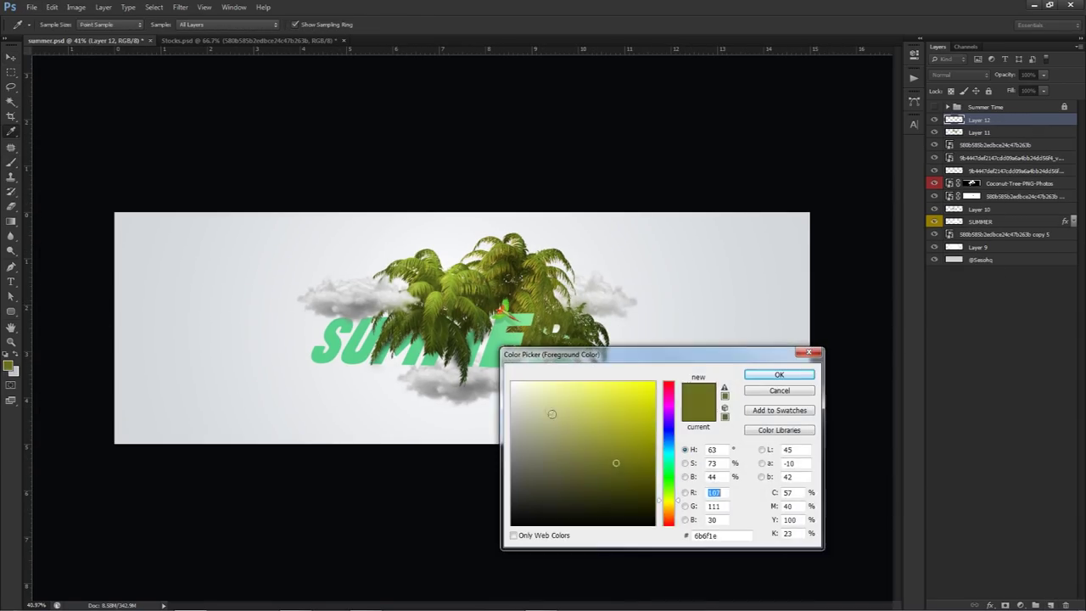
left_click(778, 374)
key("b")
right_click(451, 308, "alt")
mouse_move(608, 318)
left_mouse_down("alt")
mouse_move(674, 297)
mouse_move(612, 289)
left_mouse_up("alt")
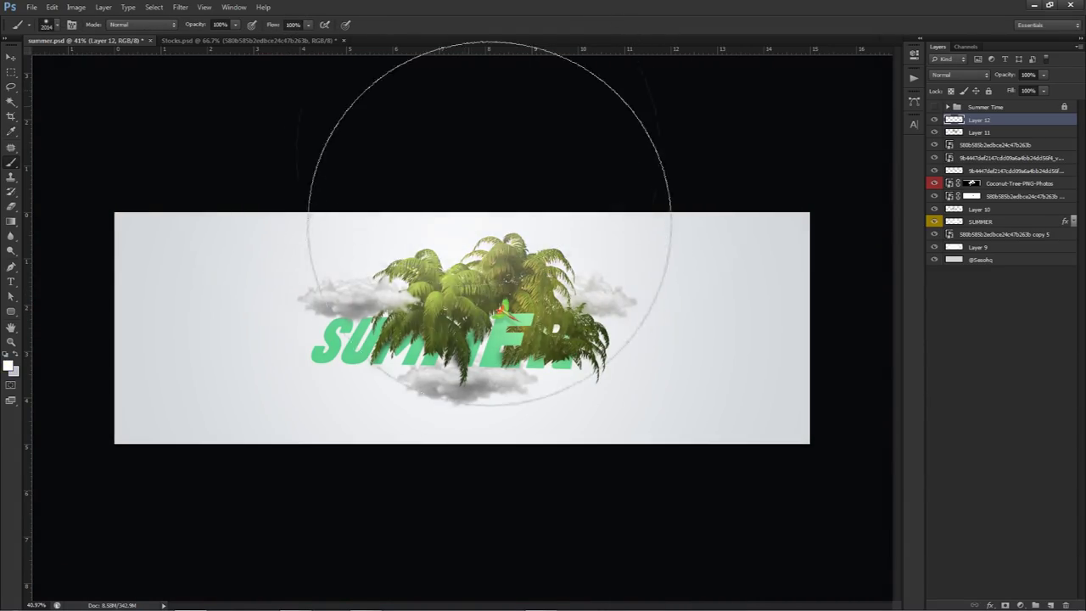
scroll(477, 270, "up", 5, "alt")
scroll(477, 270, "down", 3, "alt")
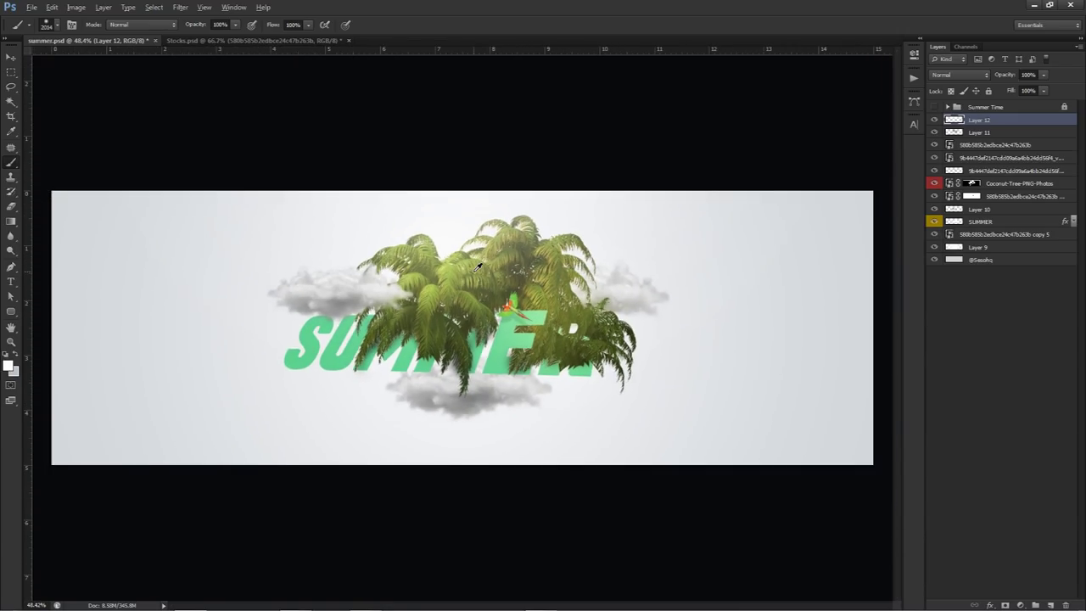
scroll(477, 267, "down", 1)
Step: Compare the artwork without Layer 11, then add a Brightness/Contrast adjustment with brightness 4 and contrast 64
key("v")
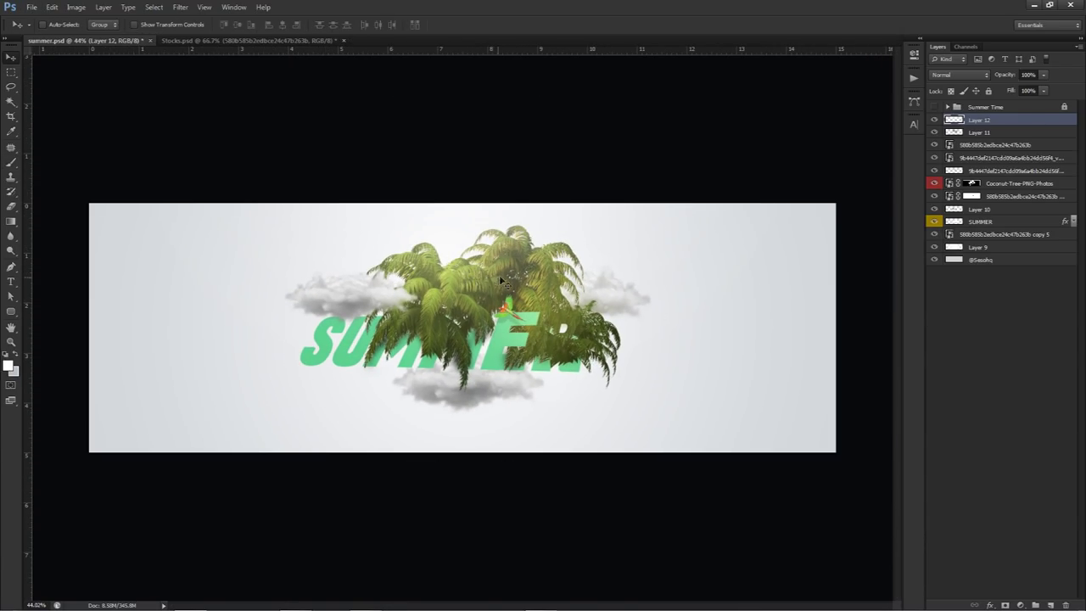
left_click(934, 133)
left_click(933, 132)
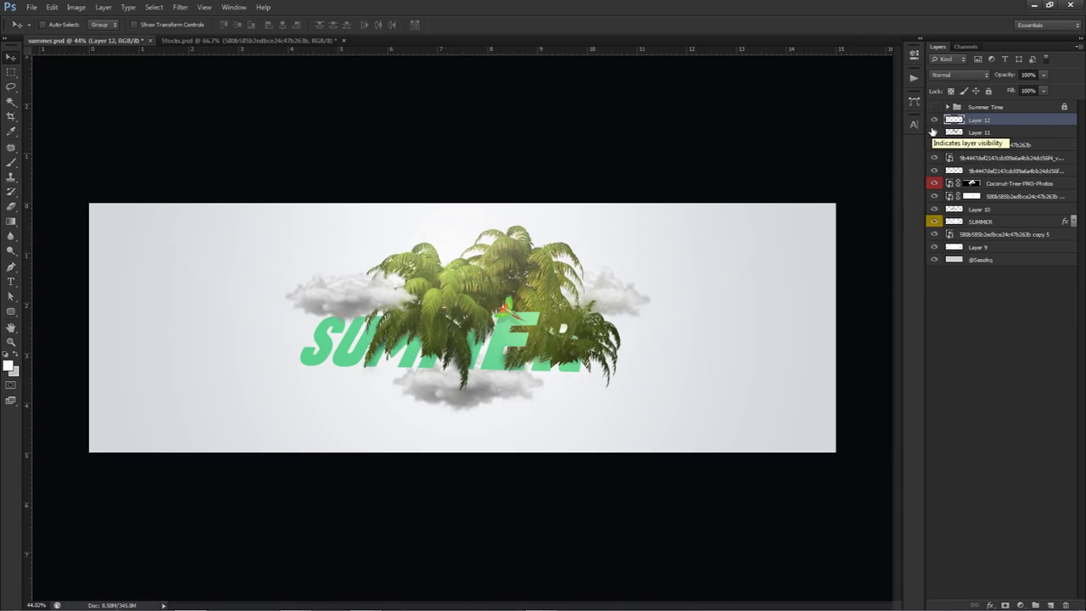
left_click(1021, 605)
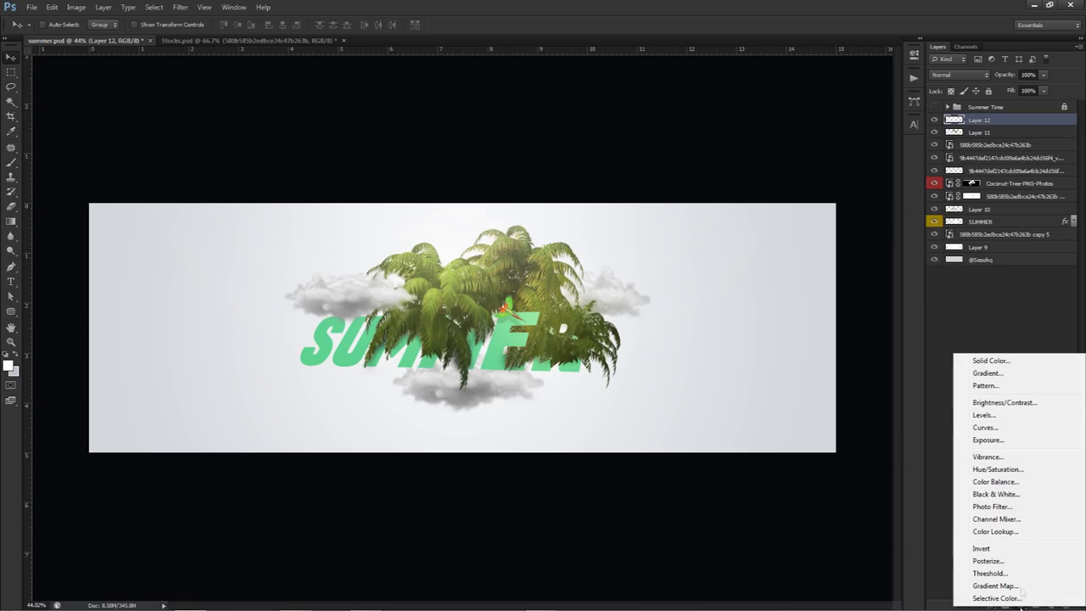
left_click(1003, 403)
left_click_drag(840, 135, 838, 112)
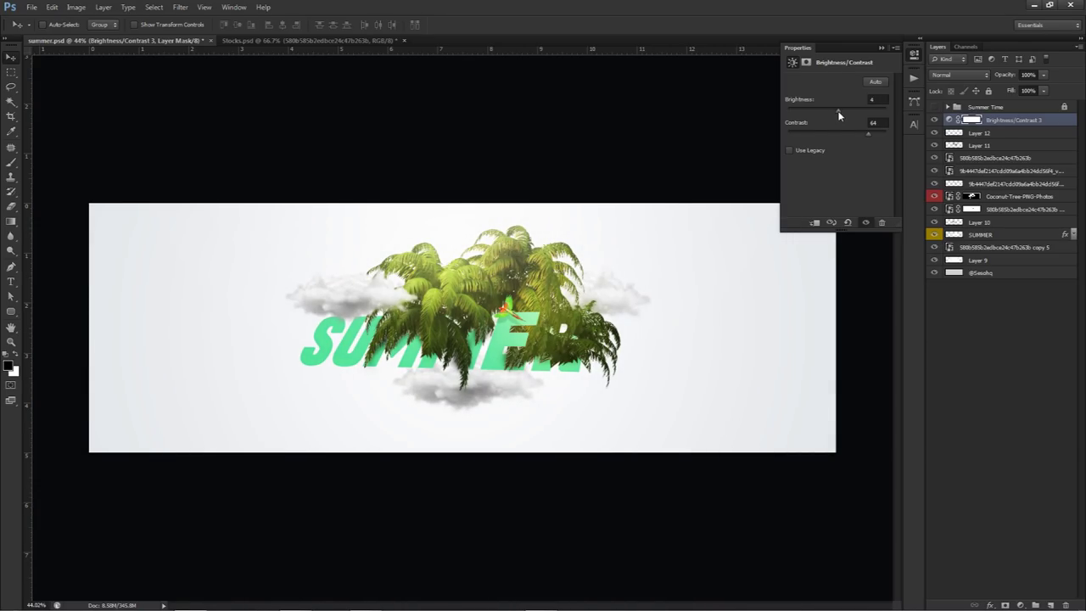
Step: Add a Vibrance adjustment layer with vibrance +34 and saturation +3
left_click(1026, 603)
left_click(988, 455)
mouse_move(840, 116)
left_mouse_down()
mouse_move(869, 115)
mouse_move(839, 116)
left_mouse_up()
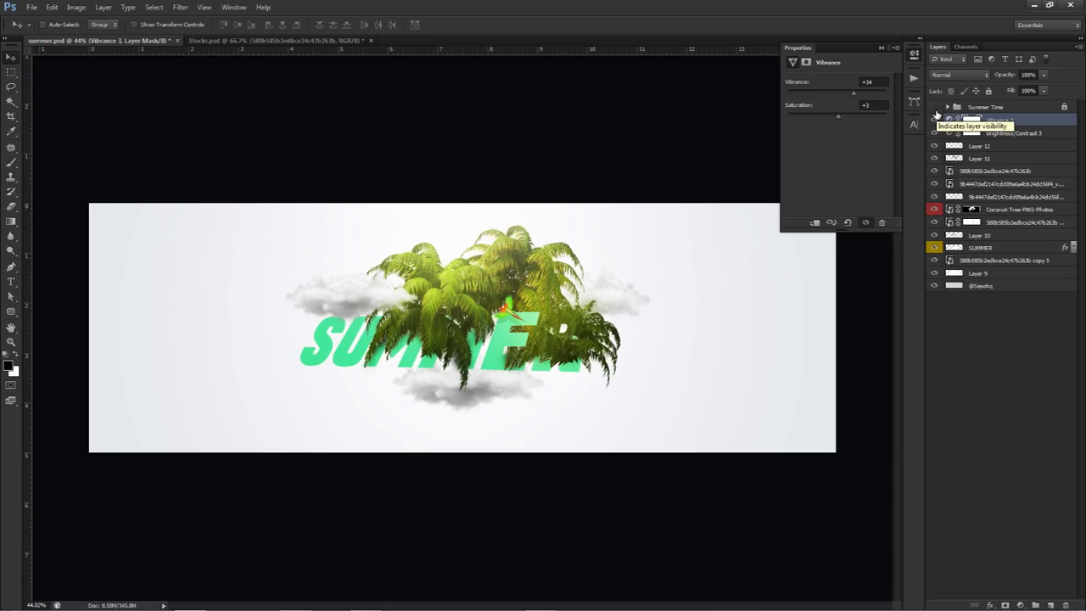
left_click(913, 55)
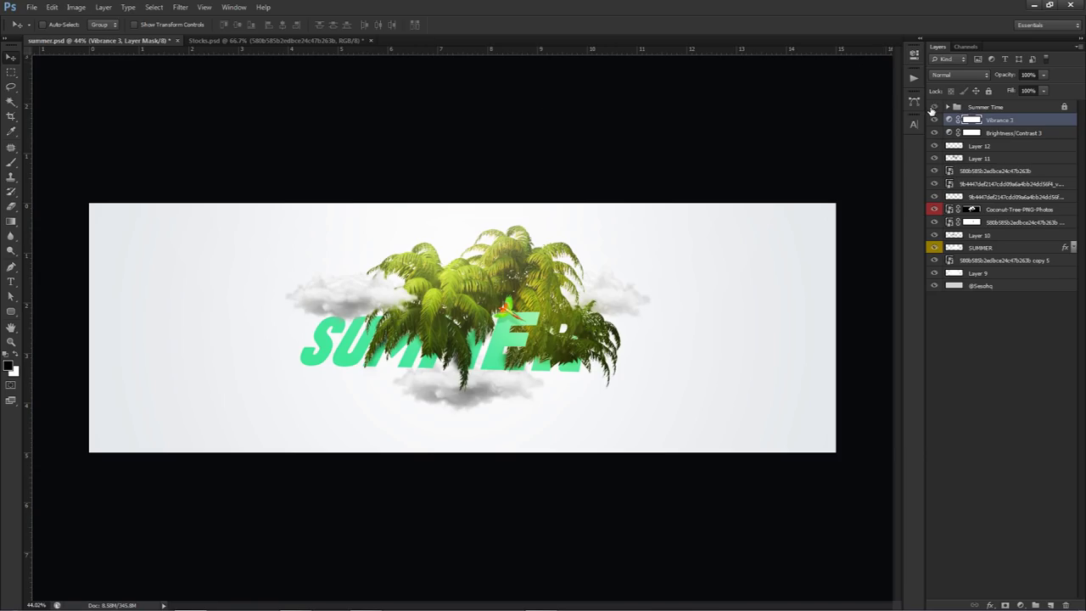
Step: Compare the artwork with the Summer Time reference group and check the cloud layer behind SUMMER by toggling its visibility
left_click(934, 107)
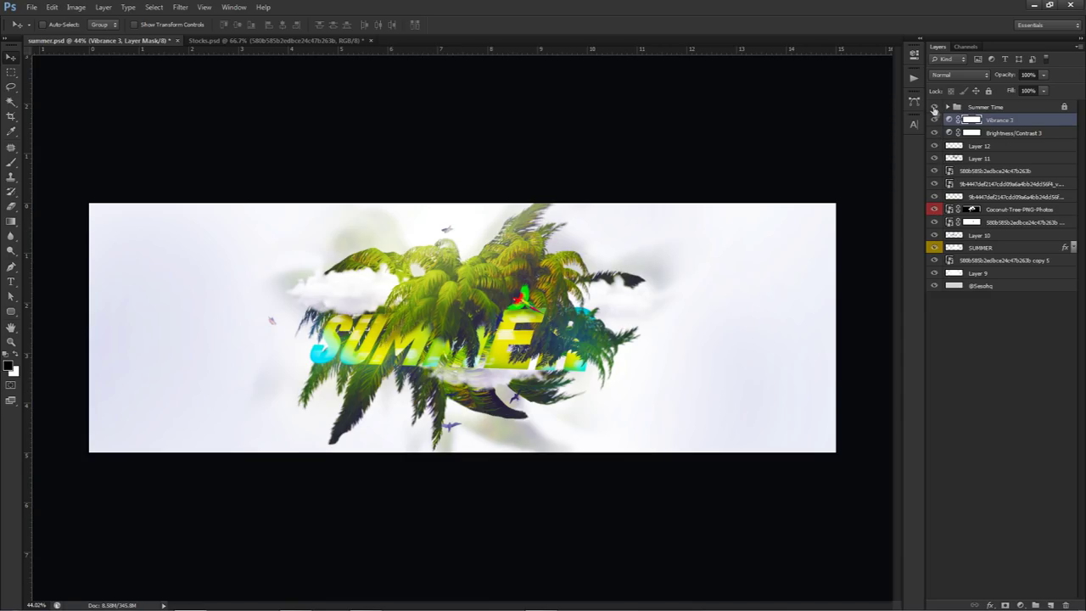
left_click(934, 108)
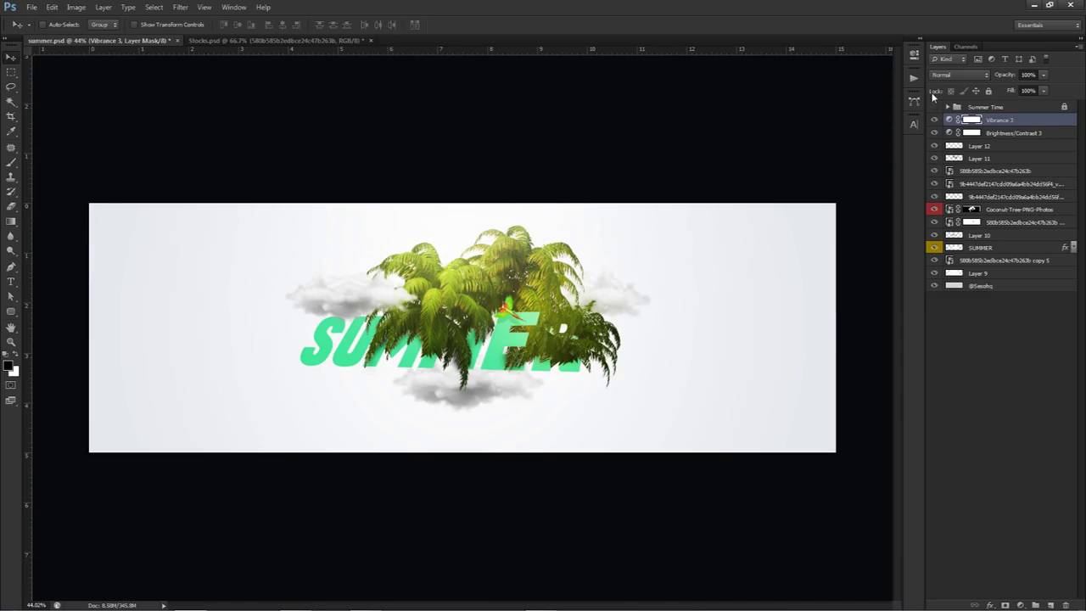
left_click(976, 259)
left_click(935, 259)
left_click(934, 260)
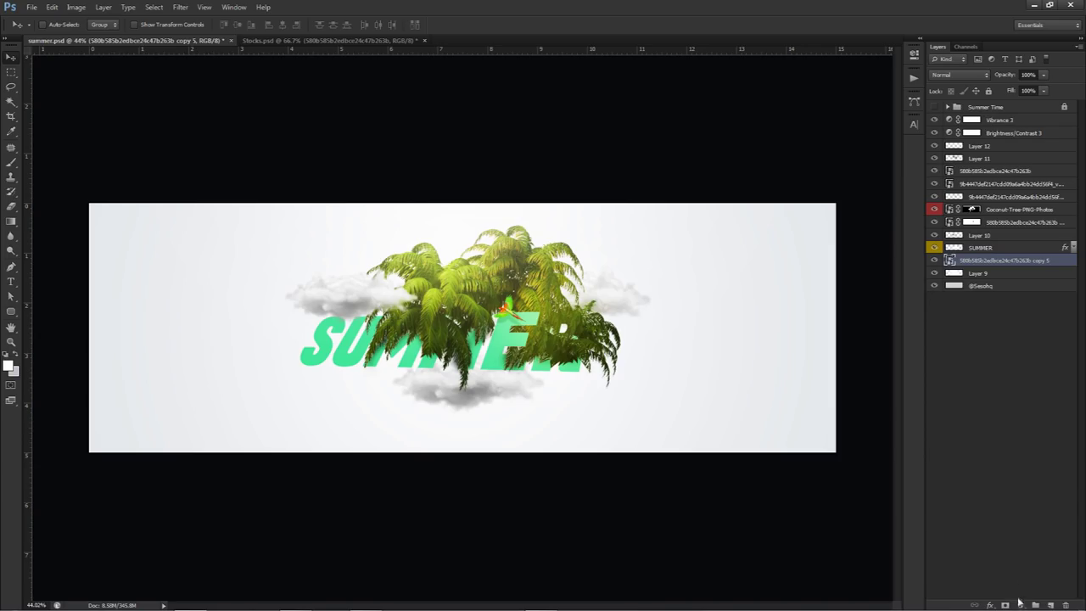
Step: Add a Brightness/Contrast adjustment clipped to the cloud layer behind SUMMER, with brightness 46 and contrast 63
left_click(1020, 604)
left_click(991, 397)
right_click(994, 261)
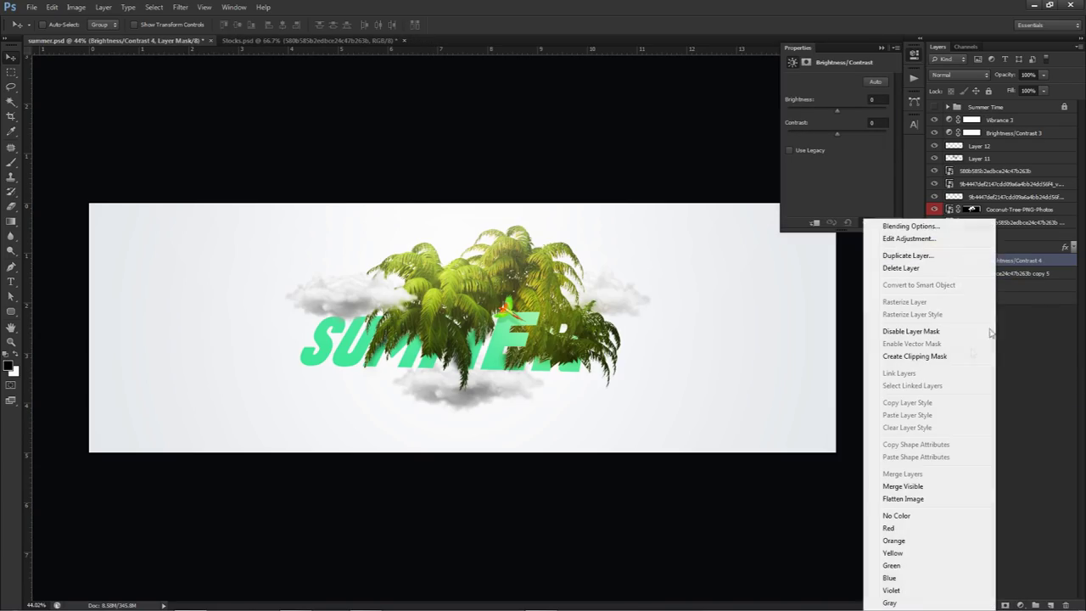
left_click(915, 356)
left_click_drag(865, 131, 903, 131)
mouse_move(838, 111)
left_mouse_down()
mouse_move(857, 112)
mouse_move(840, 112)
left_mouse_up()
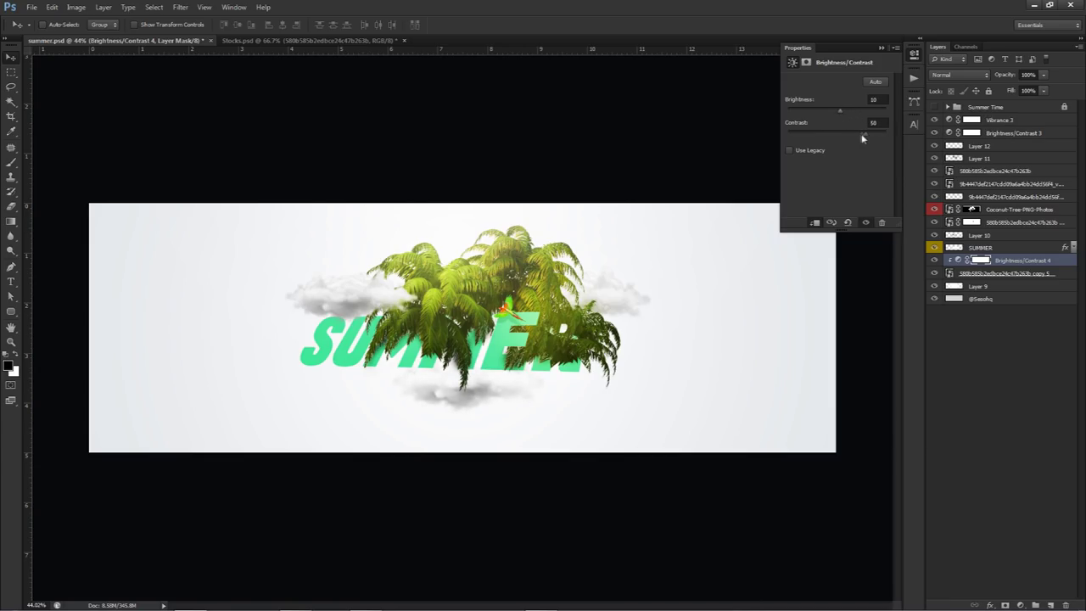
left_click(855, 110)
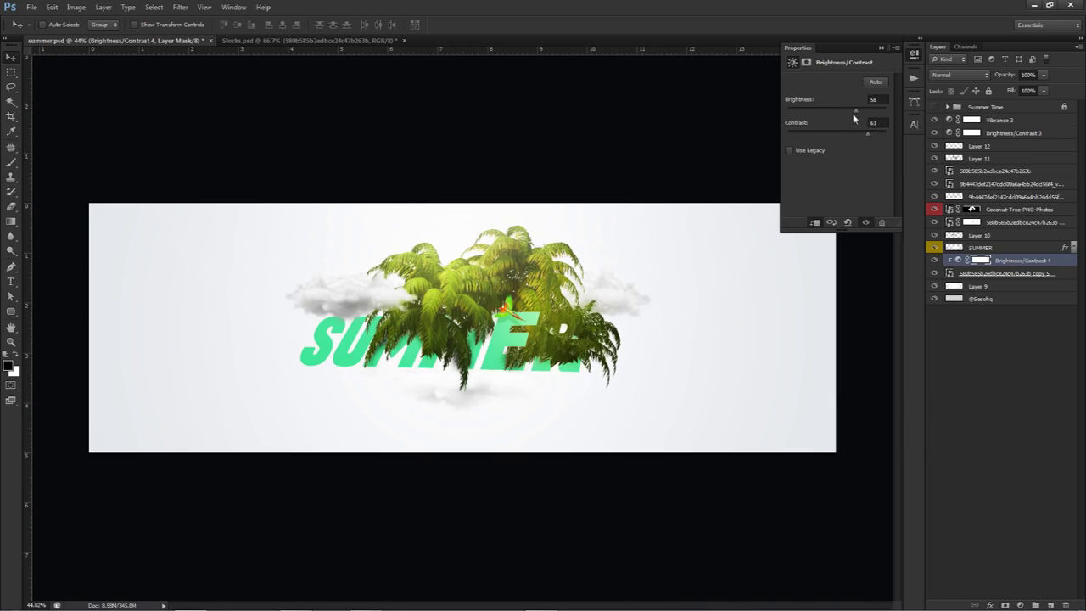
left_click_drag(852, 113, 852, 112)
Step: Copy the clipped Brightness/Contrast adjustment above the other two cloud layers and clip each copy to its cloud
left_click_drag(1003, 260, 984, 171)
right_click(989, 221)
left_click(910, 357)
right_click(984, 171)
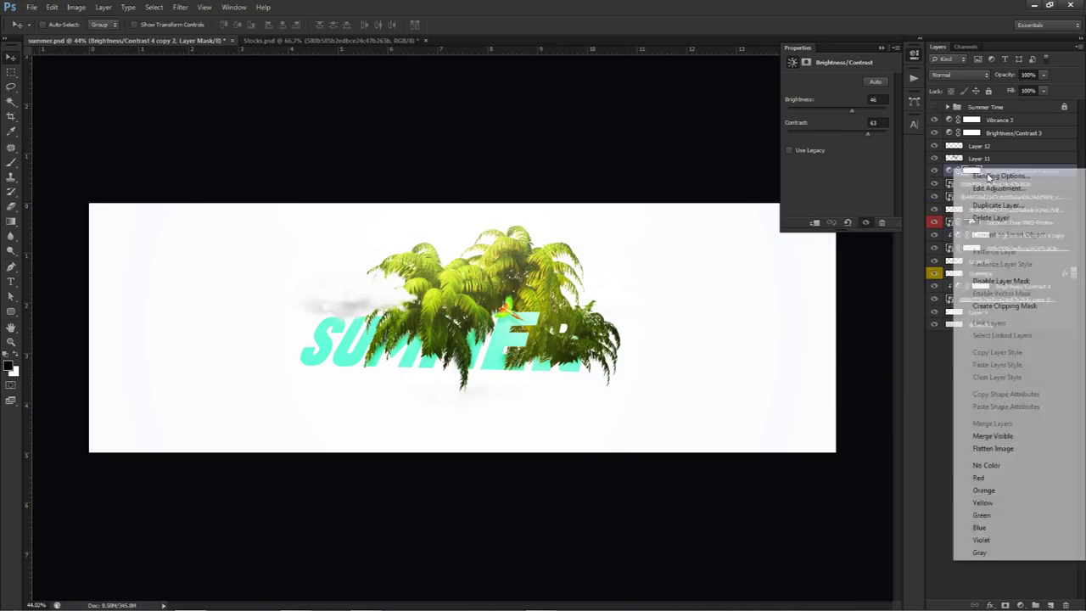
left_click(987, 306)
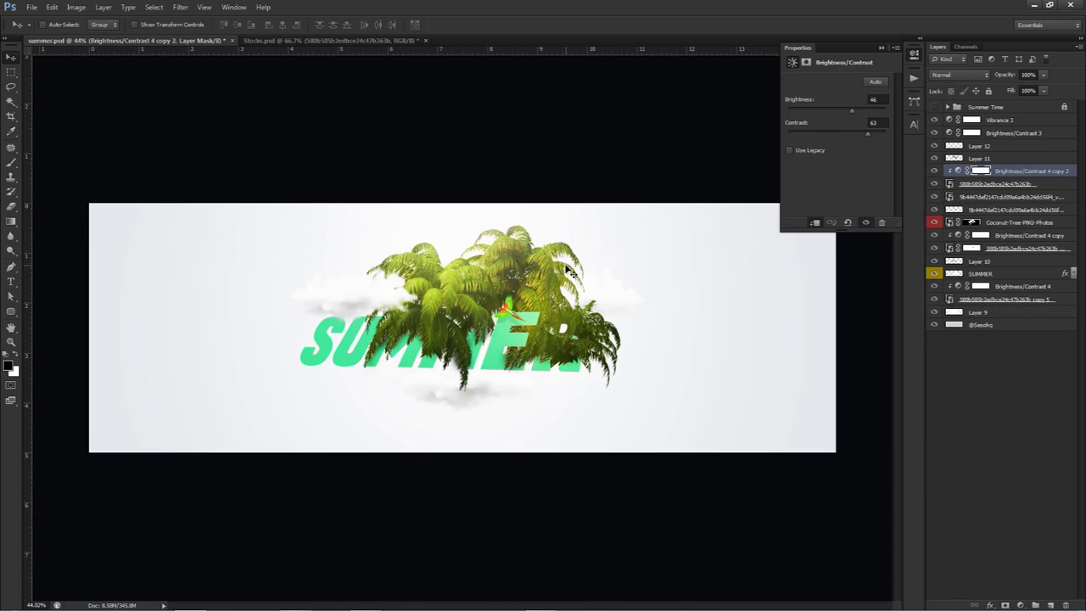
Step: Bring the Coconut-Tree-PNG-Photos layer from Stocks.psd into summer.psd, placing it above the uppermost cloud layer and its adjustment
left_click(374, 41)
left_click(934, 108)
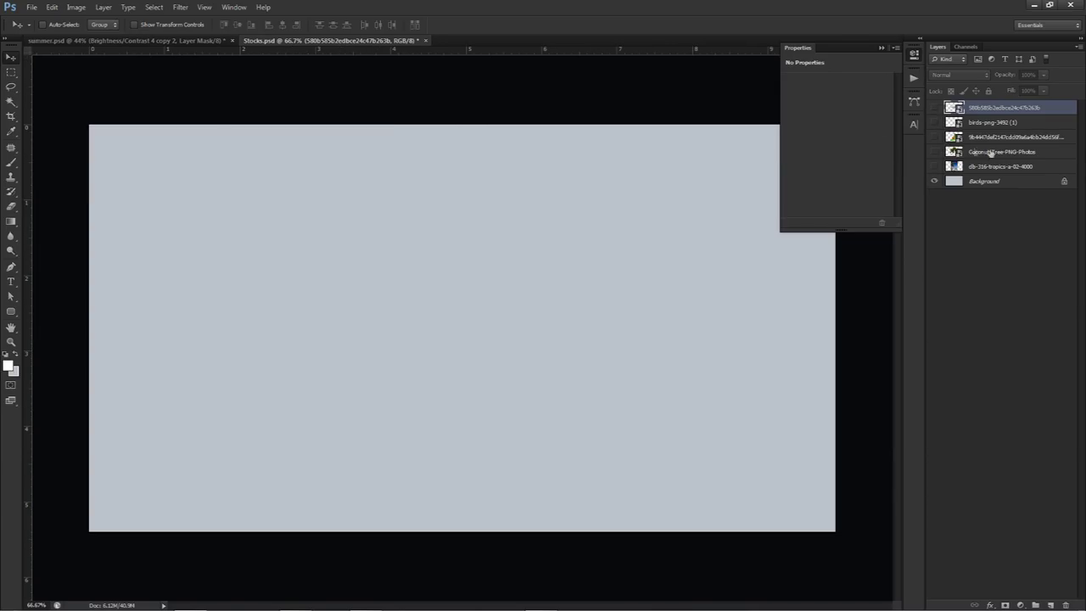
left_click(1001, 151)
left_click(935, 151)
left_click_drag(456, 216, 508, 338)
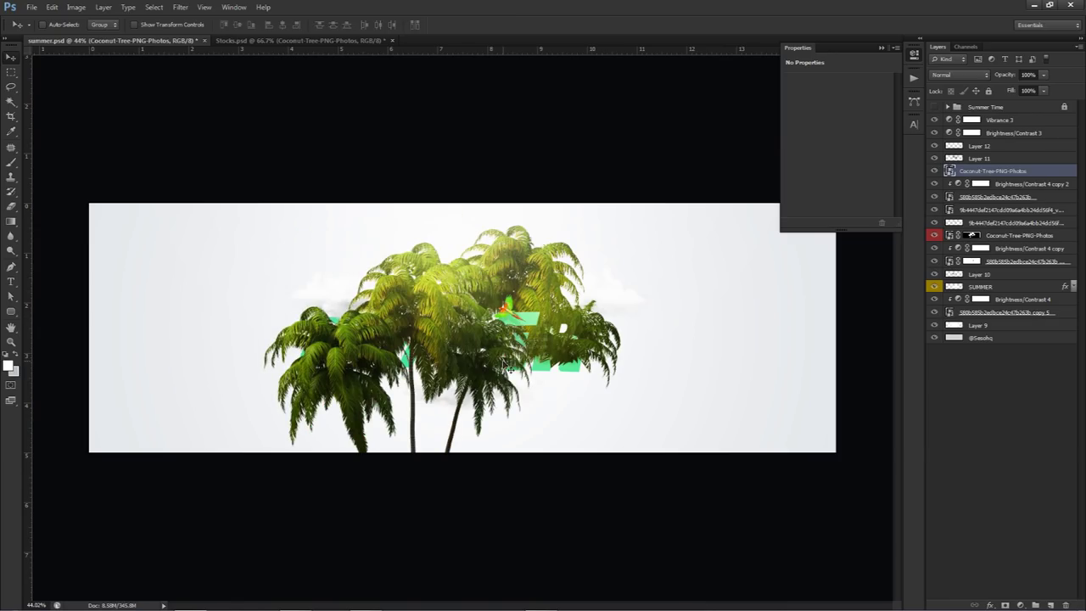
Step: Rotate and reposition the new palm so its fronds spread across the left and middle of the SUMMER lettering
key("ctrl+t")
left_click_drag(535, 252, 636, 218)
left_click_drag(501, 303, 561, 254)
left_click_drag(679, 134, 728, 307)
left_click_drag(539, 346, 548, 393)
left_click_drag(730, 373, 701, 369)
left_click_drag(588, 395, 595, 374)
key("Return")
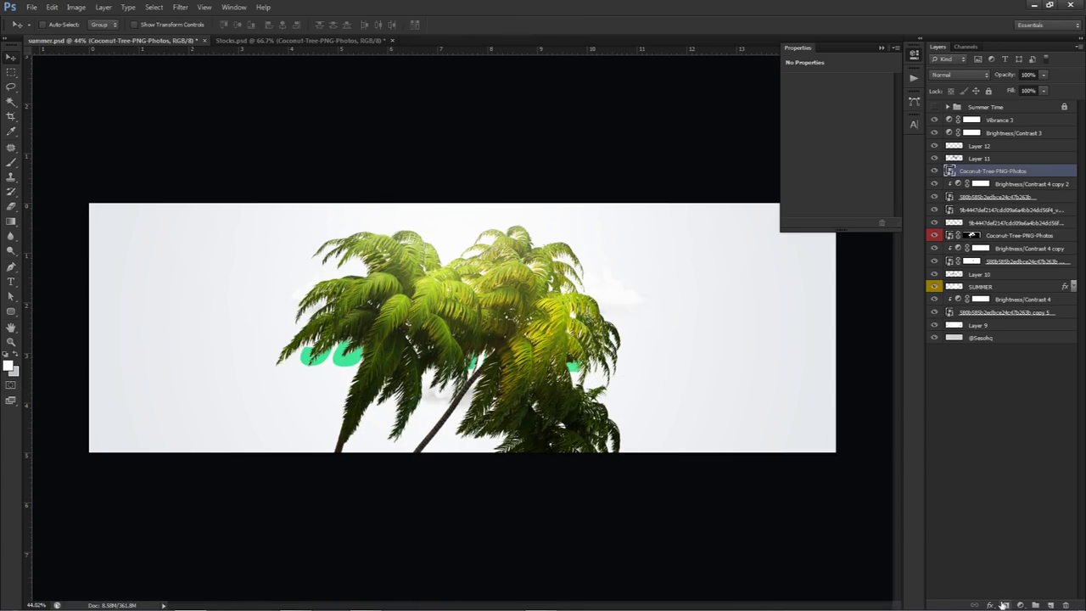
Step: Add a layer mask to the new palm layer and set a smaller brush for masking its trunks
left_click(1004, 605)
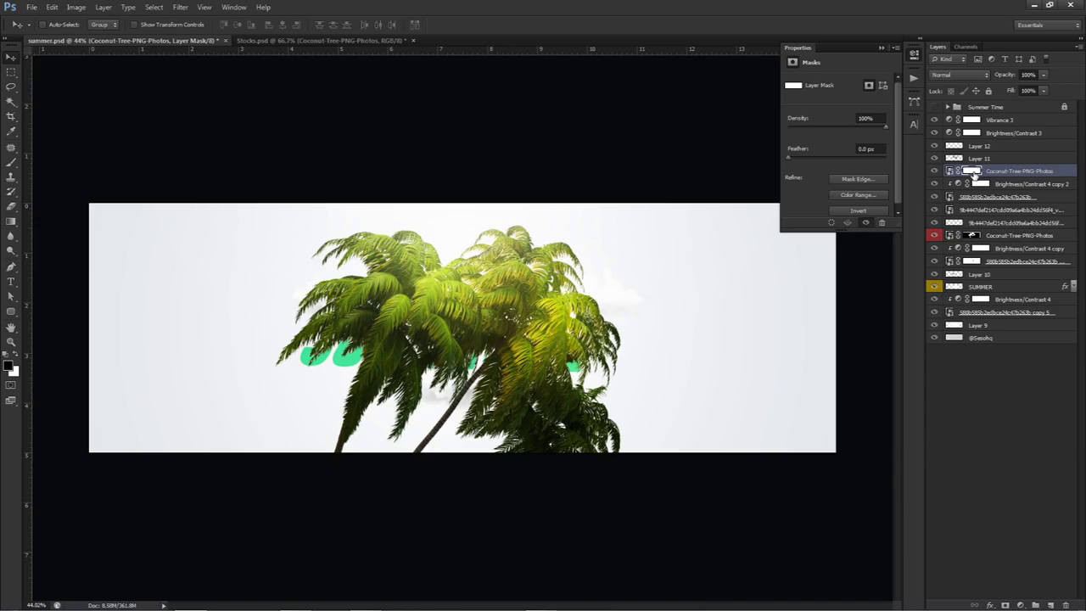
key("b")
scroll(411, 406, "up", 5)
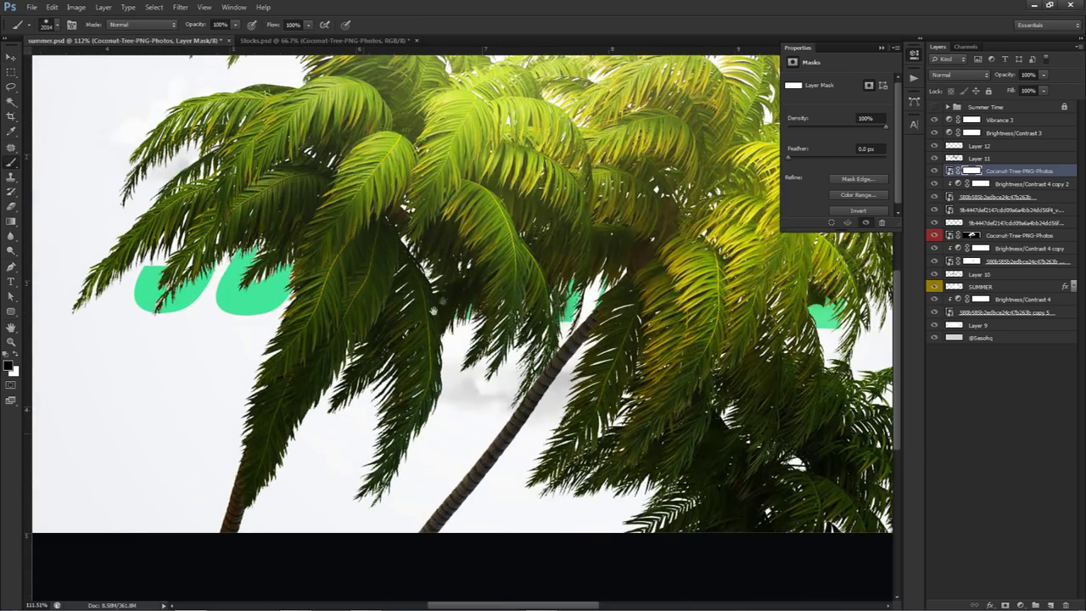
right_click(443, 301)
left_click(399, 386)
left_click_drag(445, 389, 128, 381)
left_click_drag(461, 371, 408, 370)
left_click_drag(479, 306, 450, 425)
left_click_drag(476, 241, 439, 398)
mouse_move(308, 495)
left_mouse_down()
mouse_move(312, 464)
mouse_move(399, 337)
left_mouse_up()
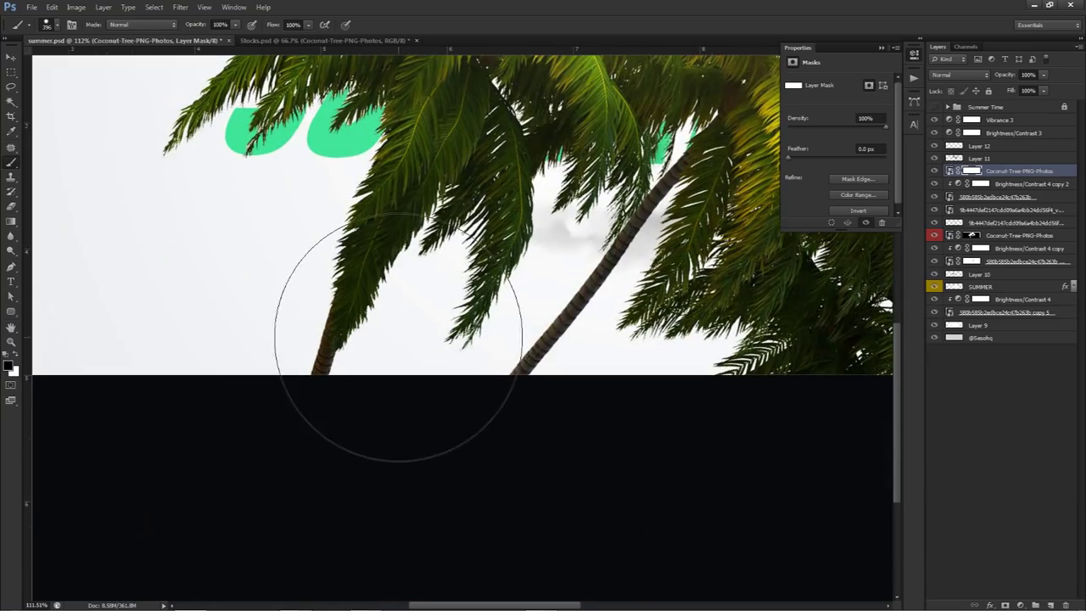
Step: Draw a closed Pen path around the base of the new palm's left trunk, following the lower frond
key("p")
scroll(318, 315, "up", 5)
left_click(357, 287)
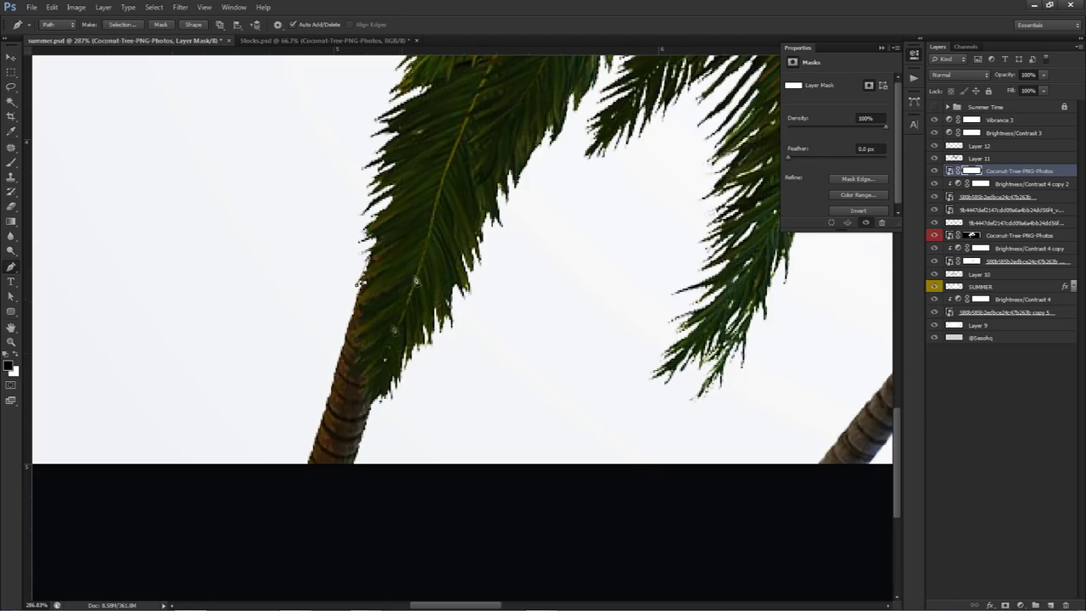
scroll(526, 322, "down", 5)
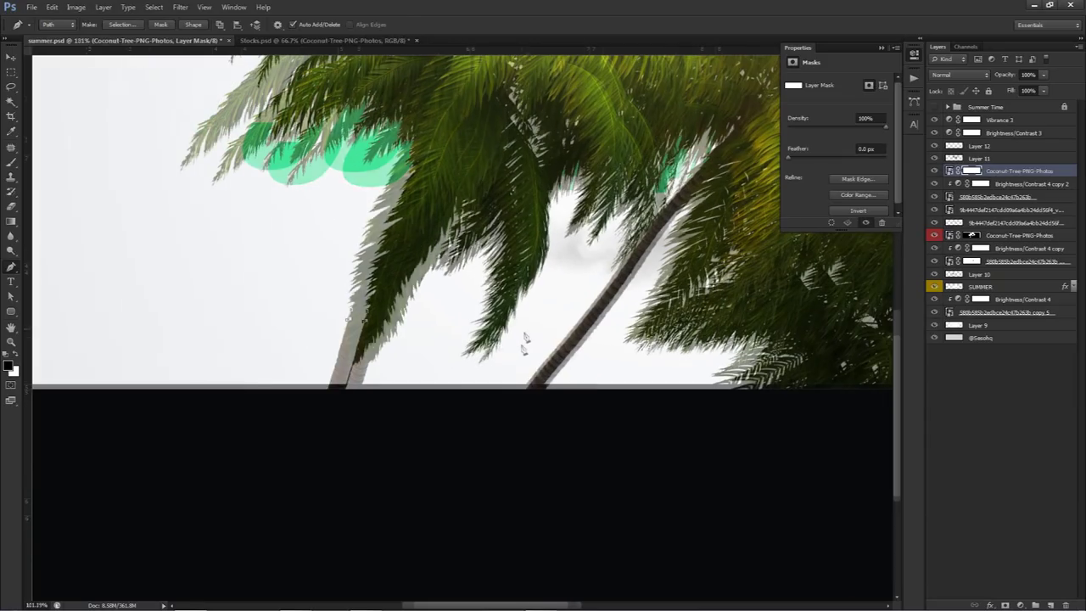
scroll(525, 339, "down", 2)
left_click_drag(671, 106, 521, 204)
scroll(240, 447, "up", 4)
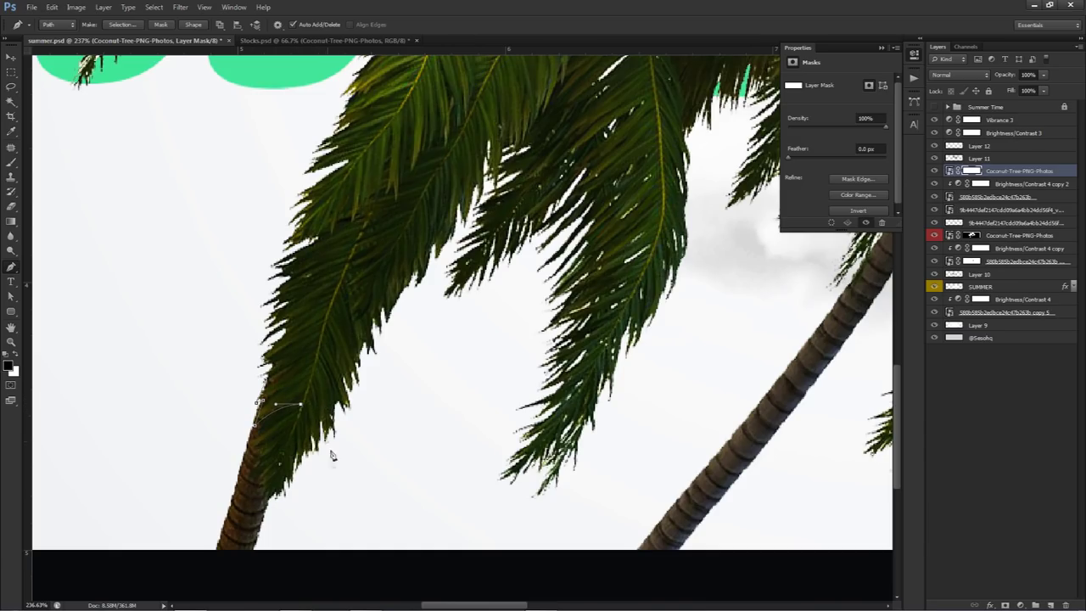
left_click_drag(325, 540, 371, 424)
left_click_drag(200, 353, 217, 331)
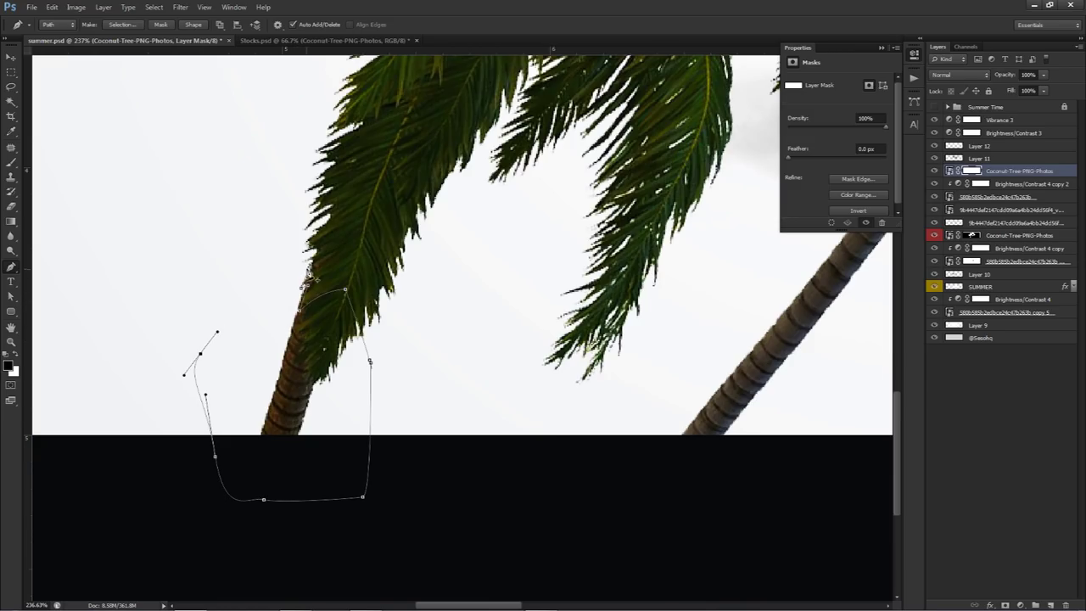
Step: Turn the trunk path into a selection with 0 px feather, fill it black on the palm's mask, and deselect
right_click(430, 266)
left_click(471, 318)
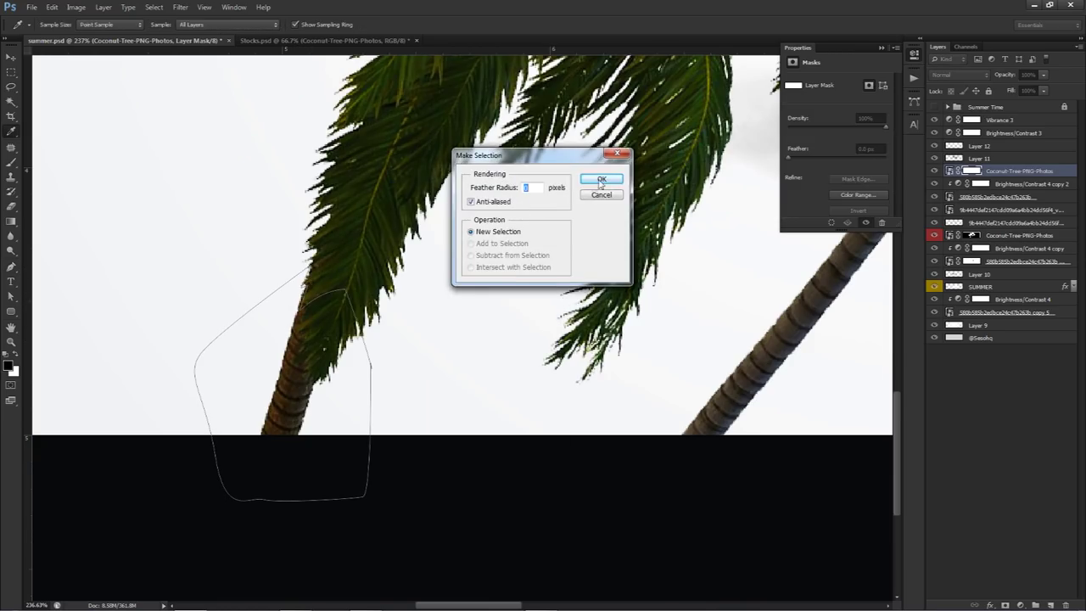
left_click(605, 178)
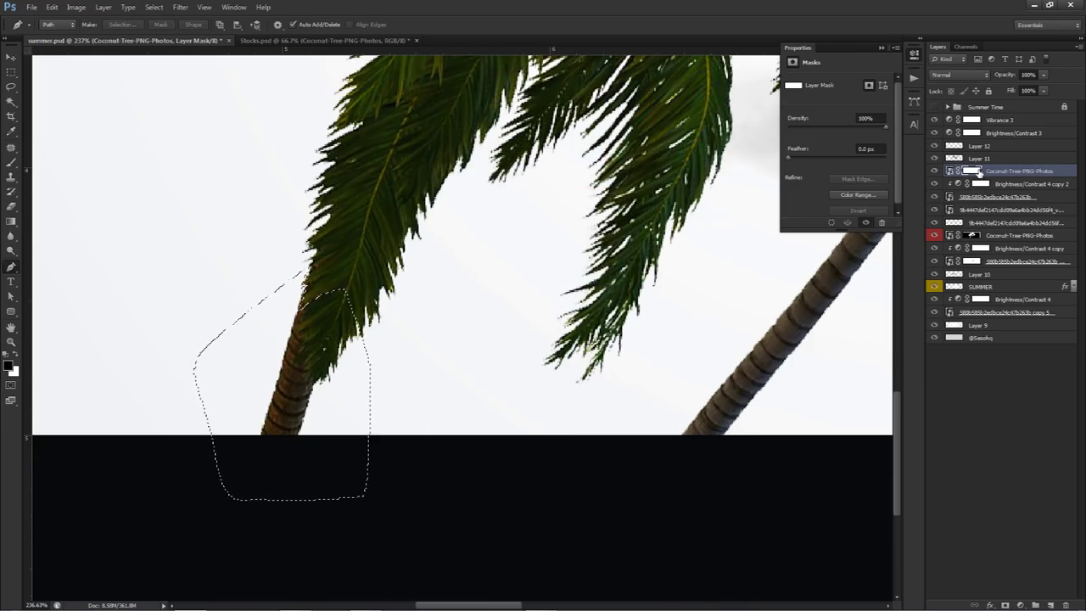
key("alt+BackSpace")
key("ctrl+d")
key("v")
scroll(484, 213, "down", 7)
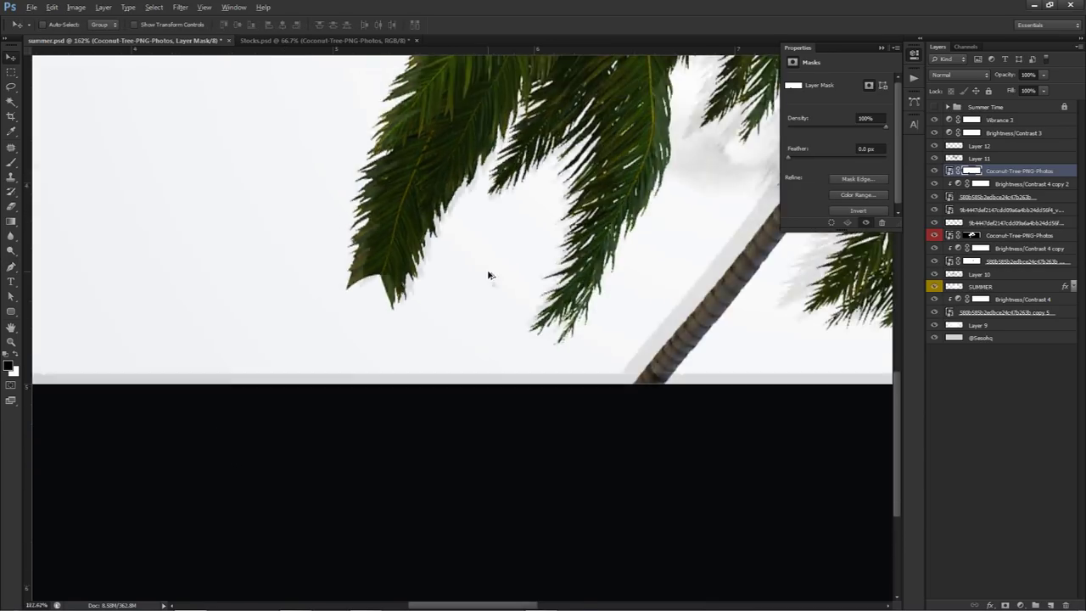
Step: Paint black on the palm's mask to hide the second trunk and part of the lower-right fronds
left_click_drag(585, 244, 517, 328)
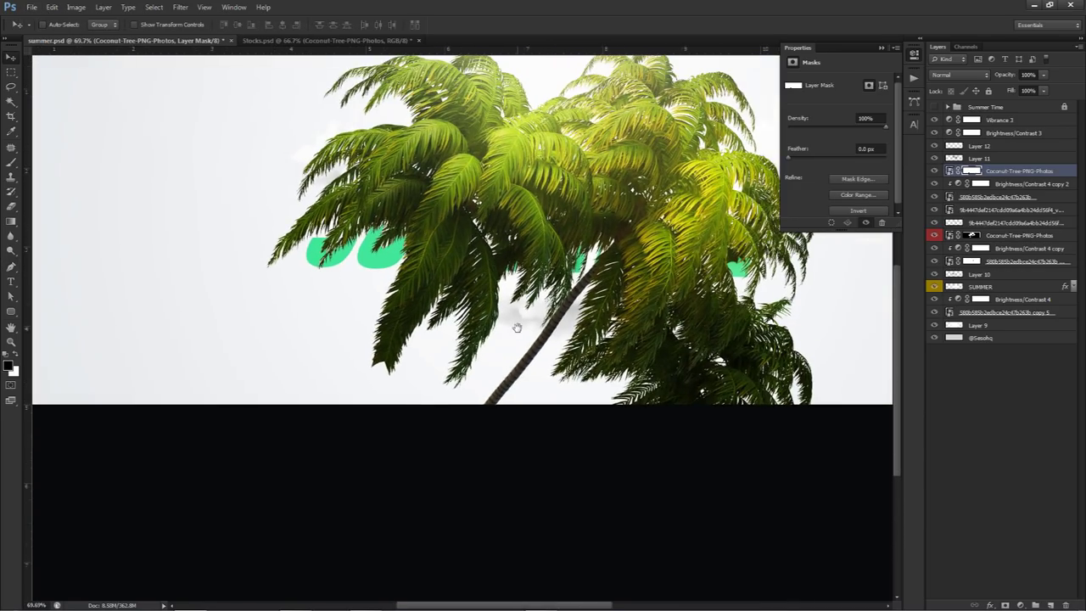
scroll(480, 313, "up", 2)
left_click_drag(655, 322, 512, 308)
key("b")
left_click_drag(527, 375, 448, 354)
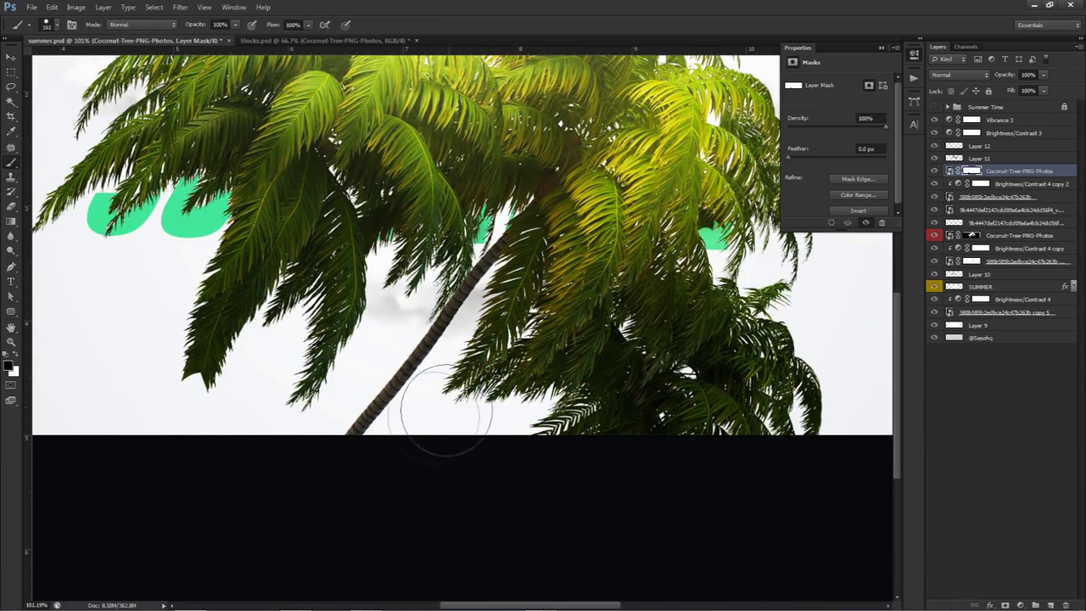
left_click_drag(363, 450, 437, 390)
mouse_move(458, 383)
left_mouse_down()
mouse_move(438, 382)
mouse_move(432, 364)
mouse_move(484, 293)
mouse_move(513, 259)
mouse_move(552, 273)
left_mouse_up()
left_click(558, 290)
scroll(565, 291, "down", 2)
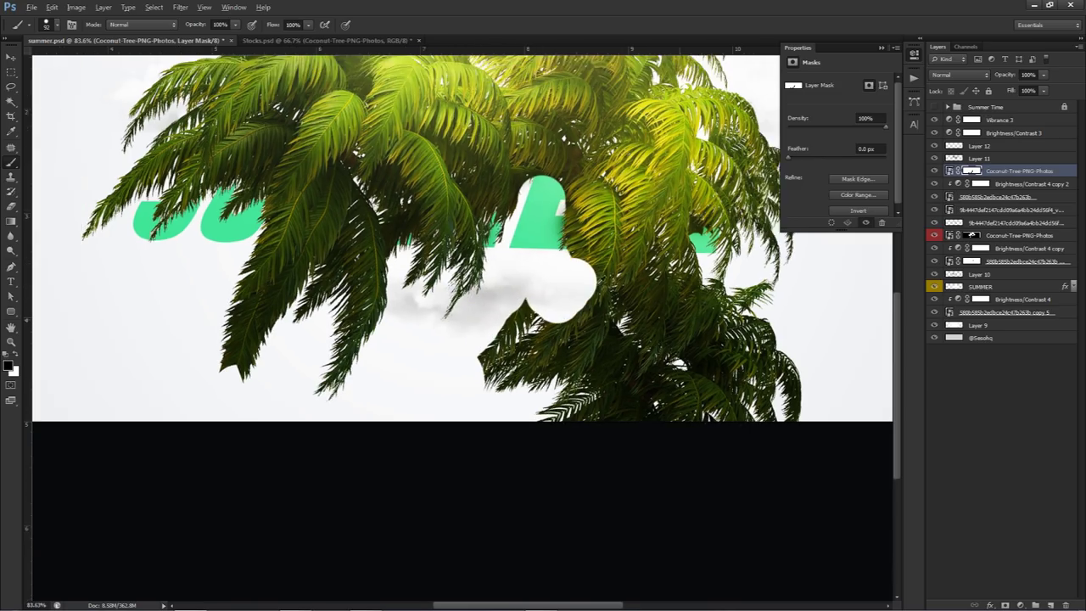
mouse_move(742, 377)
left_mouse_down()
mouse_move(620, 432)
mouse_move(731, 422)
left_mouse_up()
Step: Move the masked palm layer directly above Layer 9 and paint out its remaining lower-right fronds on the mask
left_click_drag(1001, 171, 1001, 316)
scroll(533, 461, "down", 2)
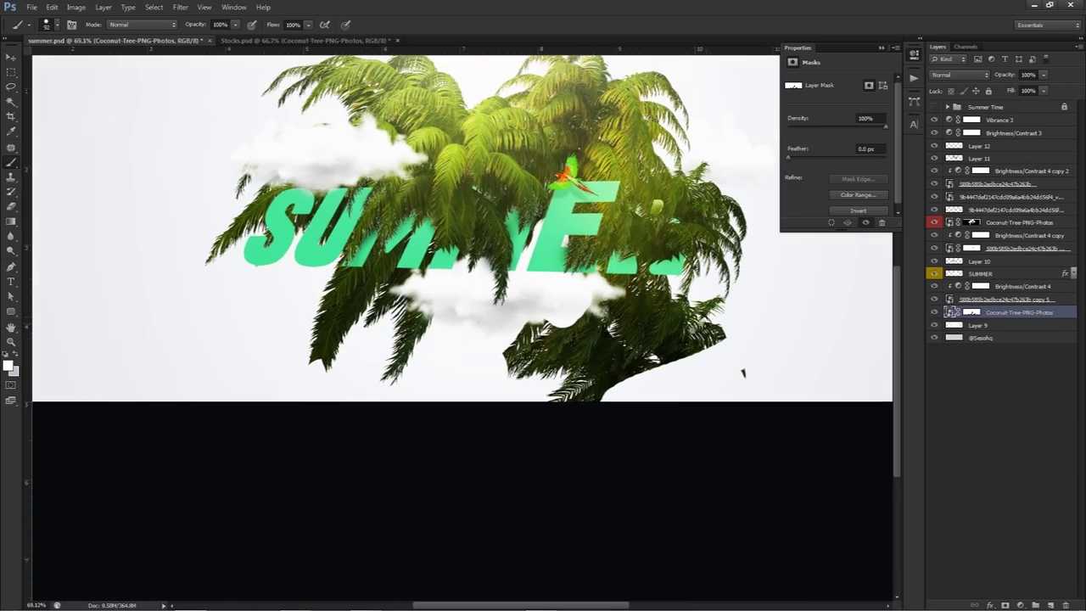
left_click(968, 312)
mouse_move(687, 370)
left_mouse_down()
mouse_move(613, 389)
mouse_move(593, 315)
mouse_move(665, 327)
mouse_move(645, 272)
left_mouse_up()
right_click(593, 396, "alt")
mouse_move(564, 140)
left_mouse_down()
mouse_move(535, 125)
mouse_move(551, 135)
mouse_move(547, 119)
mouse_move(519, 129)
left_mouse_up()
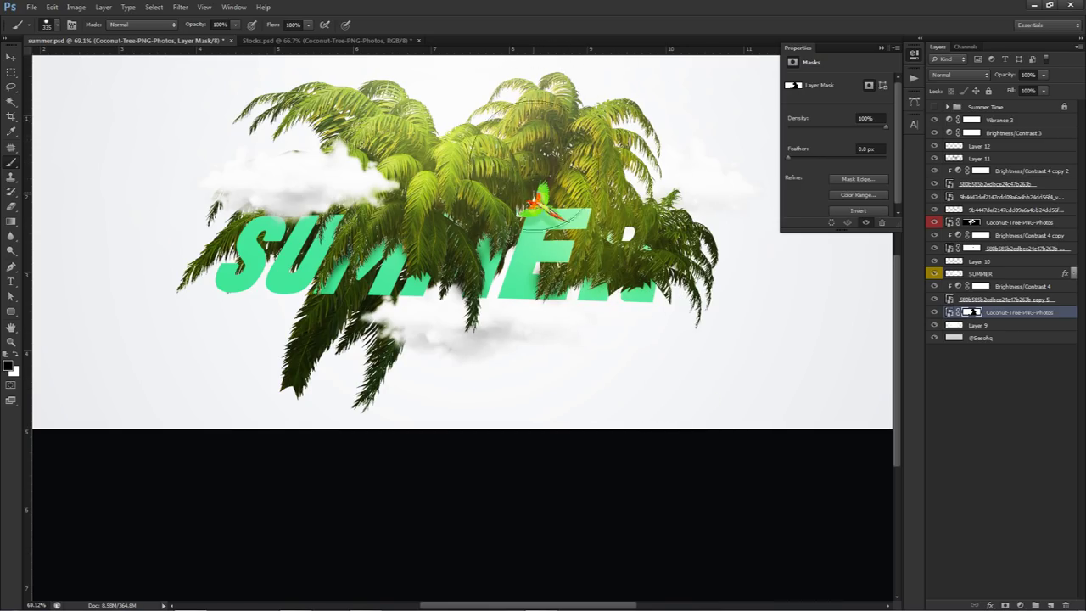
Step: Compare the whole artwork with and without the masked palm layer behind the clouds and lettering
scroll(543, 272, "down", 5)
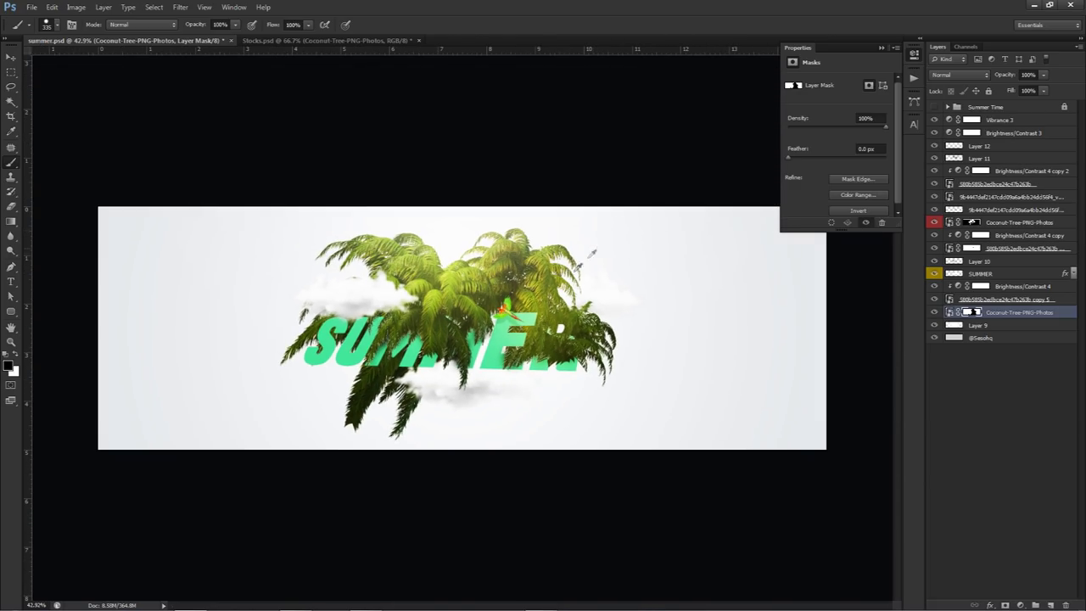
left_click(935, 313)
left_click(935, 312)
Step: Duplicate the masked palm layer, rotate the copy to about -138°, and place its fronds behind the lower right of SUMMER
key("v")
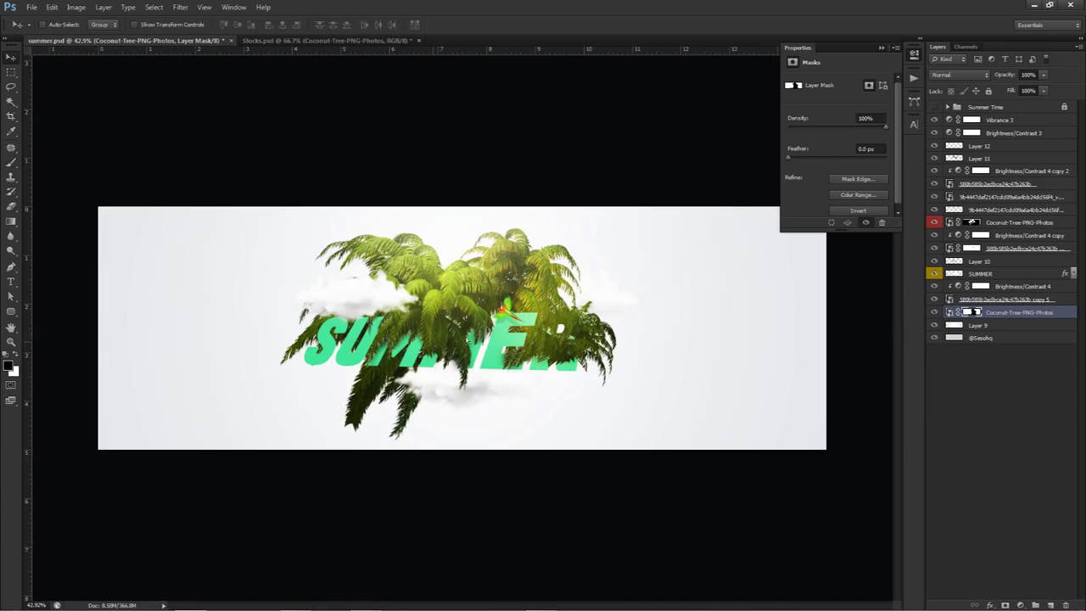
key("ctrl+j")
key("ctrl+t")
left_click_drag(642, 246, 678, 309)
left_click_drag(685, 168, 447, 288)
left_click_drag(576, 341, 614, 376)
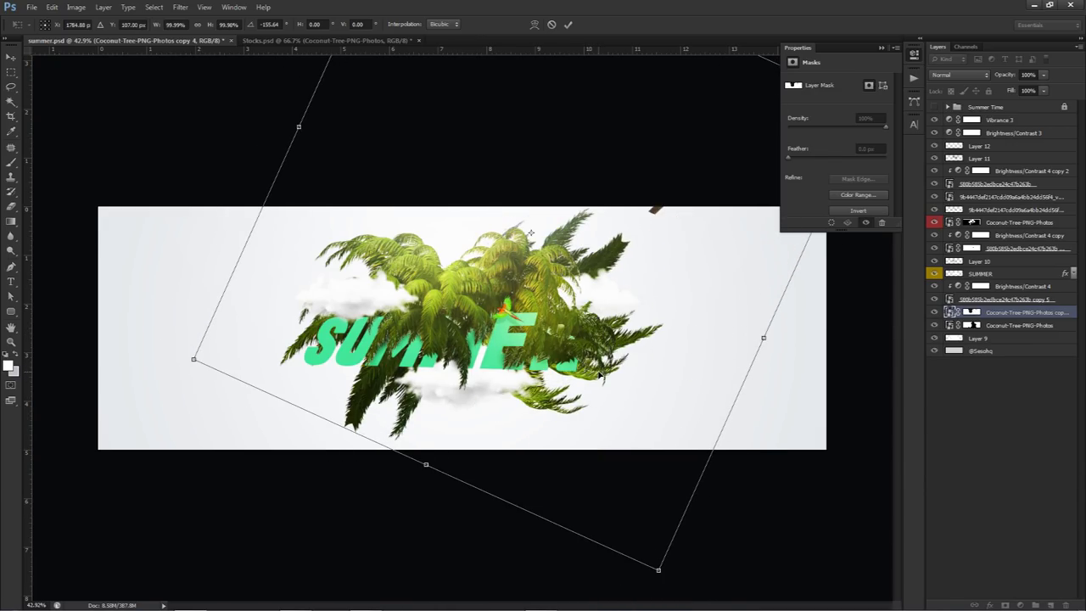
left_click_drag(770, 417, 704, 480)
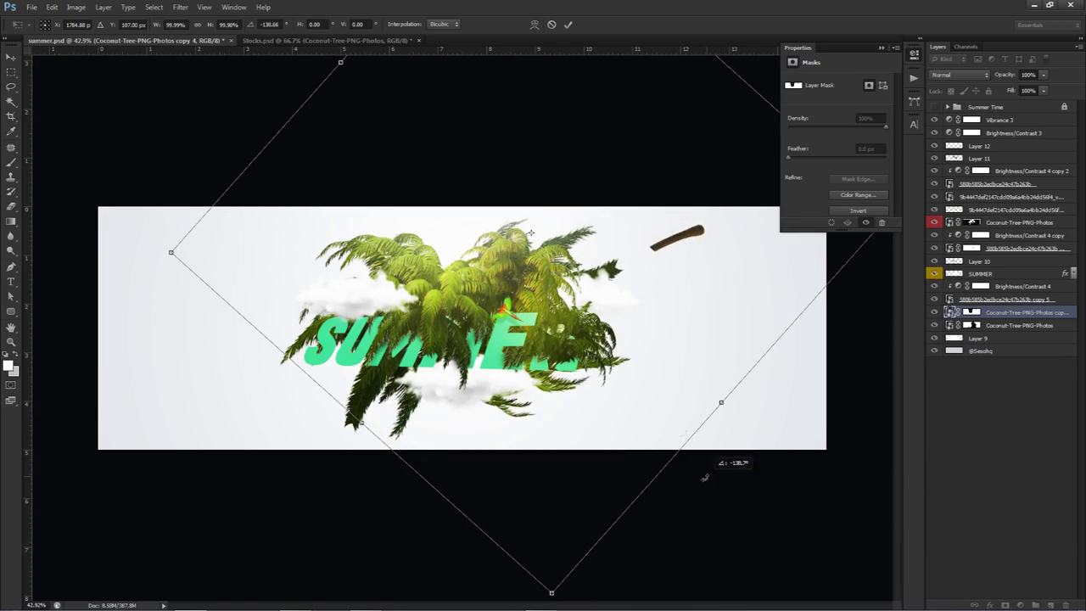
left_click_drag(591, 346, 598, 366)
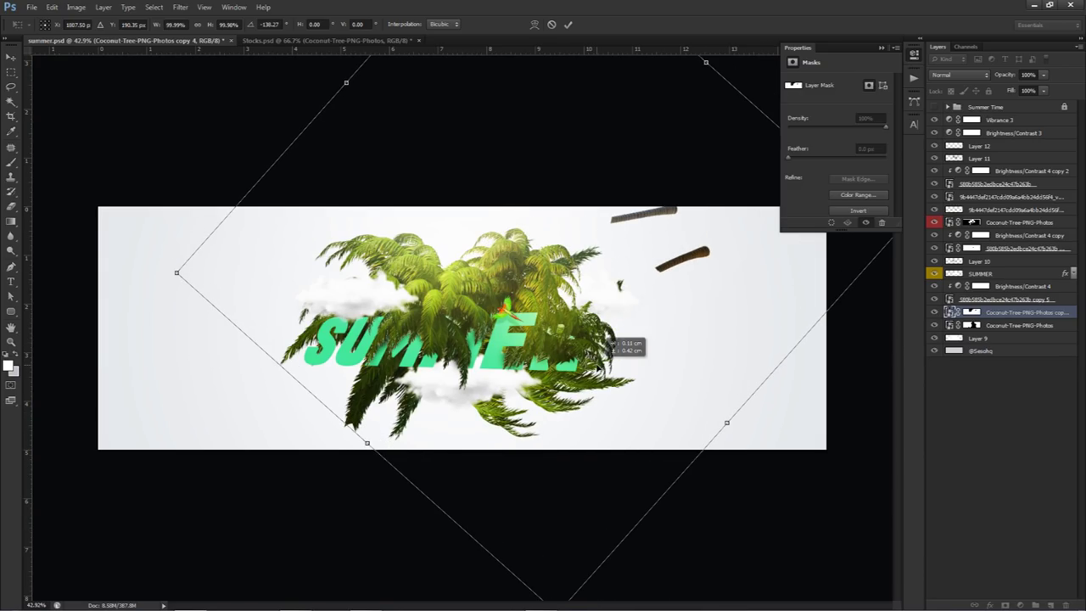
key("Return")
Step: Mask out the palm copy's stray trunk pieces at the upper right and, with a 120 px brush, the leftover frond beside the E
left_click(970, 312)
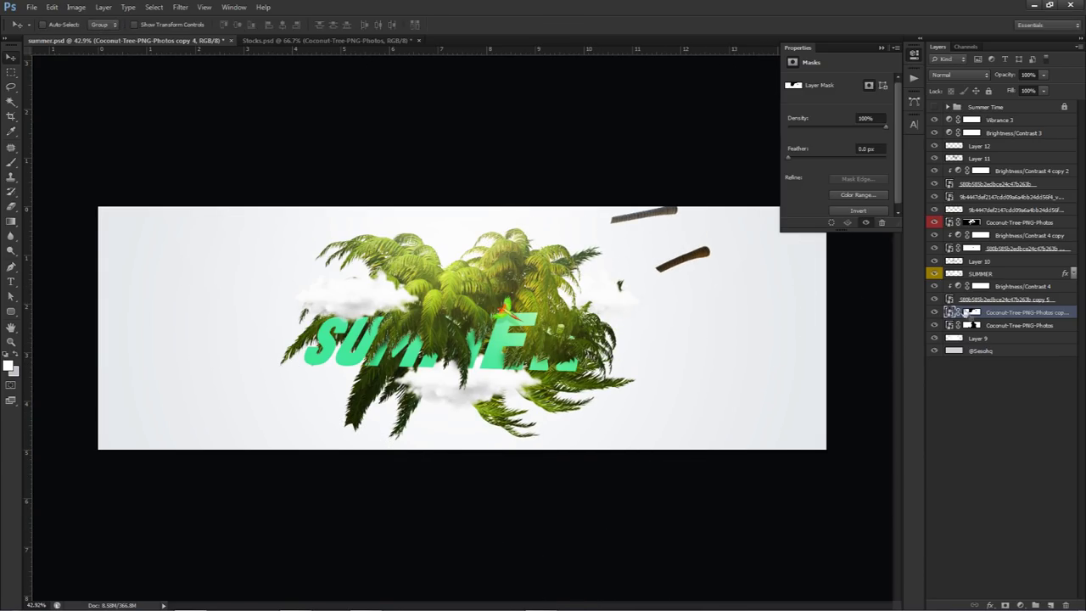
key("b")
mouse_move(691, 256)
left_mouse_down()
mouse_move(649, 286)
mouse_move(665, 273)
mouse_move(660, 282)
mouse_move(638, 281)
mouse_move(650, 194)
left_mouse_up()
key("ctrl+z")
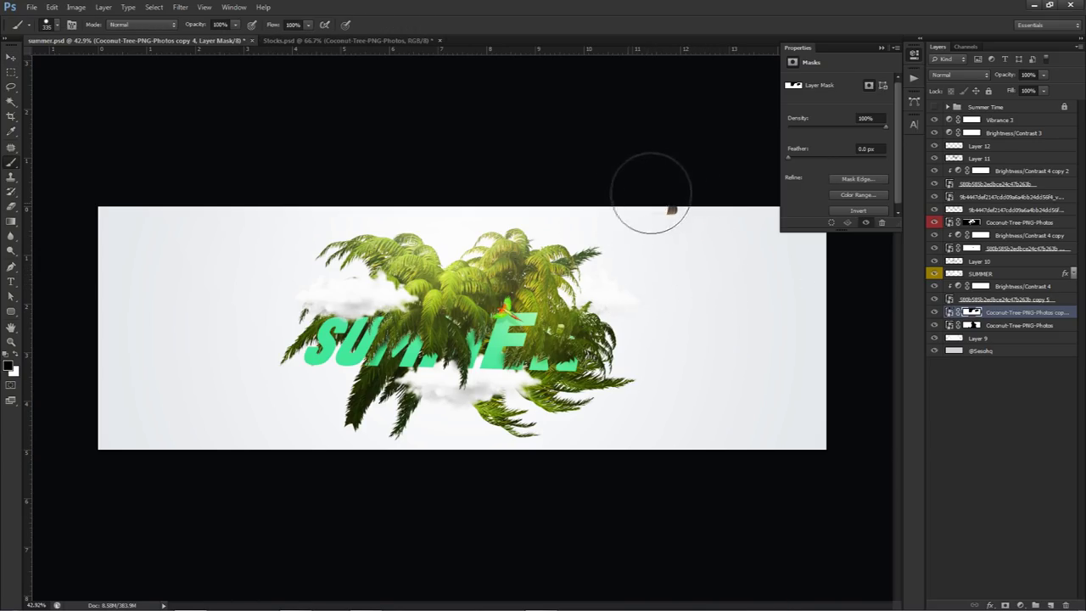
key("ctrl+plus")
key("ctrl+plus")
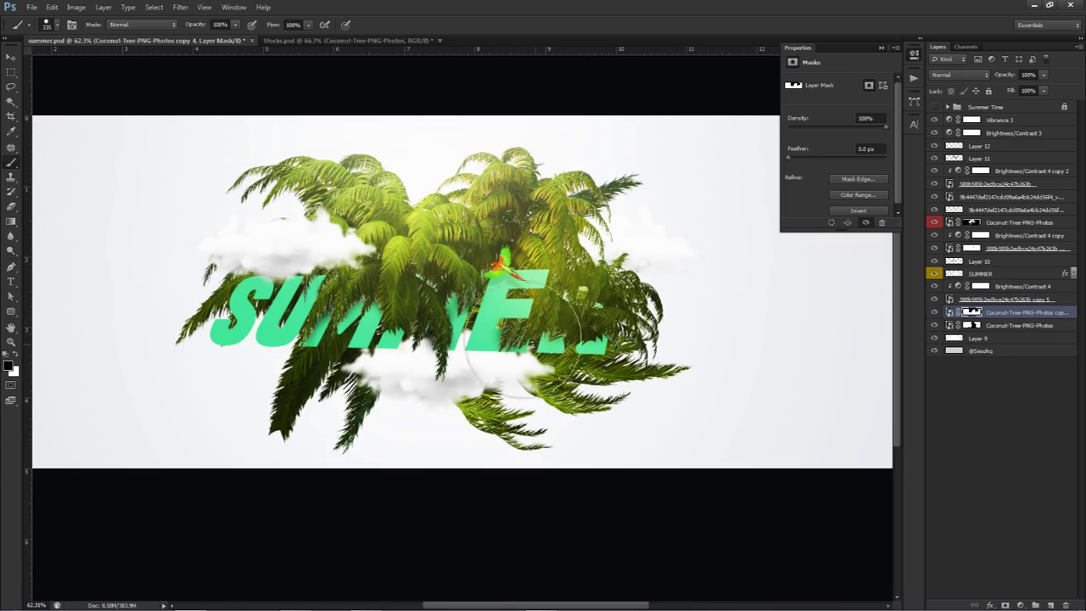
right_click(485, 333, "alt")
left_click_drag(485, 334, 458, 318)
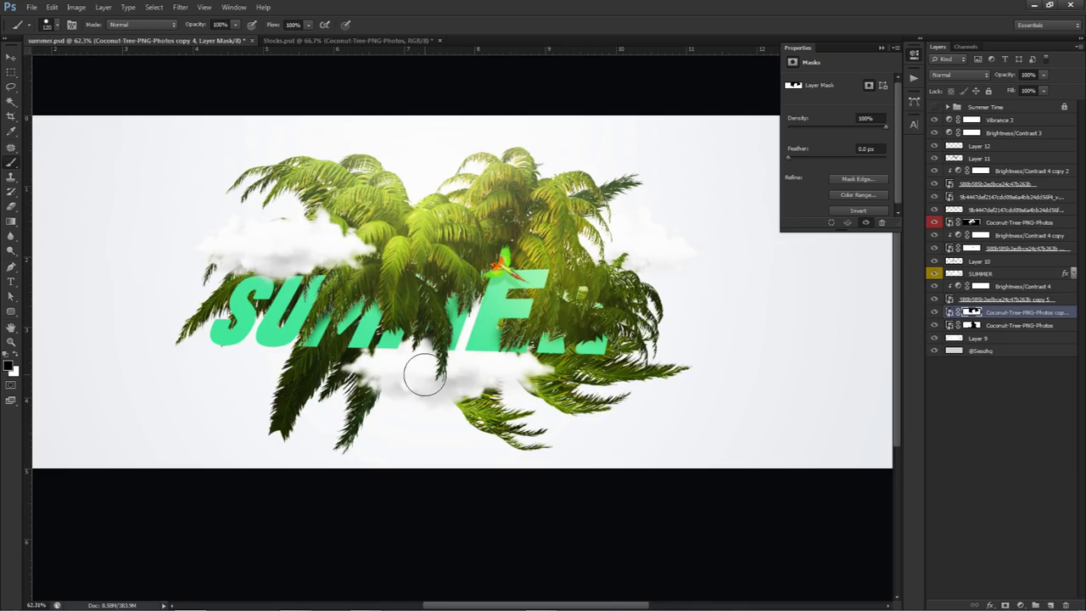
key("v")
scroll(566, 362, "down", 1)
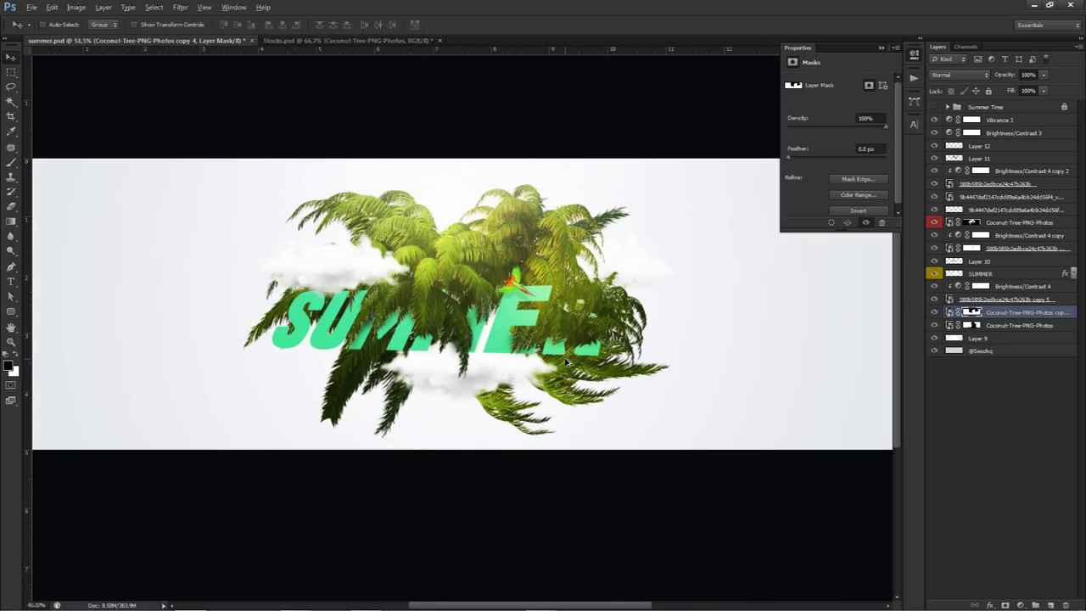
scroll(566, 362, "down", 1)
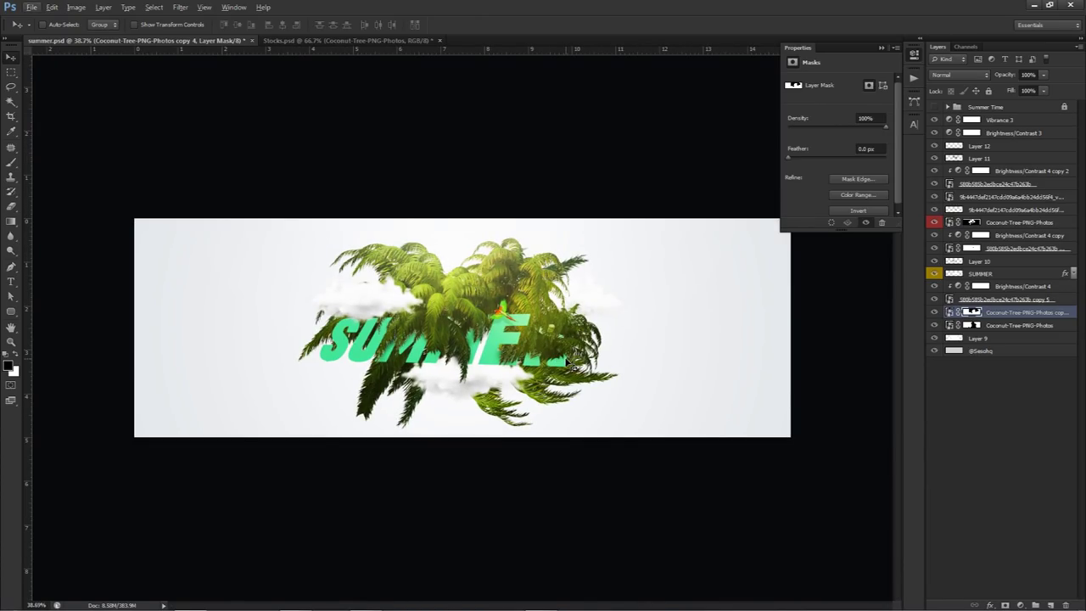
scroll(462, 390, "up", 2)
scroll(510, 543, "up", 1)
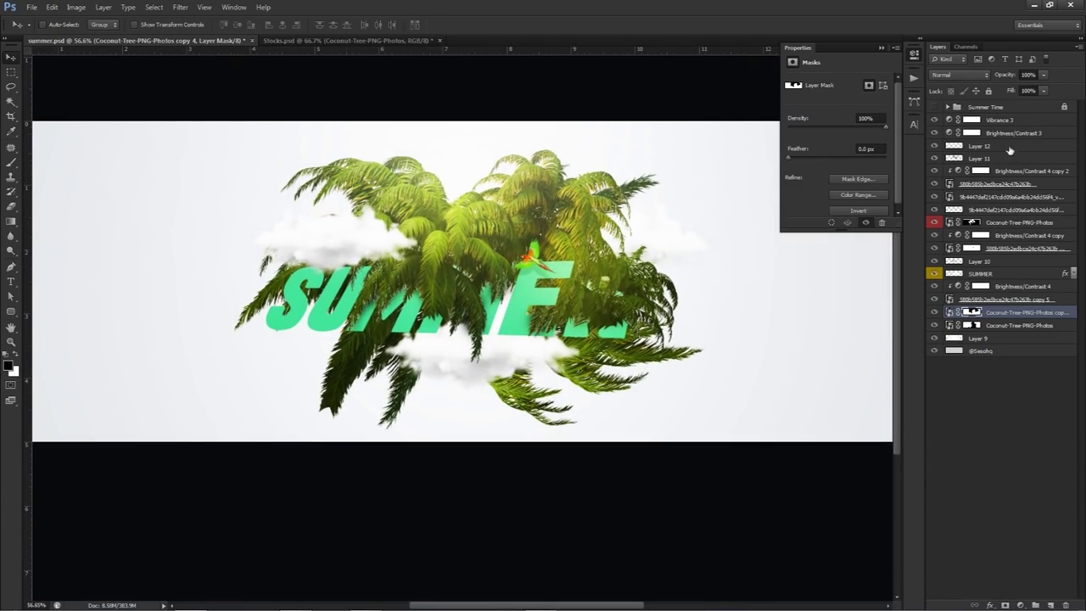
Step: Add a layer above Vibrance 3 and paint sampled dark green softly over the lower-left and lower-right fronds
left_click(993, 123)
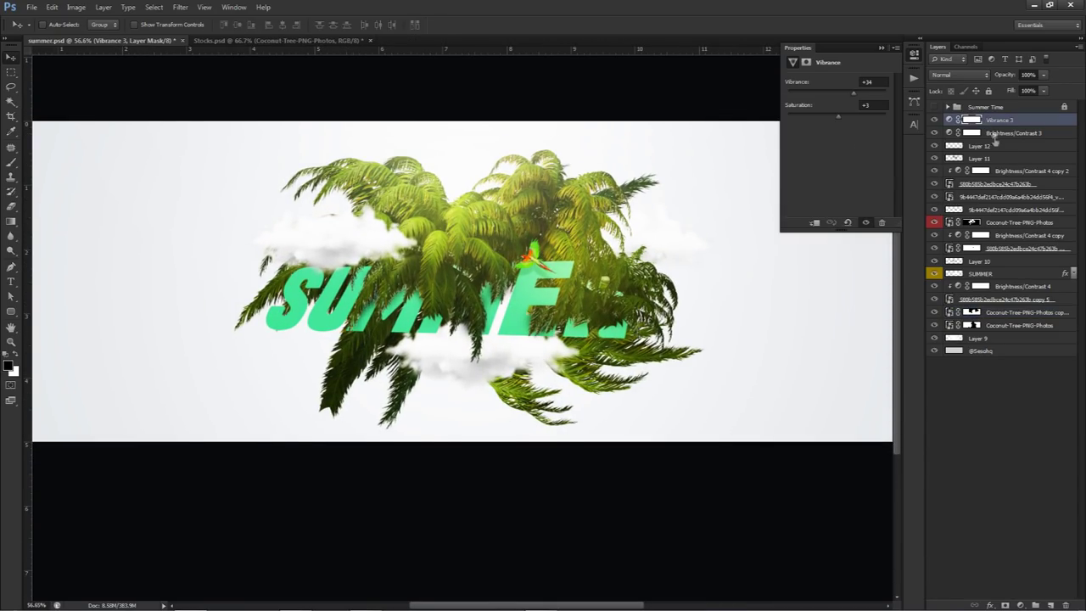
left_click(1049, 604)
key("b")
left_click(378, 336, "alt")
right_click(402, 365, "alt")
mouse_move(402, 364)
left_mouse_down()
mouse_move(436, 392)
mouse_move(374, 402)
mouse_move(360, 370)
mouse_move(635, 388)
mouse_move(606, 364)
left_mouse_up()
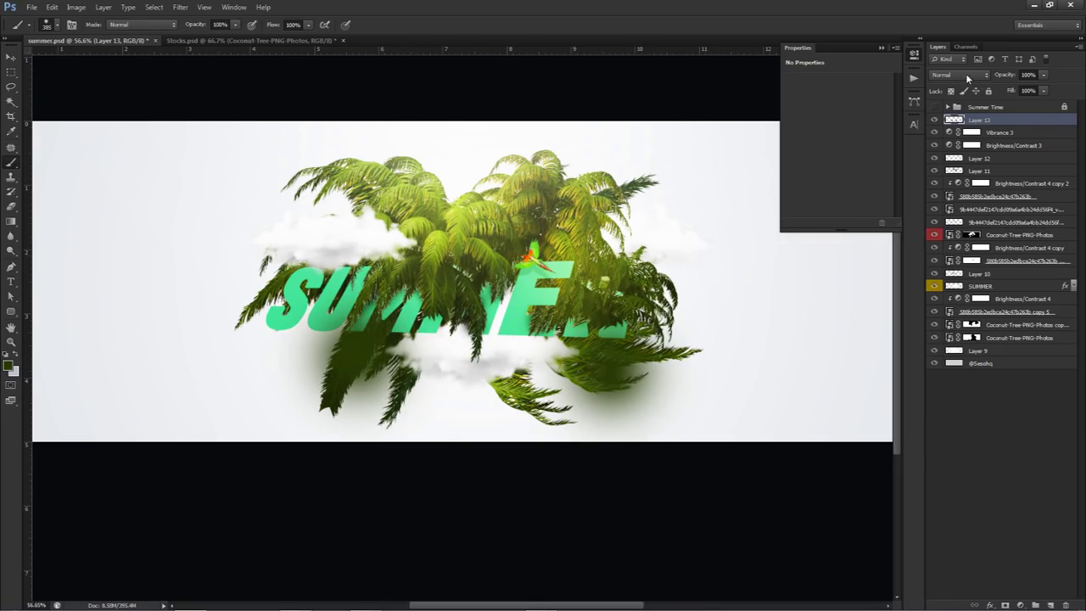
Step: Set the green glow layer's blend mode to Linear Dodge (Add) and its opacity to 78%
left_click(968, 78)
left_click(963, 192)
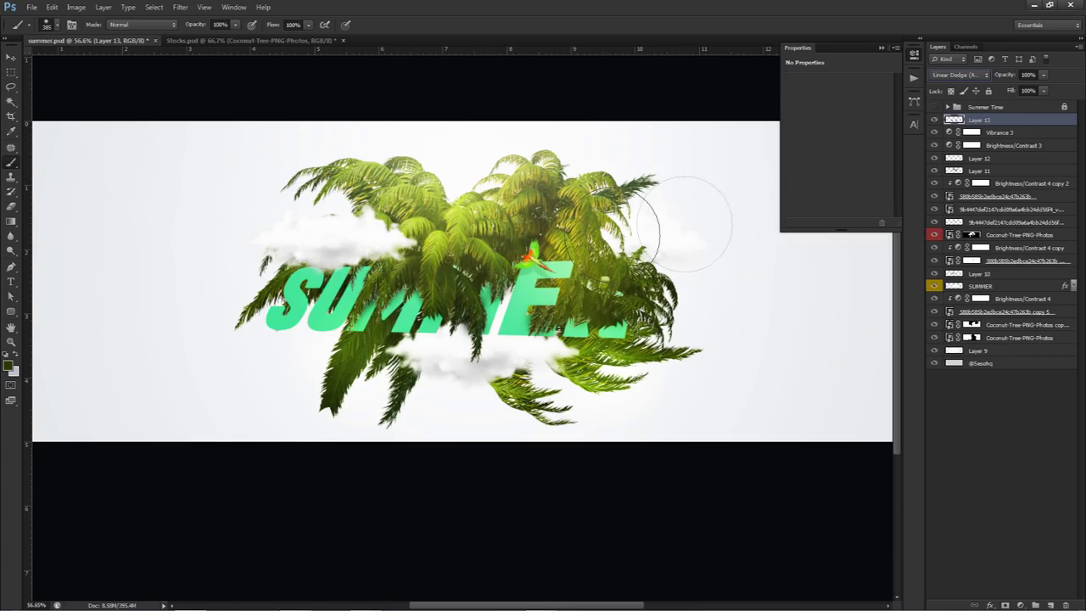
left_click(1045, 76)
key("v")
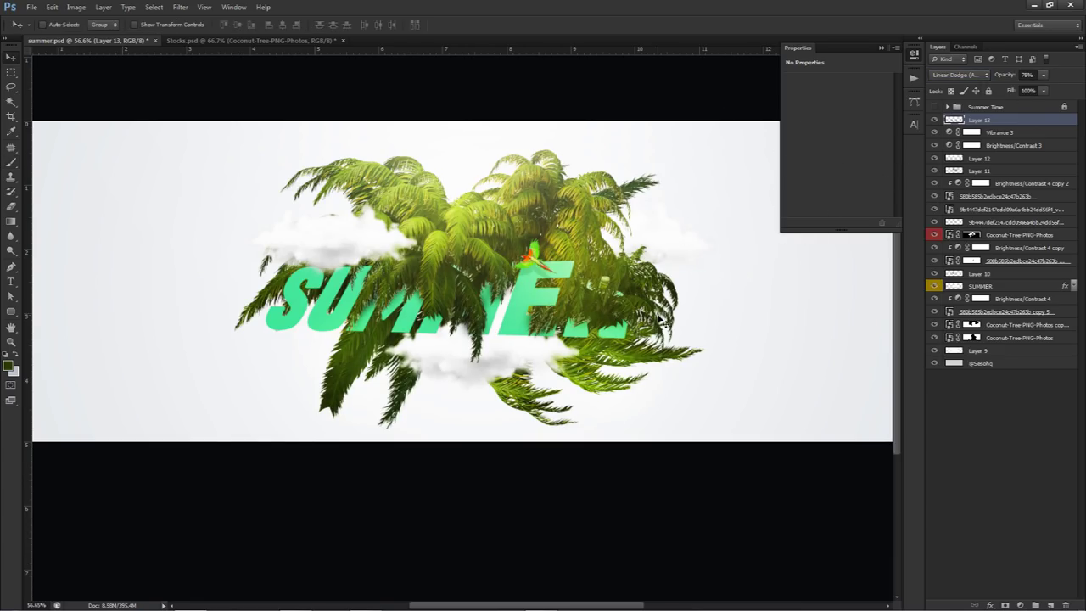
scroll(664, 320, "down", 1)
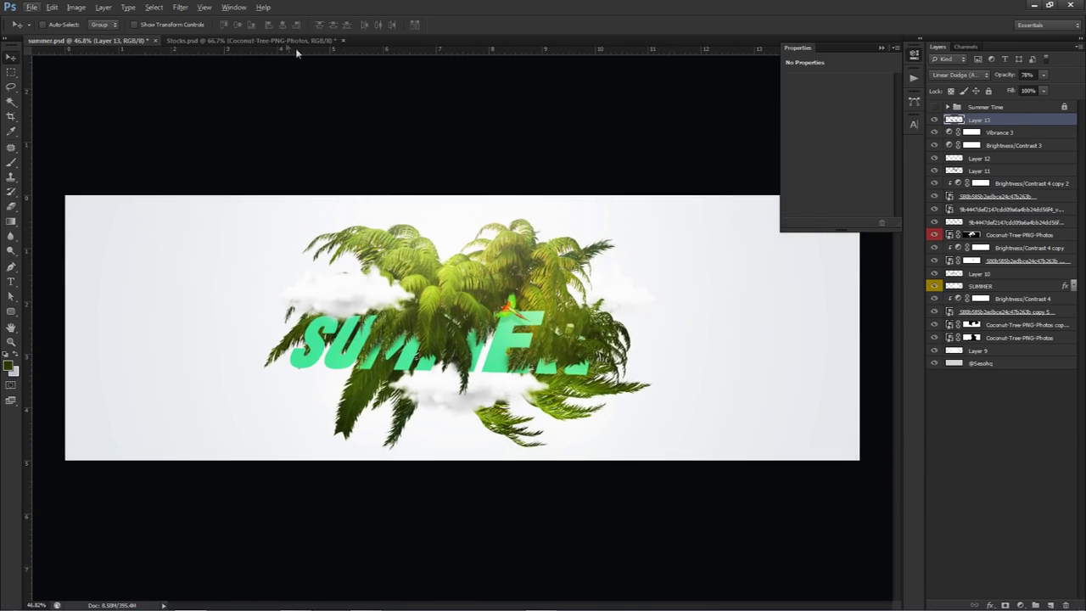
Step: Bring the birds-png-3492 (1) layer from Stocks.psd into summer.psd over the artwork and stack it directly above SUMMER
left_click(293, 41)
left_click(933, 151)
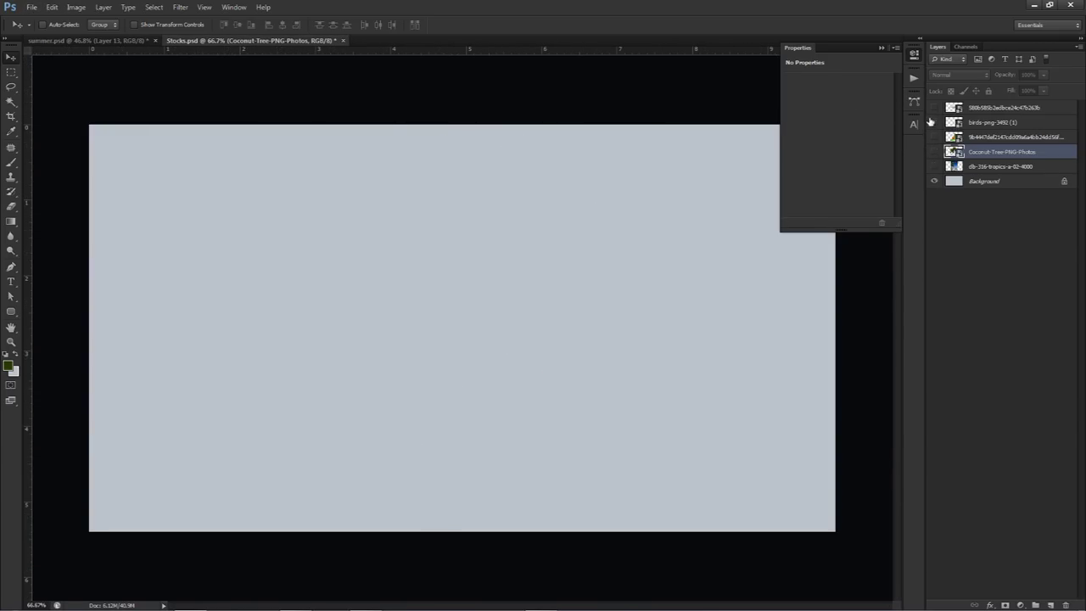
left_click(934, 122)
left_click(993, 122)
left_click_drag(431, 189, 424, 255)
left_click_drag(544, 315, 551, 312)
left_click_drag(621, 278, 626, 273)
left_click_drag(998, 123, 974, 293)
left_click_drag(632, 312, 626, 309)
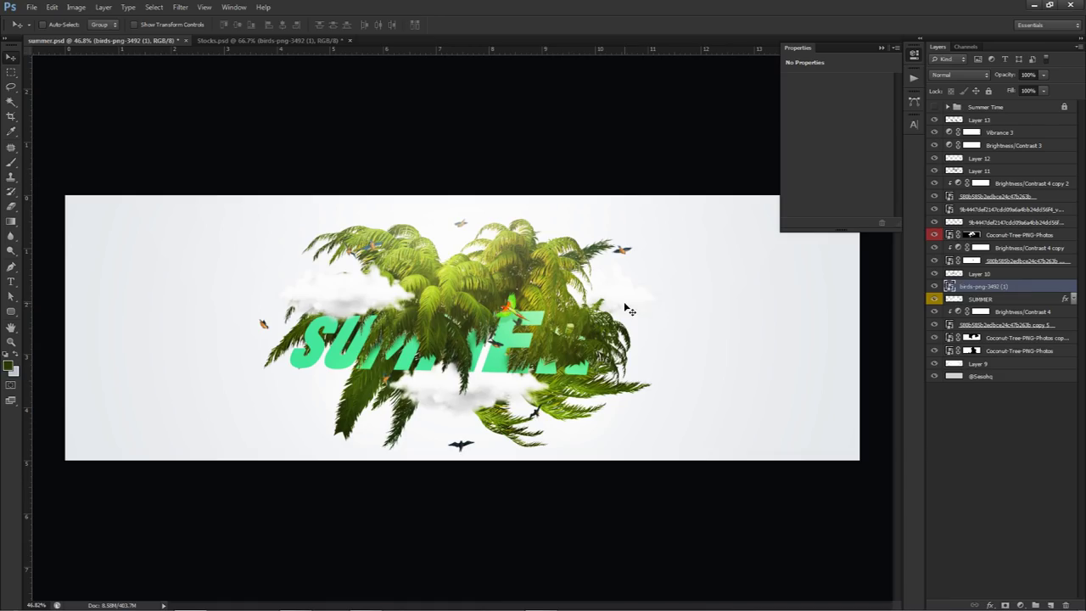
Step: Add a layer mask to the birds layer and paint out the blue bird and lower bird over the left palm with a 130 px brush
left_click(1005, 606)
key("b")
scroll(649, 217, "up", 3)
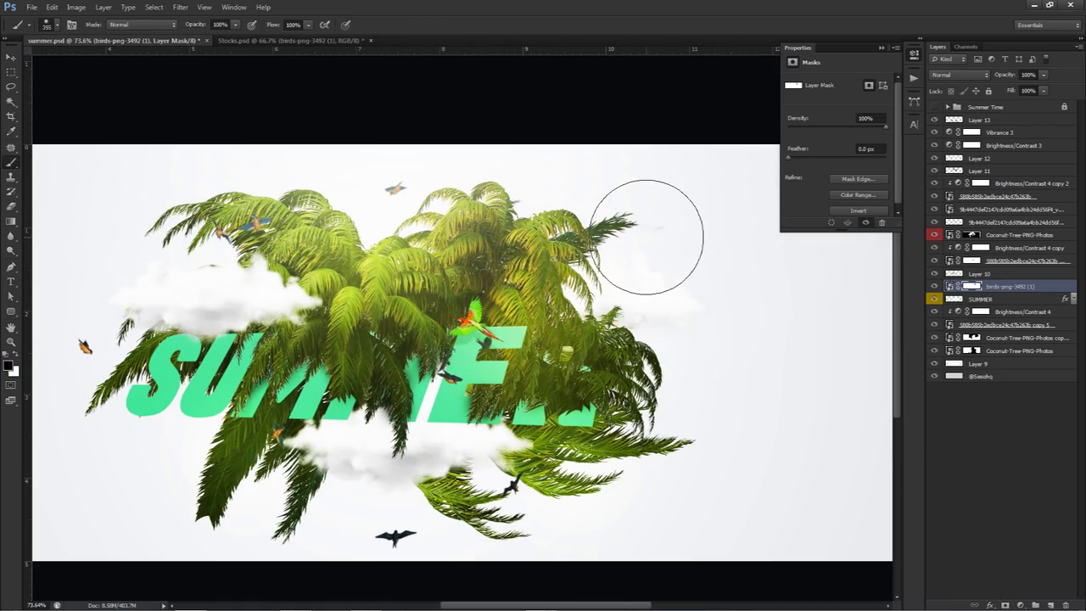
key("ctrl+z")
mouse_move(379, 262)
left_mouse_down("alt")
mouse_move(341, 261)
mouse_move(340, 198)
left_mouse_up("alt")
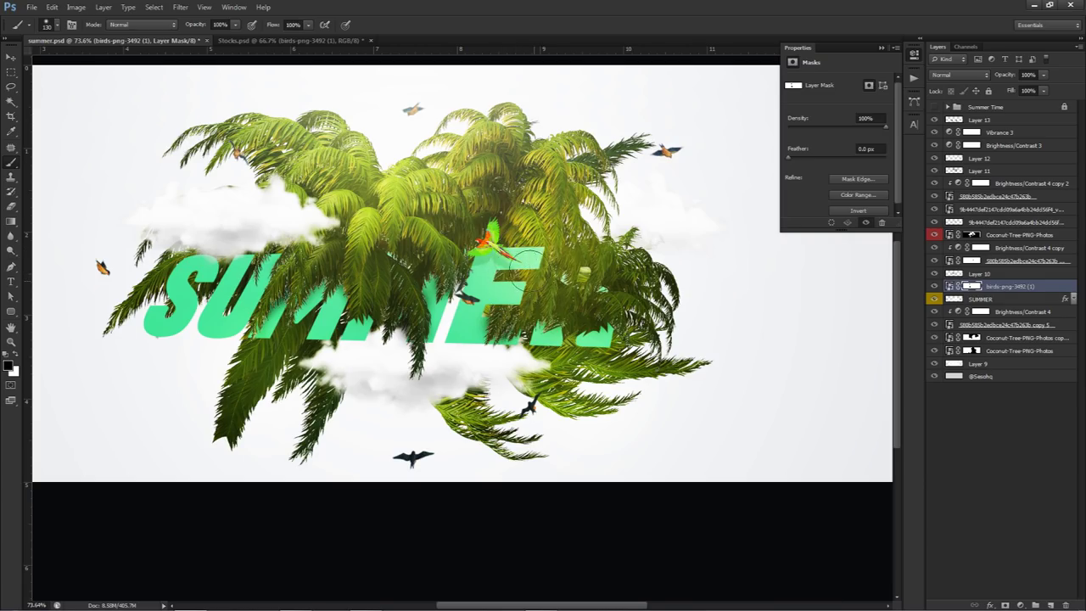
Step: Clean up the birds layer's mask around the bird beside the E with a 25 px brush
left_click_drag(485, 259, 477, 529)
left_click_drag(475, 590, 475, 593)
left_click_drag(460, 284, 544, 283)
left_click_drag(495, 295, 427, 284)
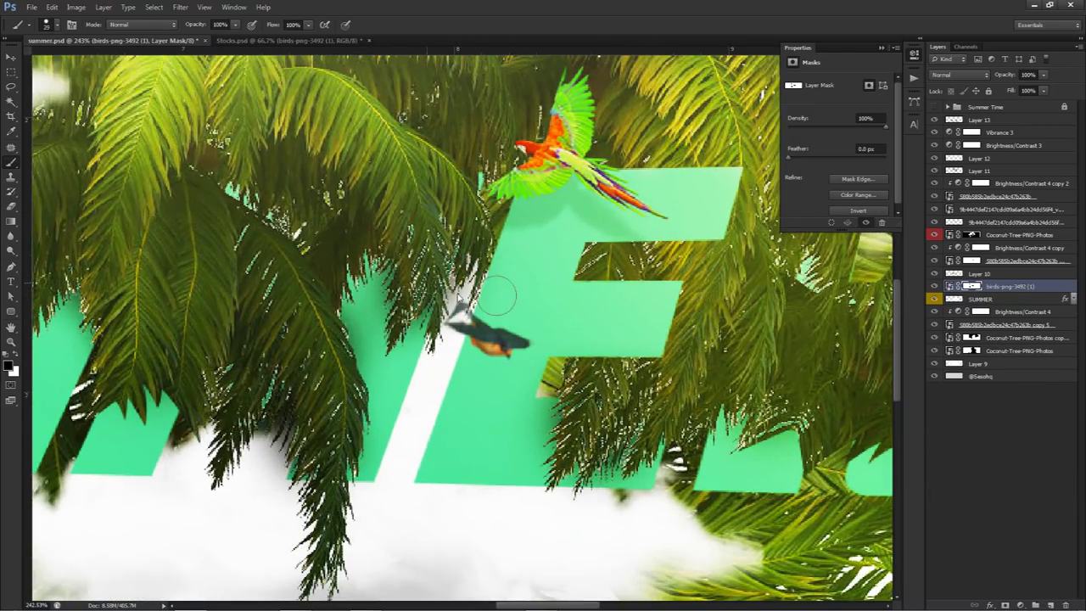
scroll(532, 302, "down", 5)
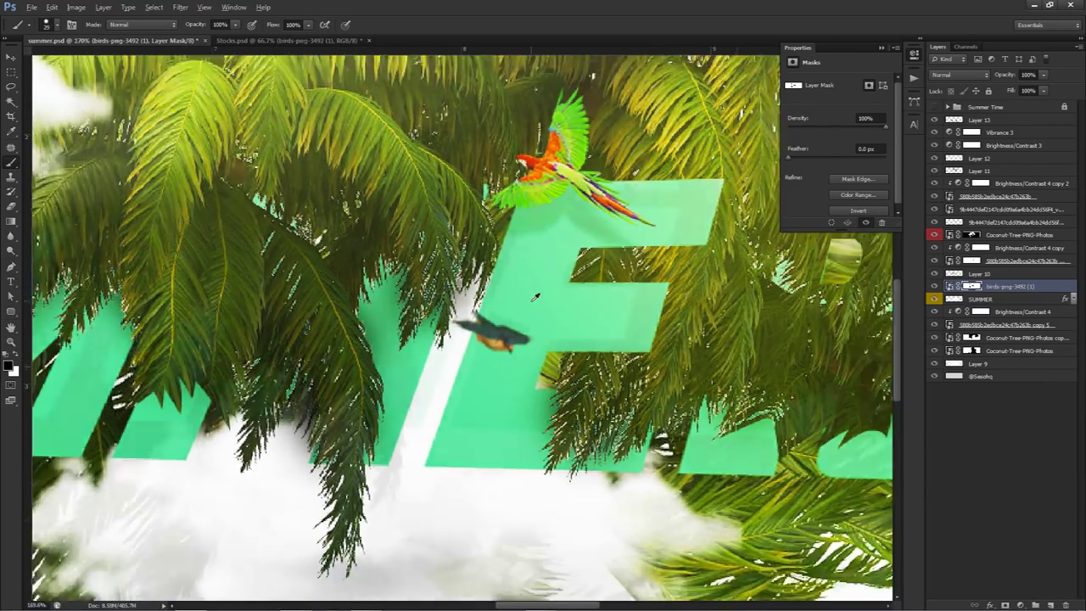
scroll(557, 297, "down", 2)
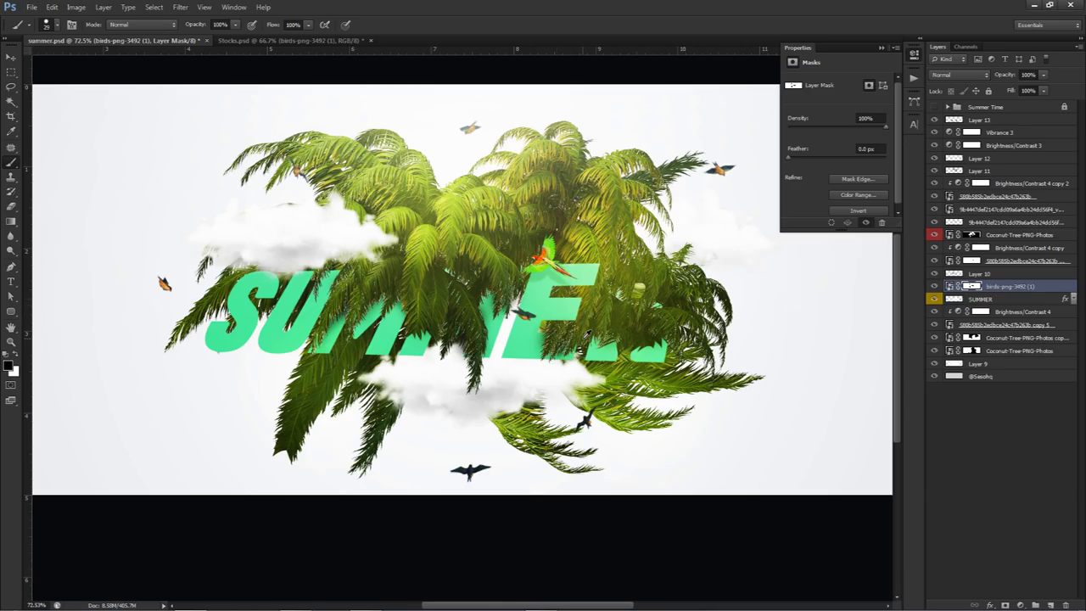
scroll(588, 331, "down", 2)
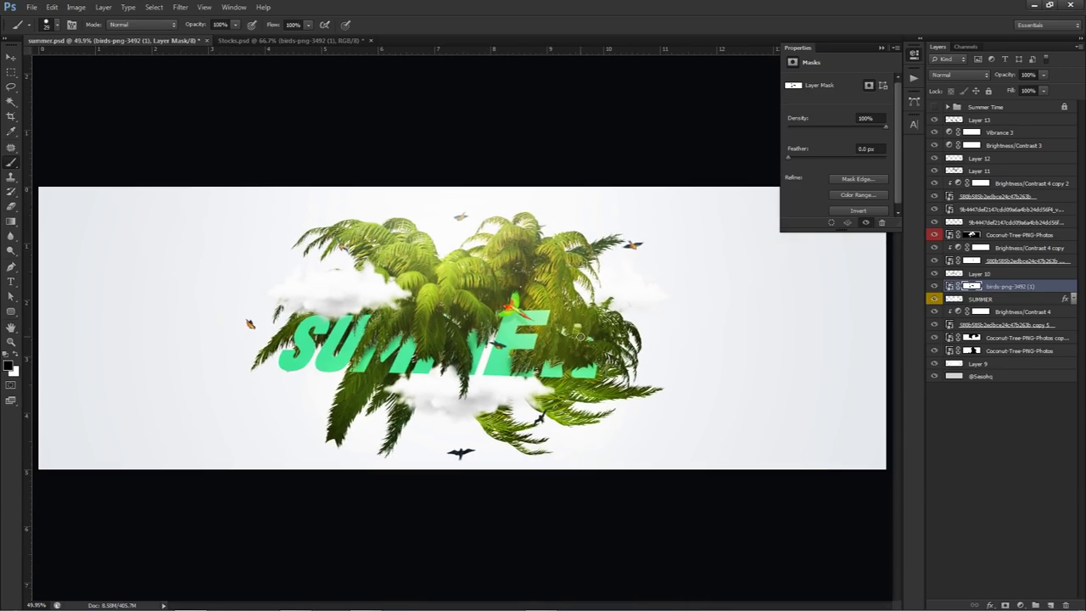
Step: Duplicate all layers from Layer 13 down to the background and merge the copies into one layer
key("v")
left_click(965, 124)
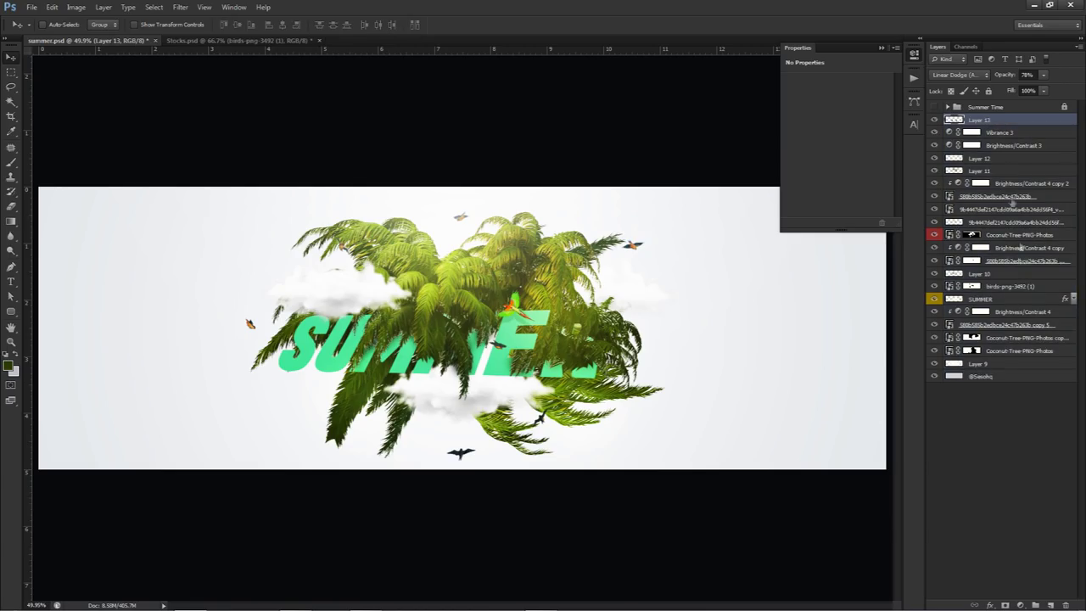
left_click(983, 375, "shift")
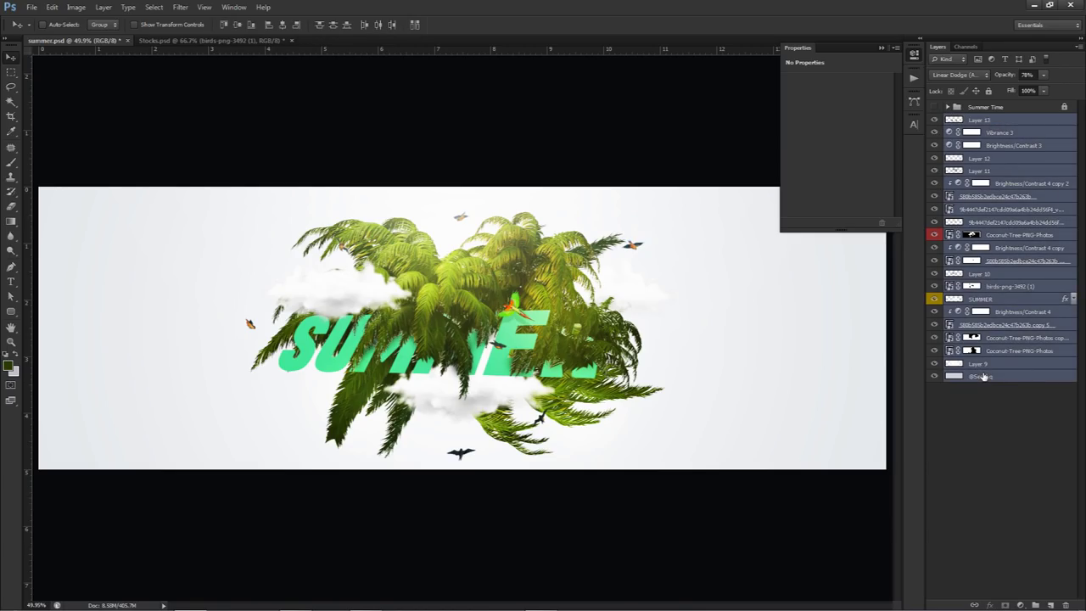
key("ctrl+j")
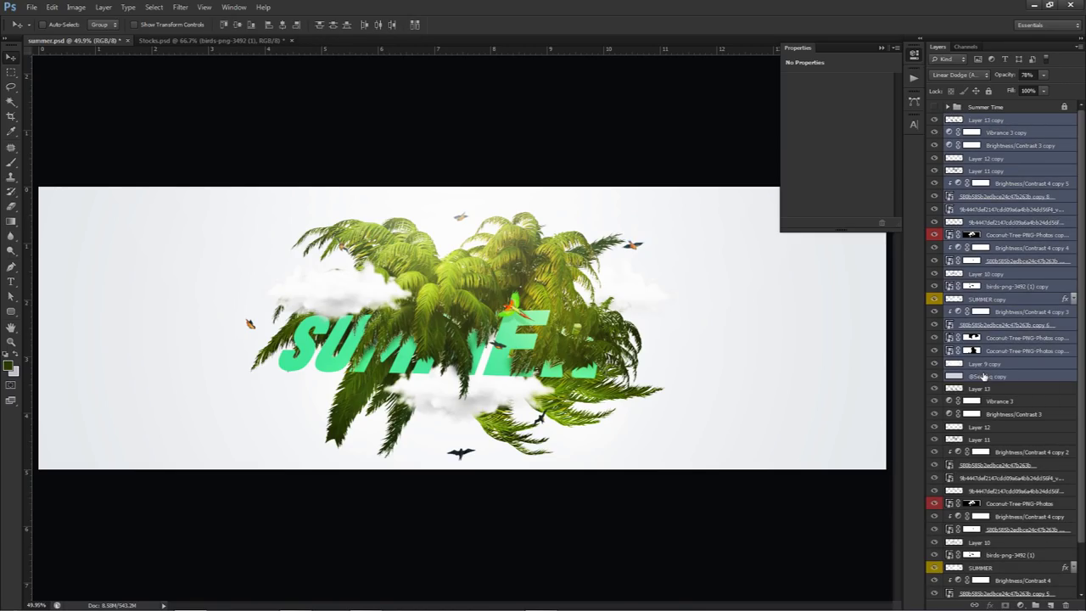
key("ctrl+e")
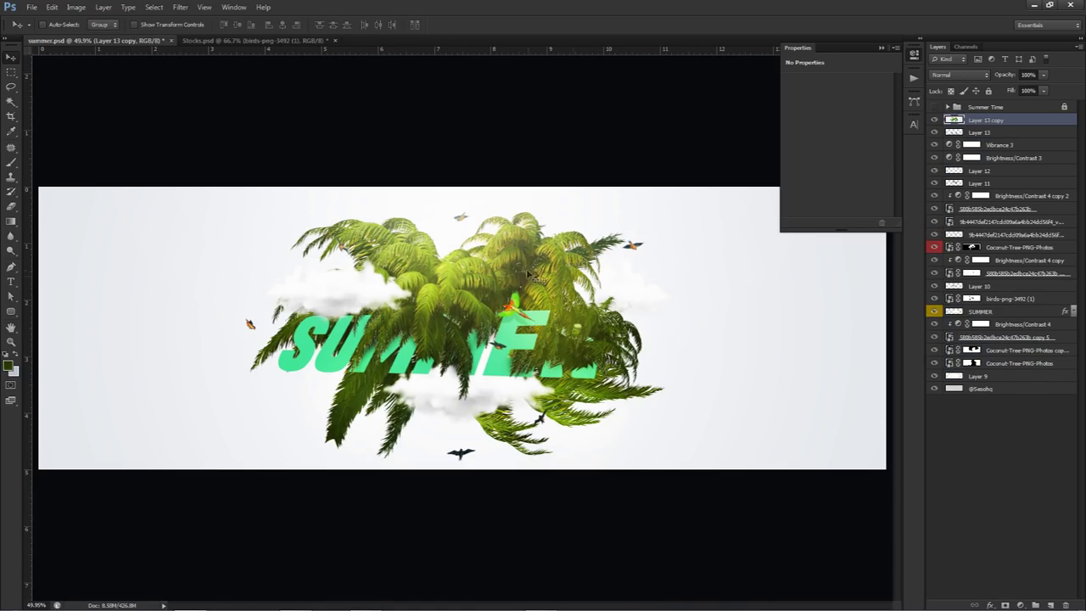
Step: Apply a Gaussian Blur with a 2.0 px radius to the merged layer
left_click(185, 6)
mouse_move(198, 126)
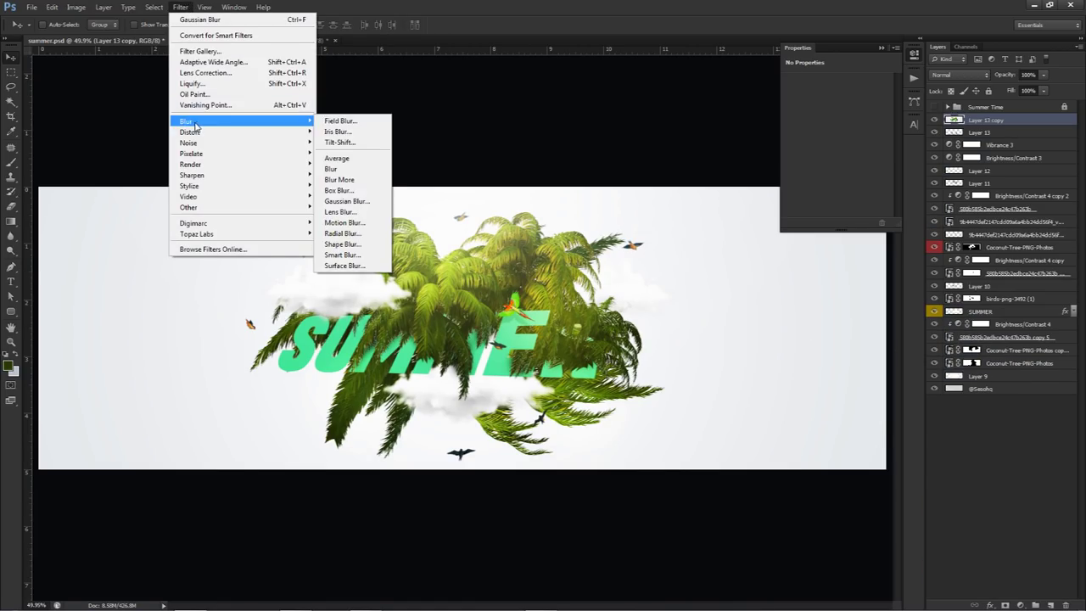
left_click(353, 202)
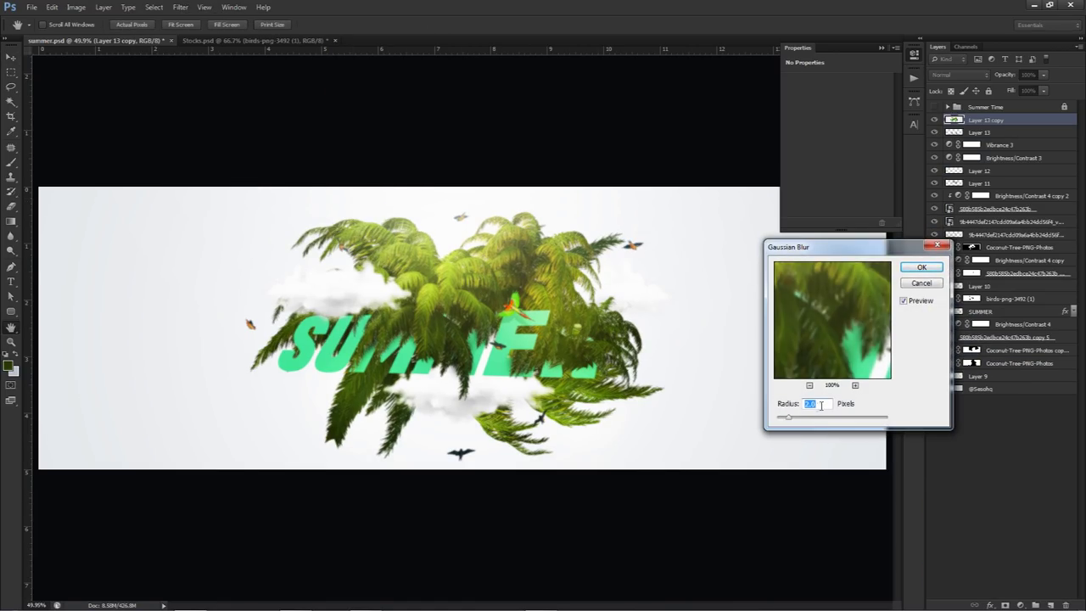
left_click(918, 284)
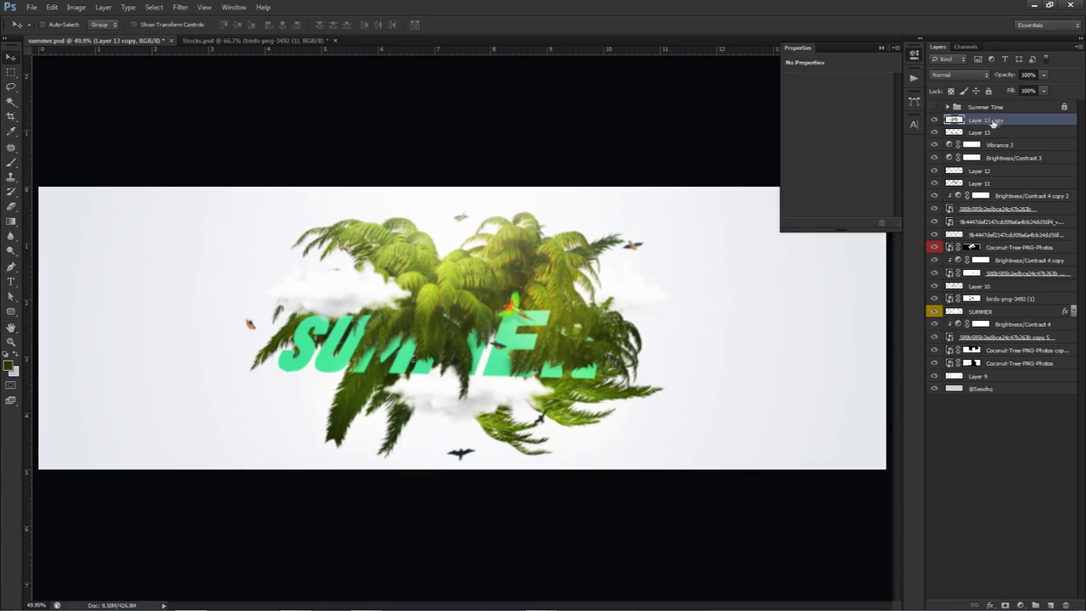
Step: Add a mask to the blurred layer and paint black over the lettering and central palms with large soft brushes to keep them sharp
left_click(1006, 605)
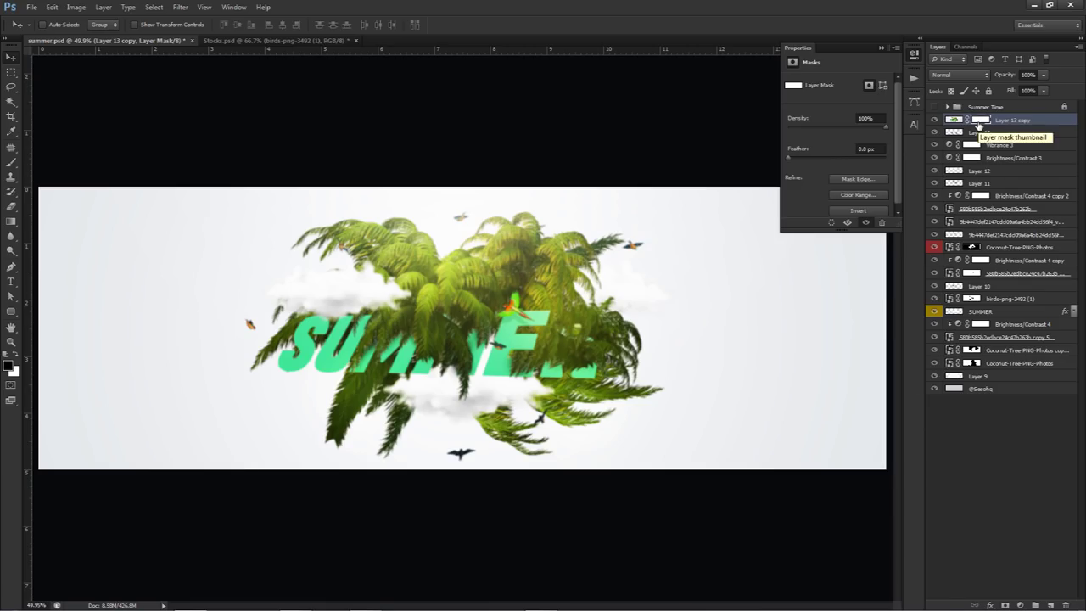
key("b")
mouse_move(346, 346)
left_mouse_down()
mouse_move(459, 399)
mouse_move(493, 369)
mouse_move(457, 331)
mouse_move(453, 298)
mouse_move(381, 278)
mouse_move(390, 340)
left_mouse_up()
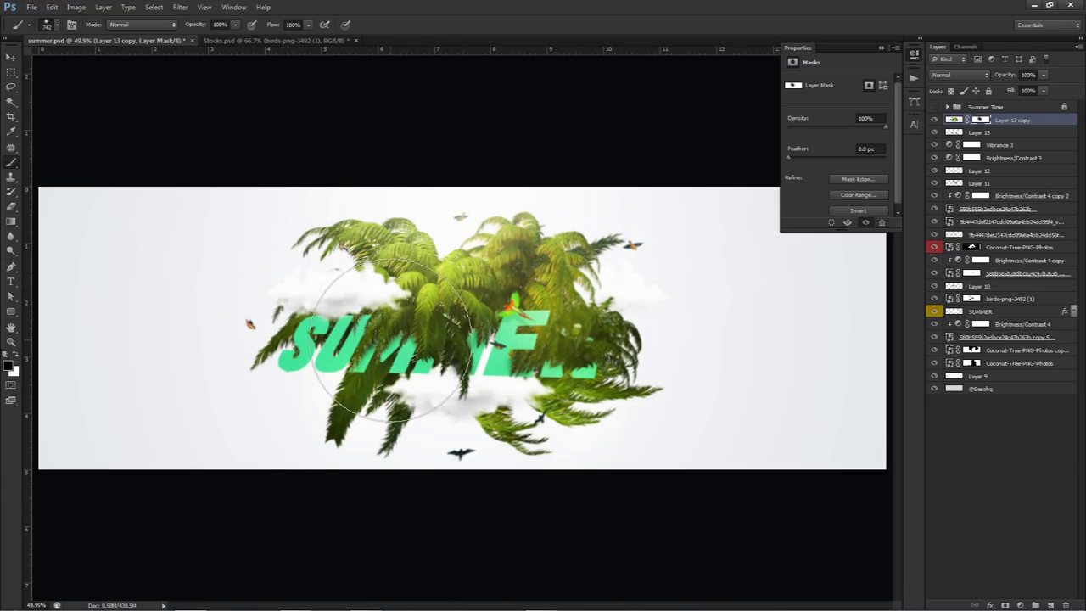
mouse_move(500, 336)
left_mouse_down()
mouse_move(555, 278)
mouse_move(585, 357)
mouse_move(575, 368)
mouse_move(545, 259)
left_mouse_up()
left_click_drag(448, 388, 411, 389)
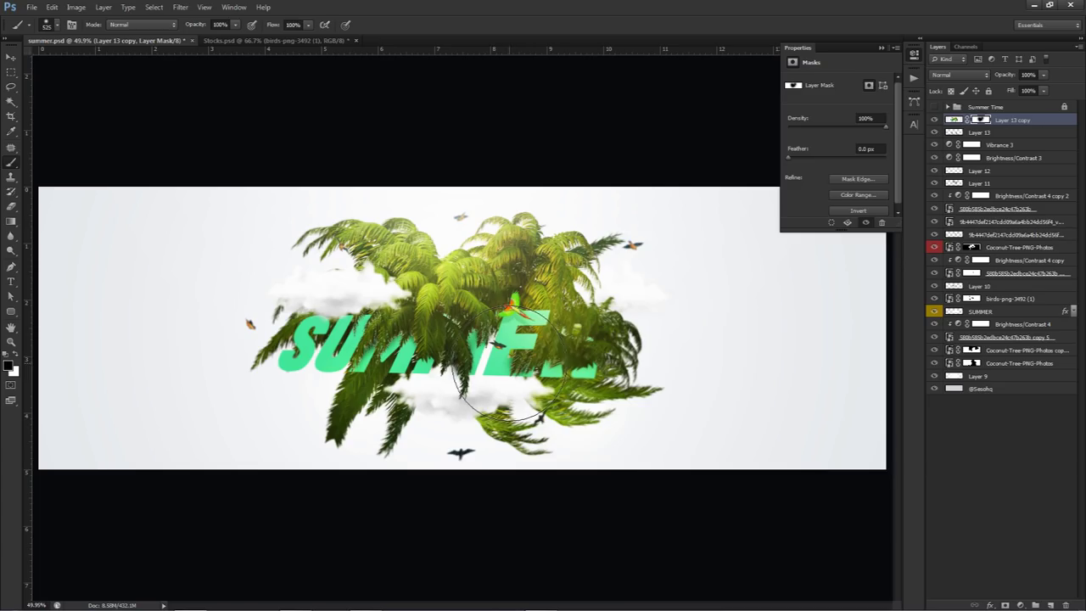
key("v")
scroll(550, 331, "down", 3)
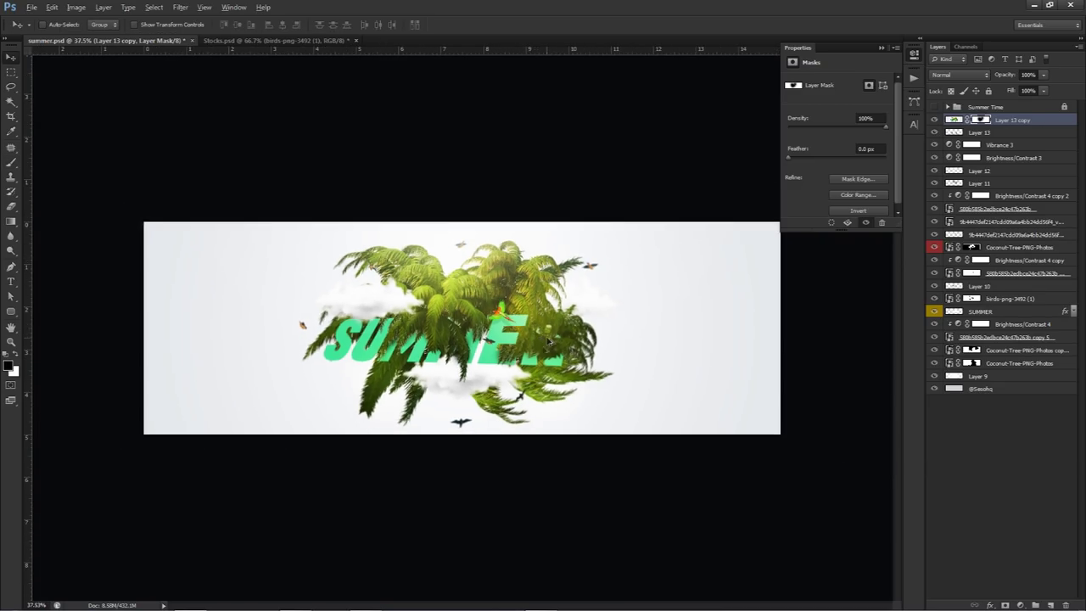
scroll(474, 361, "up", 2)
scroll(472, 361, "up", 3)
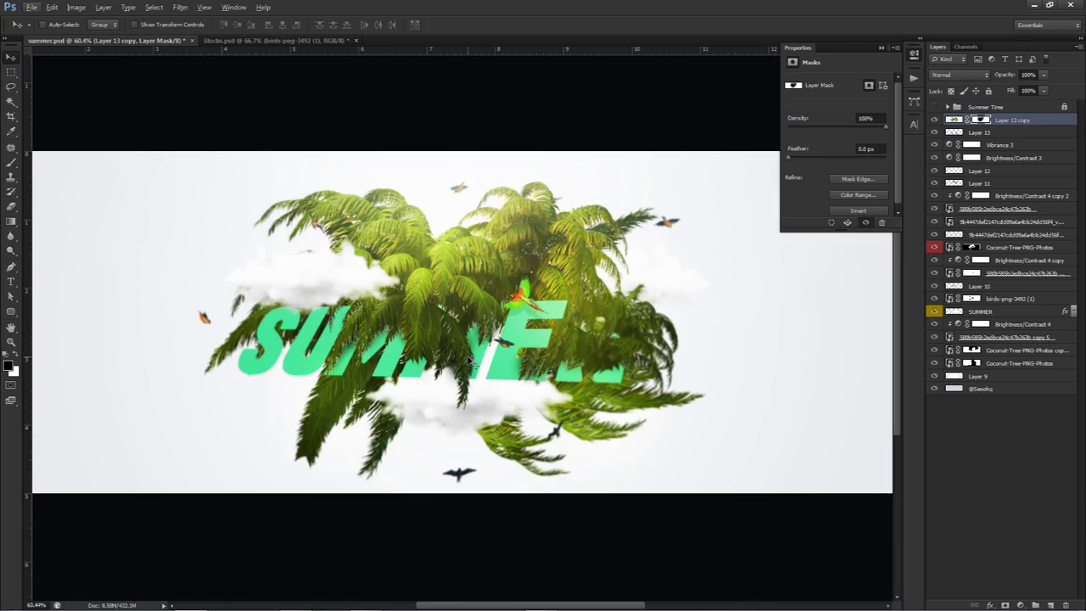
scroll(472, 364, "up", 1)
Step: Select the SUMMER layer and compare the artwork with the finished Summer Time reference group
left_click(977, 313)
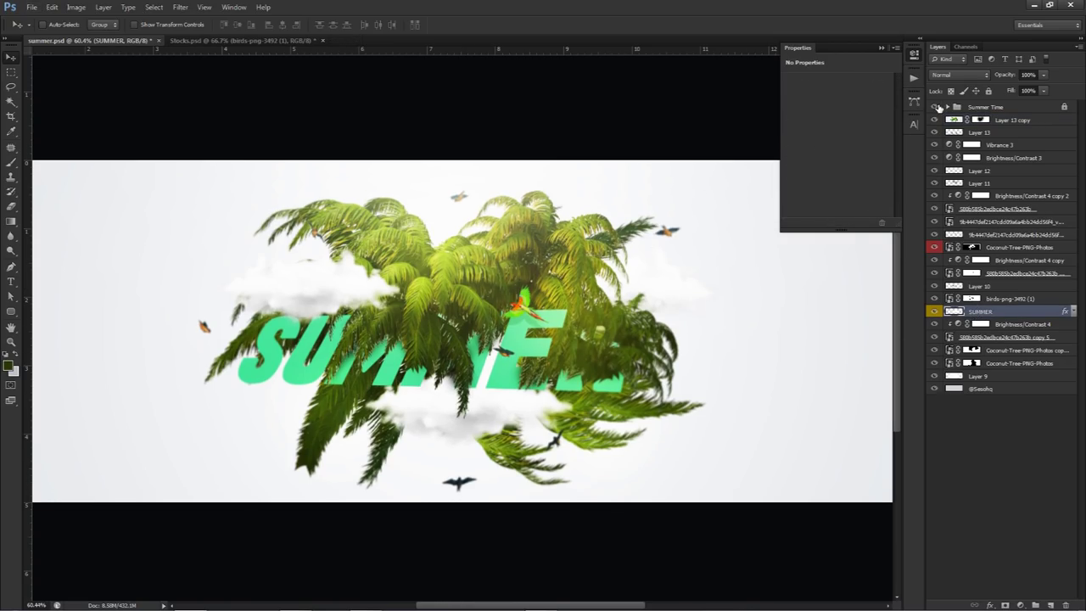
left_click(935, 107)
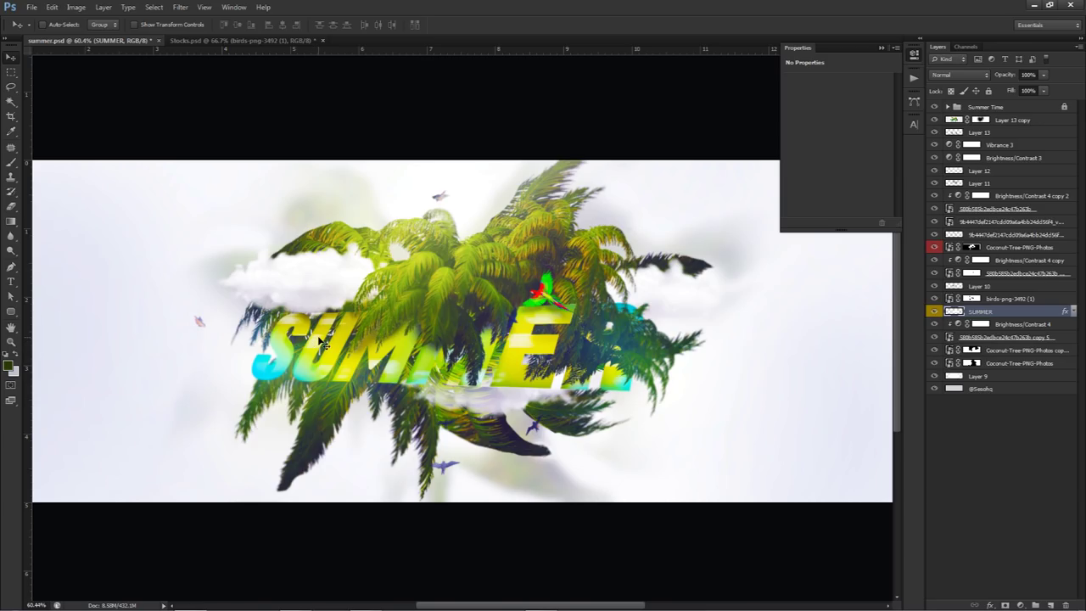
left_click(935, 107)
Step: Create a layer clipped to SUMMER and paint soft black shading across the lettering with a 625 px brush
left_click(1049, 602)
right_click(1008, 309)
left_click(932, 356)
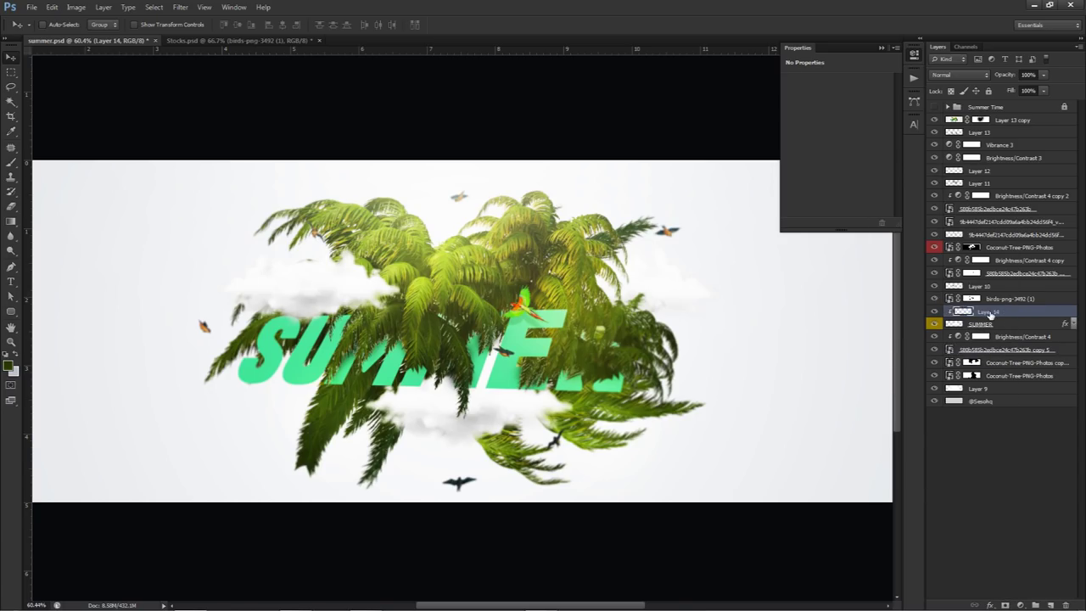
key("b")
left_click_drag(485, 397, 503, 404)
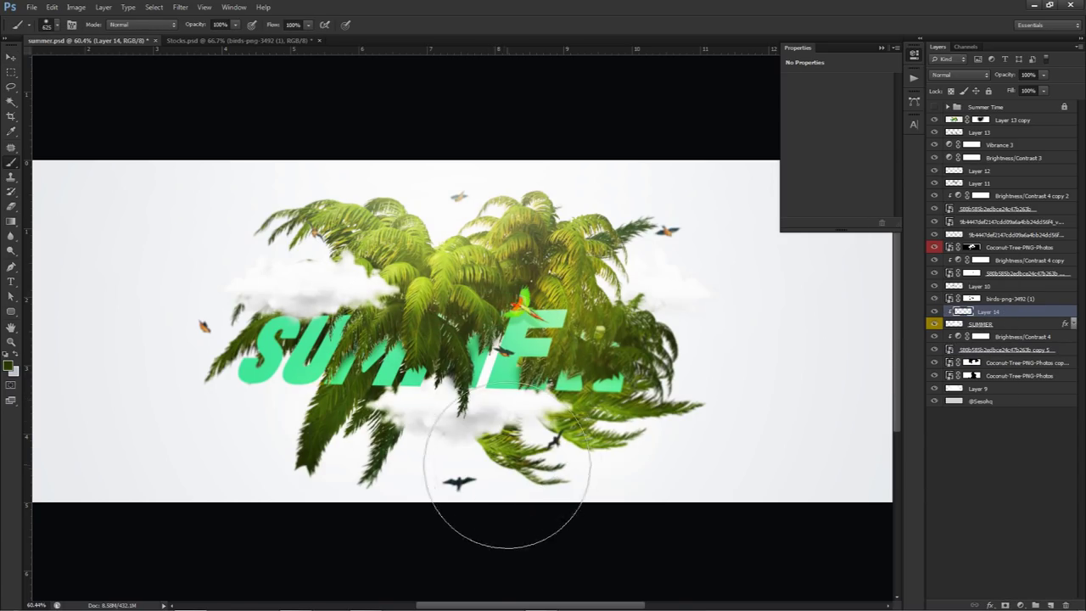
left_click(10, 366)
left_click(512, 494)
left_click(789, 376)
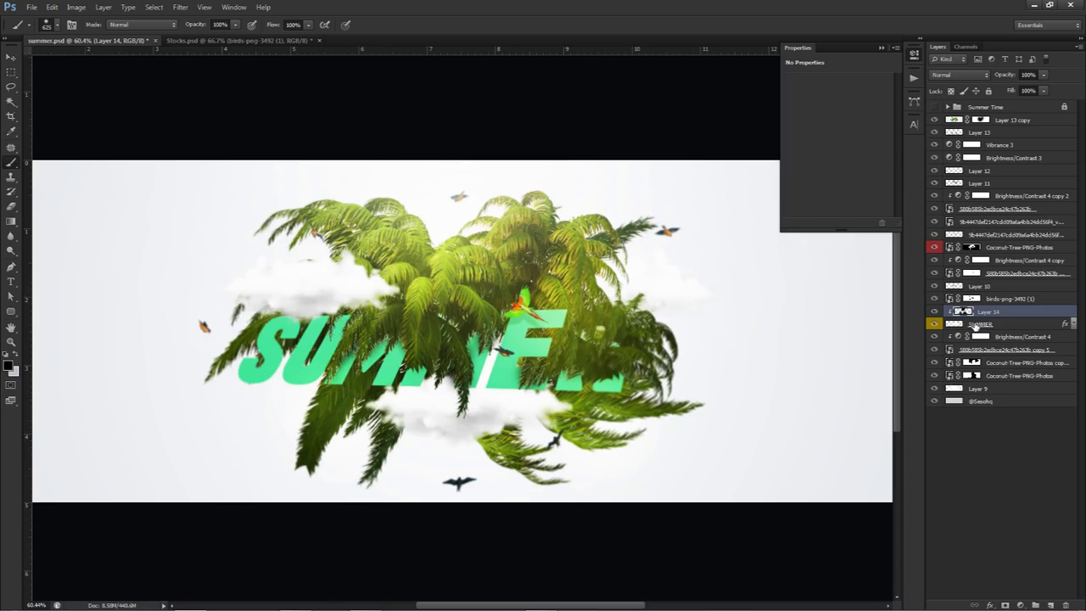
Step: Rasterize the SUMMER layer's Color Overlay style so the clipped shading shows on the lettering
left_click(1074, 323)
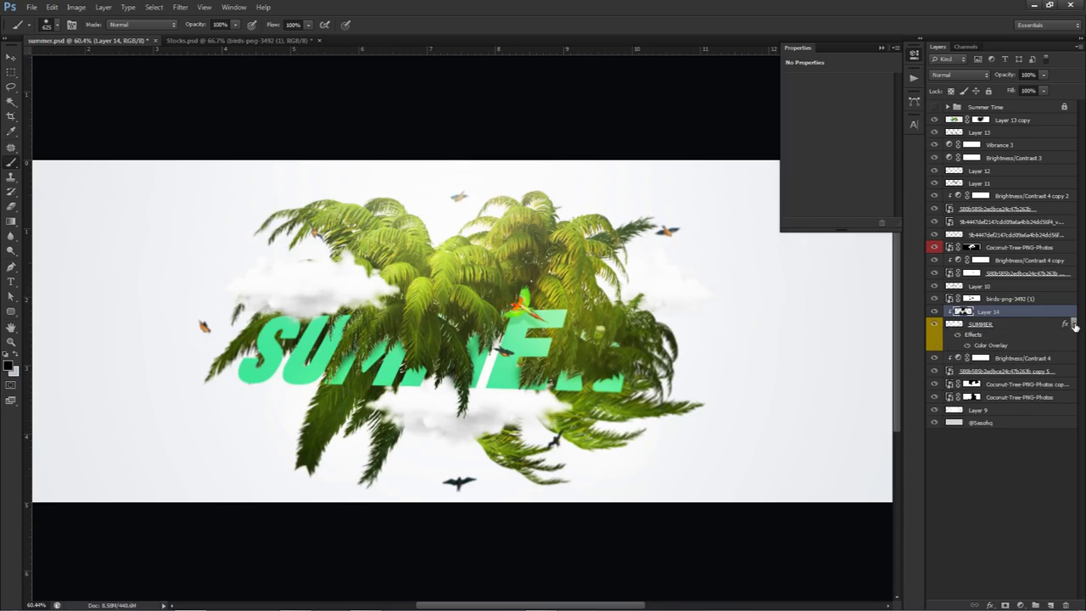
left_click(1073, 323)
left_click(1023, 325)
right_click(1022, 326)
left_click(942, 315)
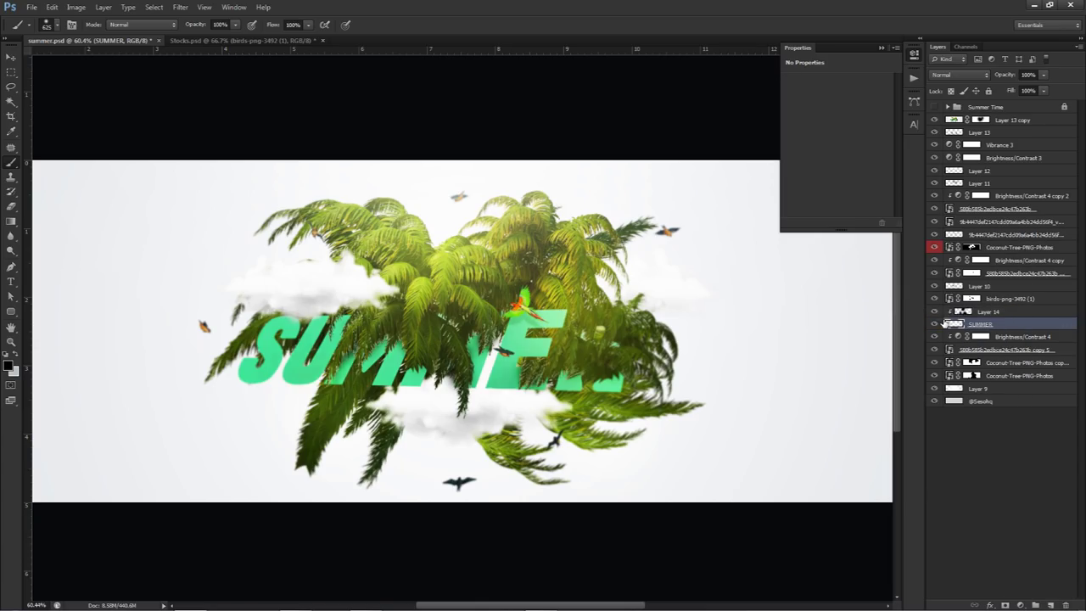
Step: Erase excess black shading from Layer 14 over the M and E, using a soft eraser enlarged to 340 px
left_click(963, 312)
key("e")
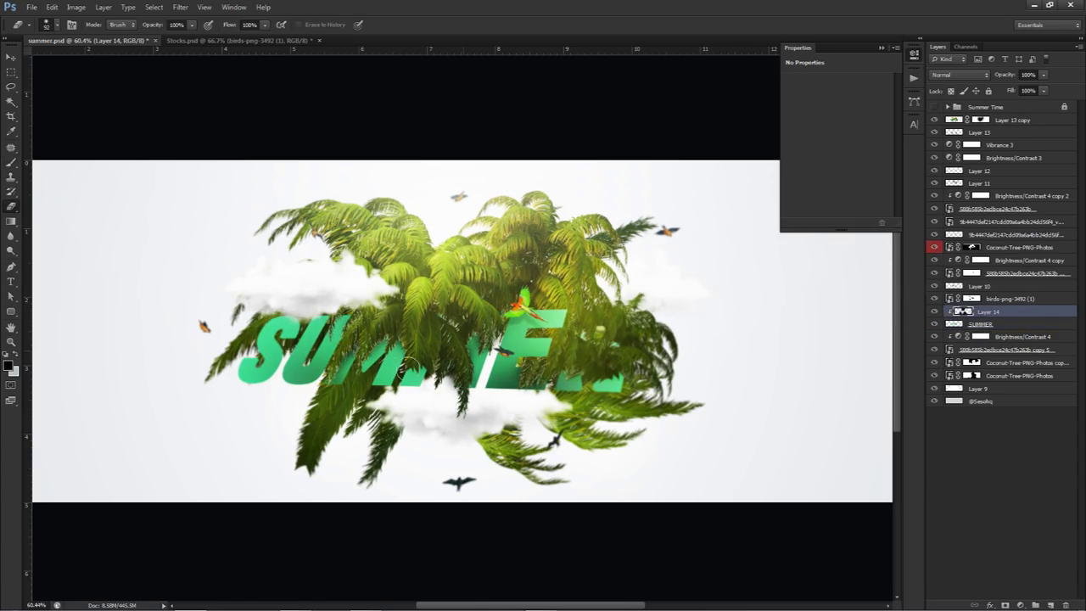
mouse_move(380, 371)
left_mouse_down()
mouse_move(444, 371)
mouse_move(330, 351)
left_mouse_up()
left_click(575, 361)
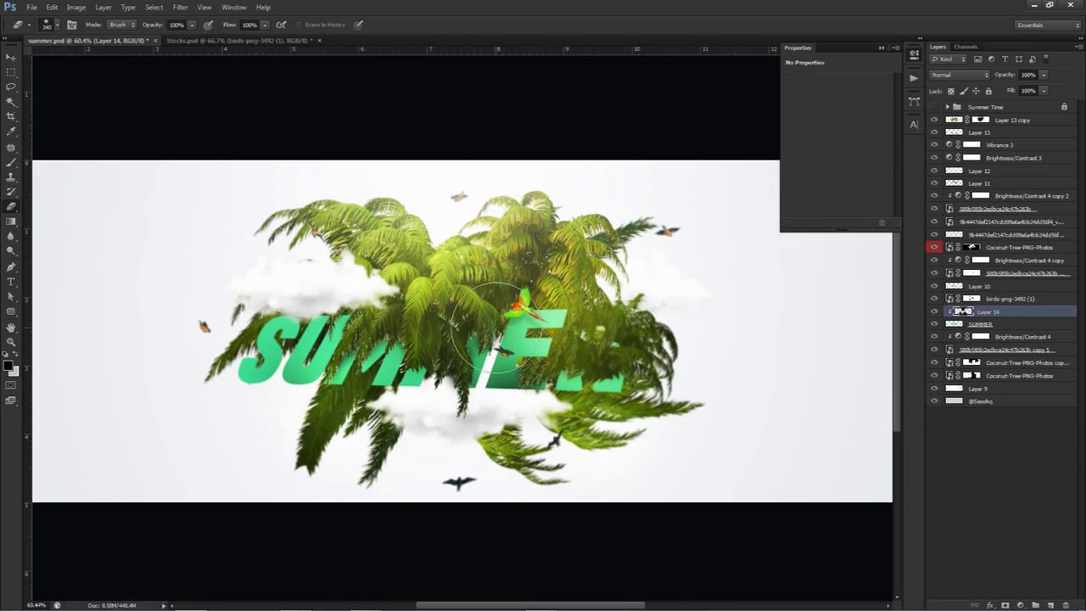
left_click(492, 346)
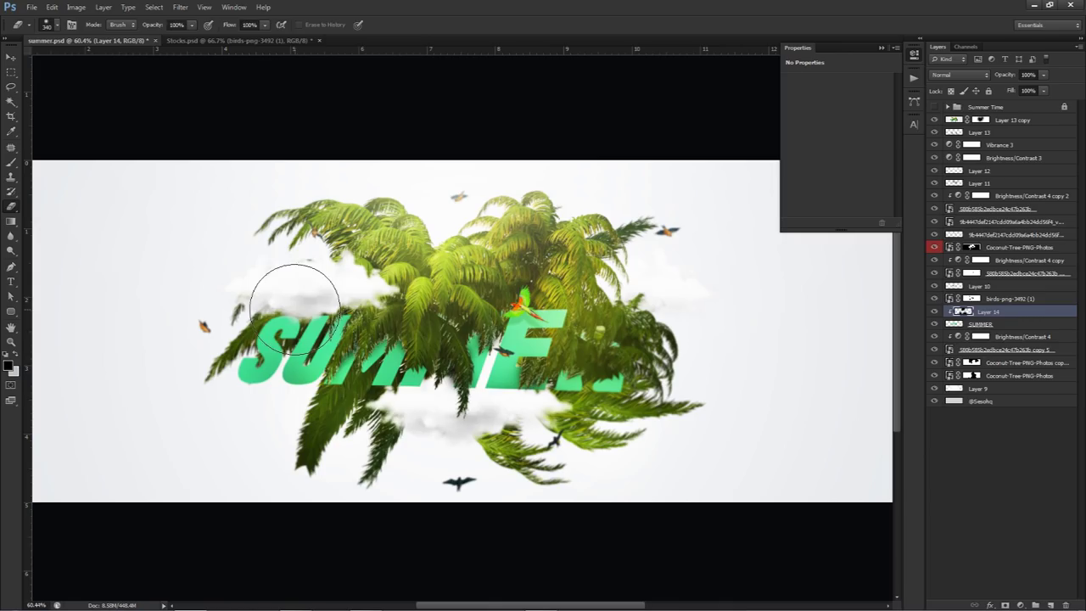
Step: Compare the SUMMER lettering with and without the black shading on Layer 14
key("v")
left_click(933, 313)
left_click(933, 312)
left_click(934, 313)
left_click(934, 312)
Step: Create a layer clipped to SUMMER above Layer 14 and paint soft yellow sampled from the parrot across the lettering with a 482 px brush
left_click(1051, 605)
right_click(1006, 318)
left_click(922, 357)
key("b")
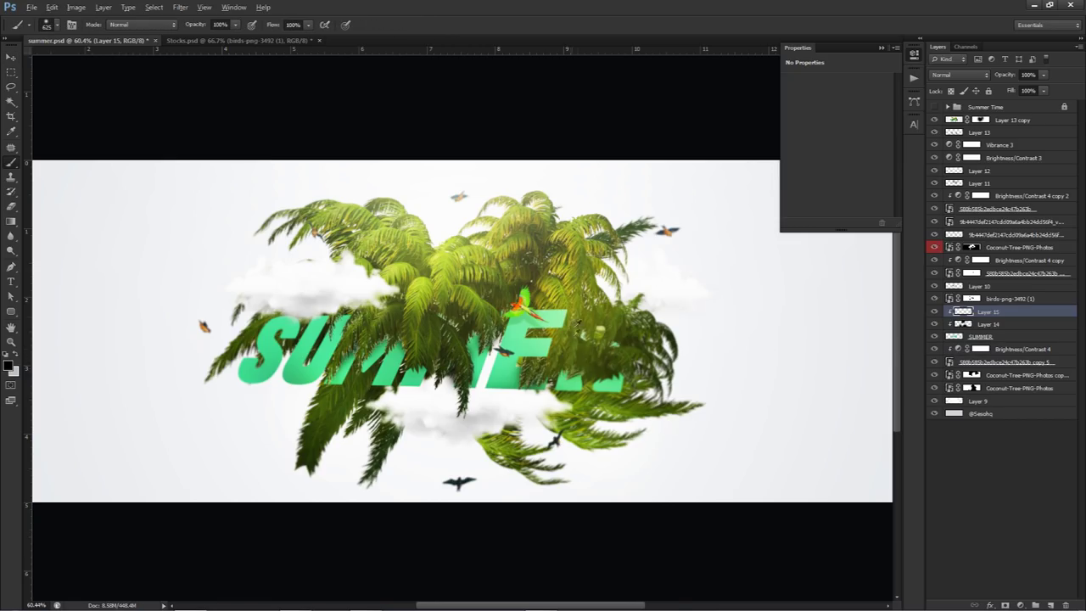
left_click(557, 294, "alt")
left_click_drag(584, 343, 547, 342)
mouse_move(509, 433)
left_mouse_down()
mouse_move(365, 461)
mouse_move(344, 417)
left_mouse_up()
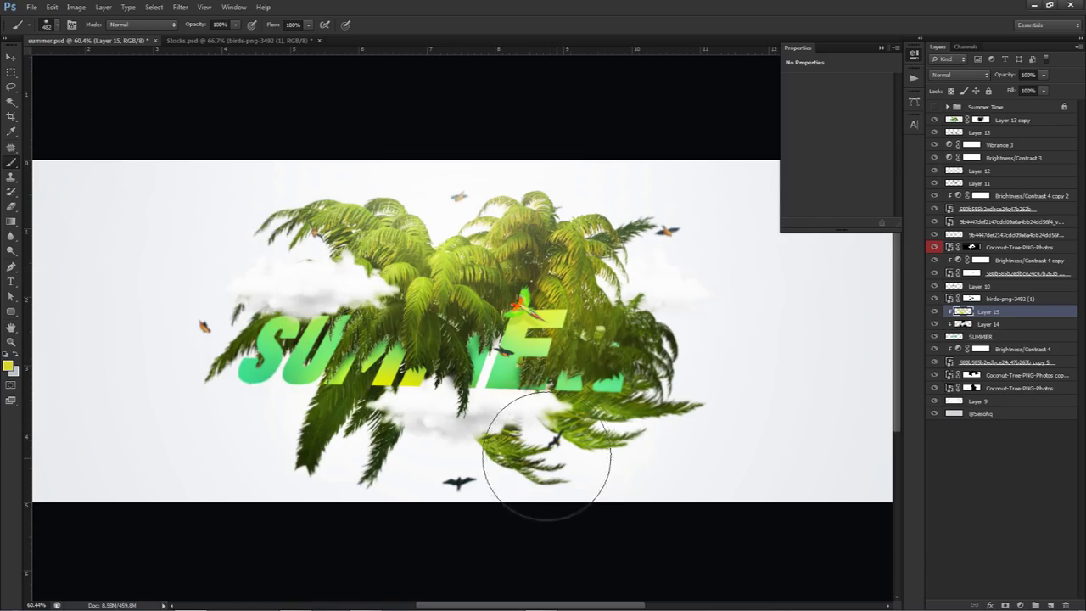
key("ctrl+minus")
key("v")
key("ctrl+plus")
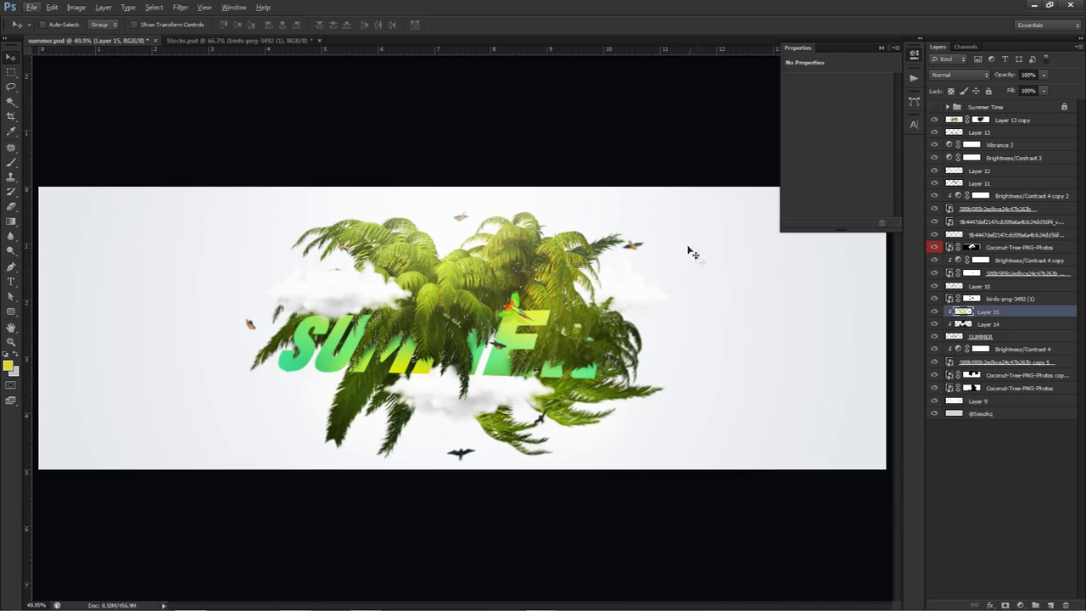
Step: Add an Exposure adjustment layer above Layer 13 copy with Offset +0.0260 and Gamma Correction 0.85
left_click(992, 125)
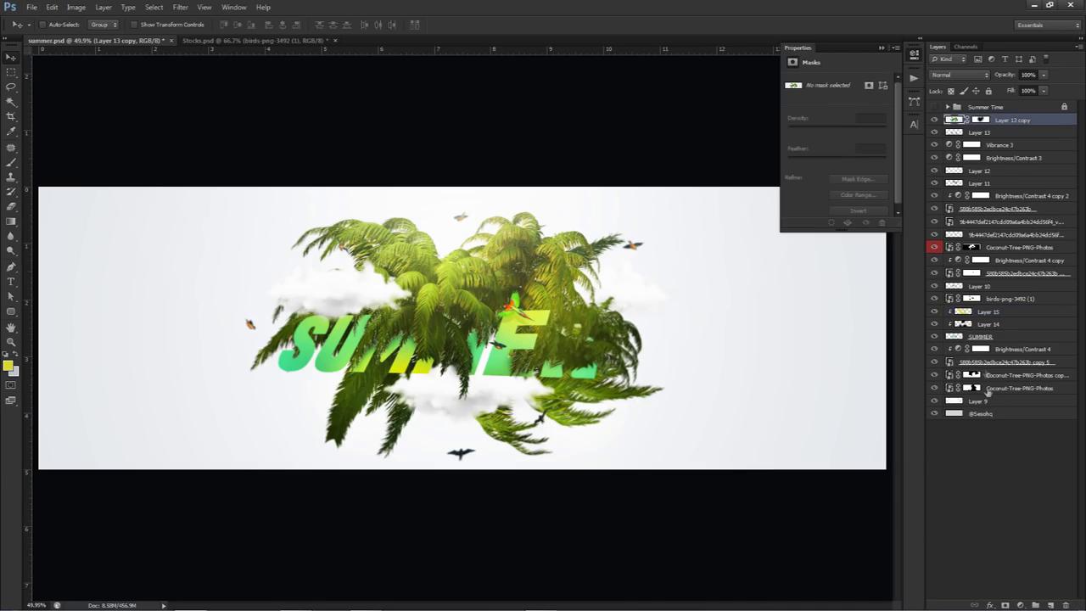
left_click(1020, 604)
left_click(988, 434)
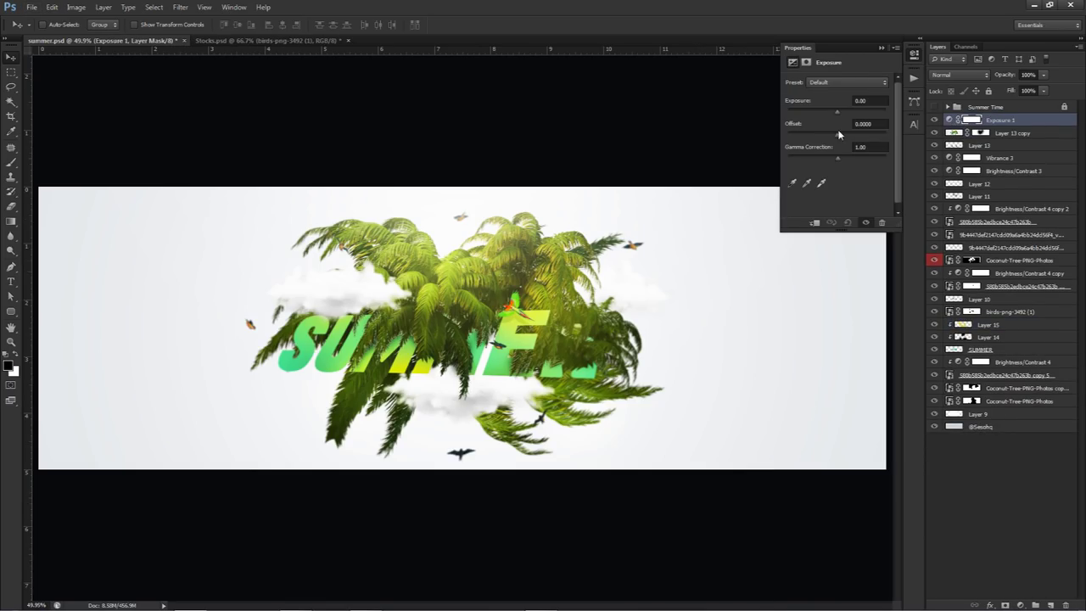
left_click_drag(836, 133, 838, 133)
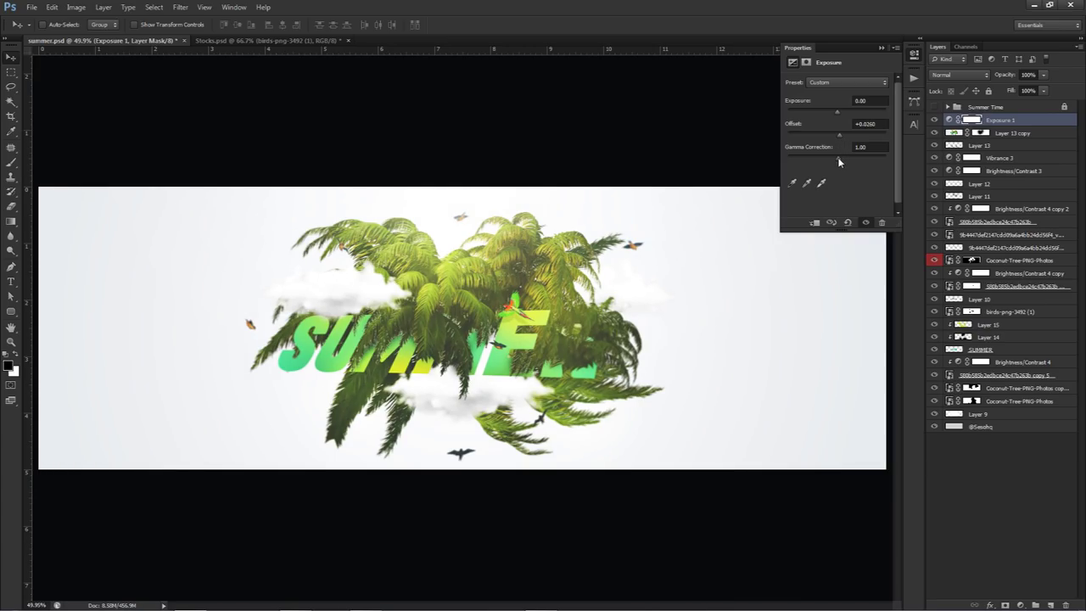
left_click(828, 151)
type(".86")
left_click(865, 123)
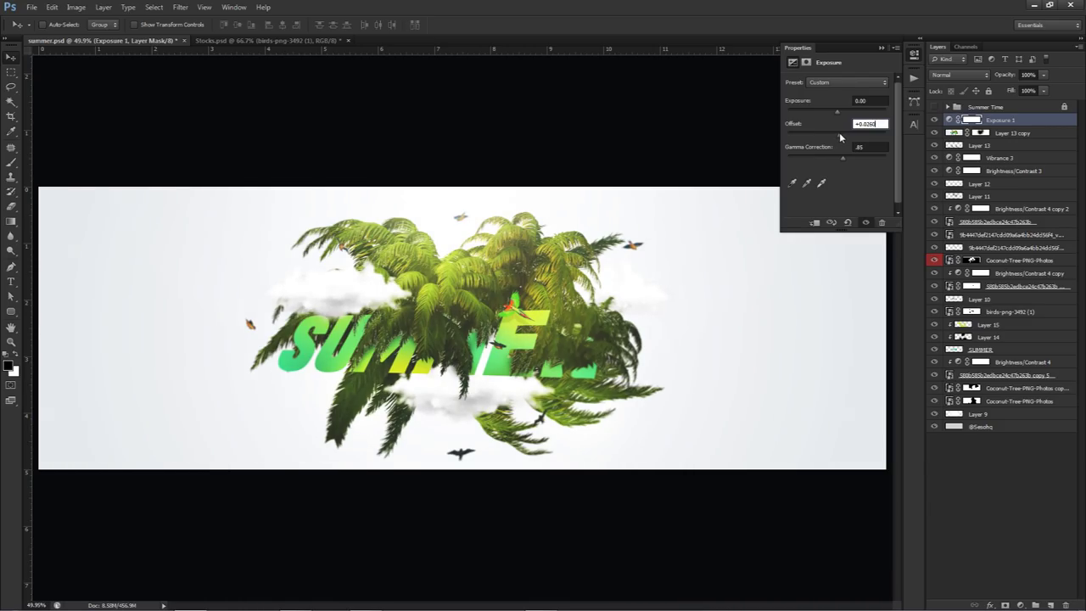
Step: Add a Color Balance adjustment above Exposure 1 with midtones at Cyan-Red +17, Magenta-Green -16 and Yellow-Blue +28
left_click(1022, 604)
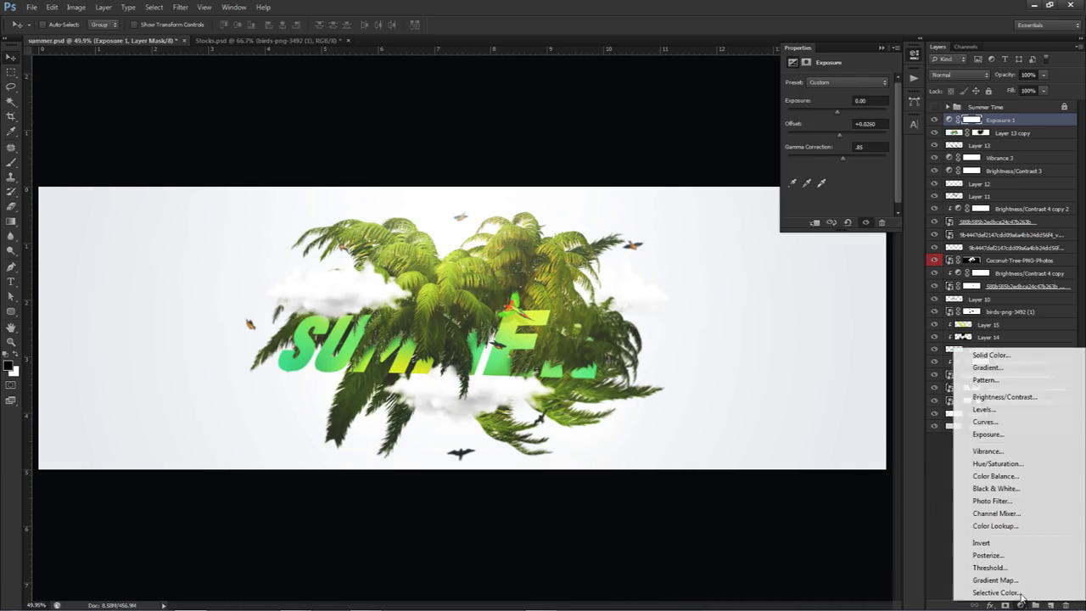
left_click(996, 476)
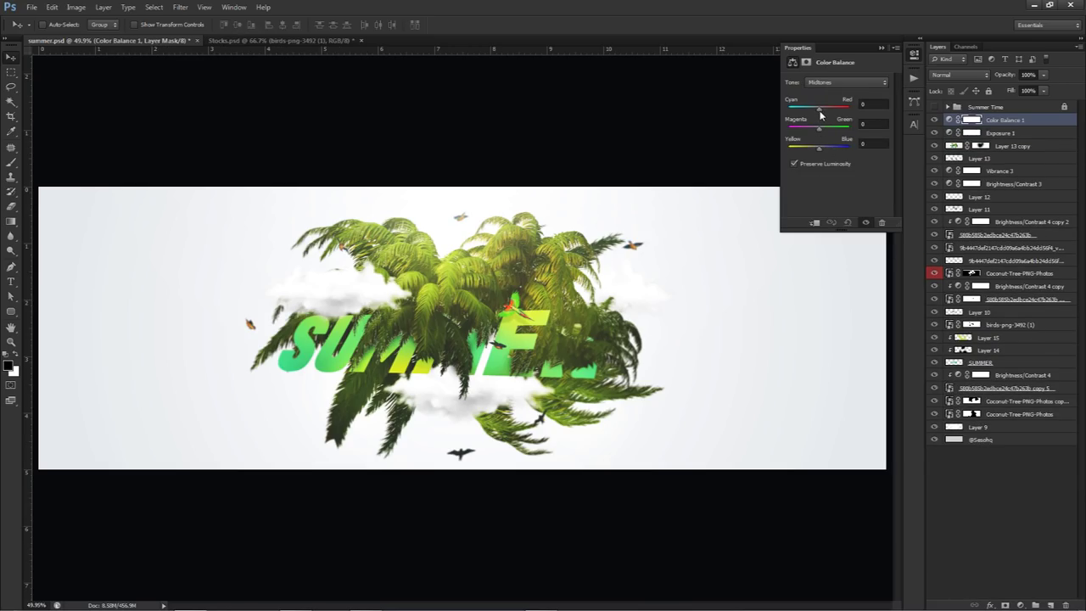
mouse_move(820, 129)
left_mouse_down()
mouse_move(832, 131)
mouse_move(811, 132)
left_mouse_up()
left_click(935, 107)
left_click(932, 121)
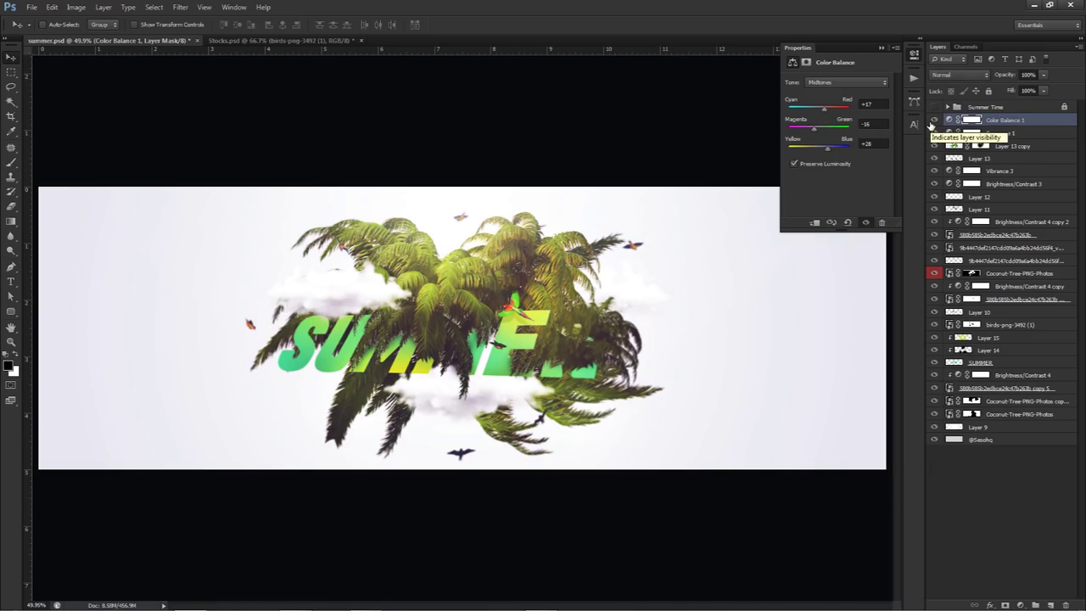
left_click(913, 56)
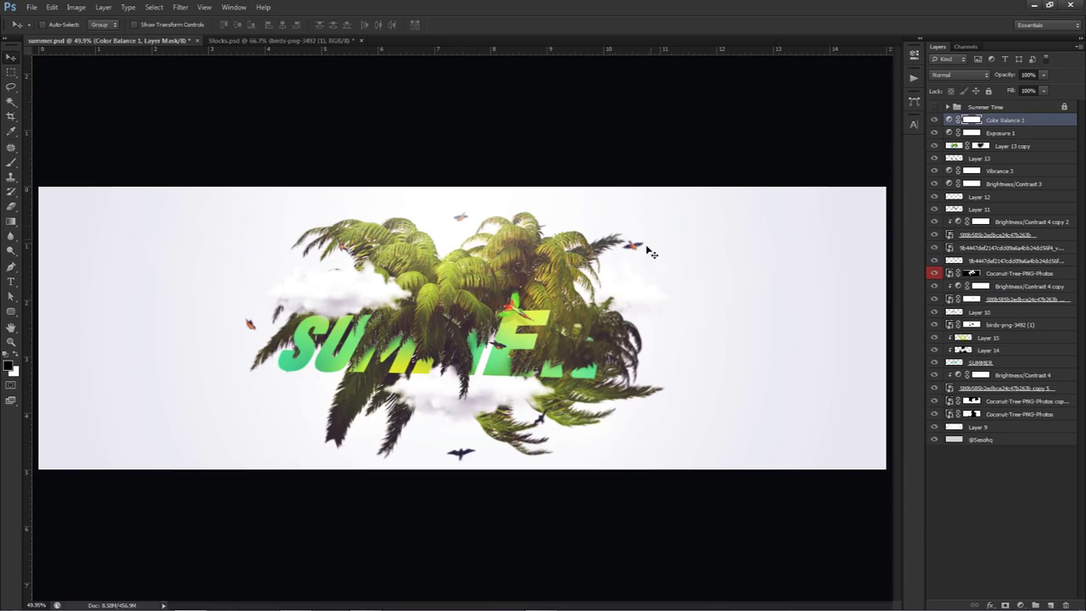
Step: Compare the graded artwork with the finished Summer Time reference group
scroll(574, 300, "down", 1)
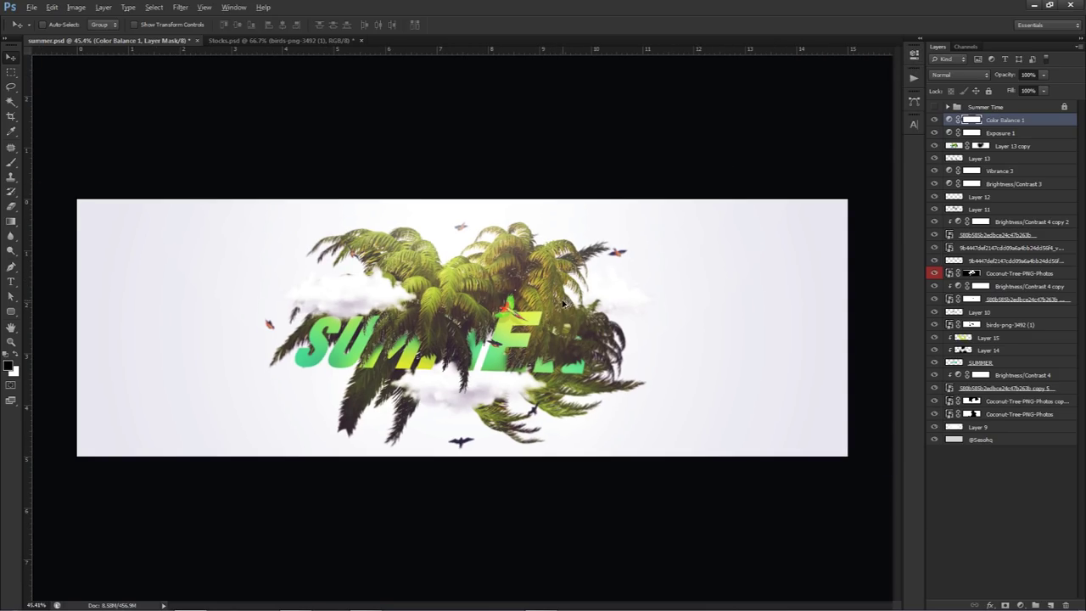
key("alt")
left_click(935, 107)
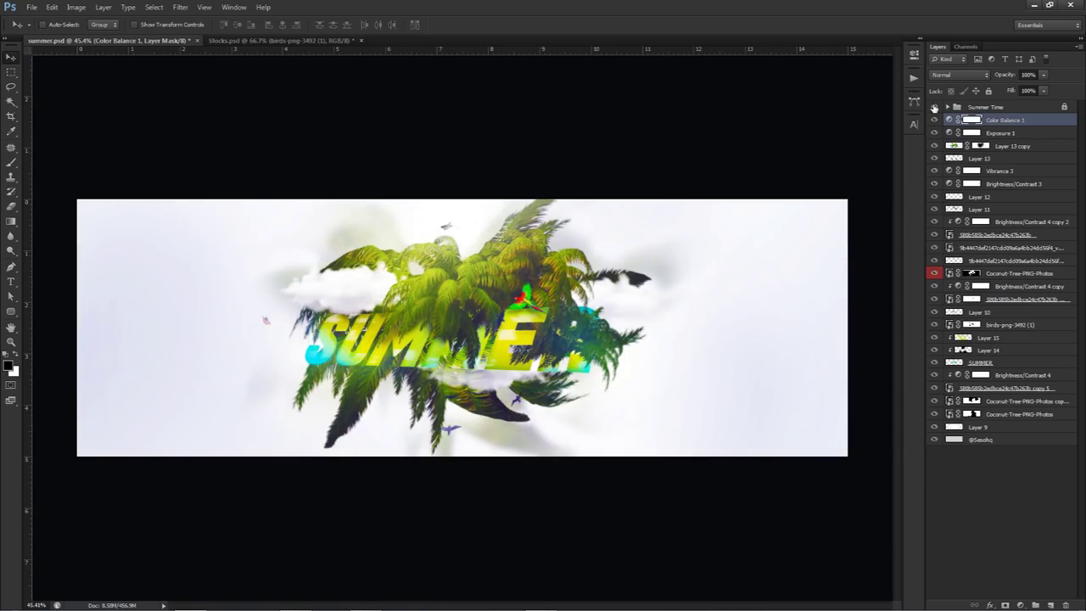
left_click(934, 107)
left_click(934, 107)
left_click(934, 108)
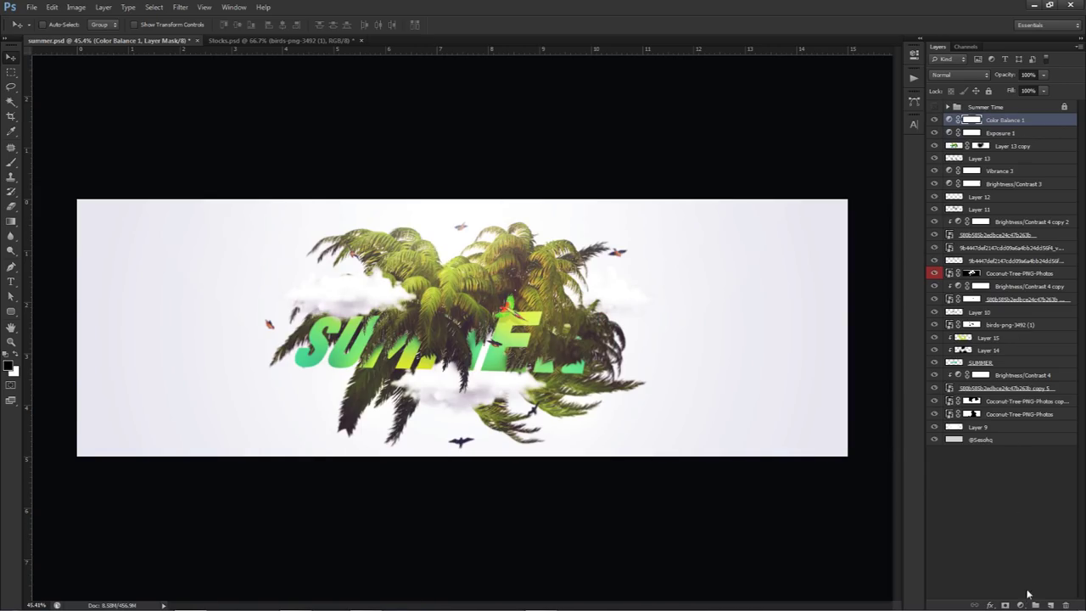
Step: Add a Vibrance adjustment layer above Color Balance 1 with Vibrance +25 and Saturation +29, and check its effect on the artwork
left_click(1020, 605)
left_click(997, 452)
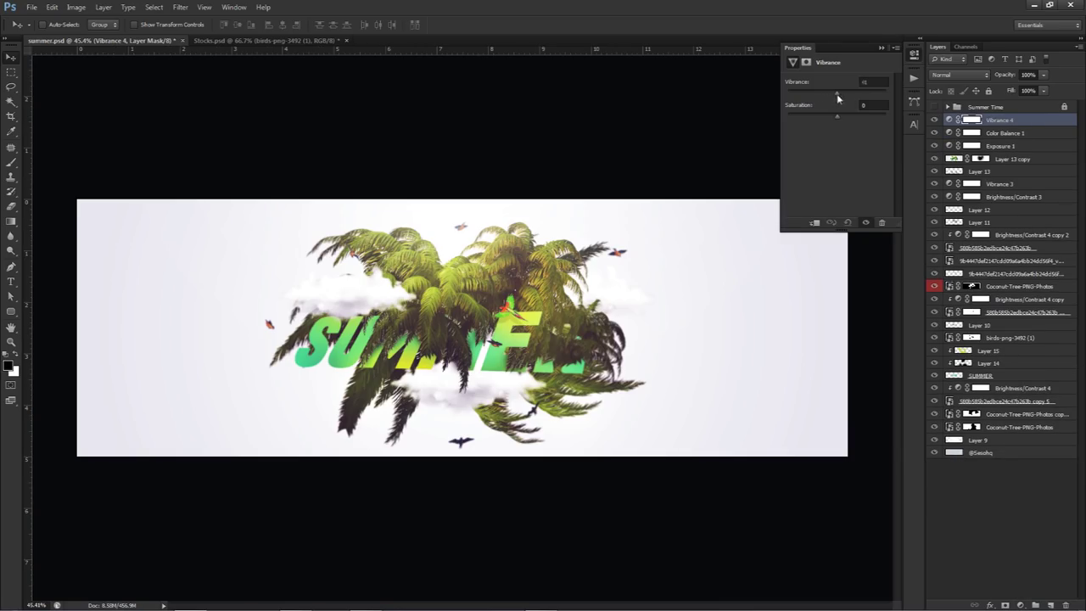
mouse_move(837, 116)
left_mouse_down()
mouse_move(868, 119)
mouse_move(852, 119)
left_mouse_up()
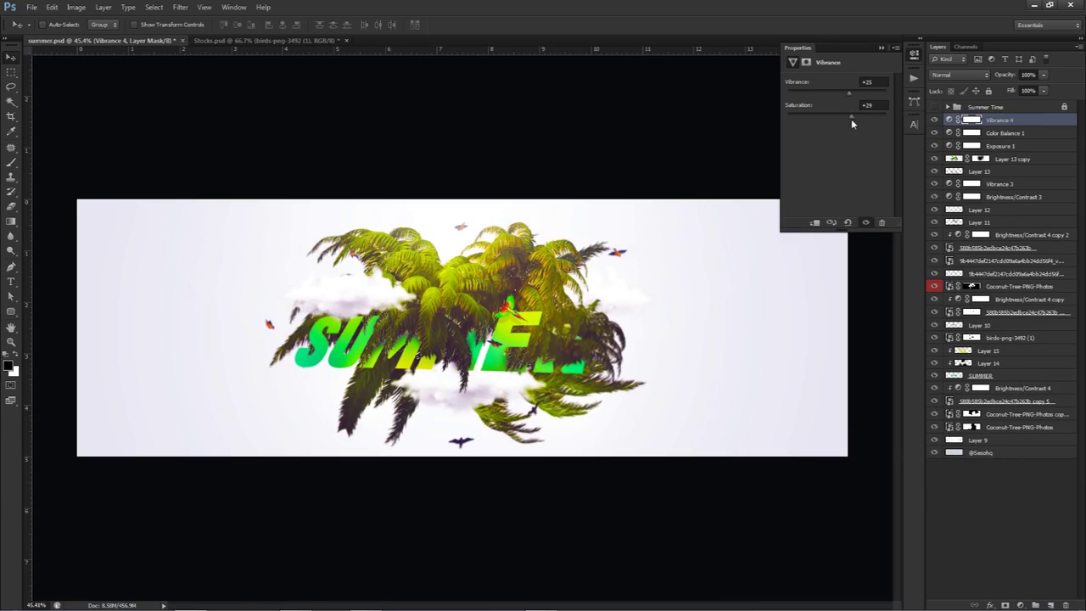
left_click(934, 121)
left_click(934, 120)
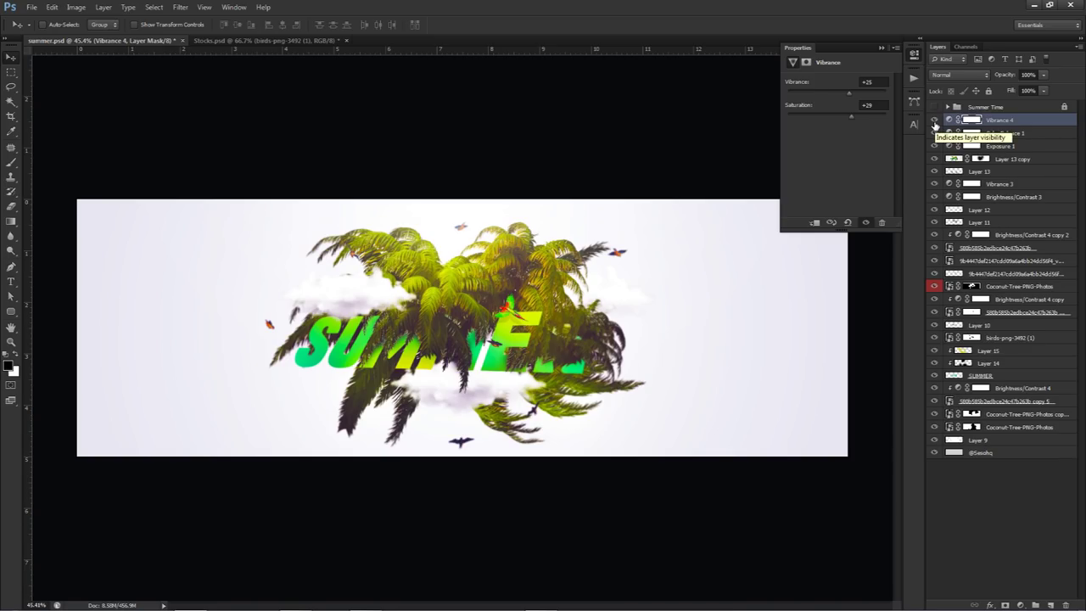
Step: Paint black on the Vibrance 4 mask over the upper palms and lower fronds with a soft 791 px brush to reduce the saturation there
left_click(968, 123)
key("b")
left_click_drag(474, 278, 520, 281)
left_click_drag(518, 227, 450, 229)
mouse_move(577, 458)
left_mouse_down()
mouse_move(551, 443)
mouse_move(528, 450)
left_mouse_up()
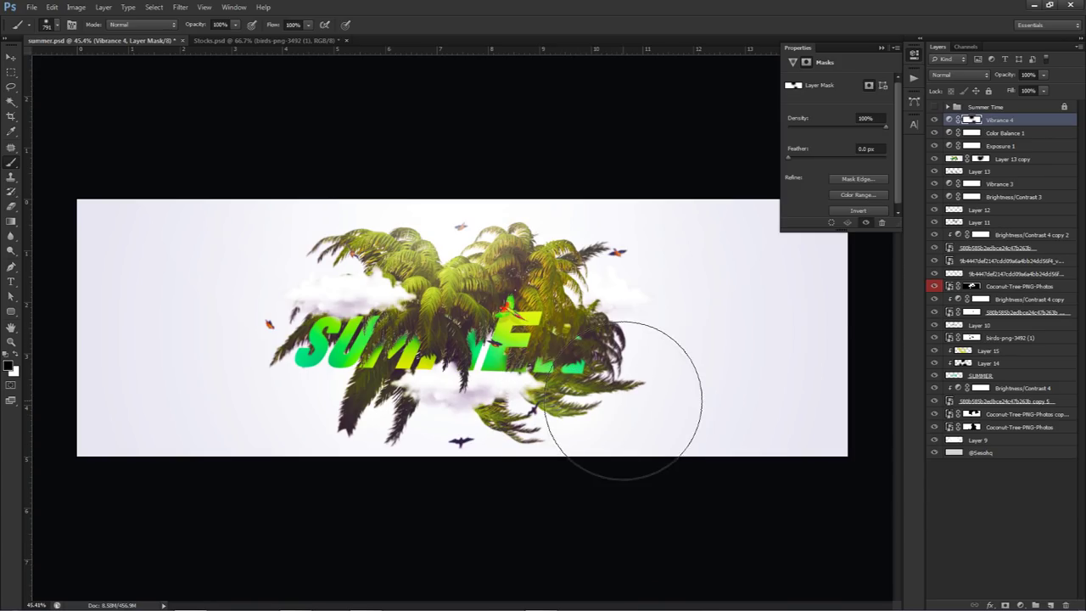
key("v")
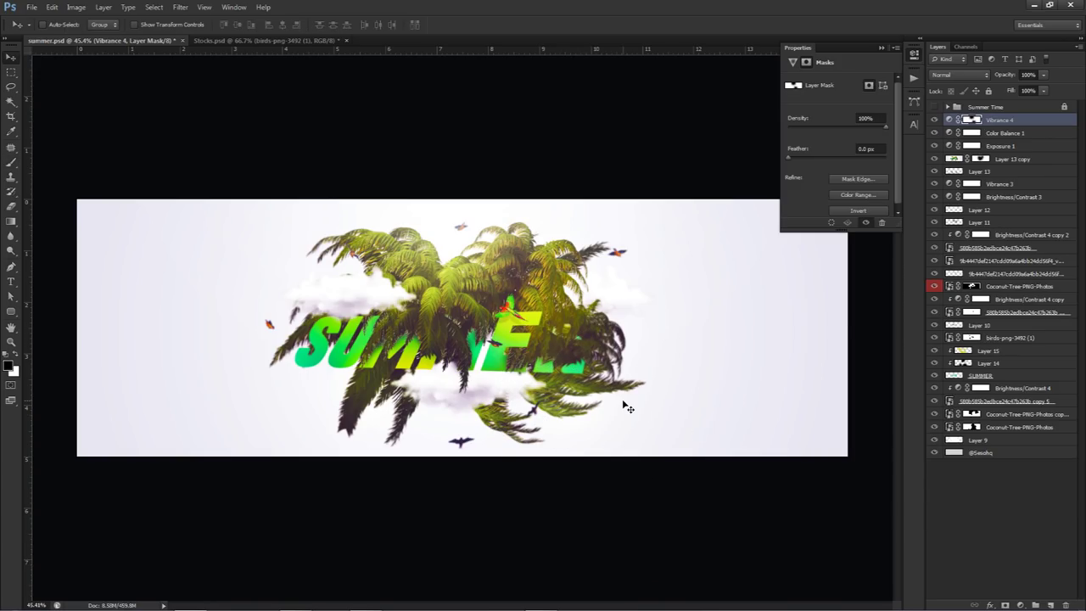